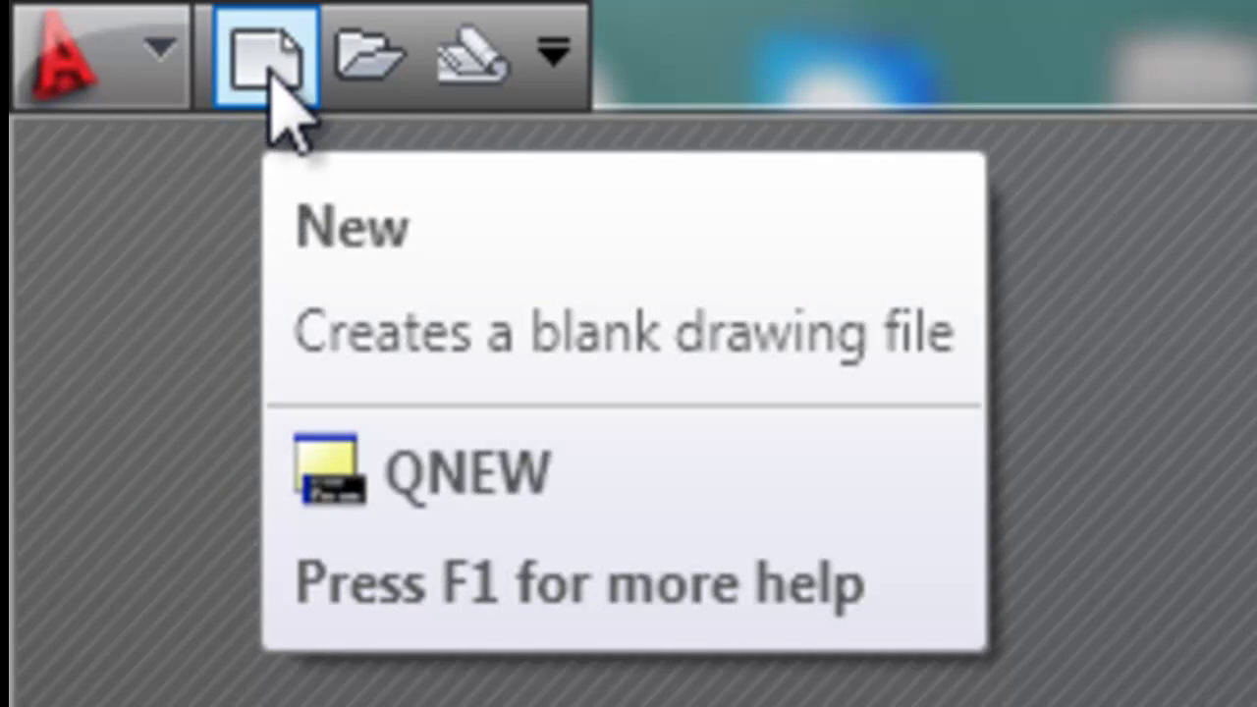
# Create a new drawing from the template with limits running from 0,0 to 100,100.
pyautogui.click(266, 74)
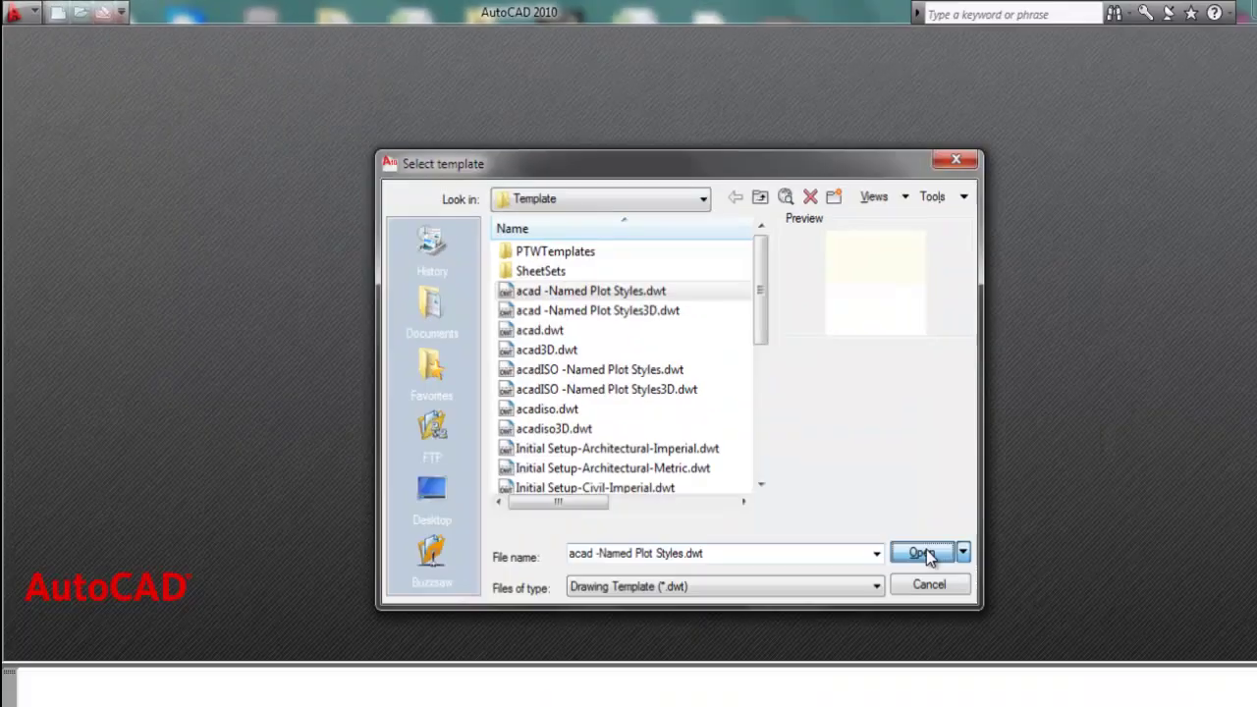
pyautogui.click(924, 554)
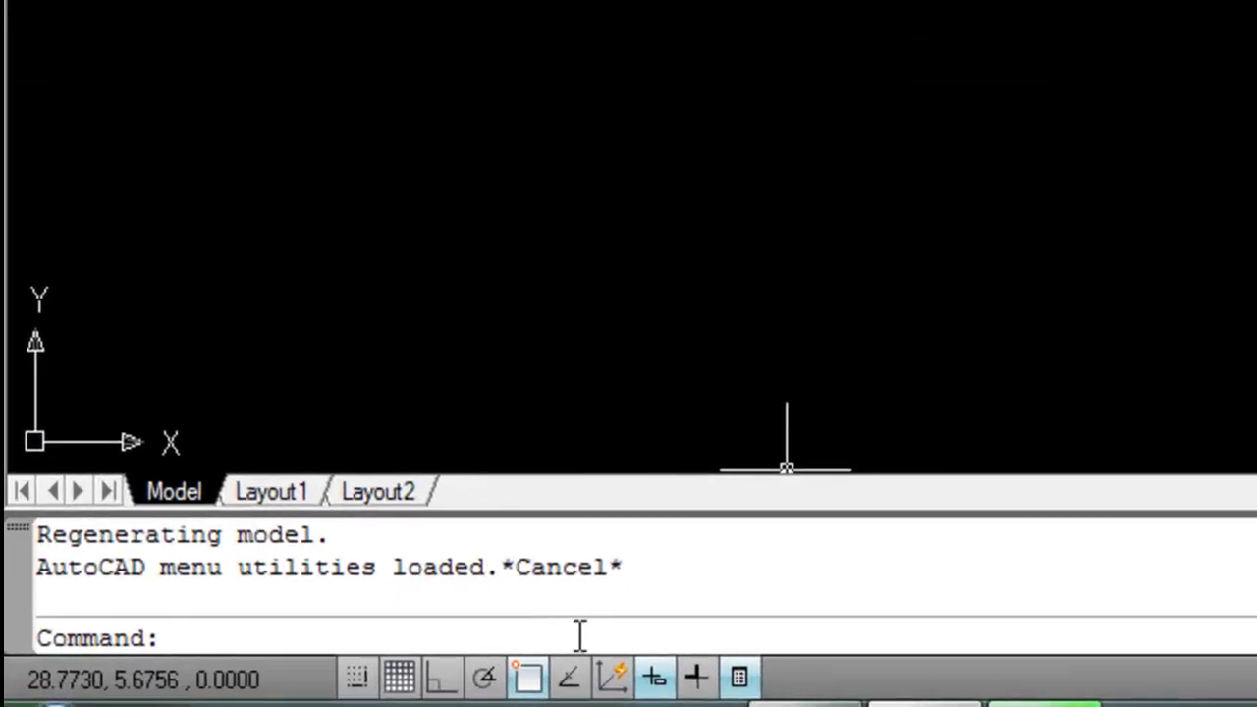
pyautogui.write('limits')
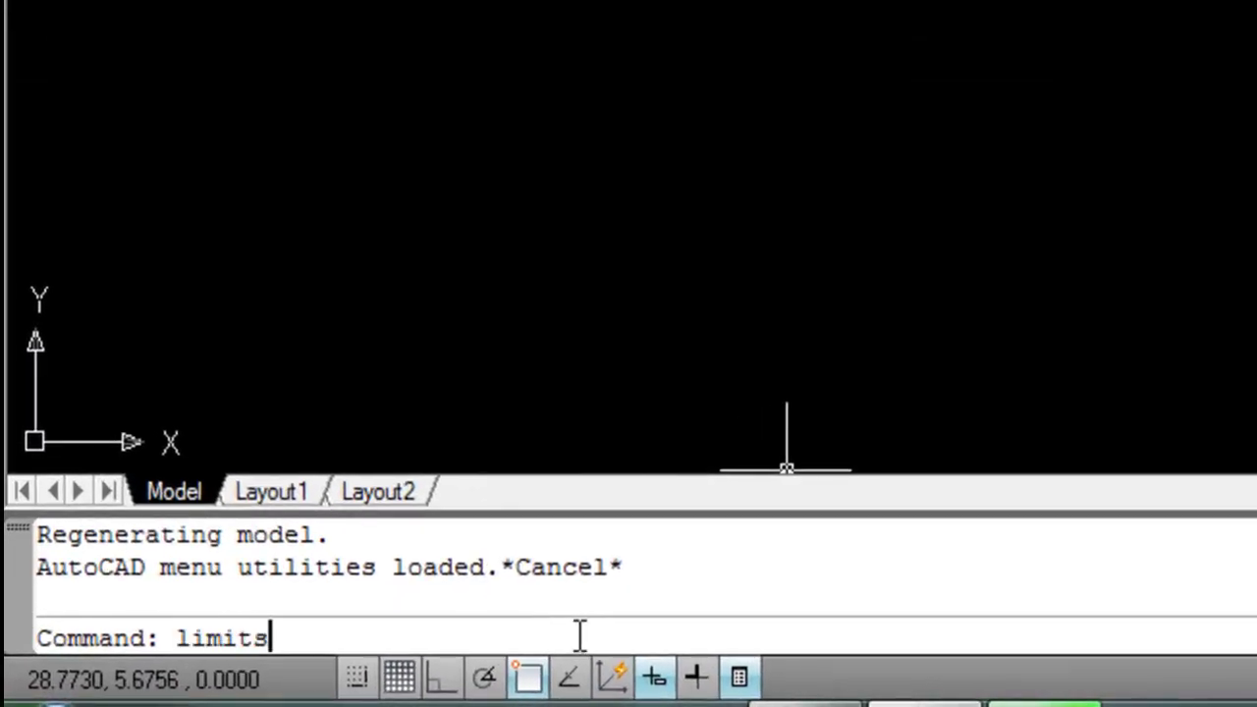
pyautogui.press('Return')
pyautogui.press('Return')
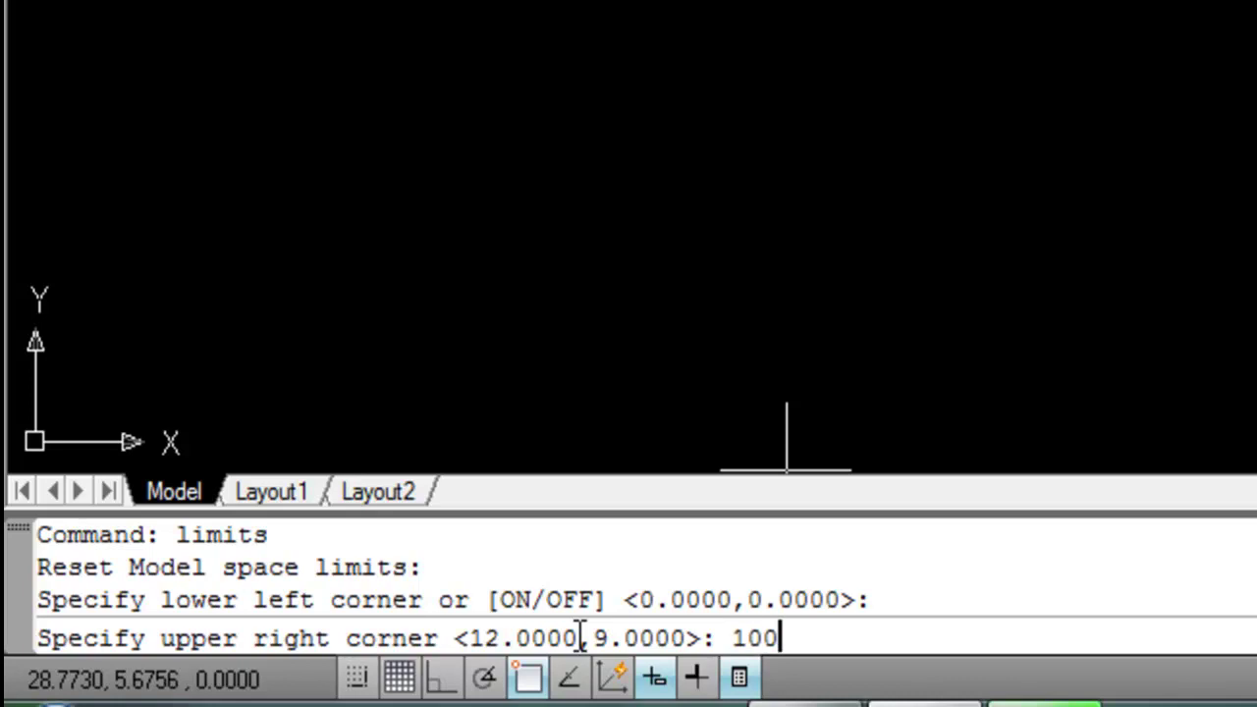
pyautogui.write(',10')
pyautogui.press('BackSpace')
pyautogui.press('BackSpace')
pyautogui.press('BackSpace')
pyautogui.write('00')
pyautogui.press('Return')
pyautogui.write('units')
pyautogui.press('Return')
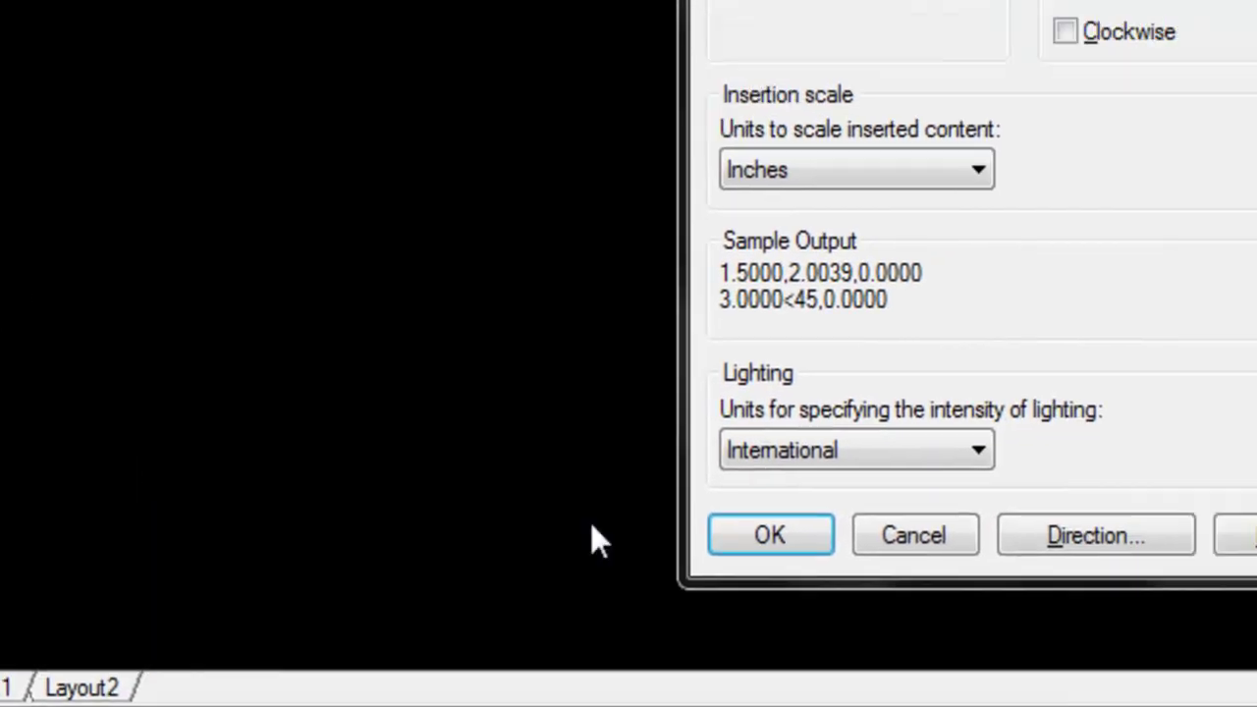
# Accept the default drawing units and set the grid spacing to 10.
pyautogui.click(542, 687)
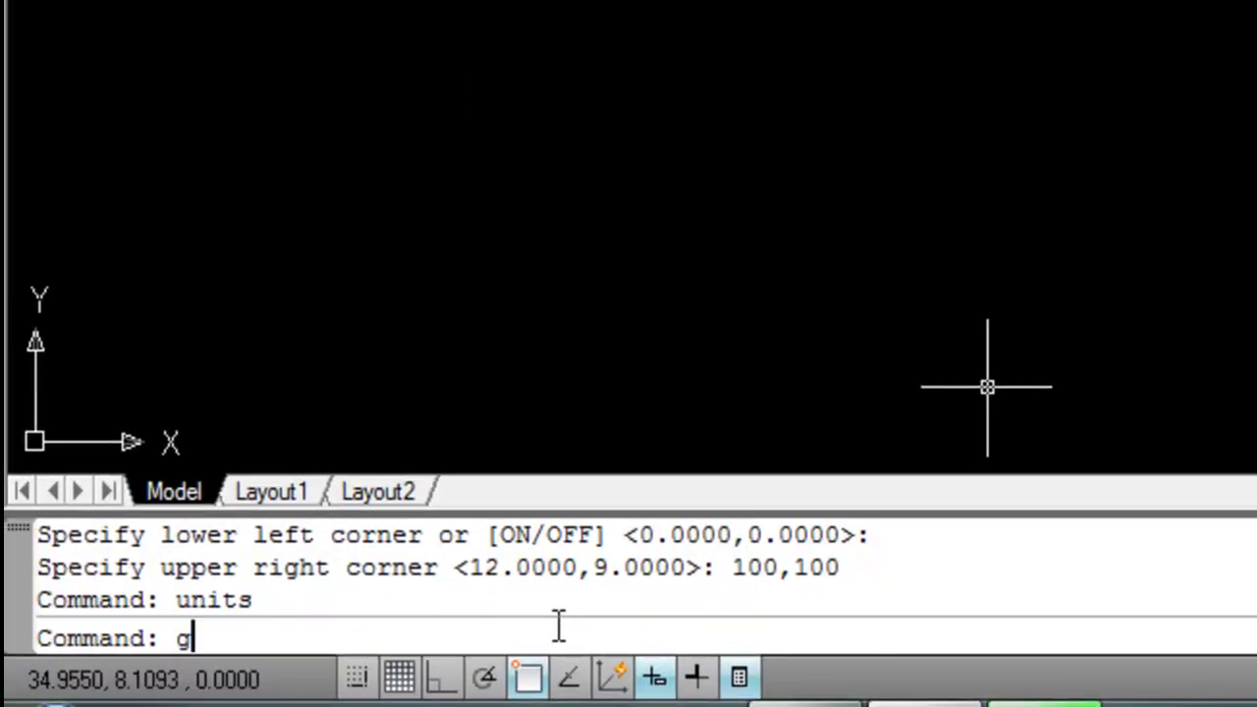
pyautogui.write('gri')
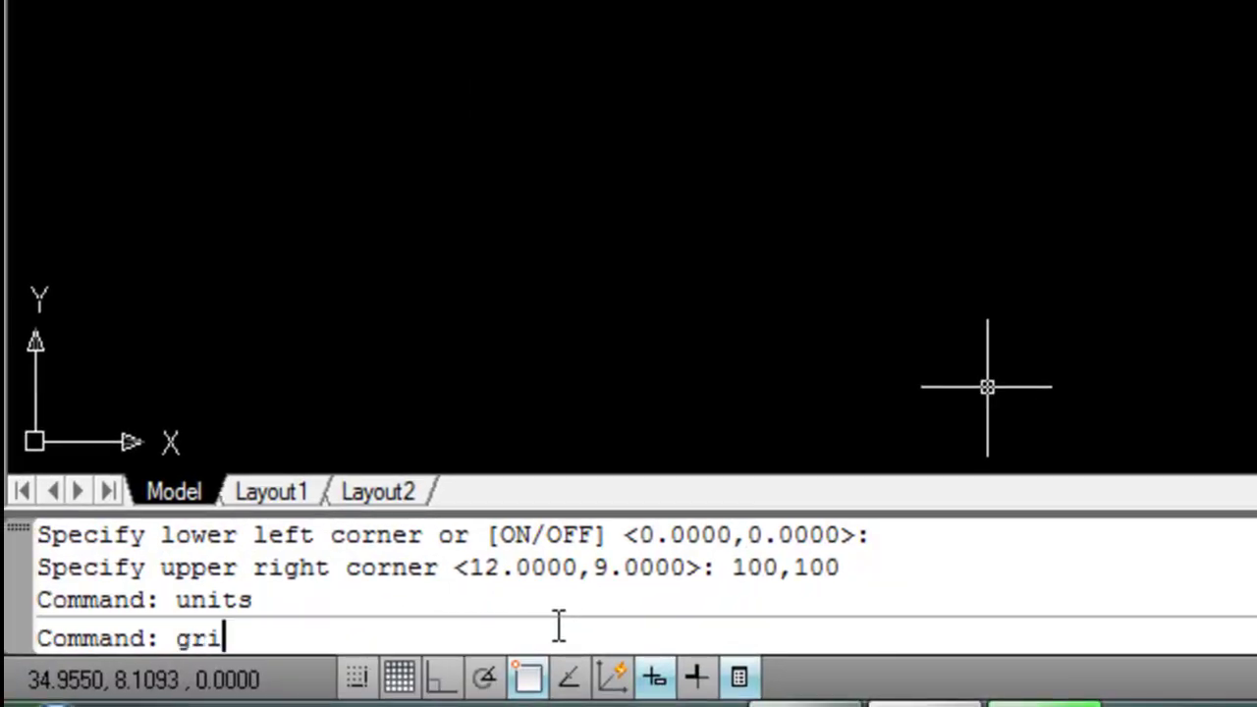
pyautogui.write('d')
pyautogui.press('Return')
pyautogui.write('10')
pyautogui.press('Return')
# Zoom to the drawing extents.
pyautogui.write('zoom')
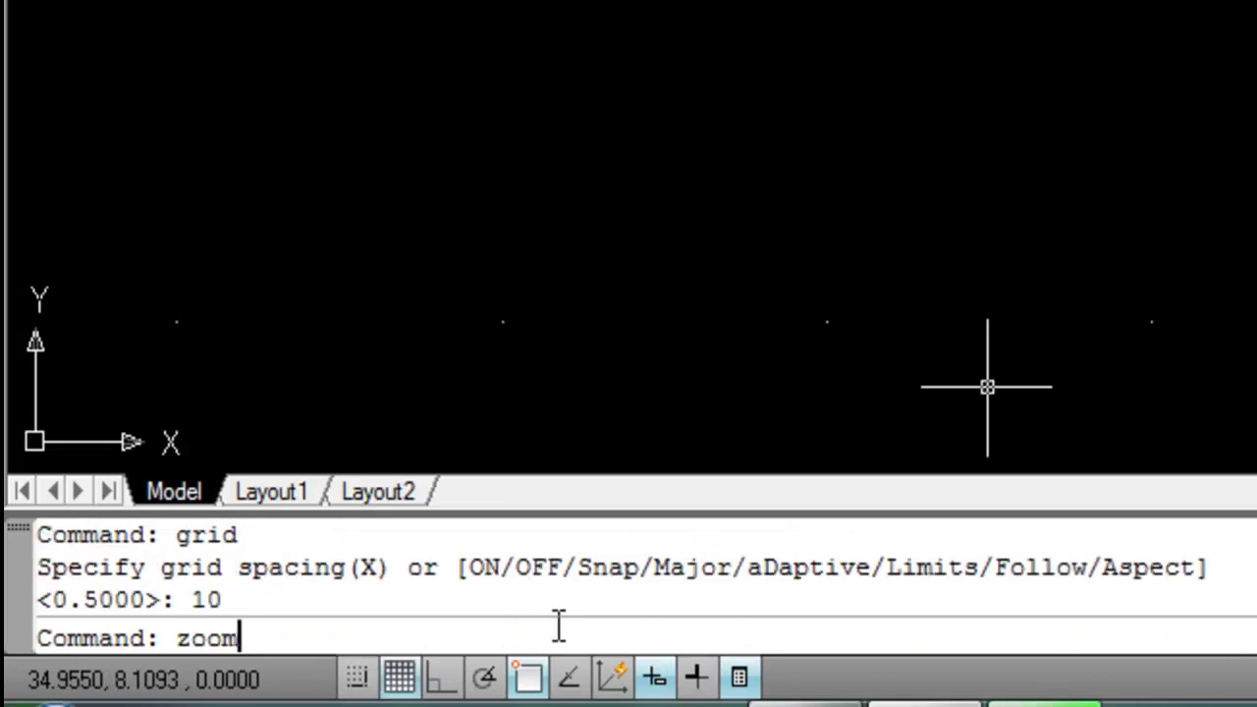
pyautogui.press('Return')
pyautogui.write('e')
pyautogui.press('Return')
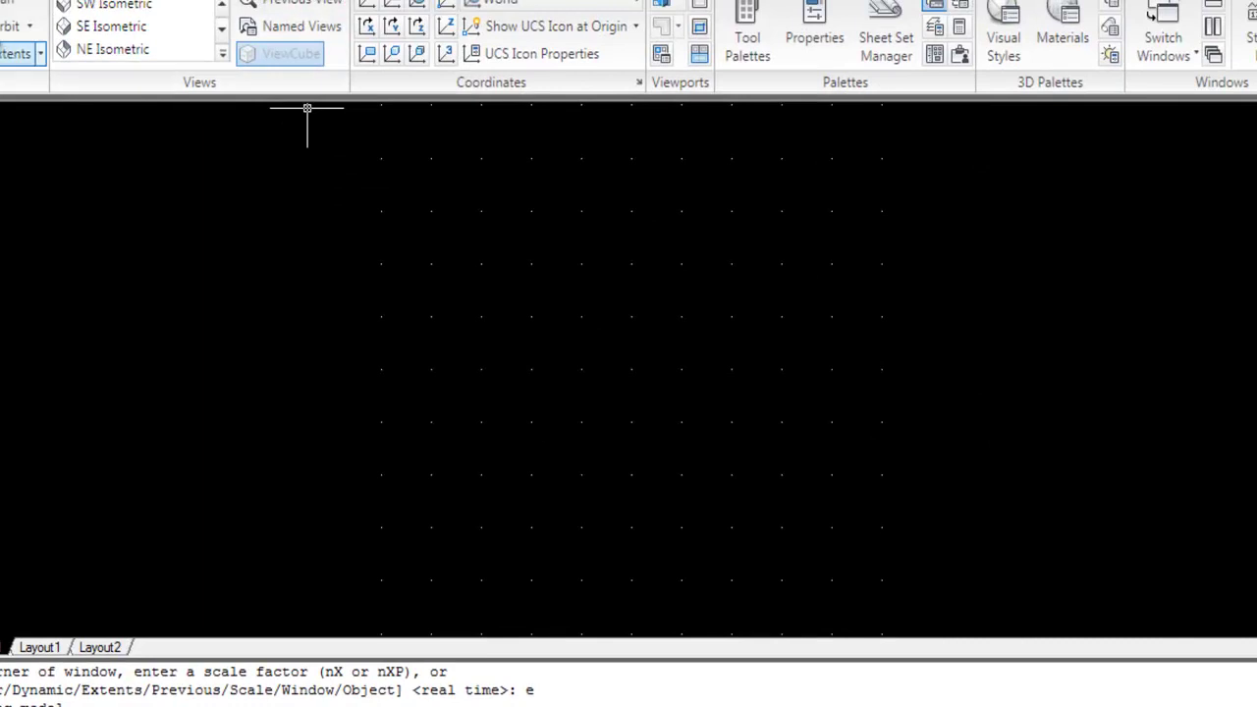
pyautogui.click(12, 27)
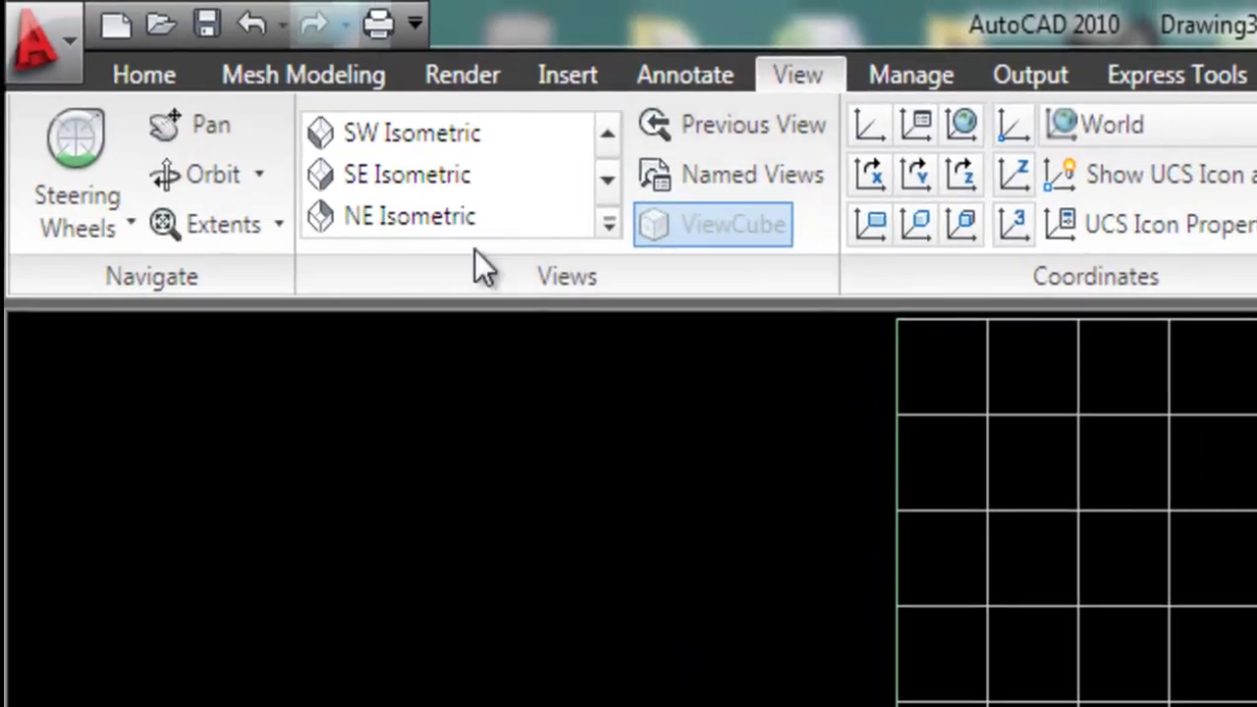
# Switch to SW Isometric view and draw a radius-3 circle centred at 50,50.
pyautogui.click(429, 145)
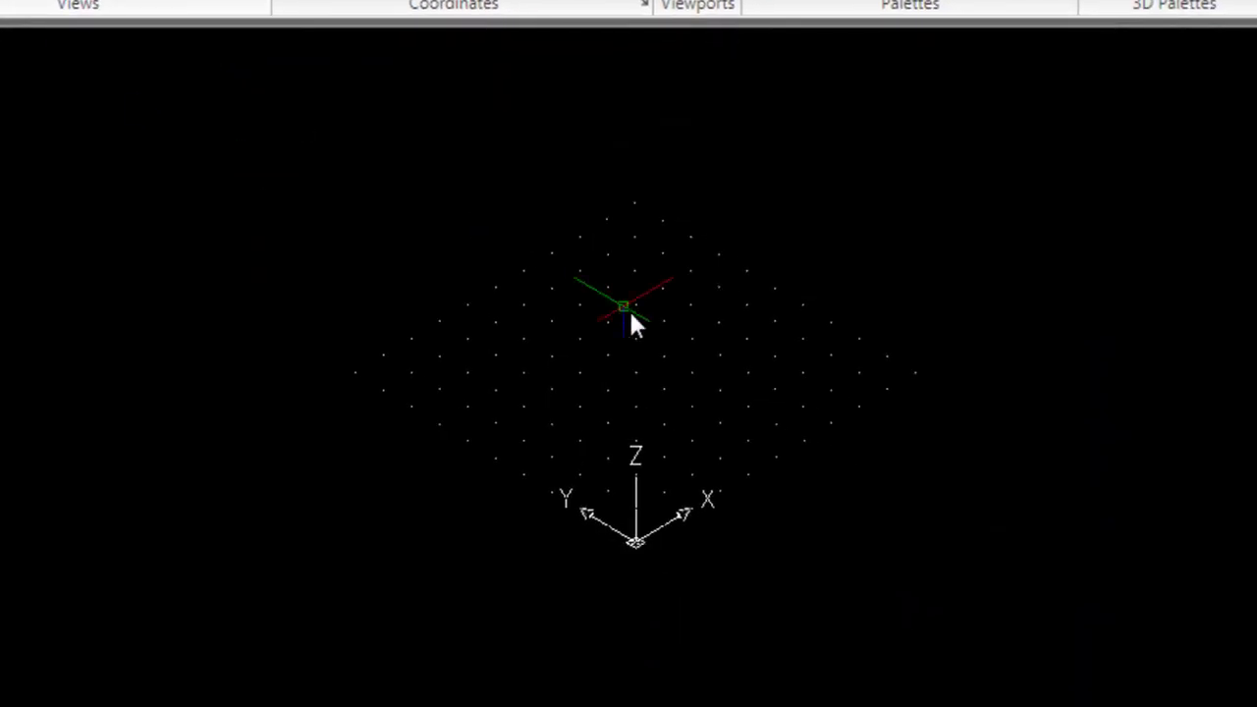
pyautogui.write('circle')
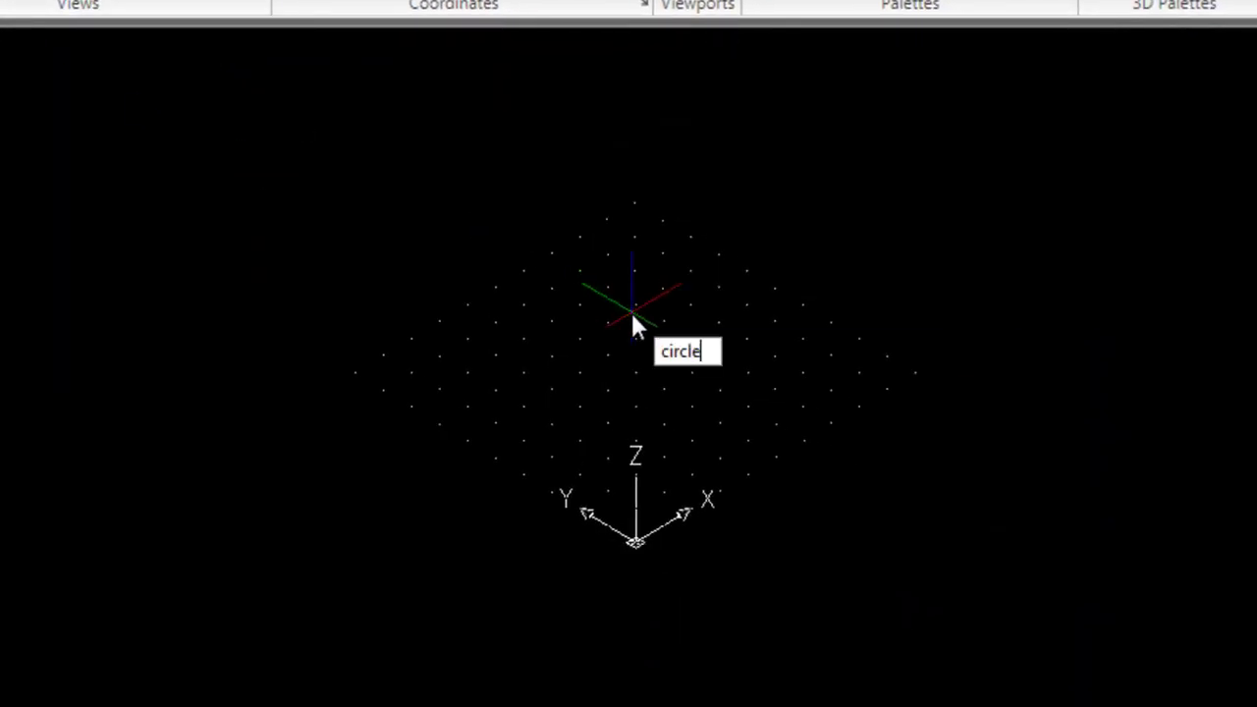
pyautogui.press('Return')
pyautogui.write('50')
pyautogui.press('Tab')
pyautogui.write('50')
pyautogui.press('Return')
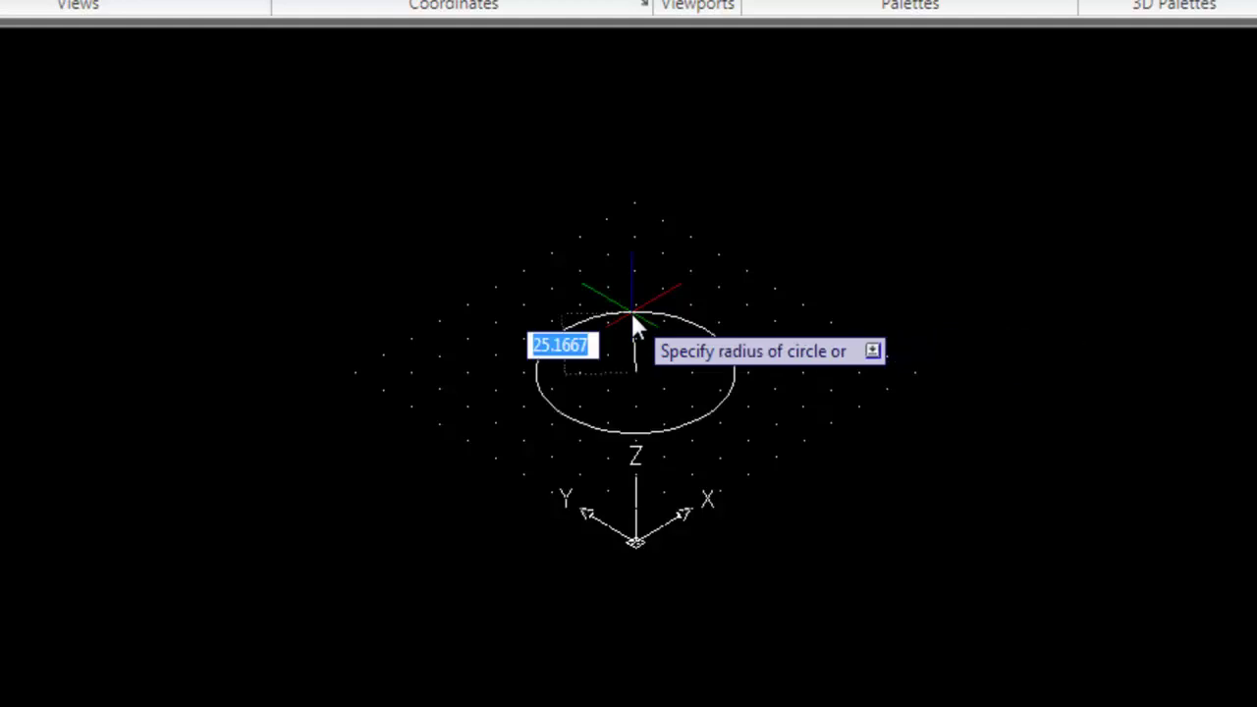
pyautogui.write('3')
pyautogui.press('Return')
# Draw a radius-40 circle at the same 50,50 centre.
pyautogui.write('circle')
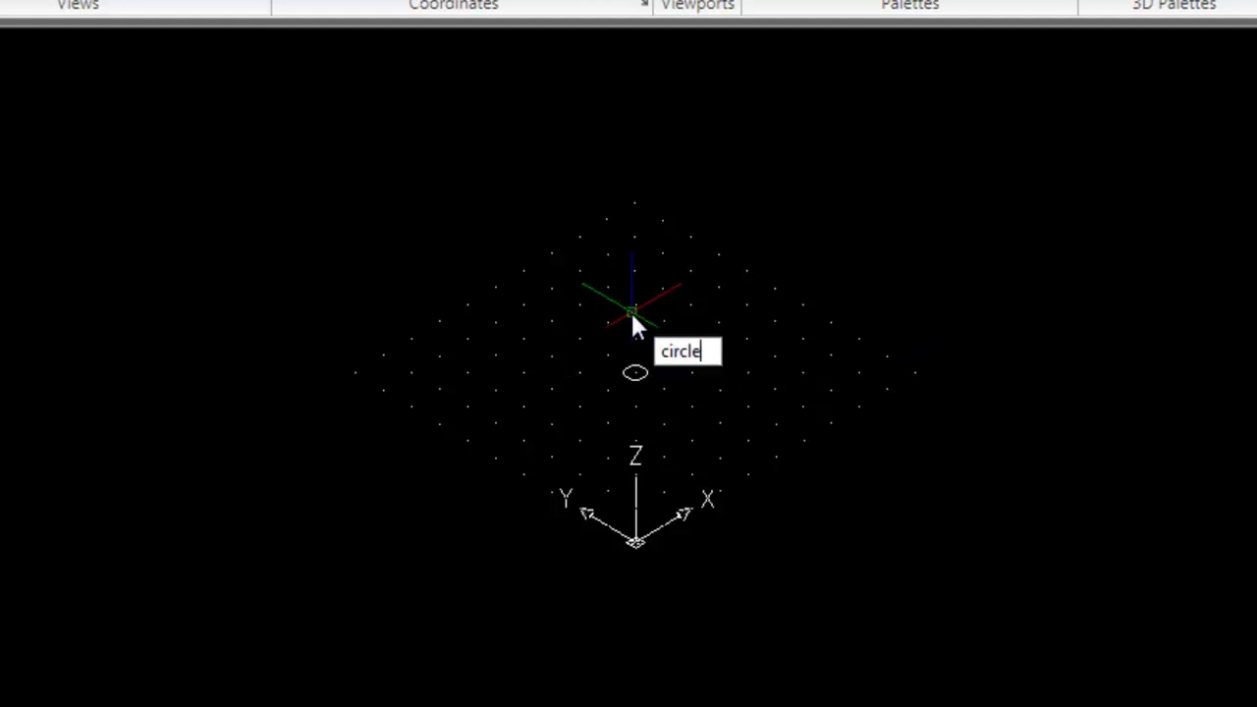
pyautogui.press('Return')
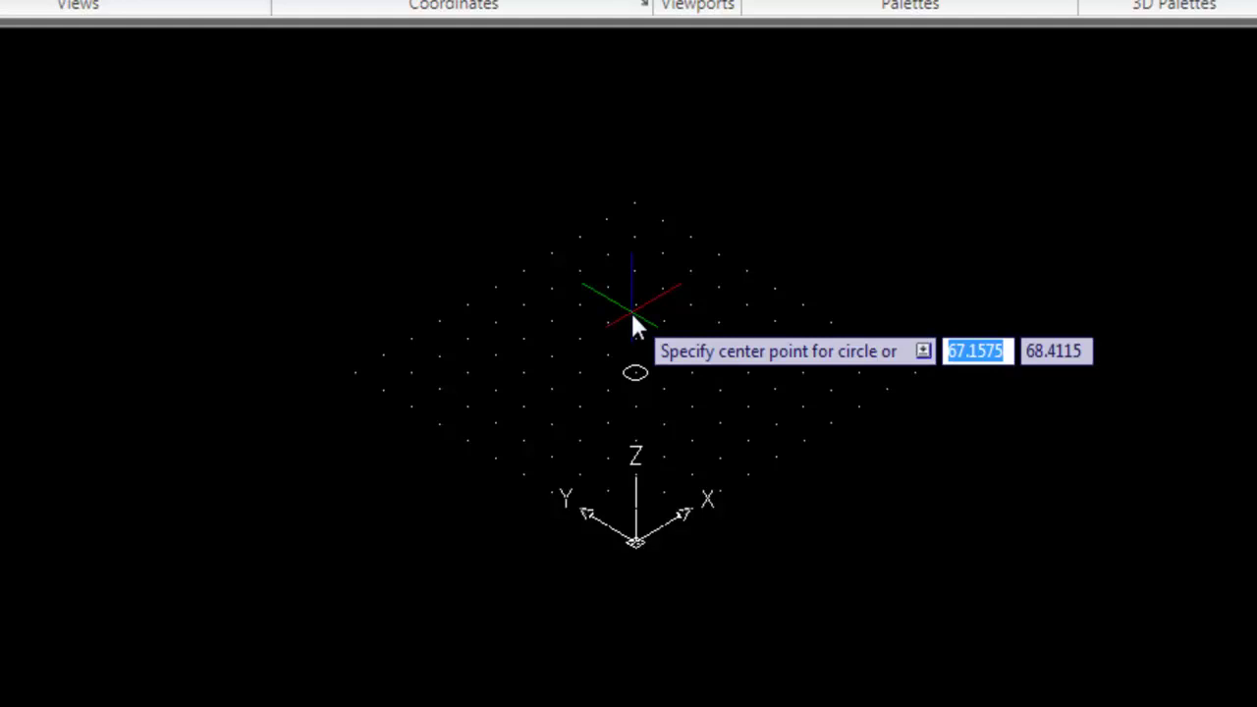
pyautogui.write('50')
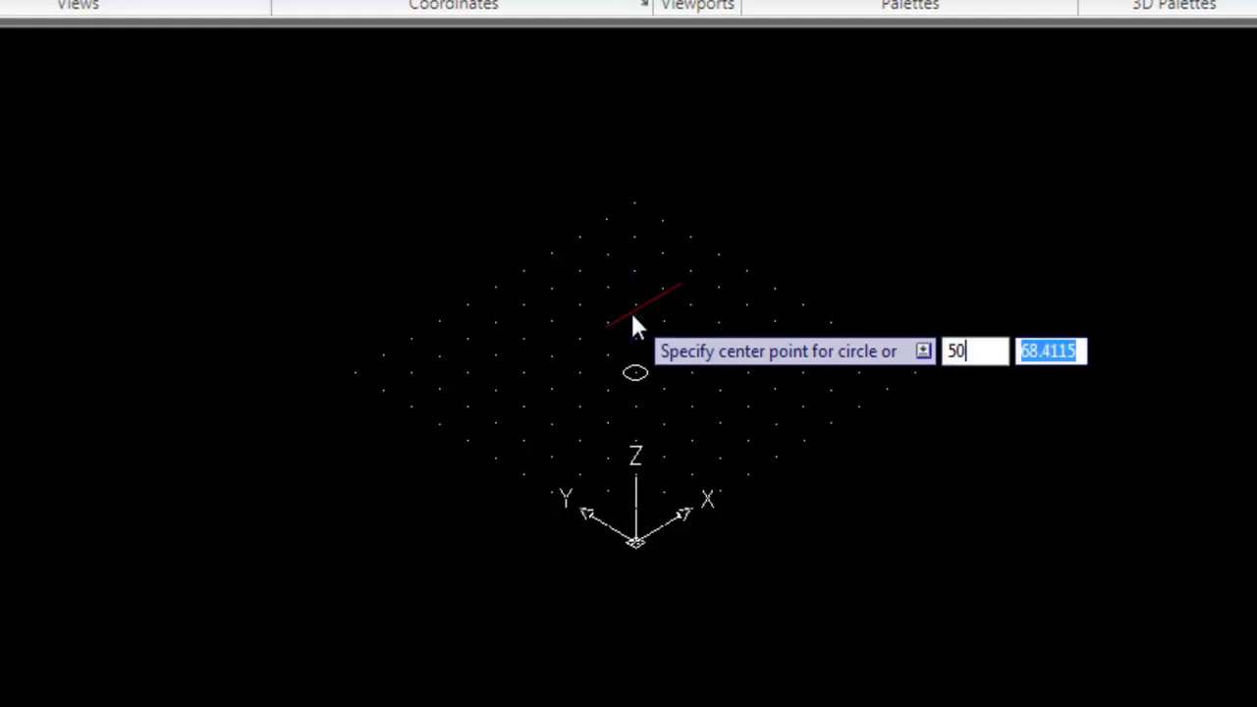
pyautogui.press('Tab')
pyautogui.write('50')
pyautogui.press('Return')
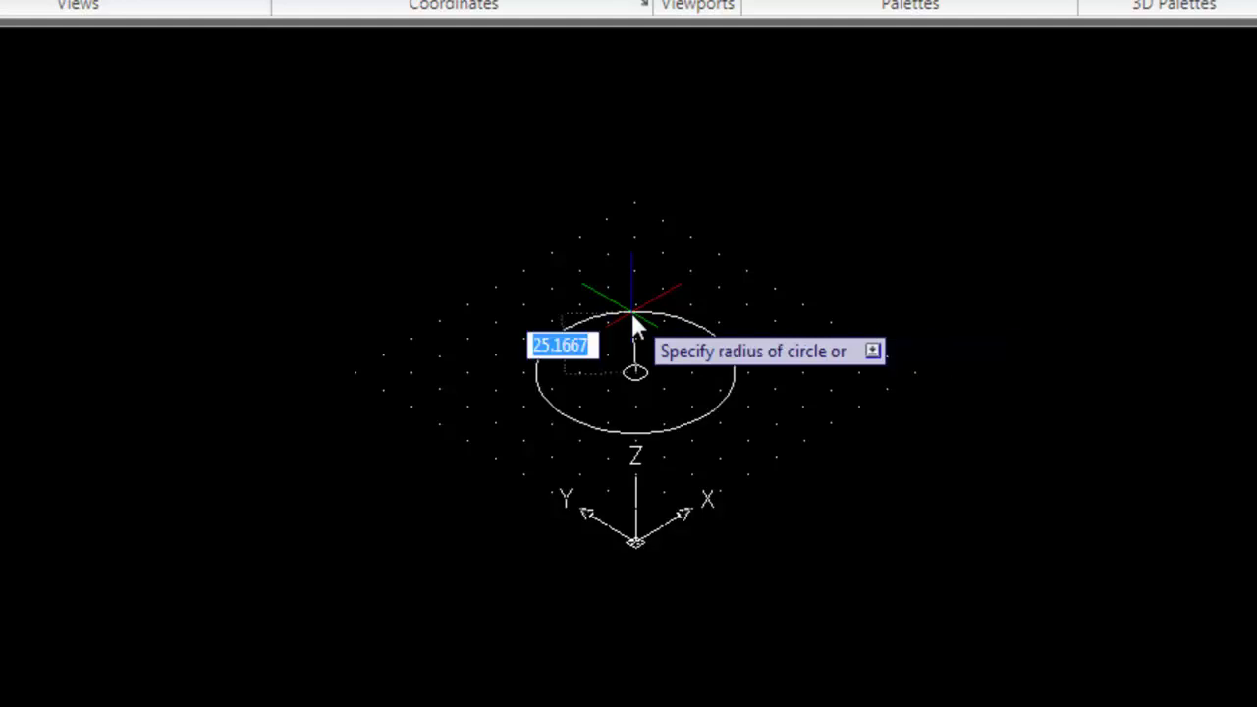
pyautogui.write('40')
pyautogui.press('Return')
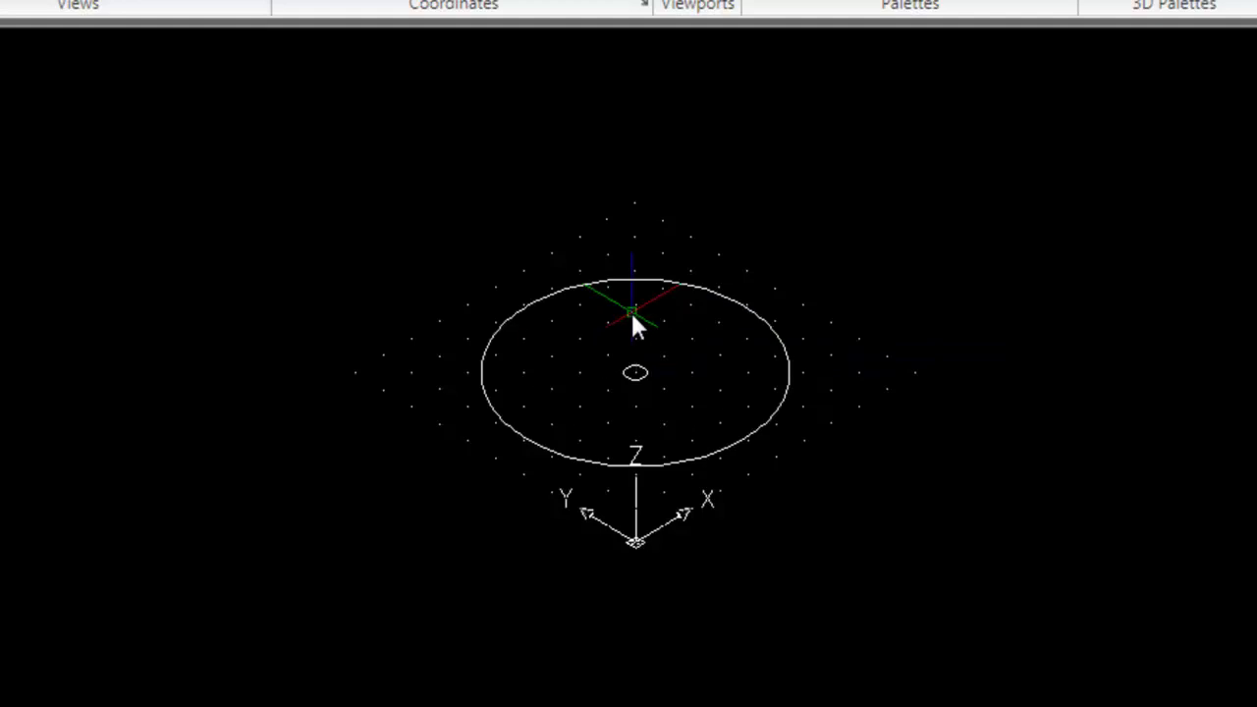
pyautogui.write('line')
pyautogui.press('Return')
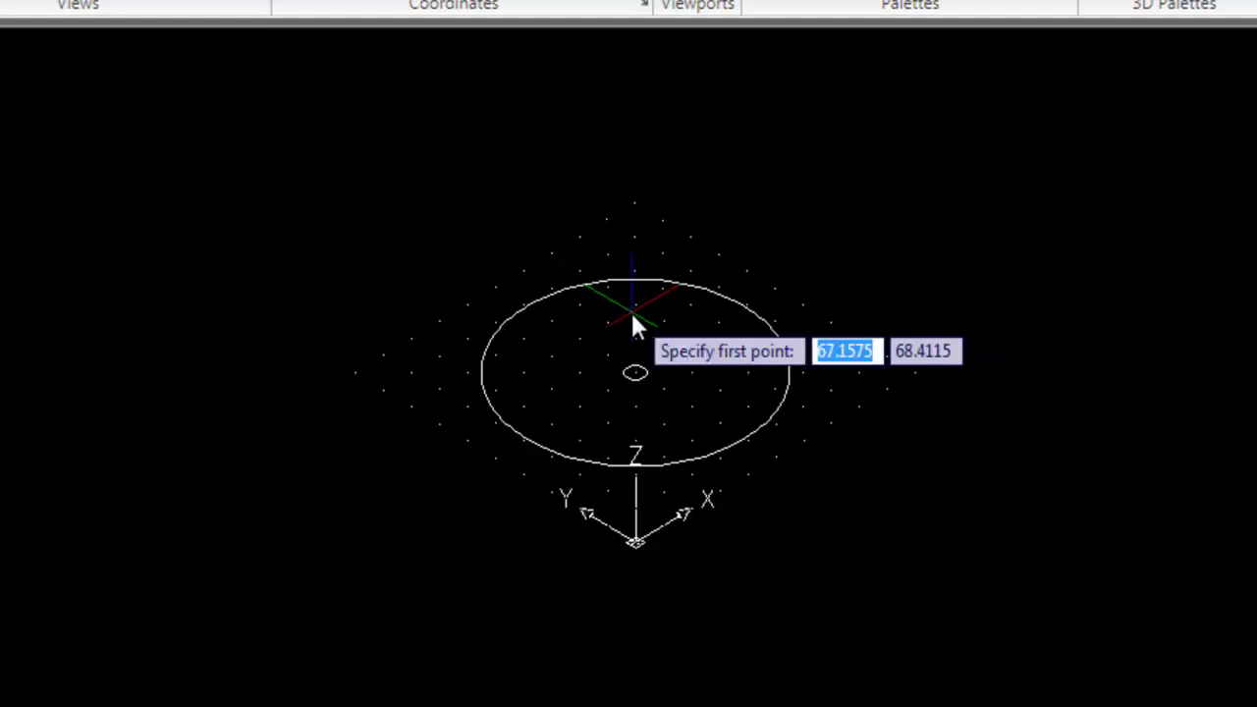
# Draw a radial line from the circles' centre to the outer circle.
pyautogui.scroll(5, 619, 408)
pyautogui.click(641, 309)
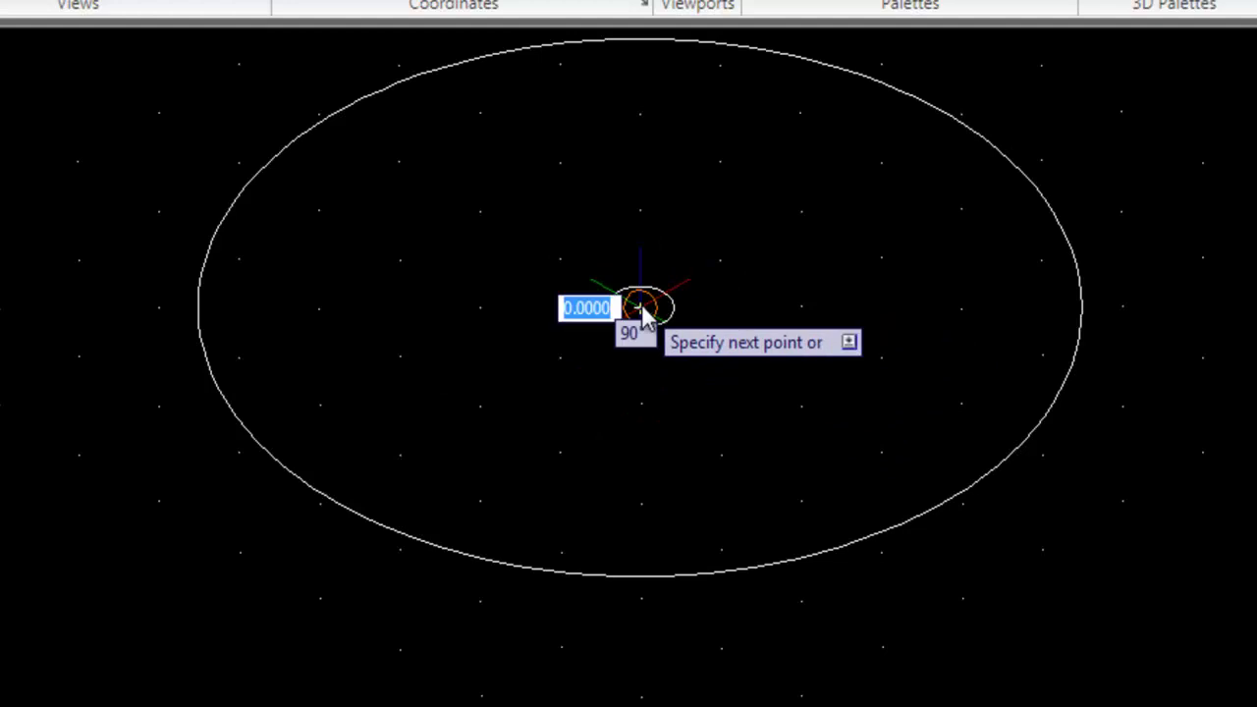
pyautogui.click(954, 123)
pyautogui.press('Return')
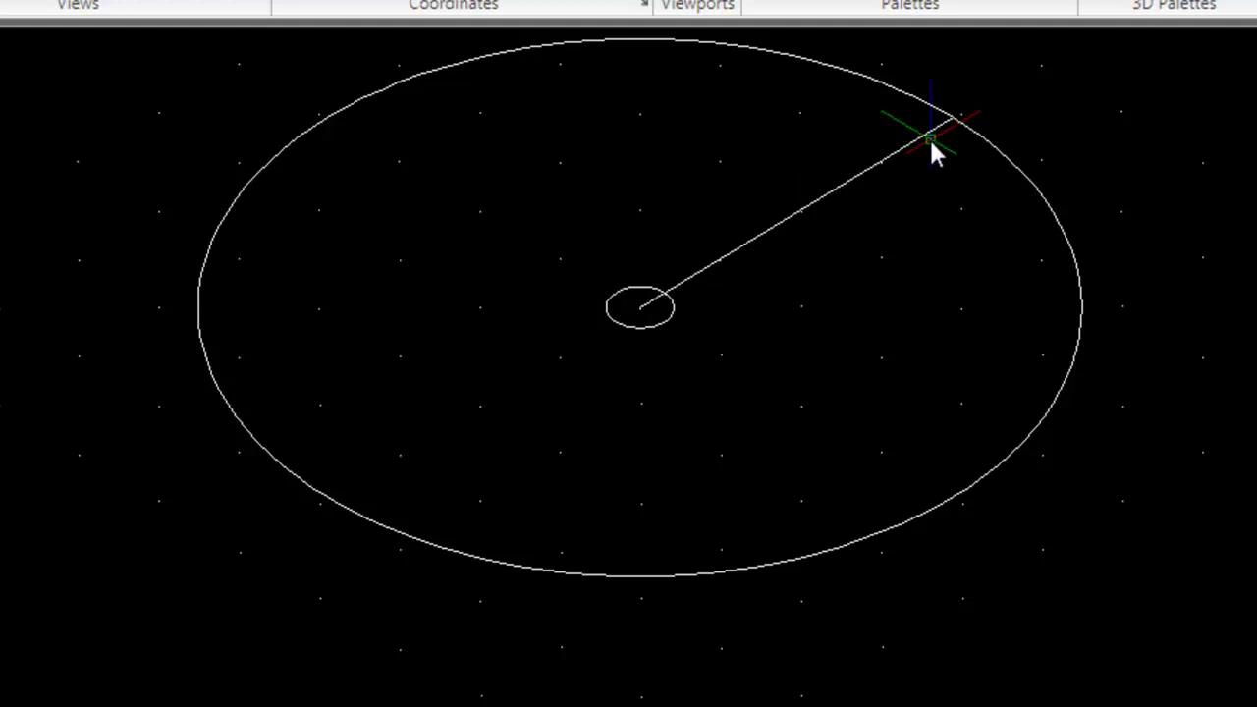
# Select the radial line and grip-edit its centre endpoint, keeping it at the centre.
pyautogui.click(770, 241)
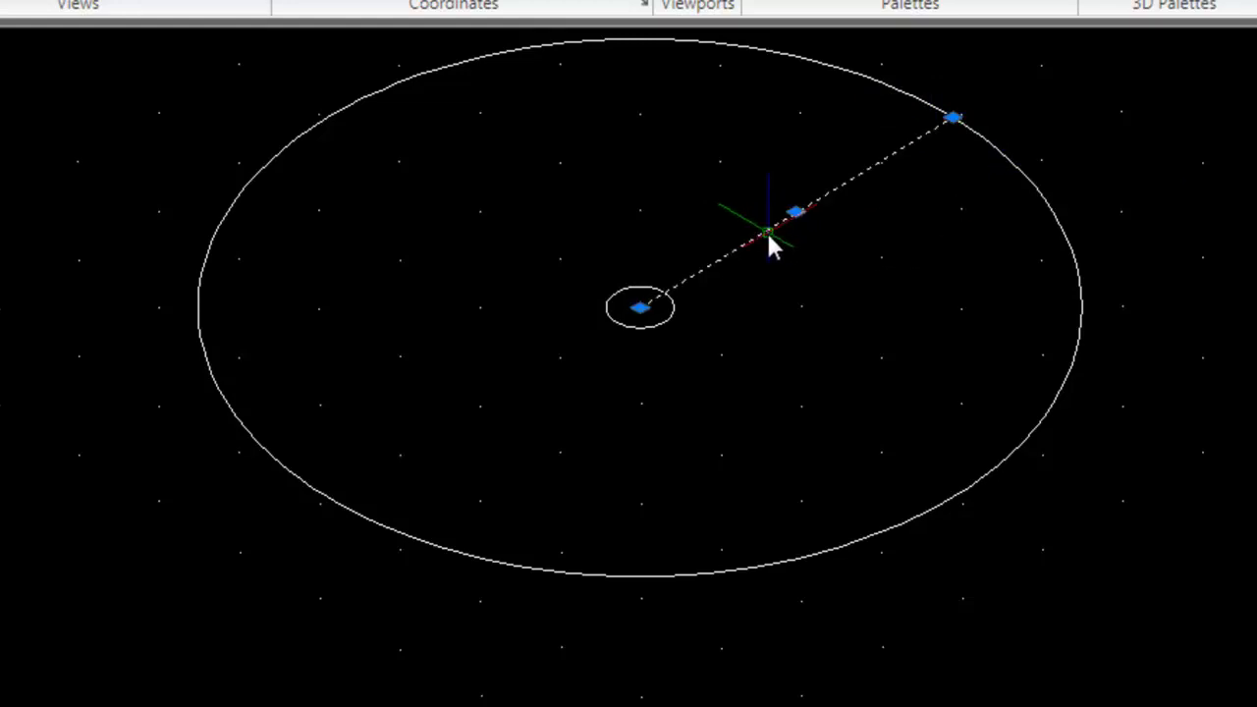
pyautogui.click(646, 309)
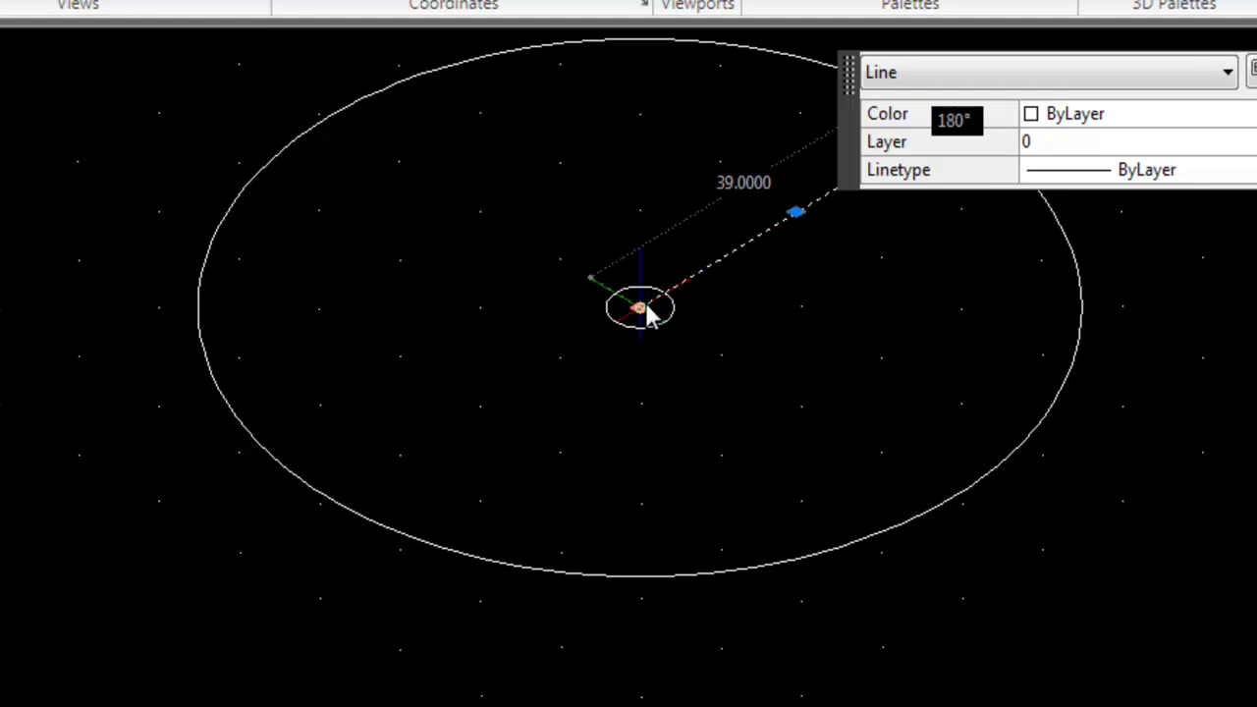
pyautogui.click(647, 308)
pyautogui.press('Escape')
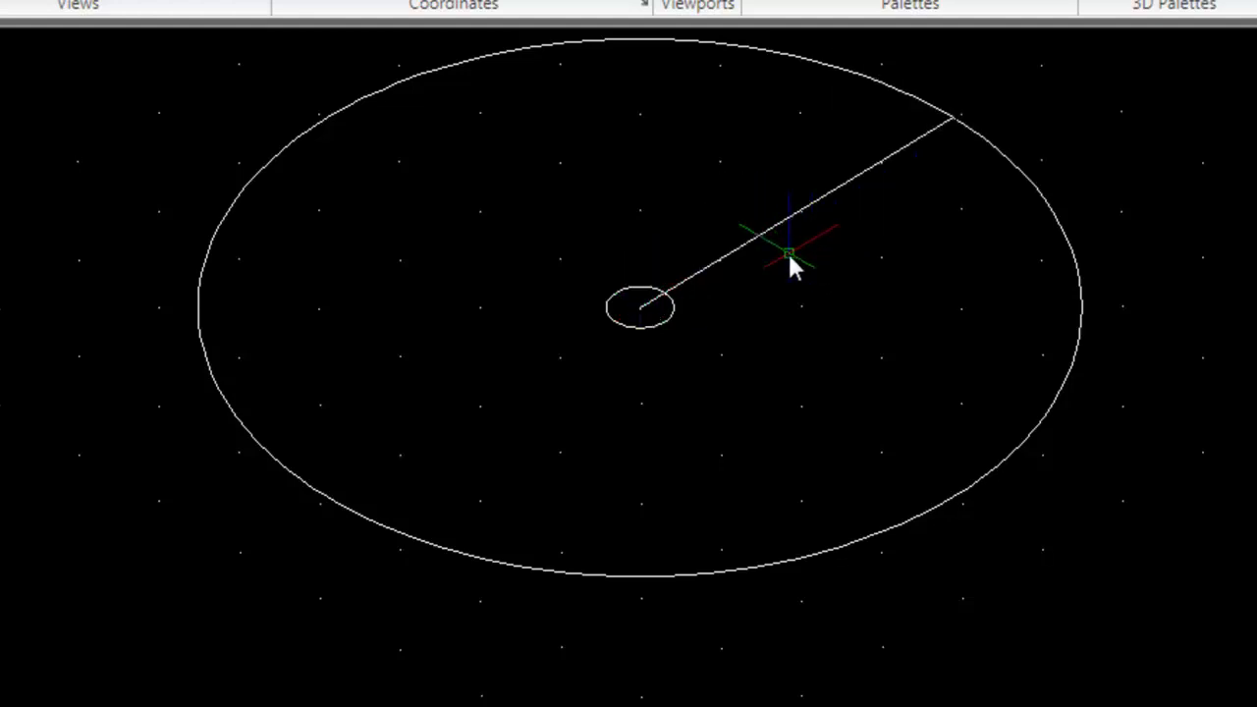
pyautogui.click(741, 258)
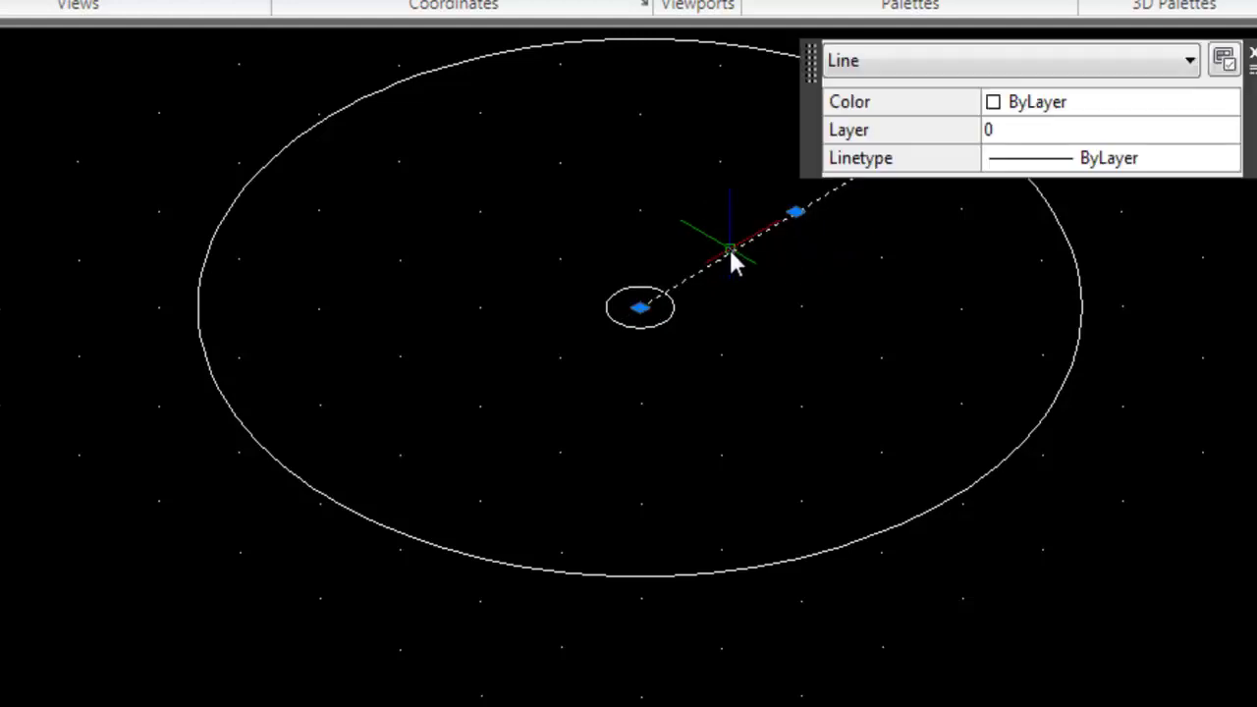
pyautogui.click(640, 308)
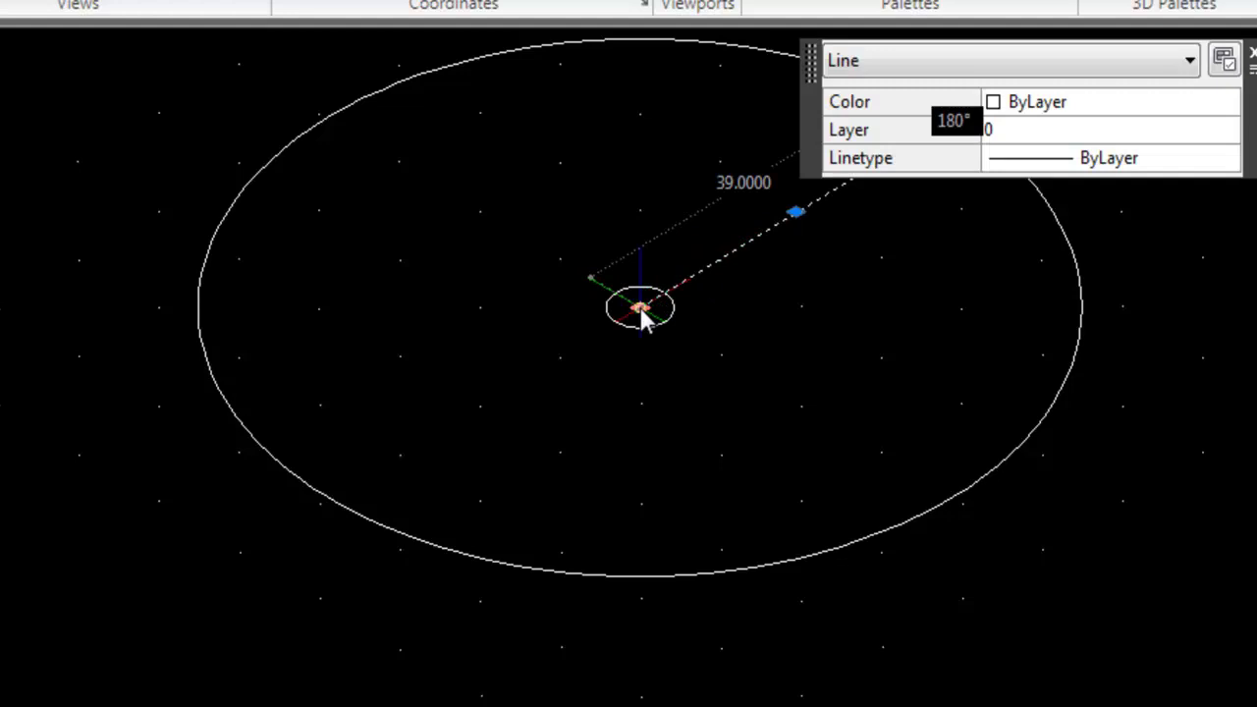
pyautogui.press('Escape')
pyautogui.press('Escape')
pyautogui.press('Escape')
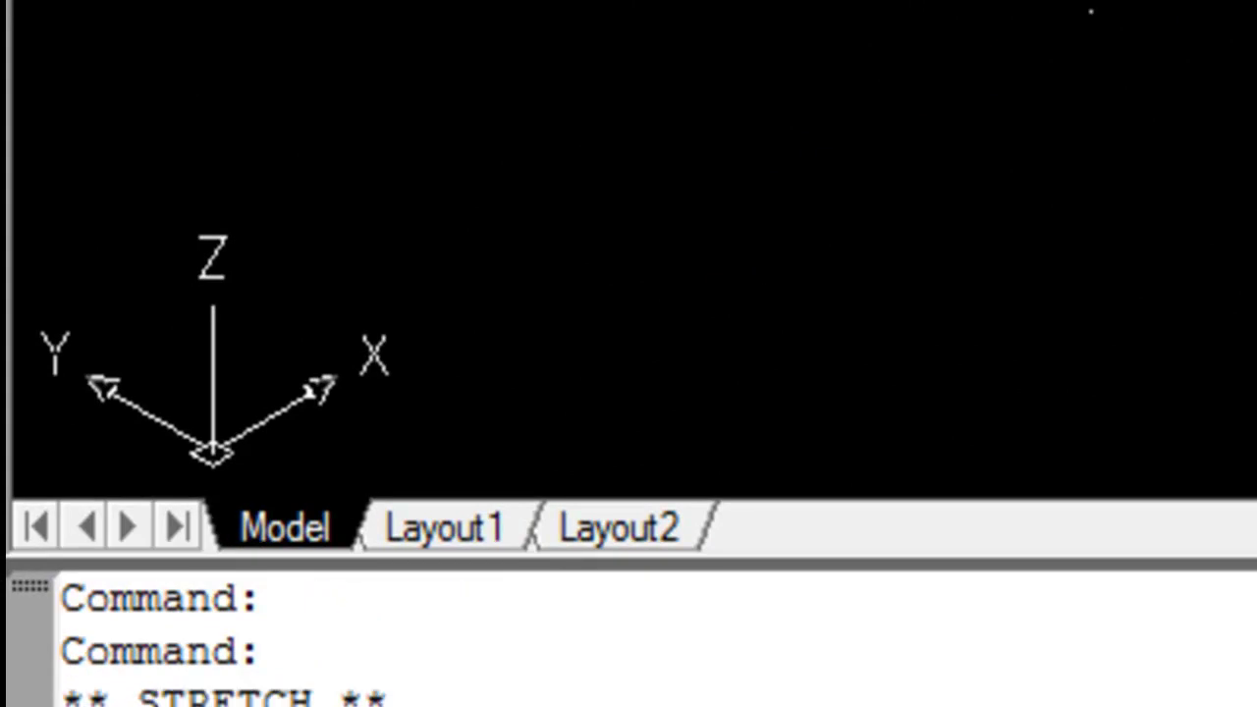
# Rotate-copy the radial line about the centre, adding copies at 15° and 30°.
pyautogui.press('space')
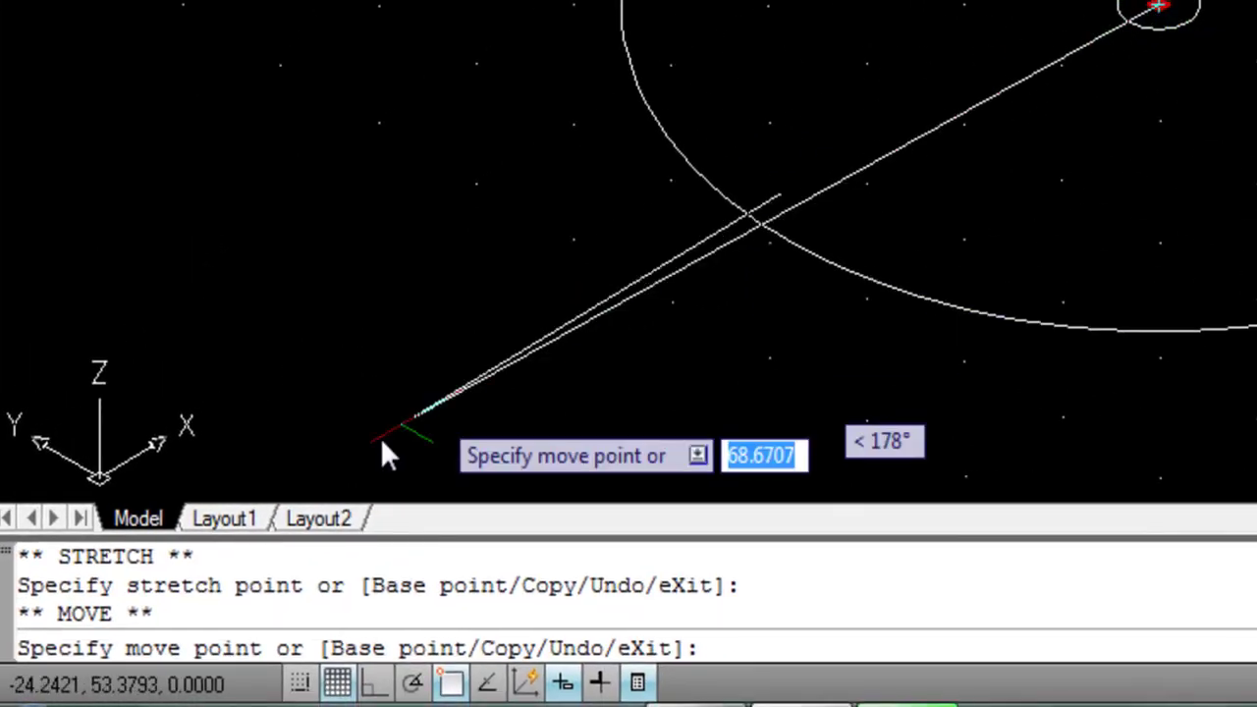
pyautogui.press('space')
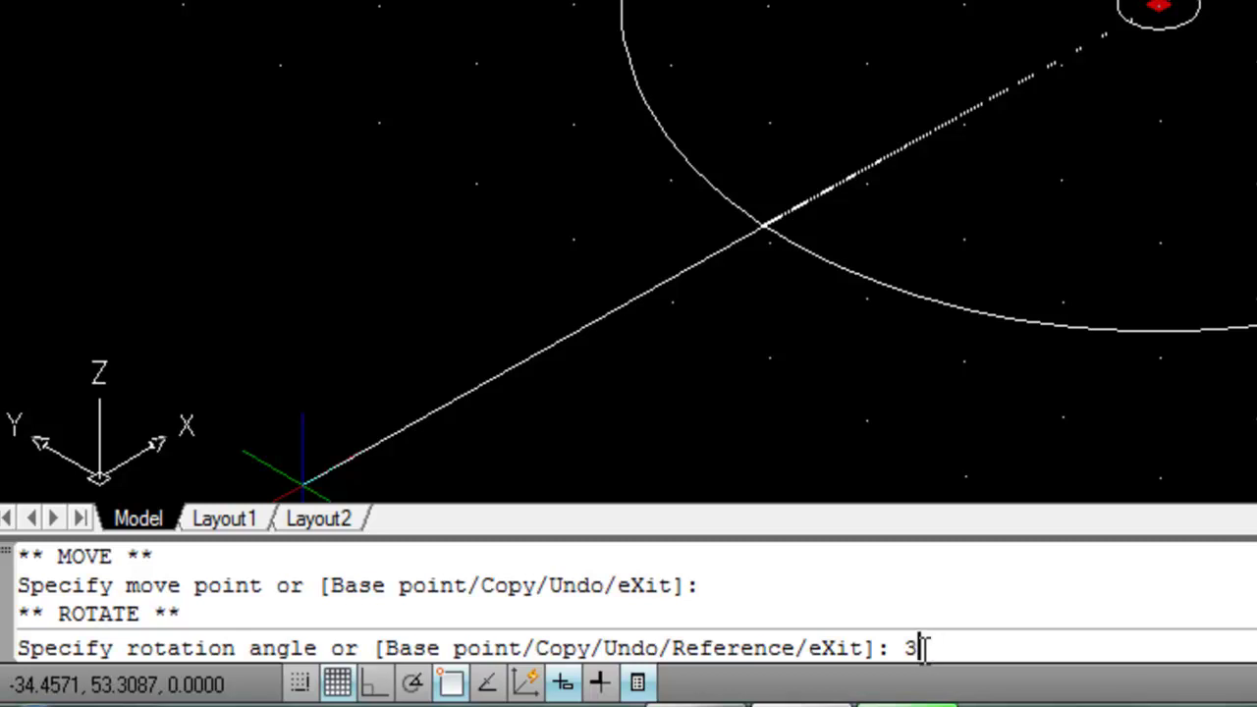
pyautogui.press('Return')
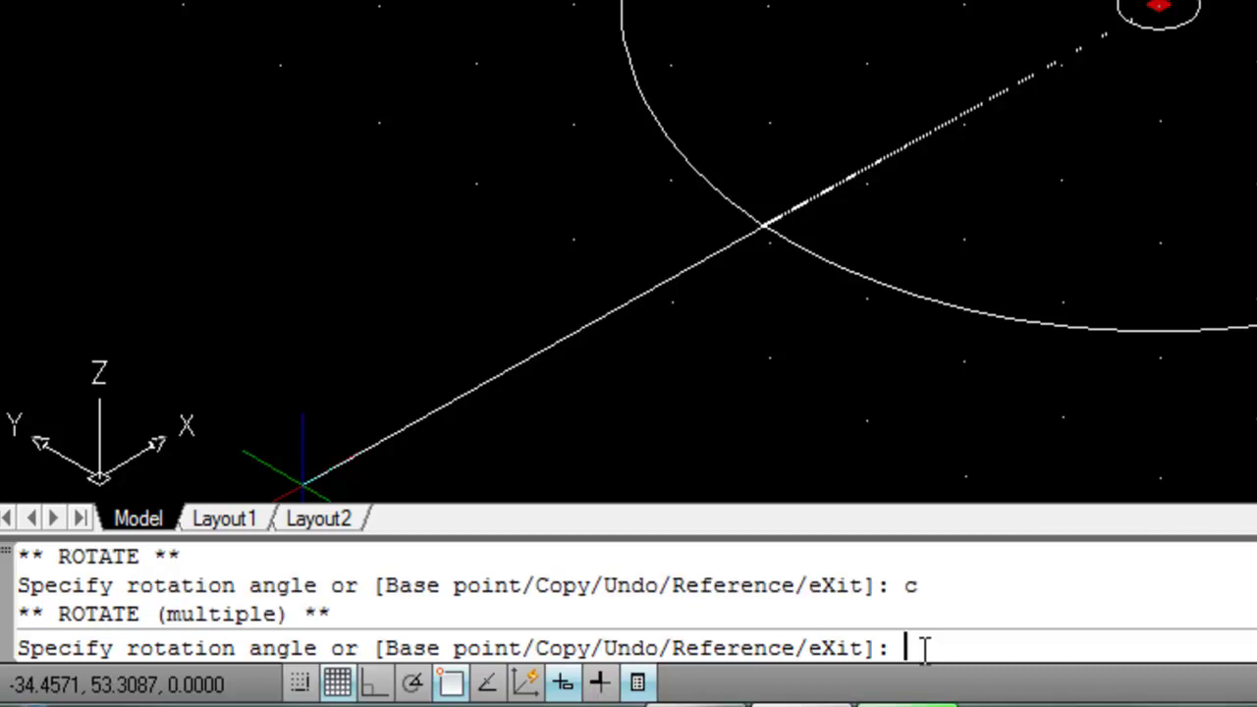
pyautogui.write('30')
pyautogui.press('Return')
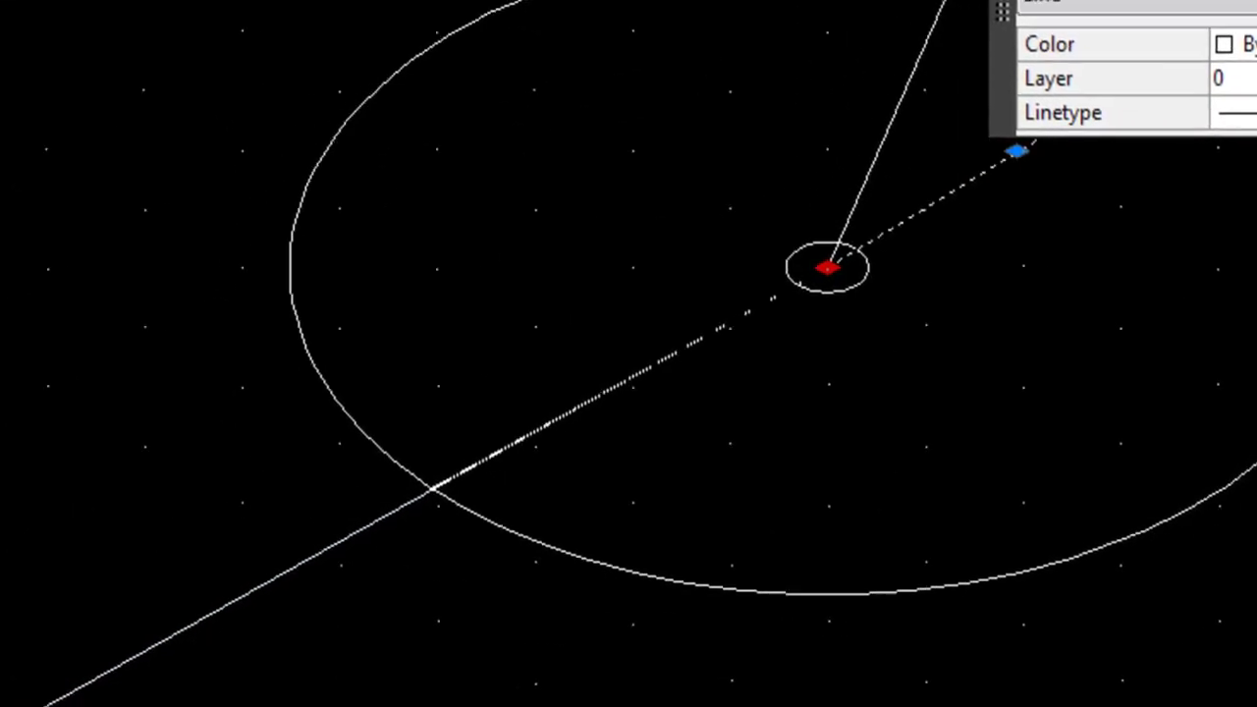
pyautogui.write('15')
pyautogui.press('Return')
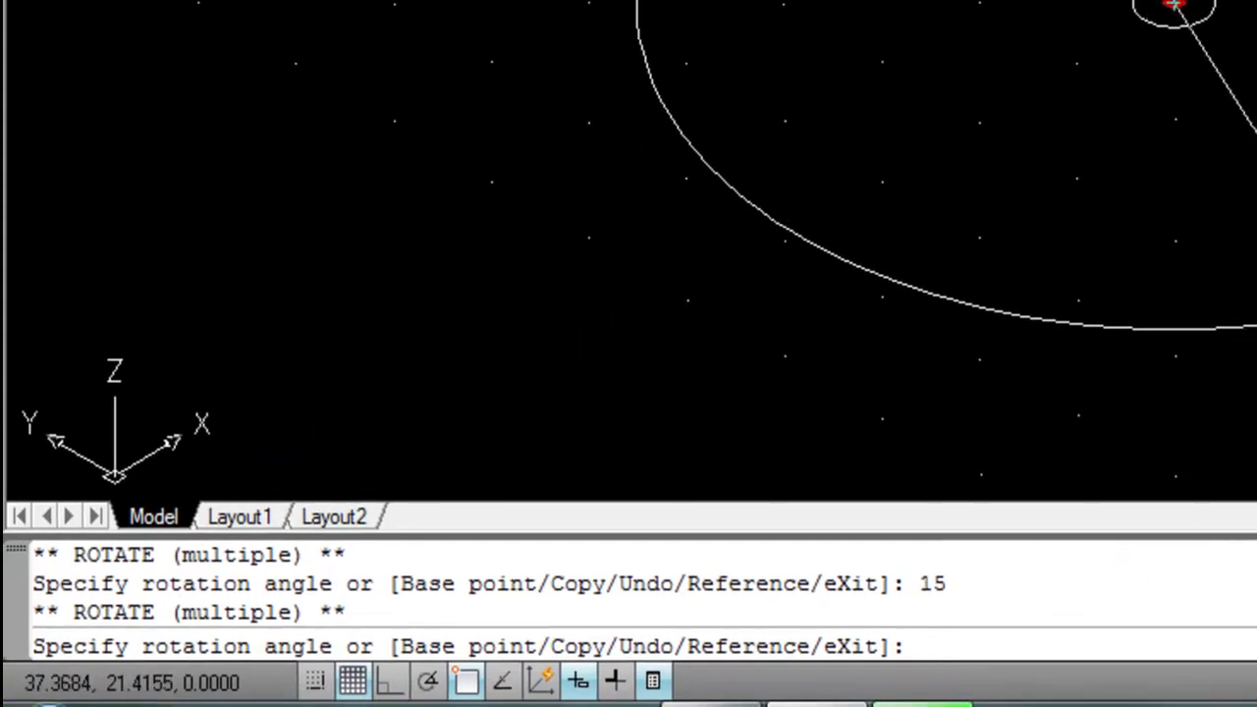
pyautogui.press('Escape')
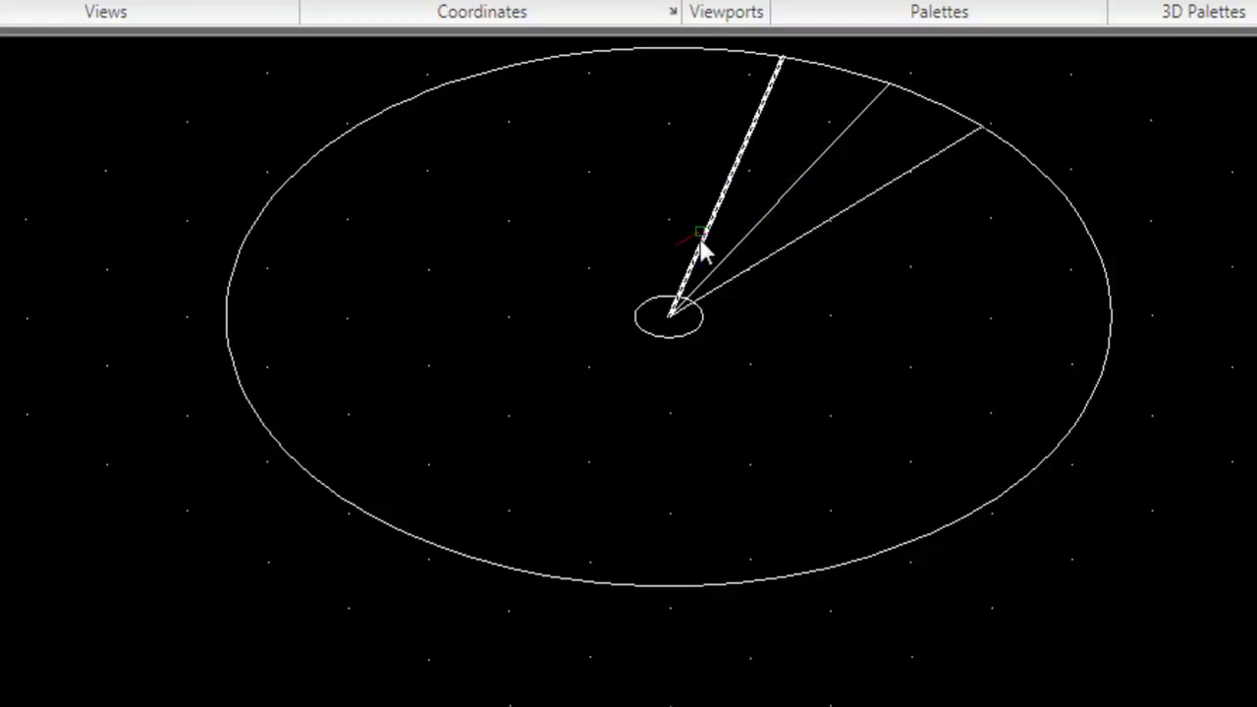
# Draw a radius-2 circle centred on the middle line near the rim.
pyautogui.write('ci')
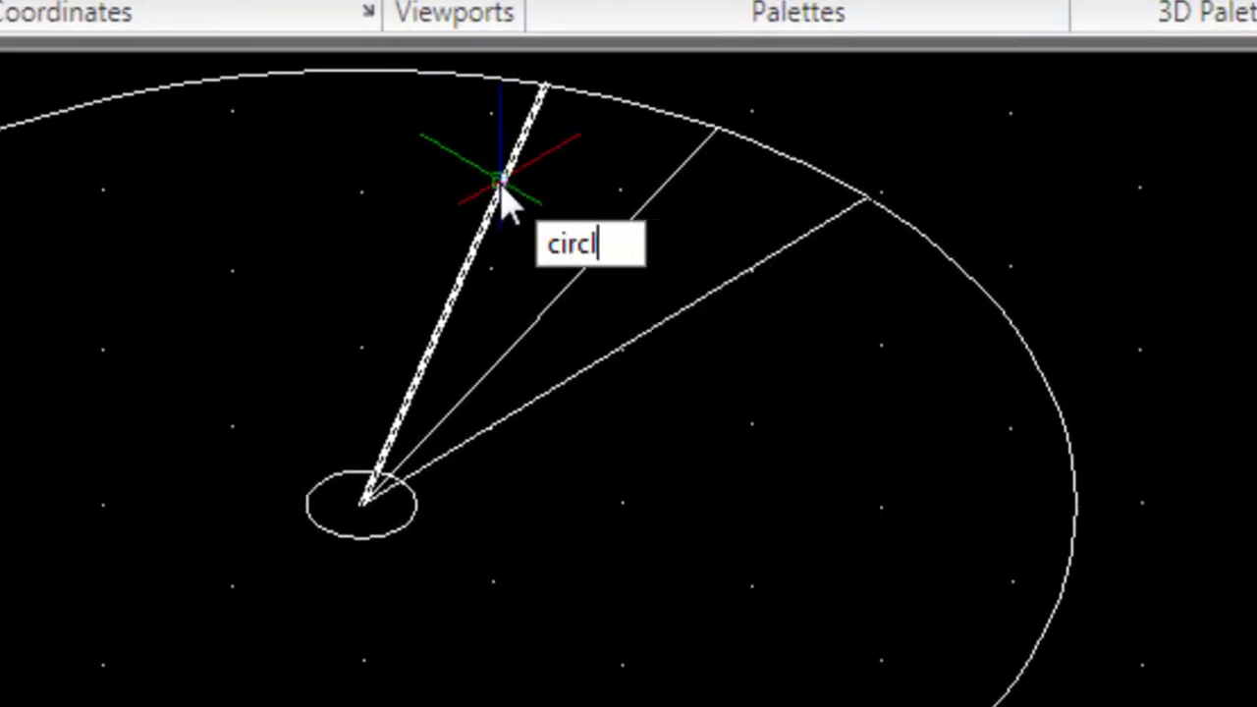
pyautogui.write('e')
pyautogui.press('Return')
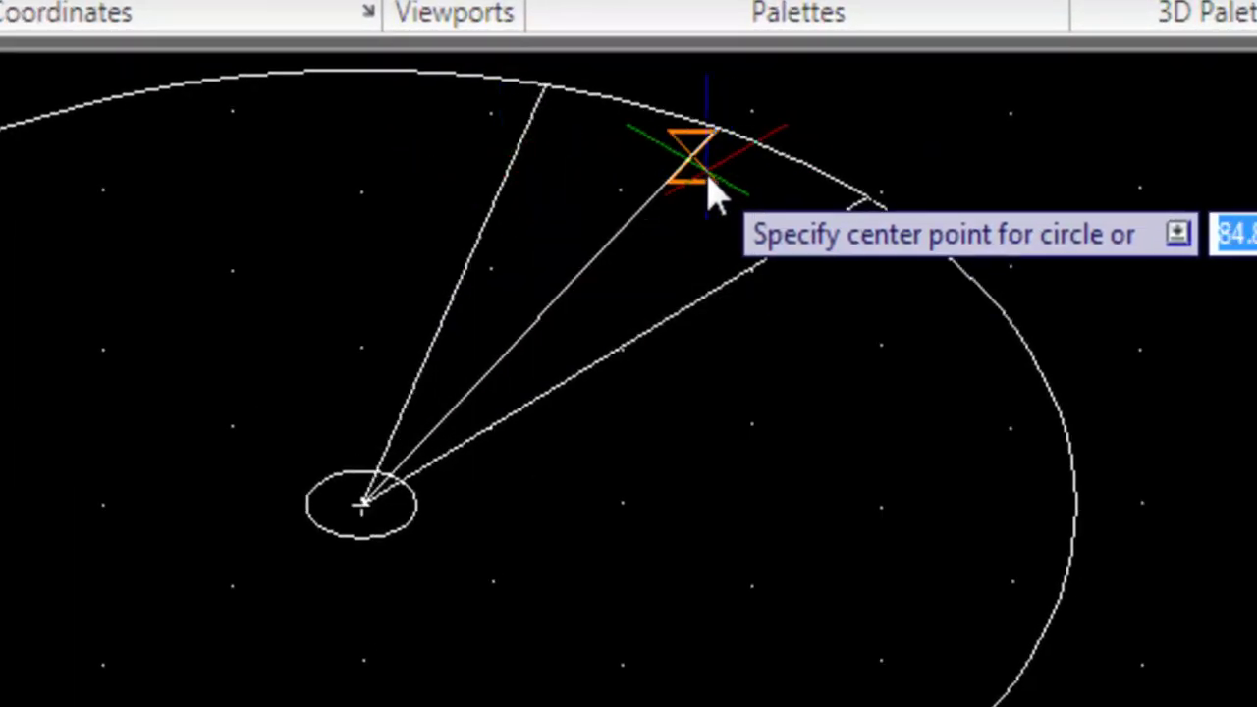
pyautogui.scroll(2, 707, 200)
pyautogui.scroll(-4, 704, 216)
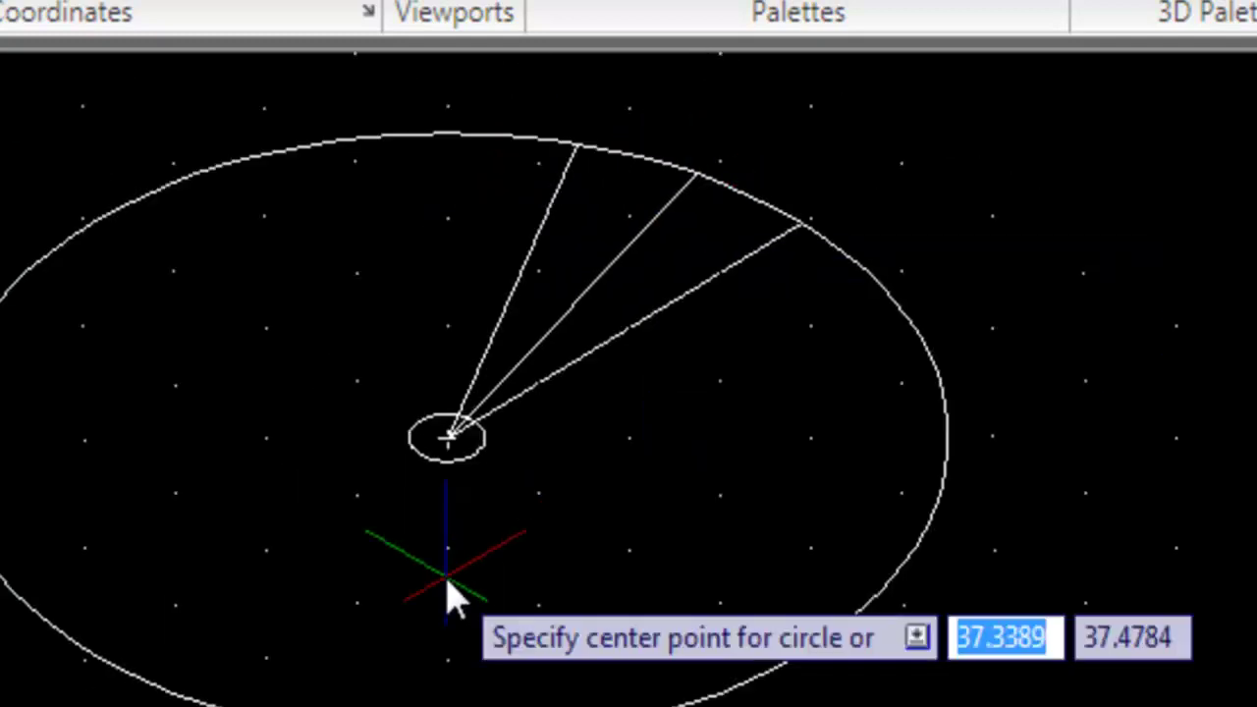
pyautogui.scroll(-2, 500, 406)
pyautogui.scroll(3, 497, 401)
pyautogui.scroll(-4, 612, 210)
pyautogui.scroll(-1, 648, 165)
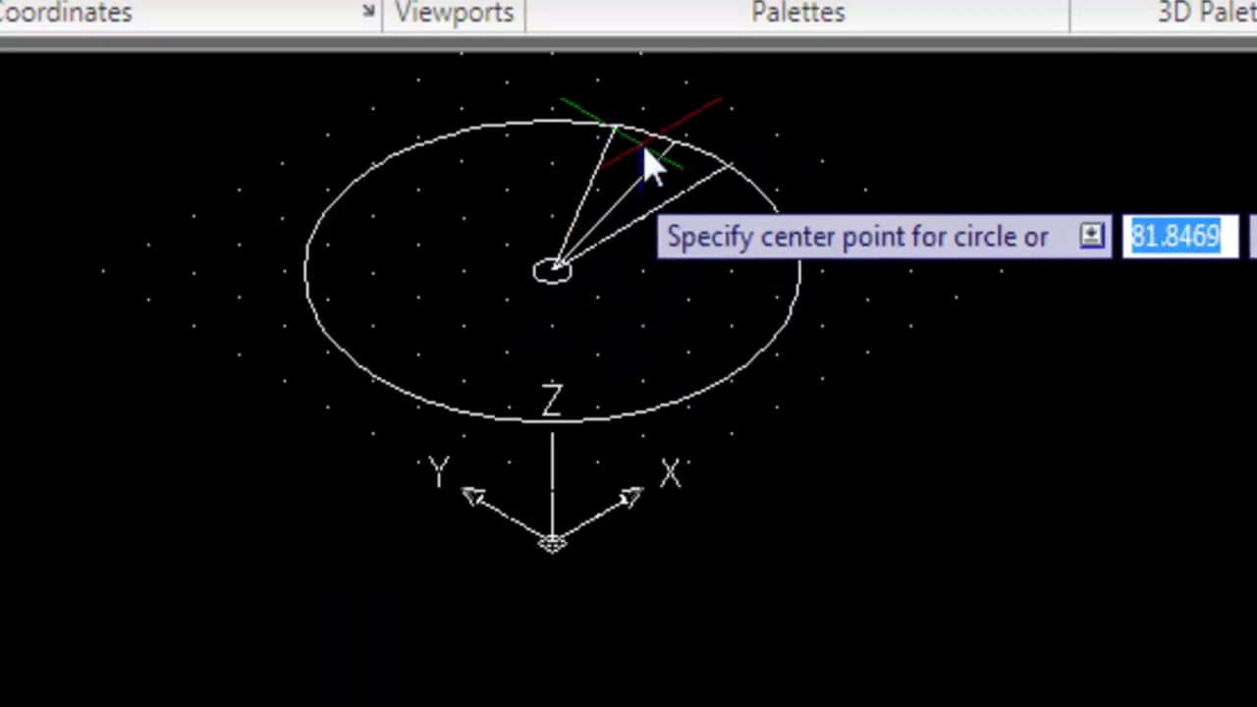
pyautogui.scroll(1, 668, 140)
pyautogui.scroll(3, 652, 174)
pyautogui.scroll(2, 622, 256)
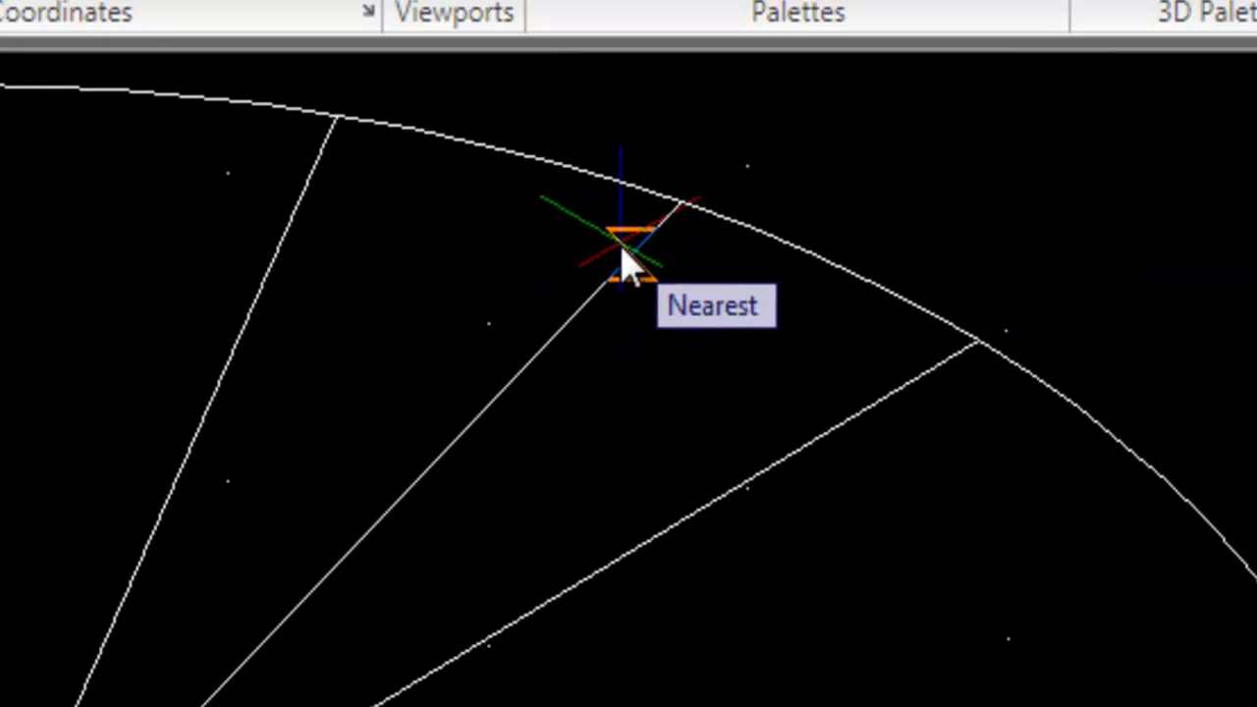
pyautogui.click(634, 261)
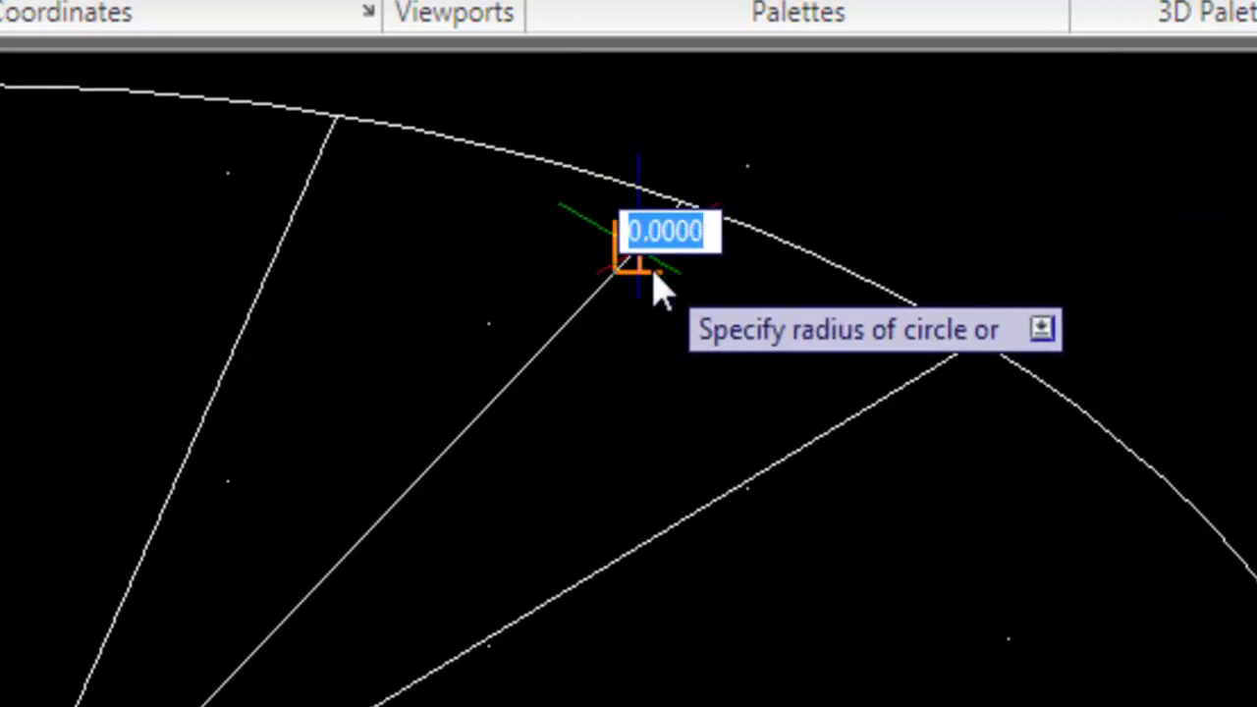
pyautogui.write('2')
pyautogui.press('Return')
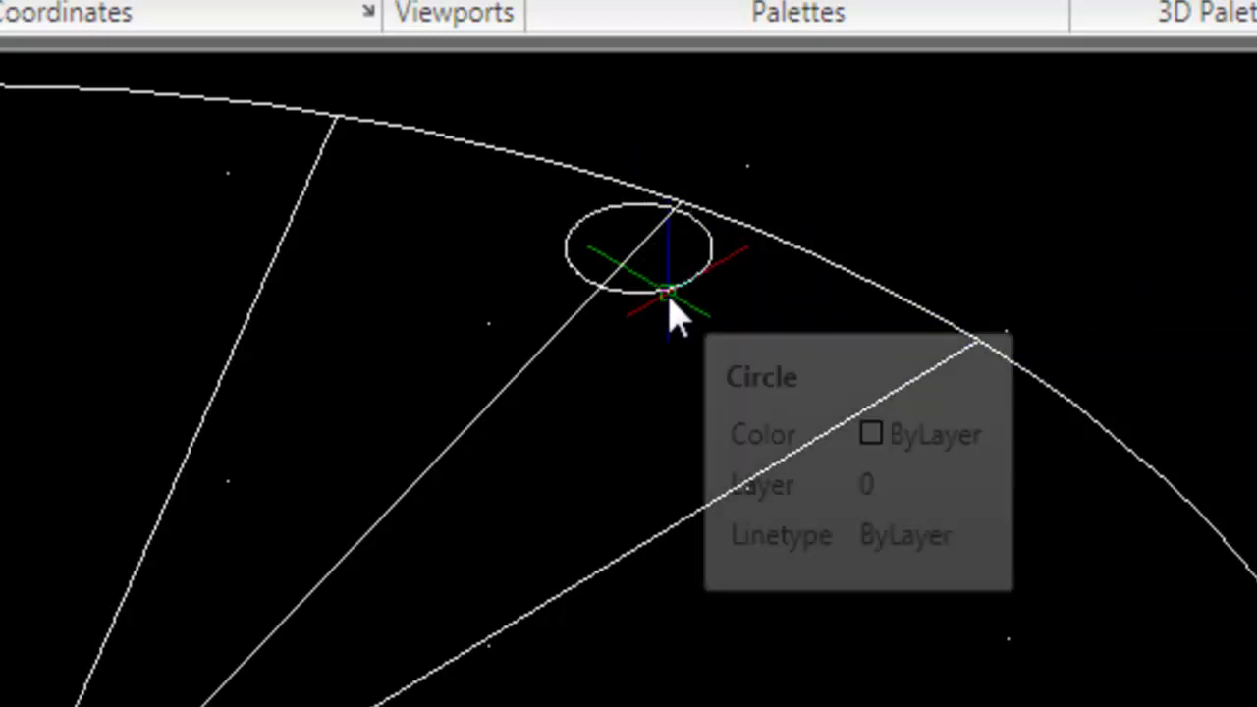
# Draw the radius-1 post circle on the middle line near the rim.
pyautogui.write('circle')
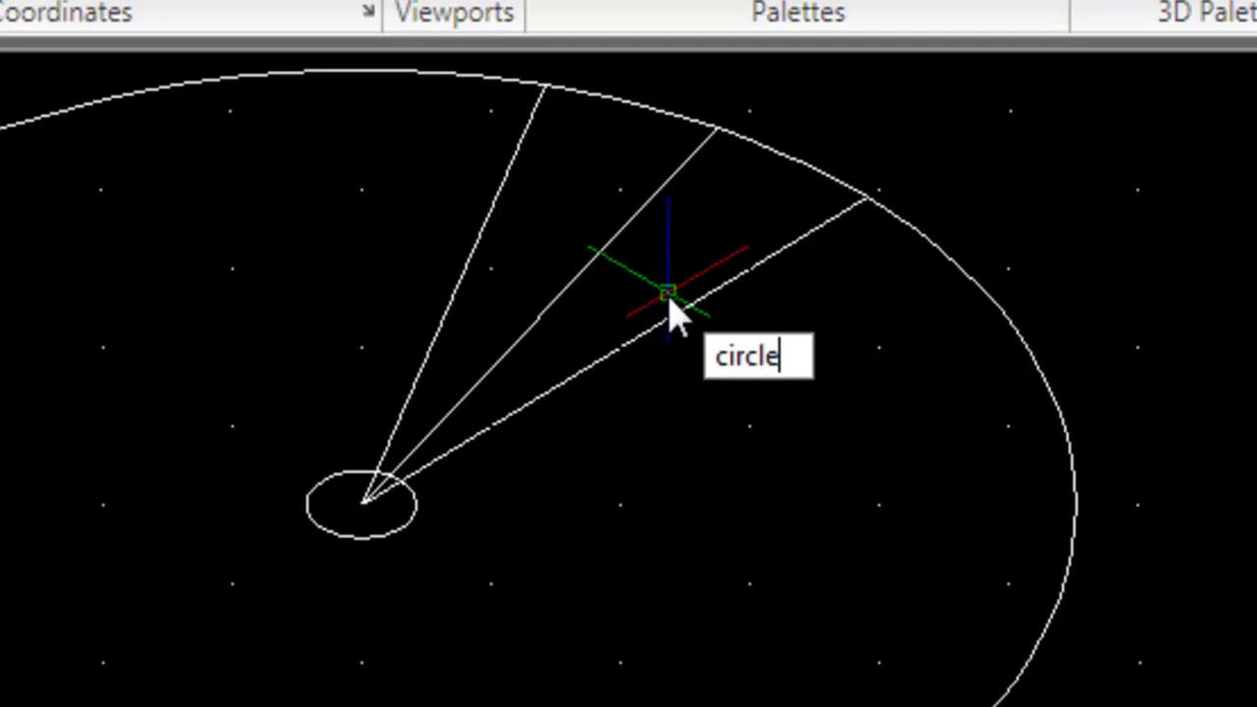
pyautogui.press('Return')
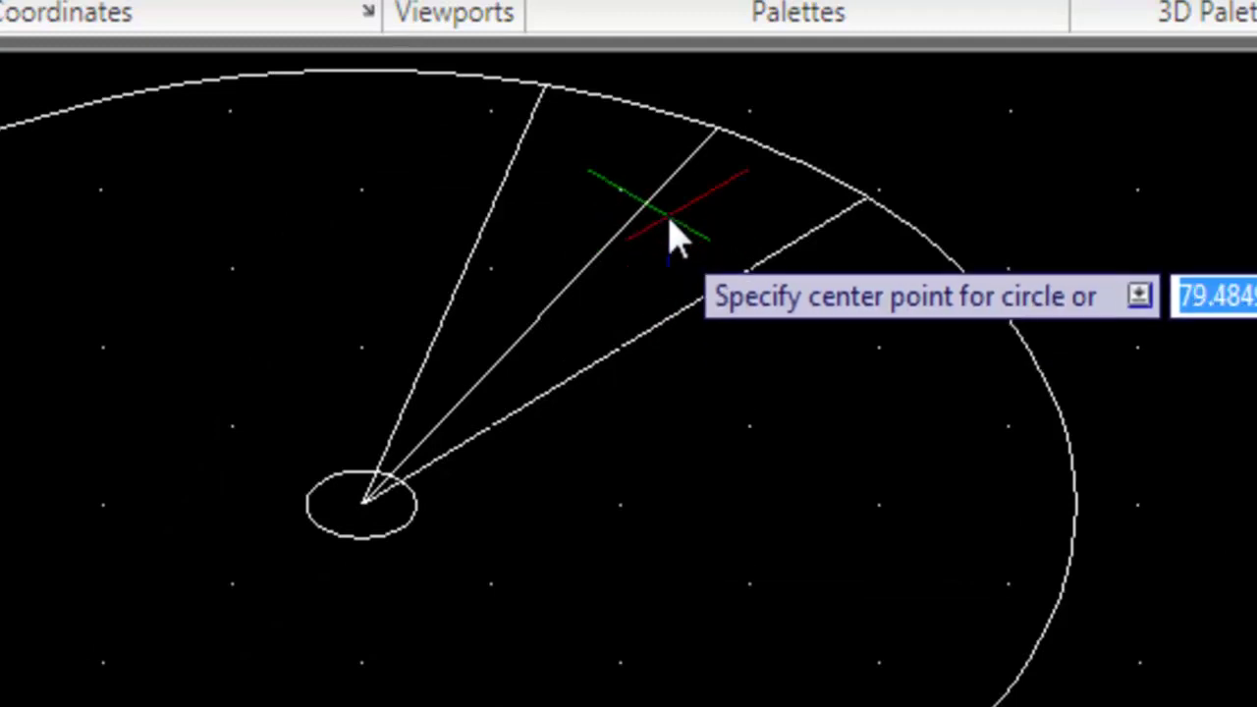
pyautogui.scroll(4, 674, 178)
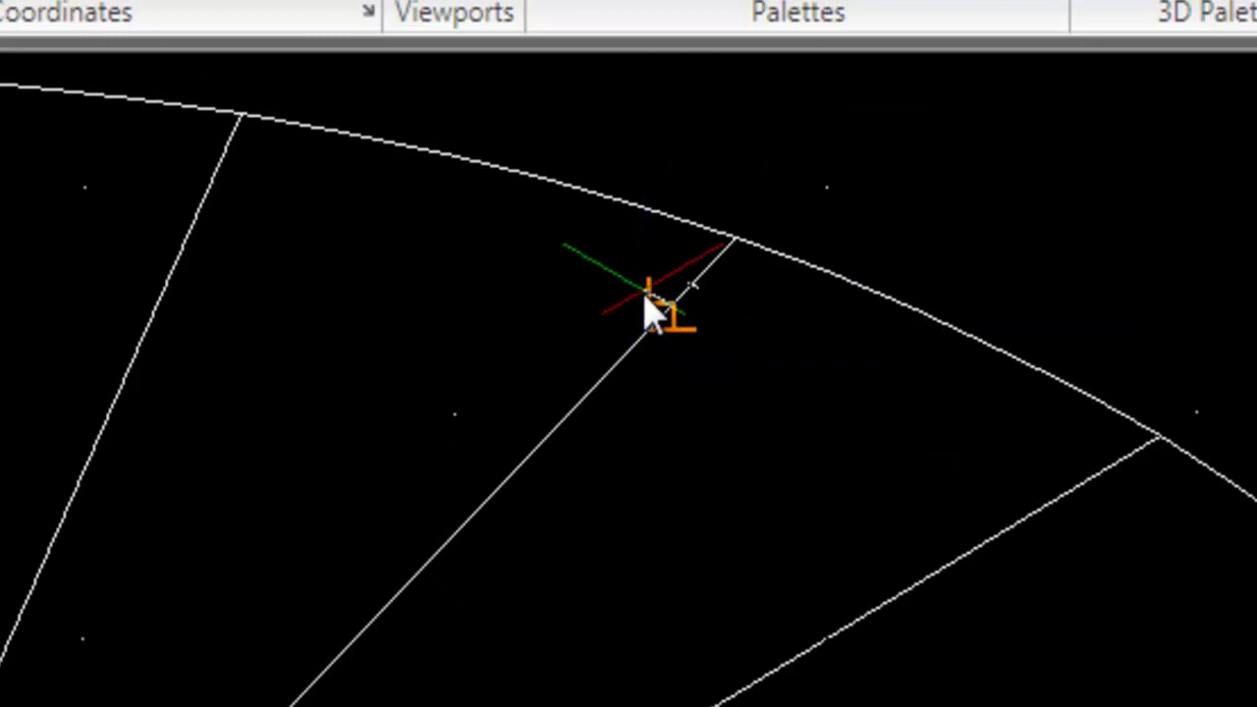
pyautogui.click(672, 326)
pyautogui.write('1')
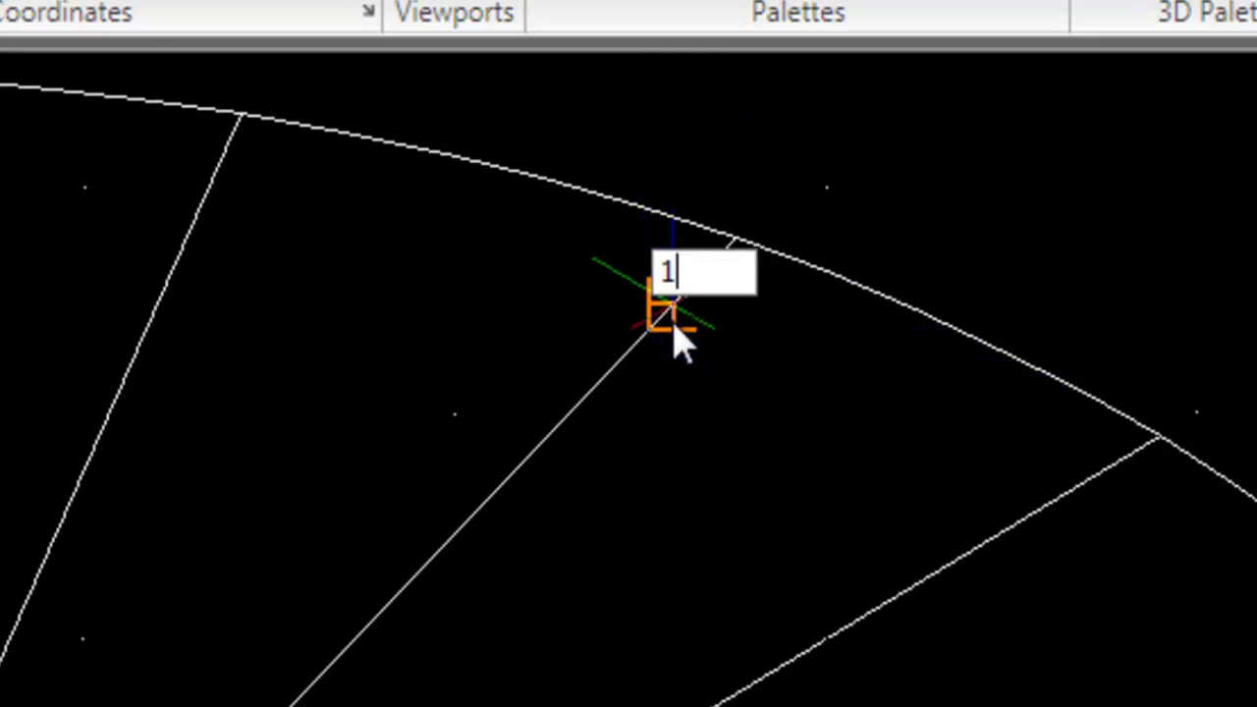
pyautogui.press('Return')
pyautogui.moveTo(672, 320)
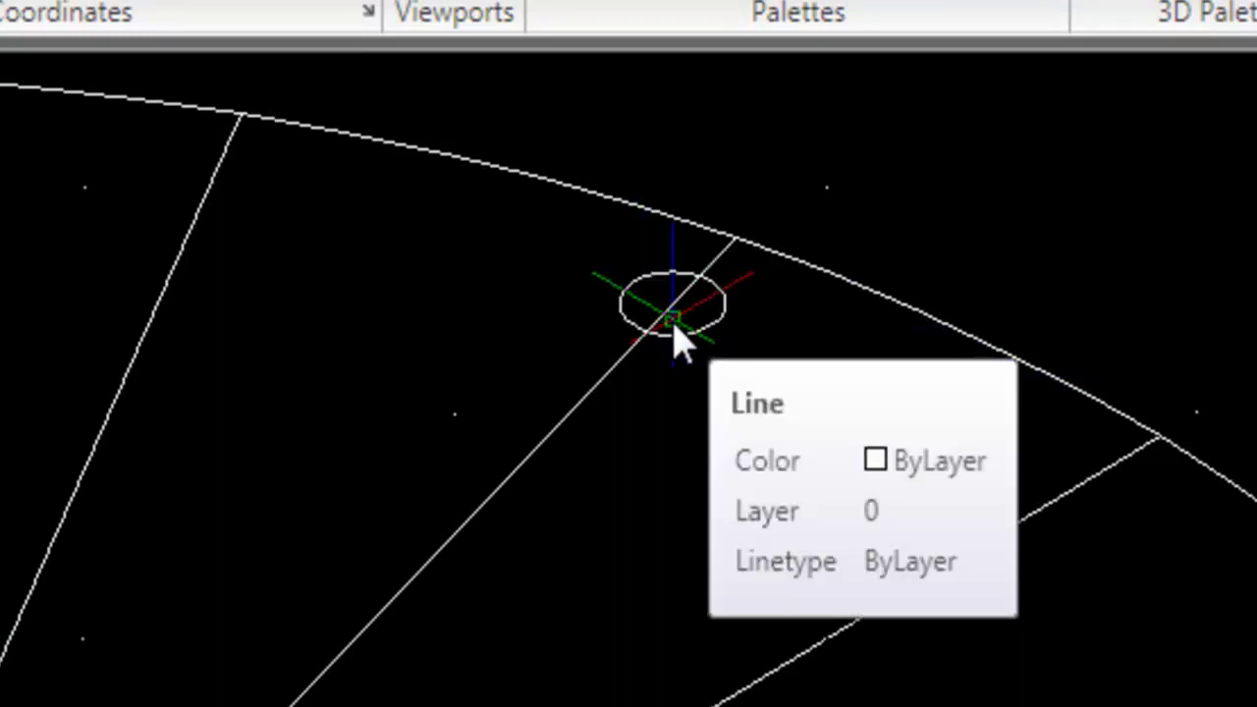
pyautogui.scroll(-2, 734, 594)
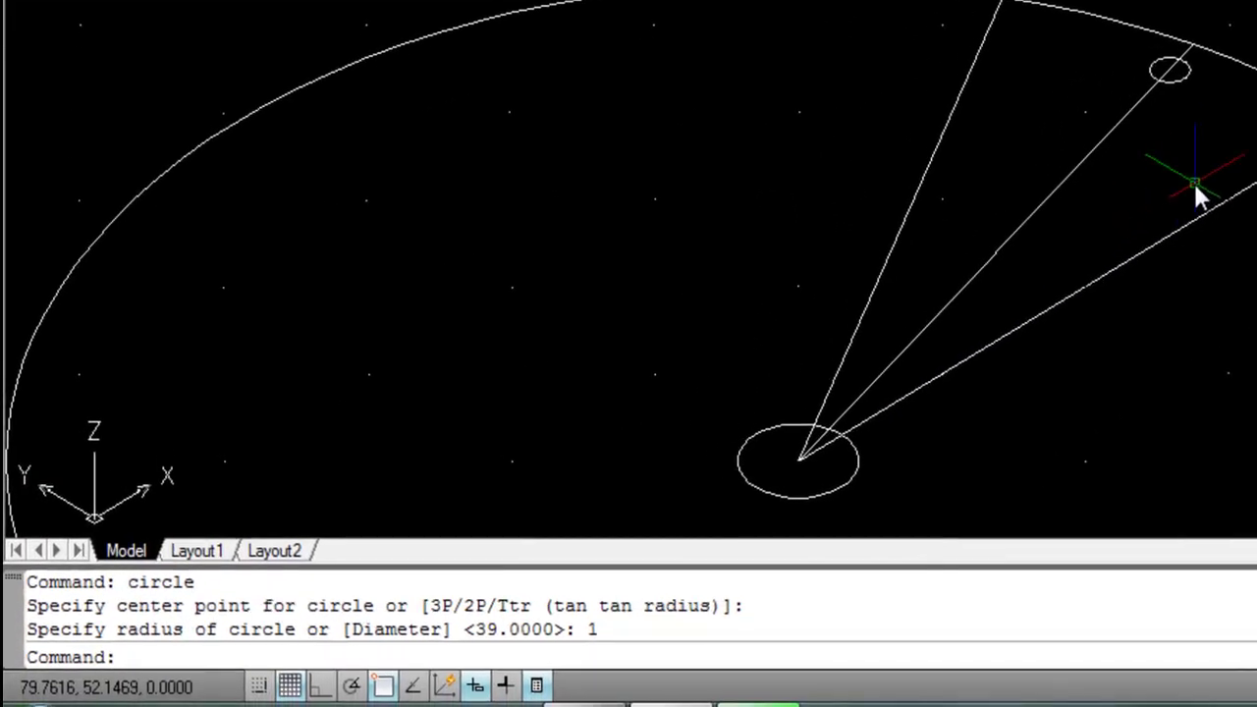
pyautogui.scroll(-2, 1194, 180)
pyautogui.scroll(-2, 1194, 180)
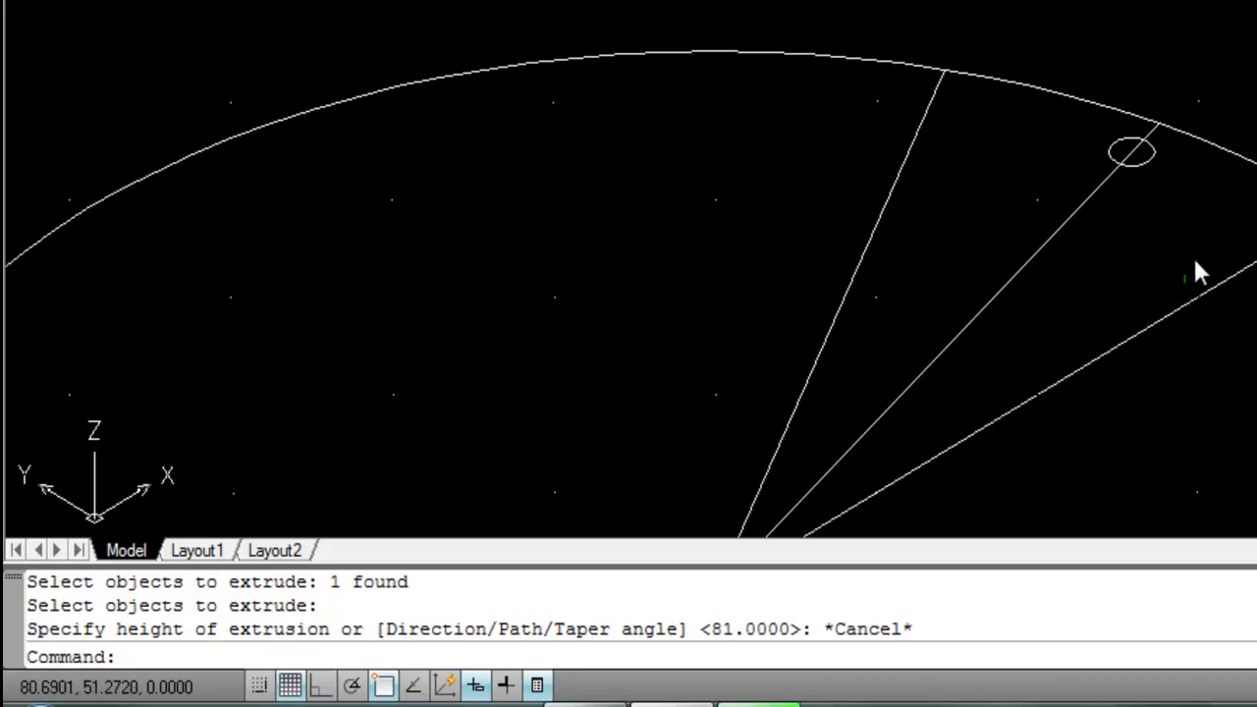
pyautogui.scroll(-2, 1188, 294)
pyautogui.scroll(2, 972, 344)
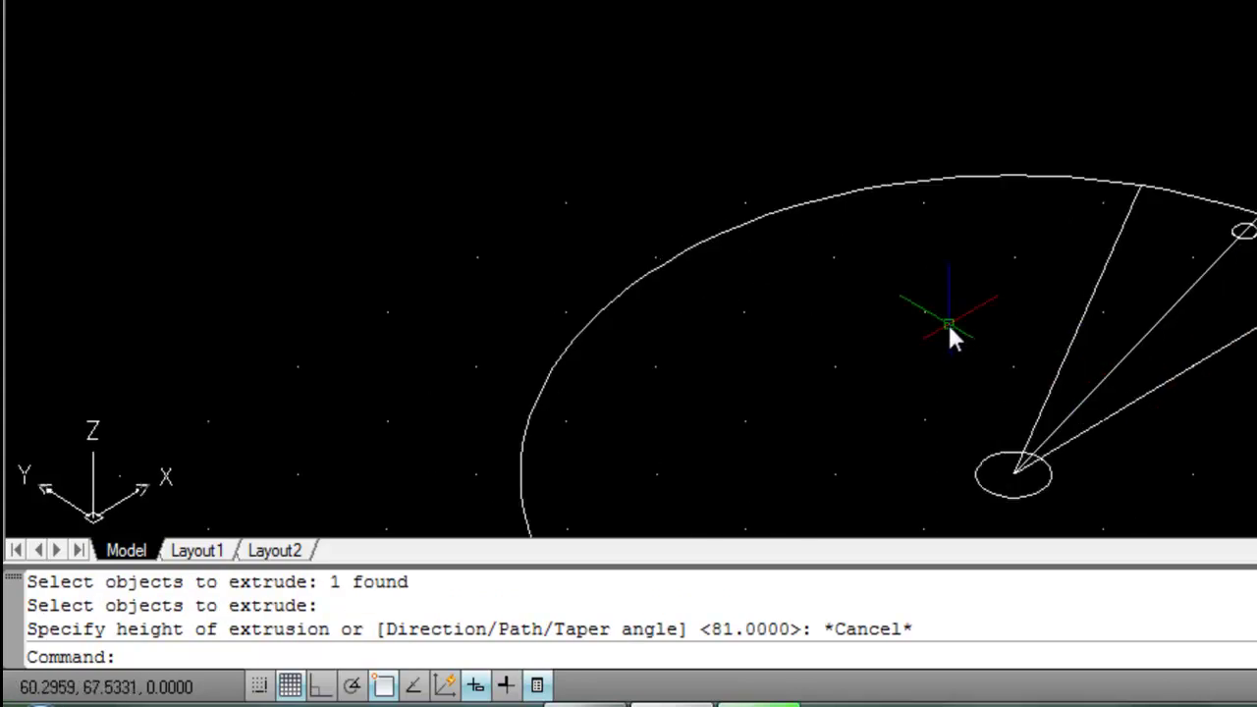
# Delete the middle line, then trim the central circle and the rim outside the wedge, using all objects as edges.
pyautogui.click(1171, 310)
pyautogui.press('Delete')
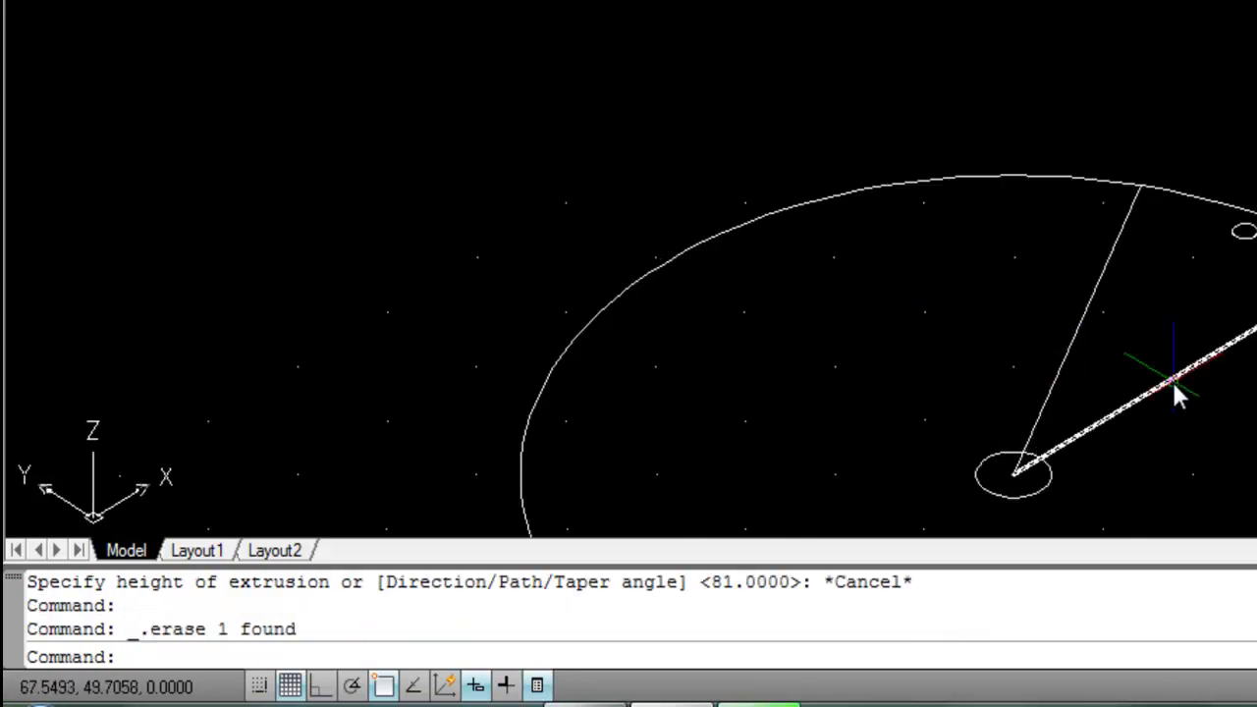
pyautogui.write('trim')
pyautogui.press('Return')
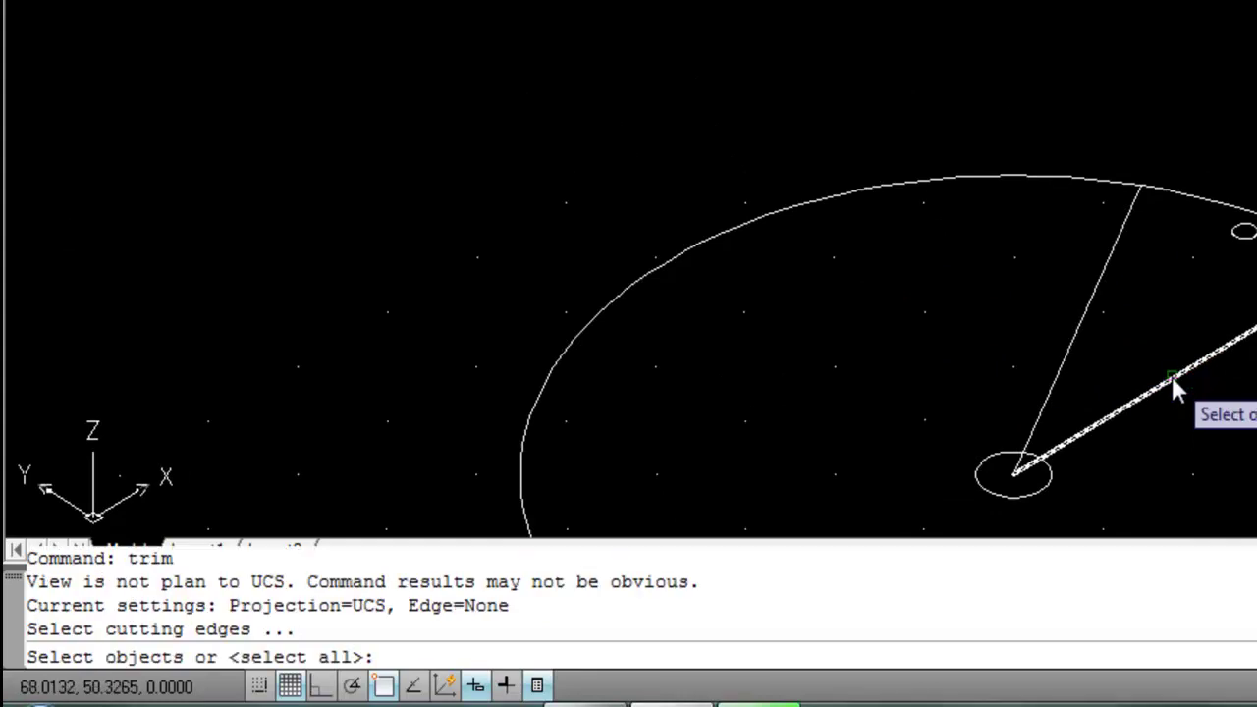
pyautogui.write('all')
pyautogui.press('Return')
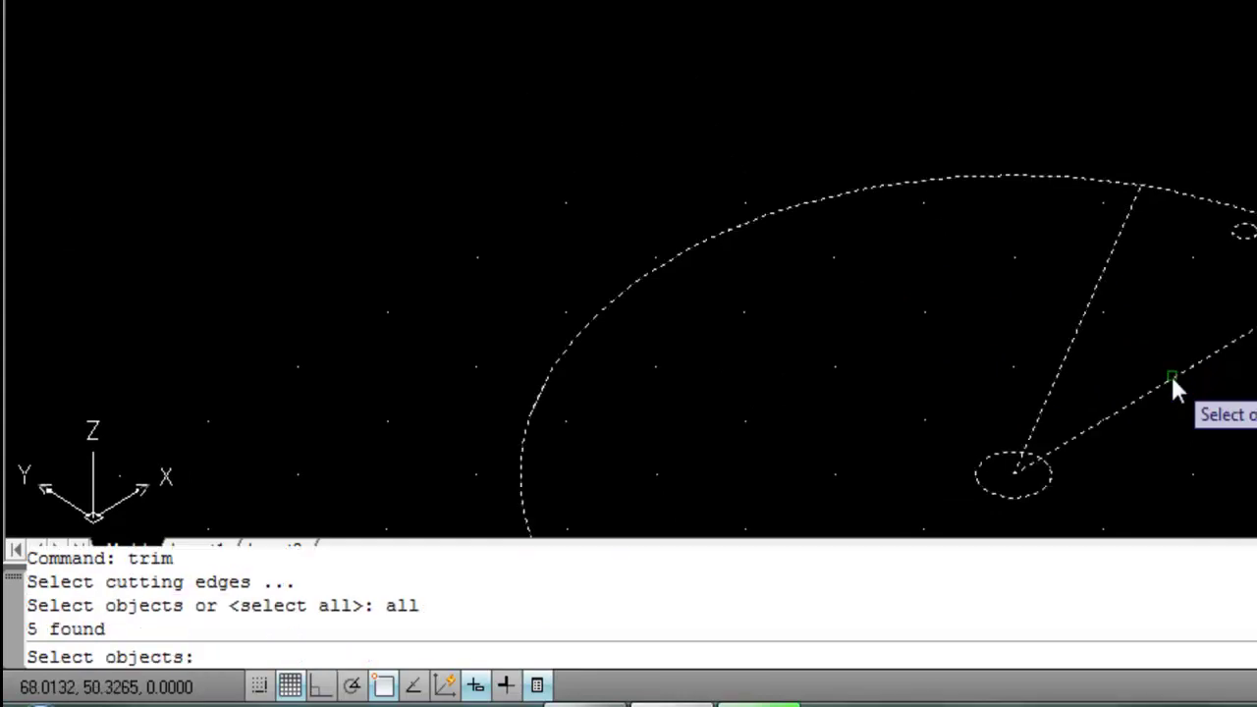
pyautogui.press('Return')
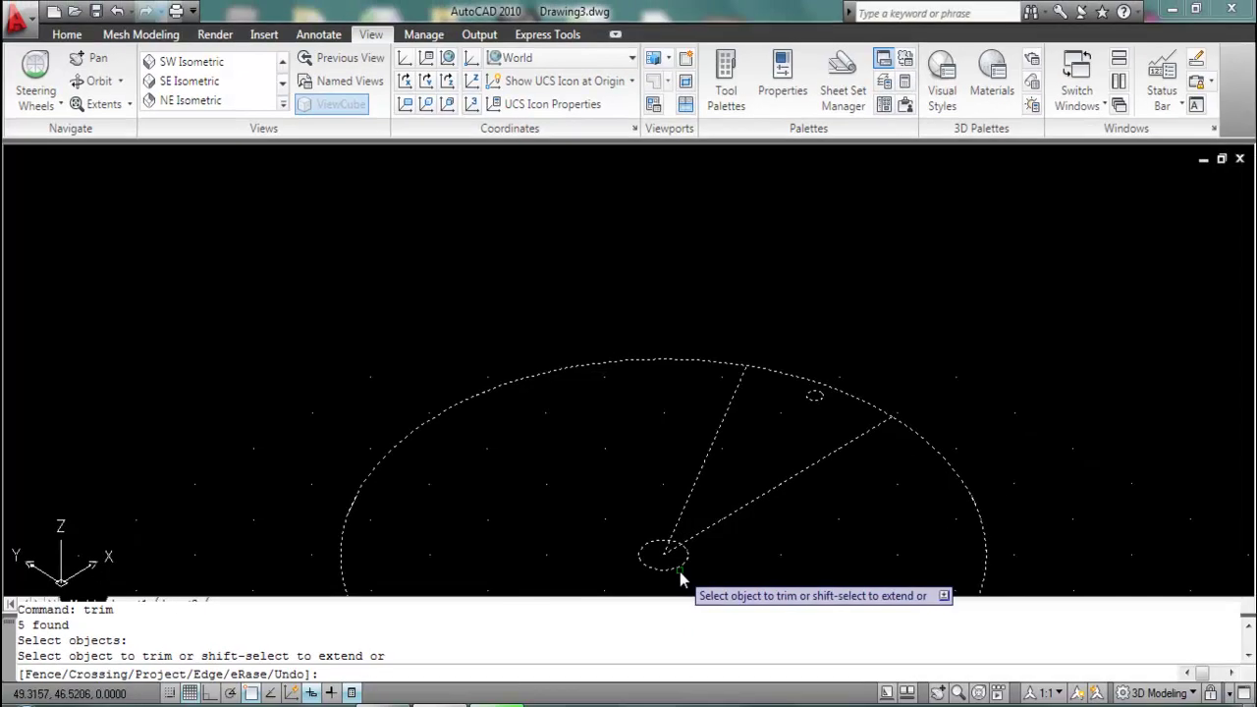
pyautogui.click(679, 573)
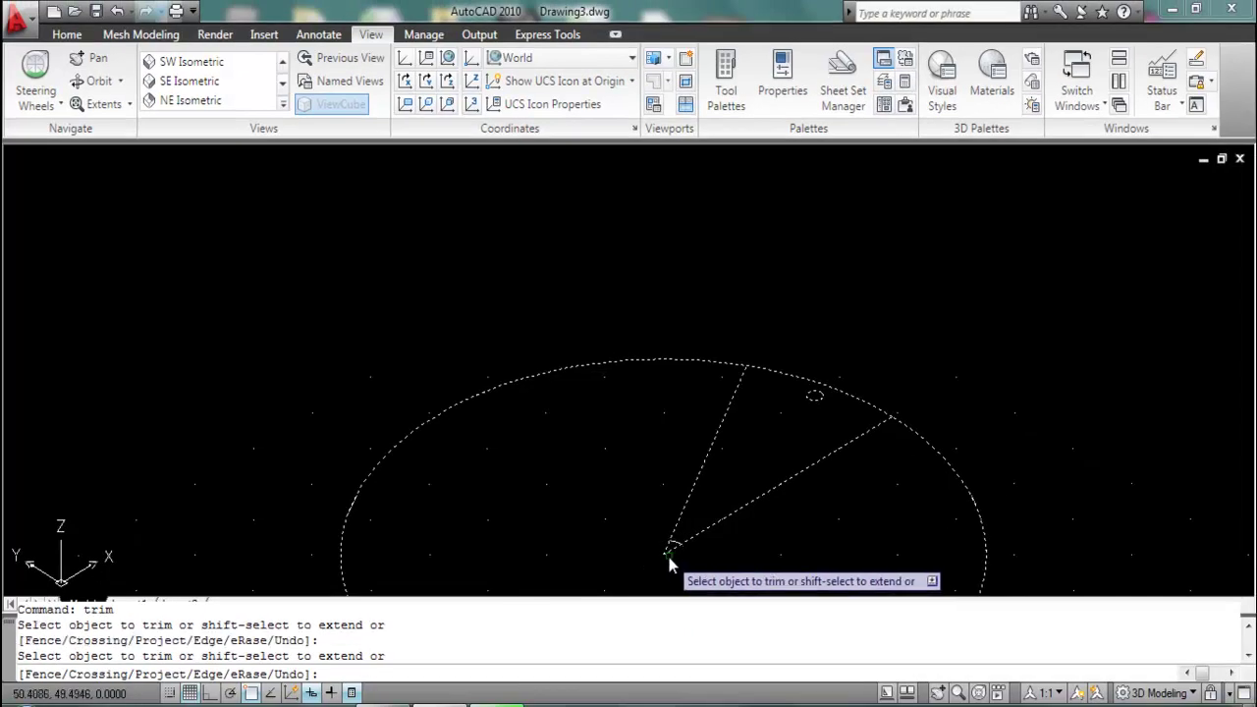
pyautogui.click(657, 364)
pyautogui.press('Escape')
pyautogui.press('Escape')
pyautogui.press('Escape')
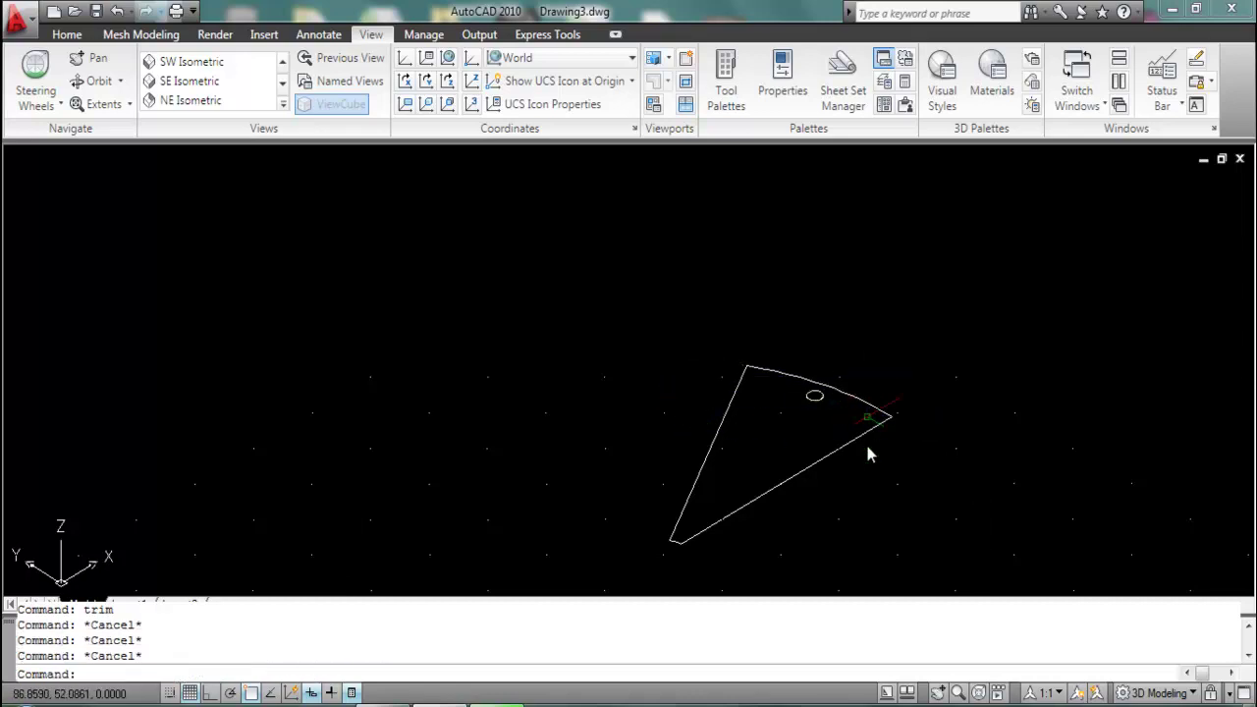
# Convert the wedge's lower edge into a polyline with PEDIT.
pyautogui.scroll(2, 756, 586)
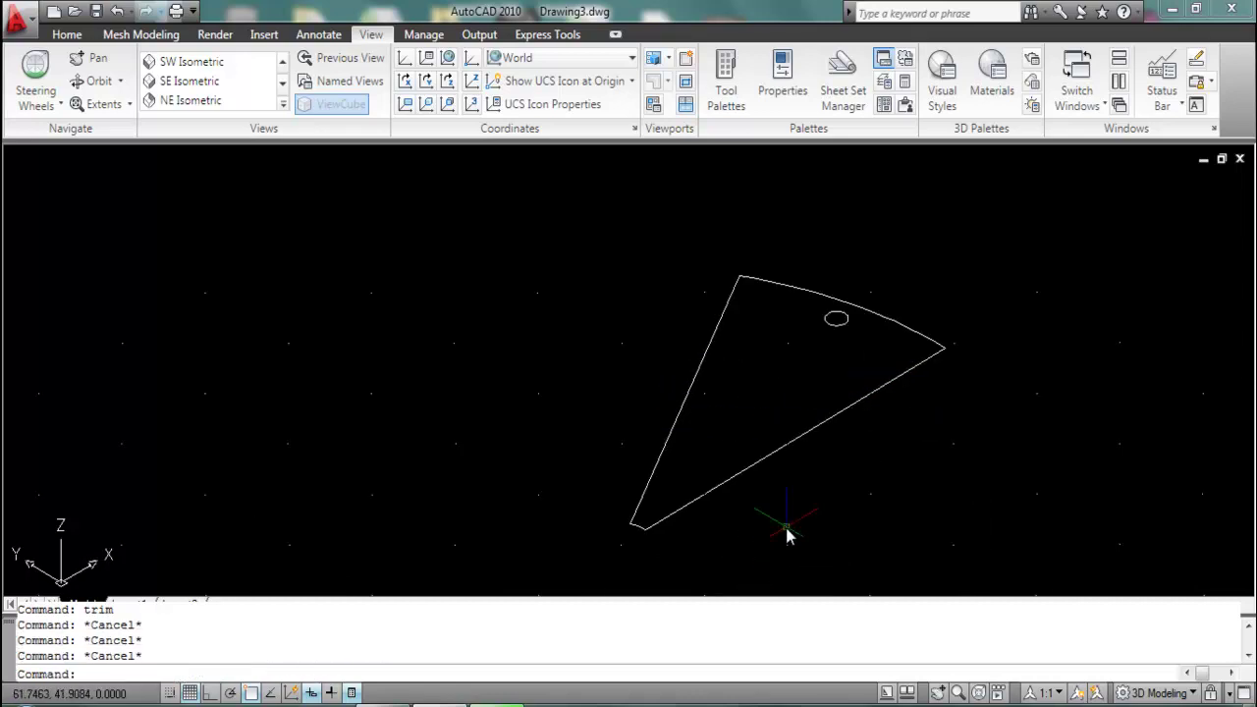
pyautogui.write('extrude')
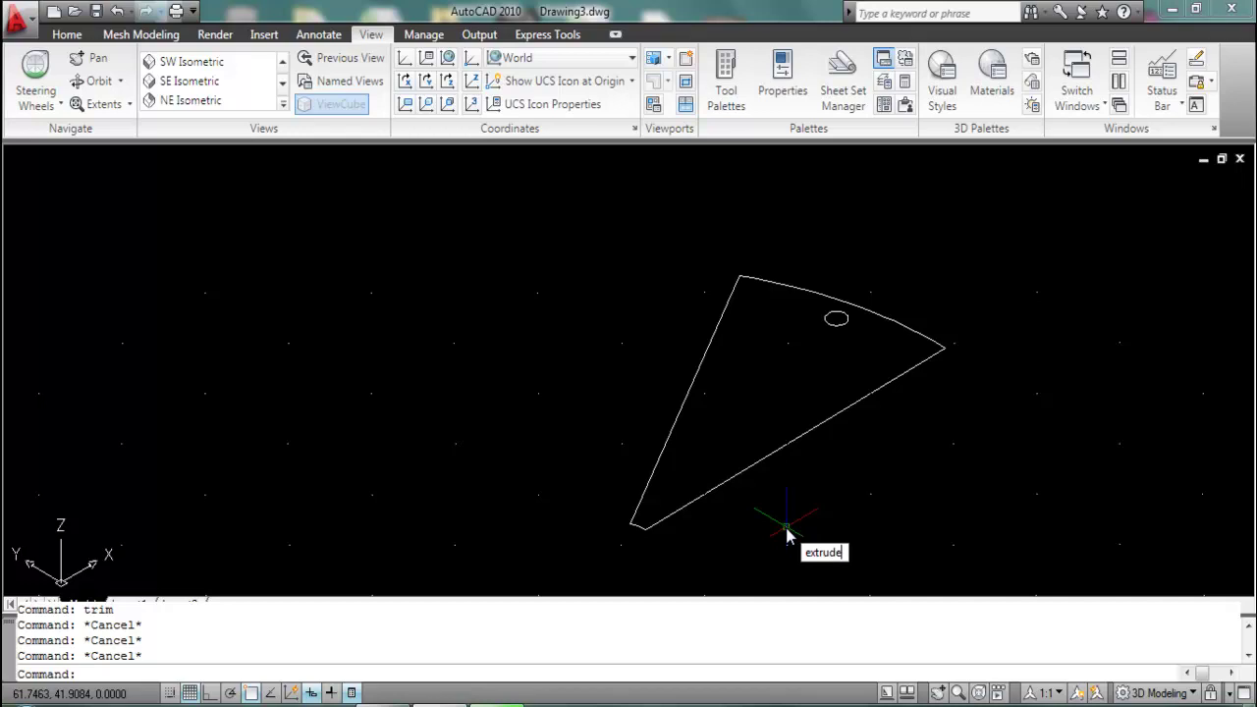
pyautogui.press('Return')
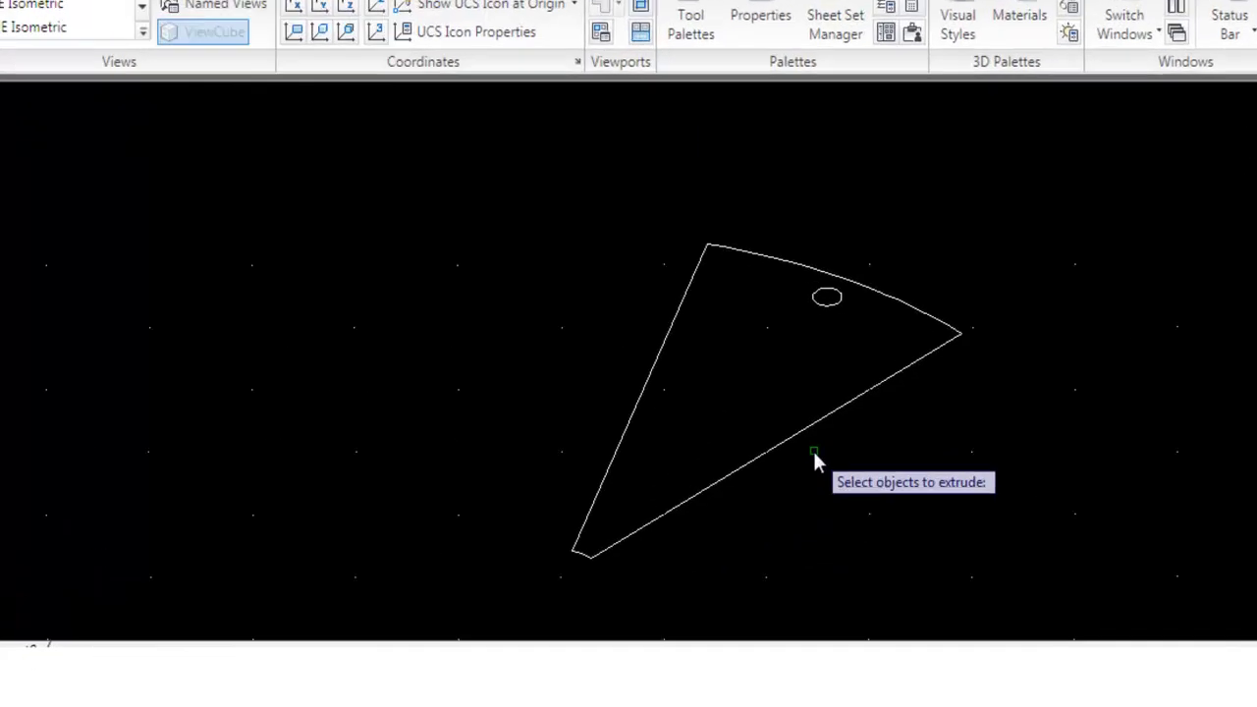
pyautogui.write('poedit')
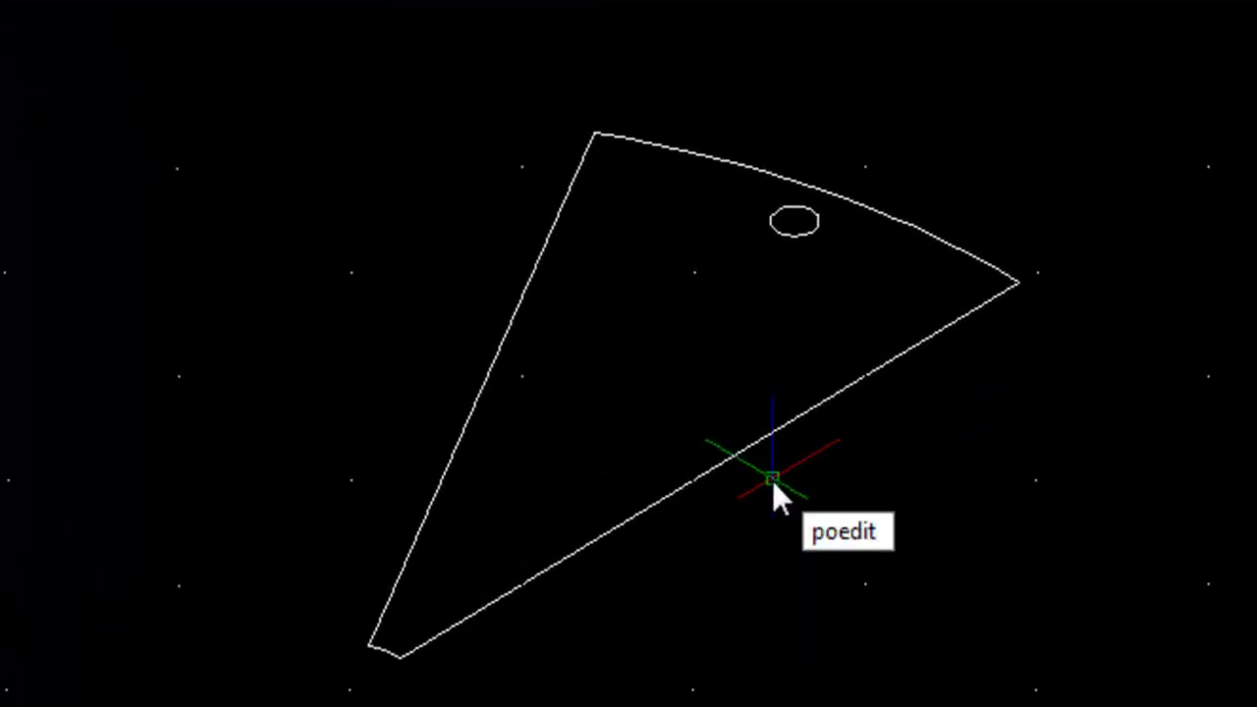
pyautogui.press('Return')
pyautogui.write('pedit')
pyautogui.press('Return')
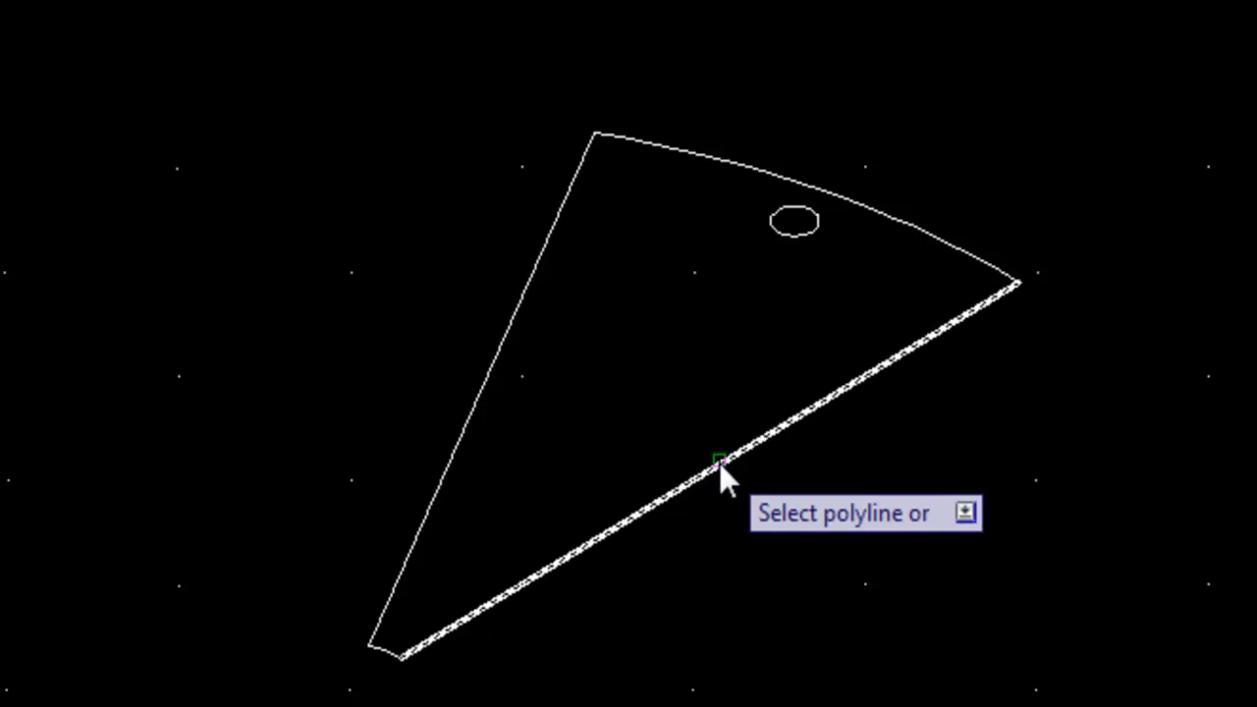
pyautogui.click(718, 462)
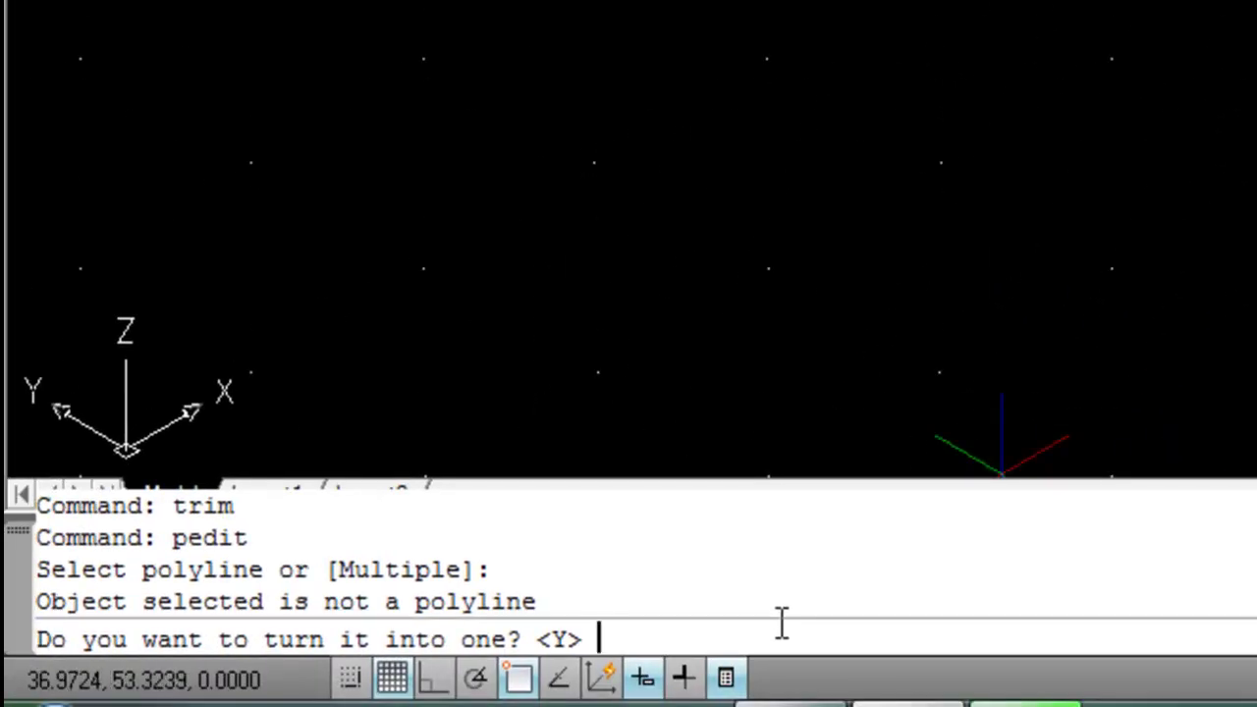
pyautogui.press('Return')
# Join the wedge's arcs and remaining edges onto that polyline as one closed outline.
pyautogui.write('j')
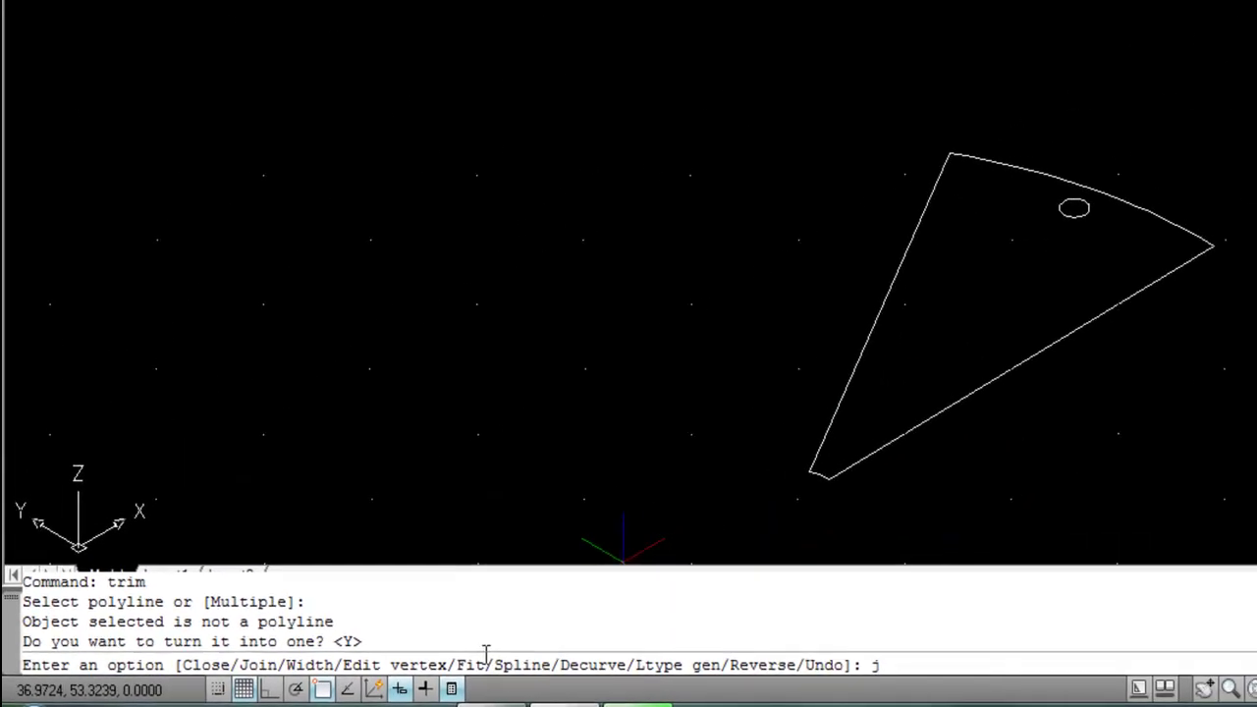
pyautogui.press('Return')
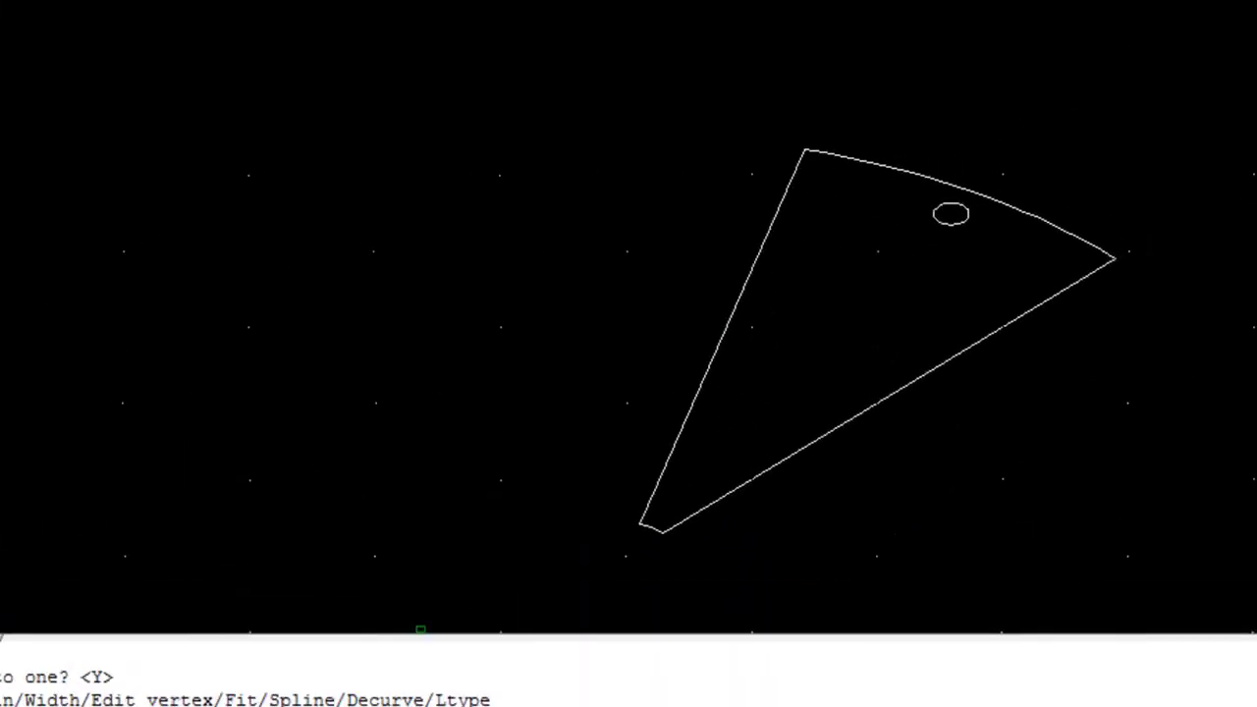
pyautogui.click(374, 623)
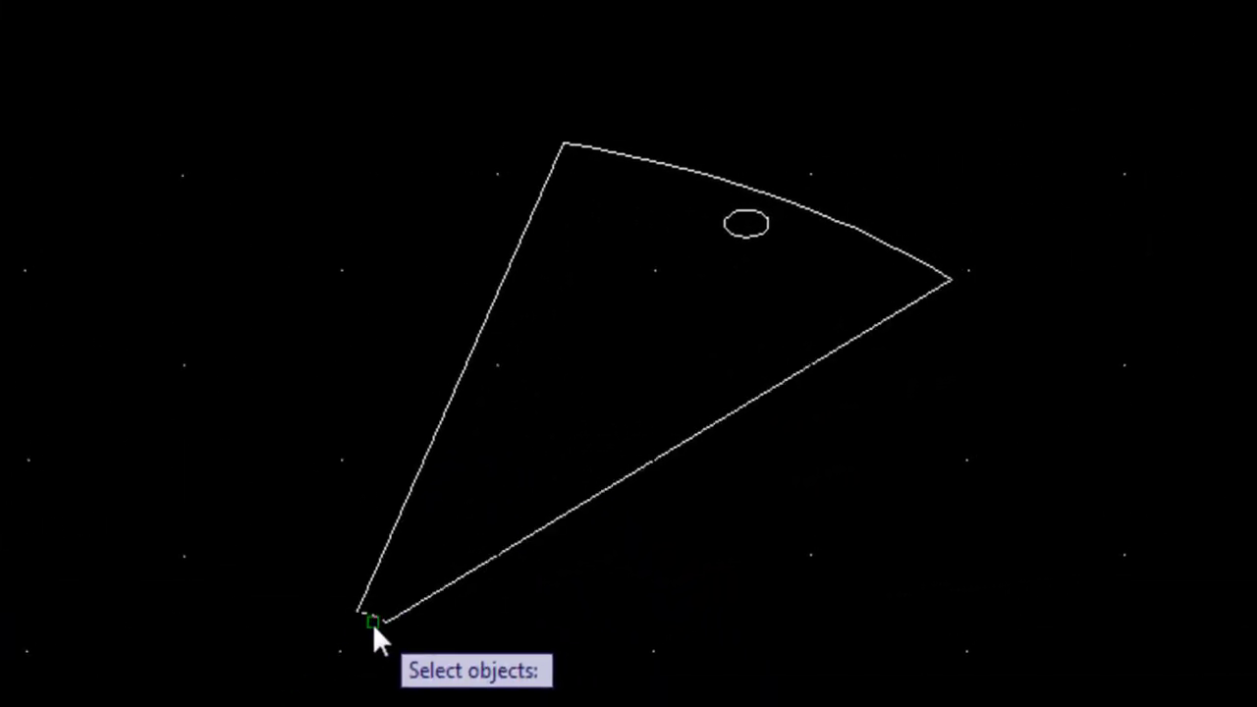
pyautogui.click(427, 461)
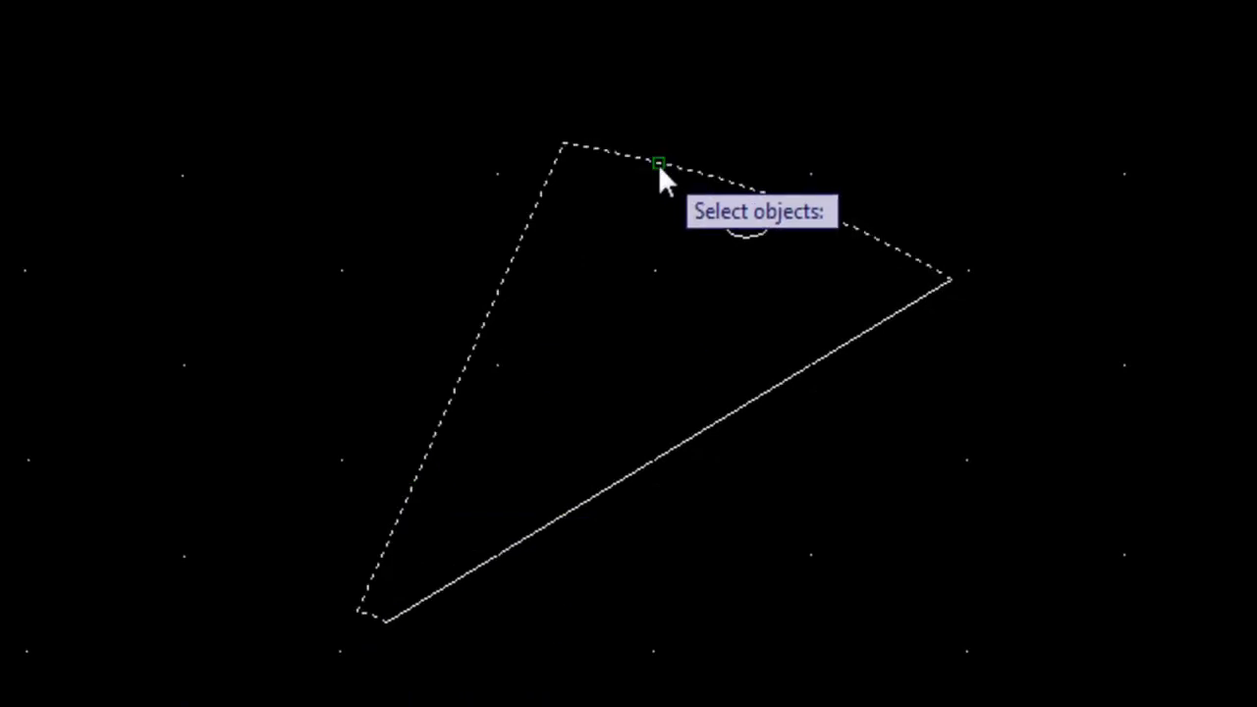
pyautogui.click(658, 164)
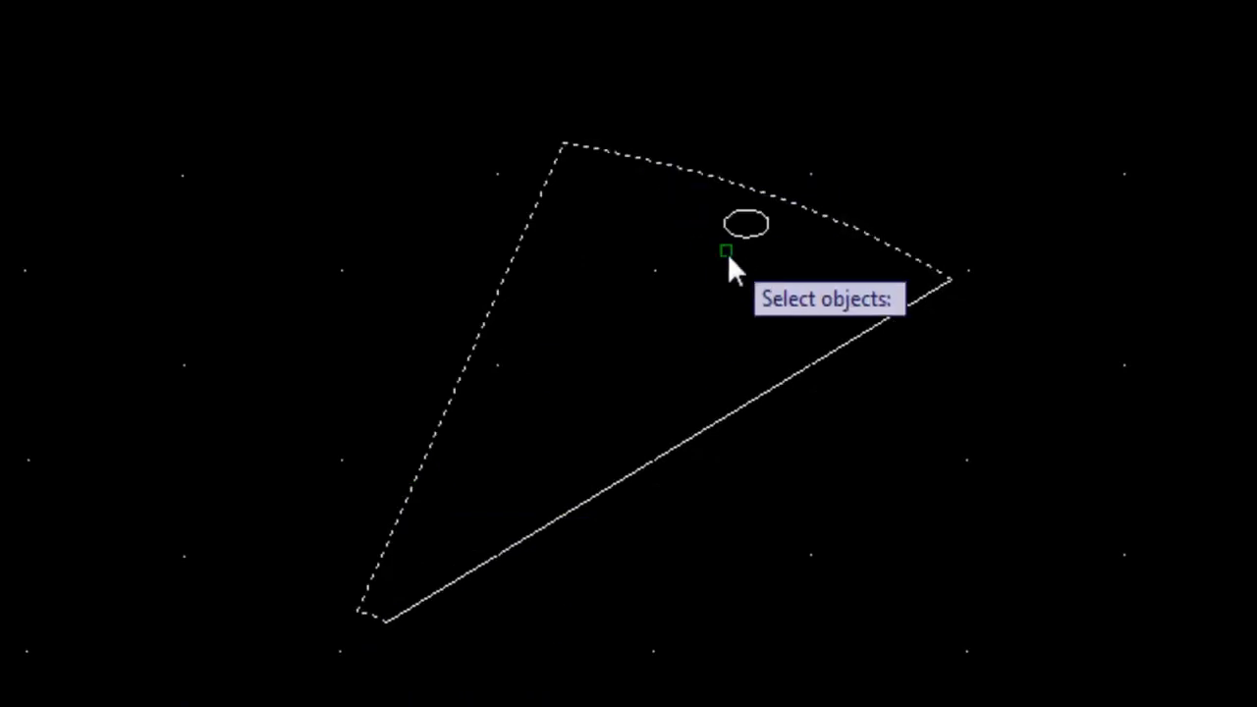
pyautogui.click(814, 360)
pyautogui.press('Return')
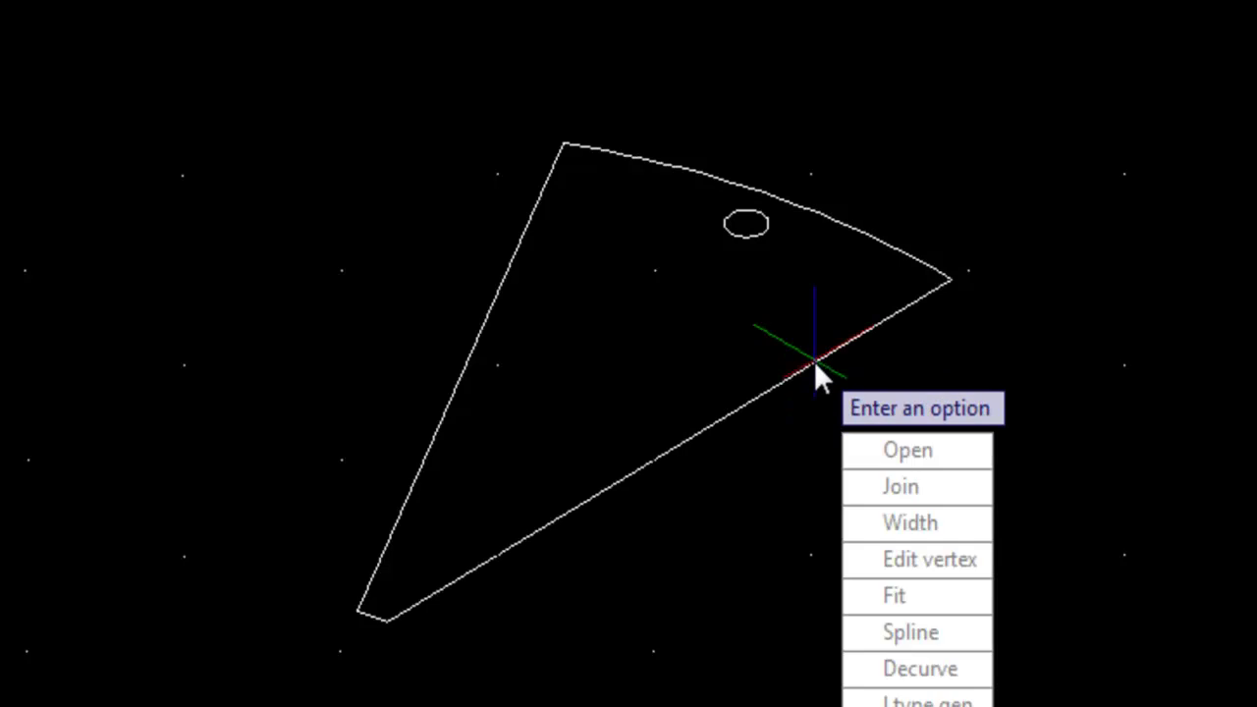
pyautogui.click(815, 360)
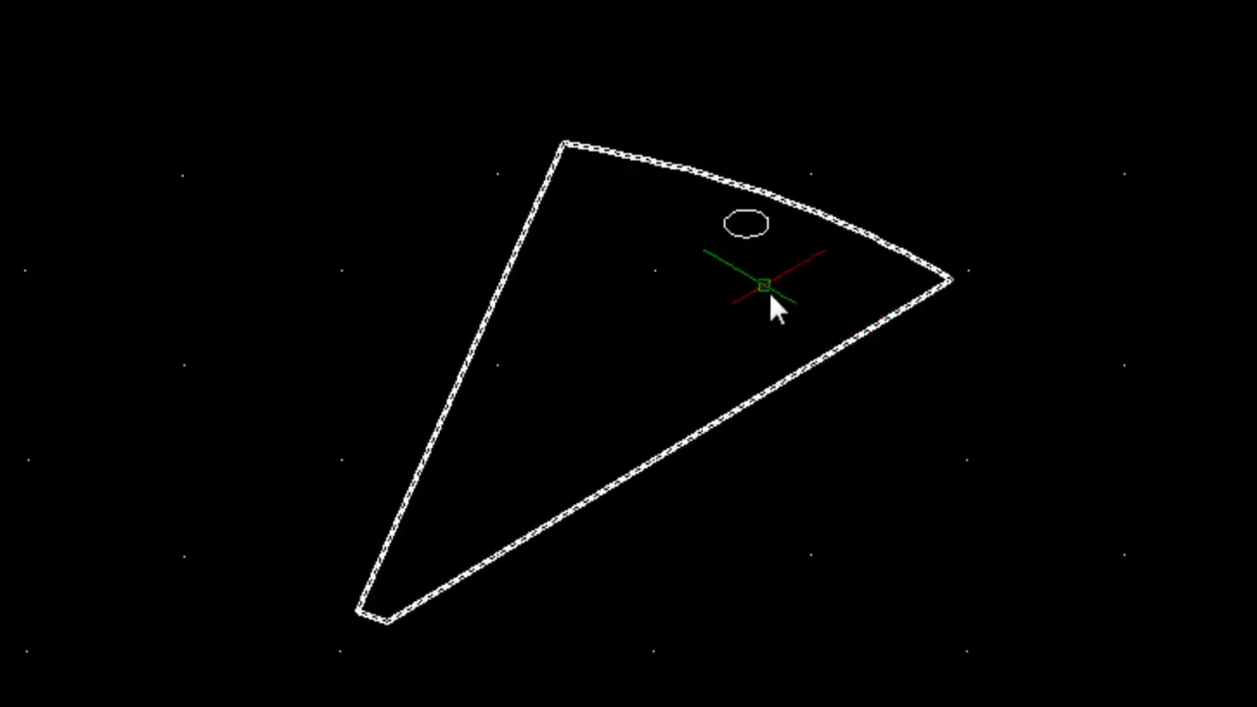
pyautogui.press('Escape')
pyautogui.write('extrude')
pyautogui.press('Return')
# Extrude the wedge polyline 2 units into a solid tread.
pyautogui.click(767, 229)
pyautogui.click(795, 205)
pyautogui.press('Return')
pyautogui.write('2')
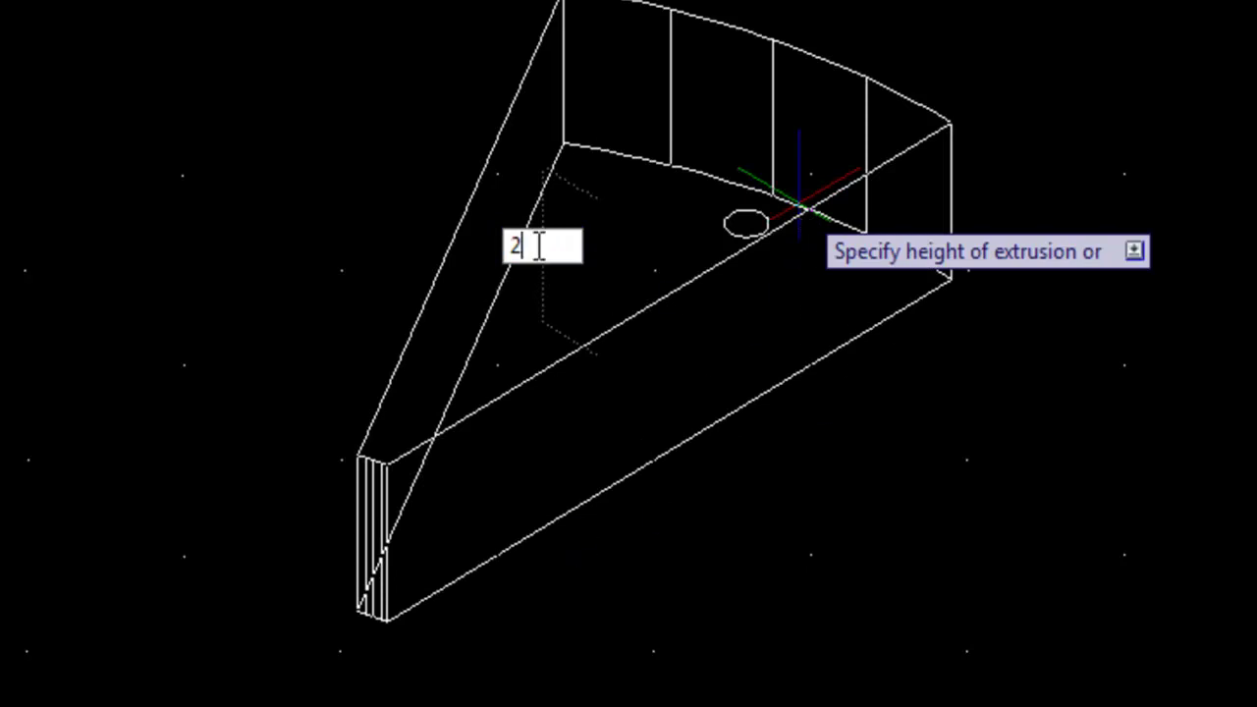
pyautogui.press('Return')
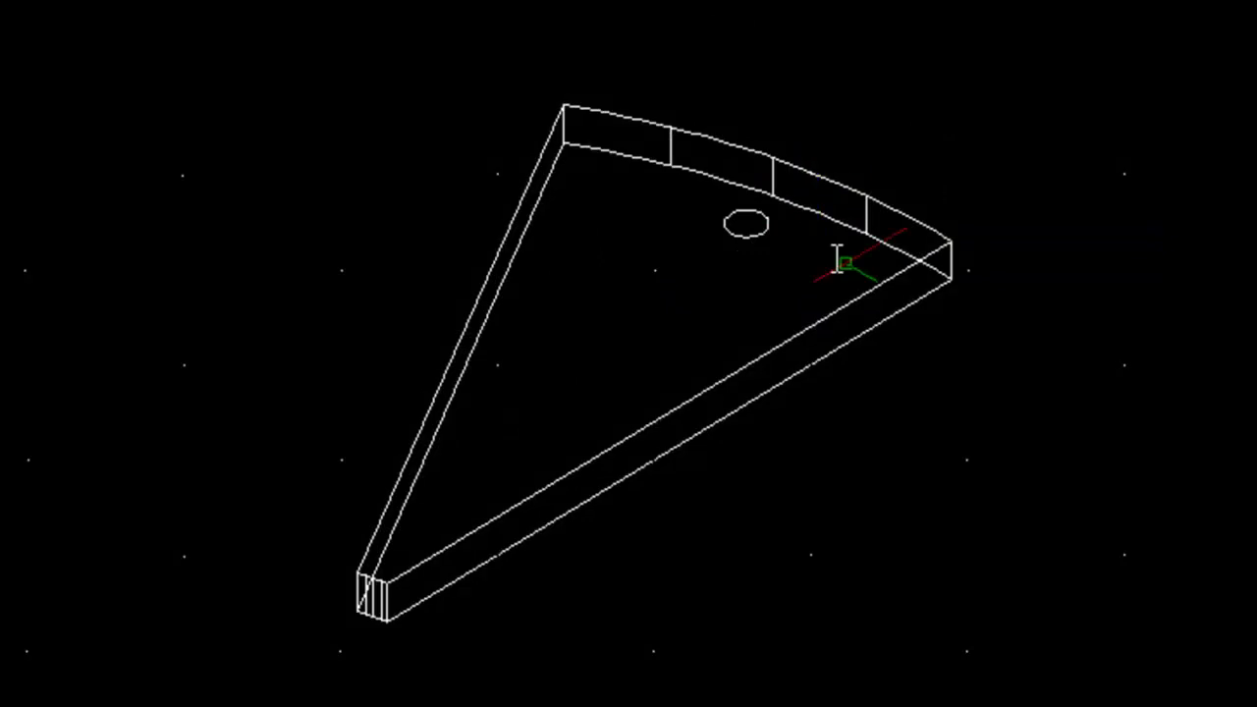
# Extrude the small circle 30 units into a post.
pyautogui.write('extr')
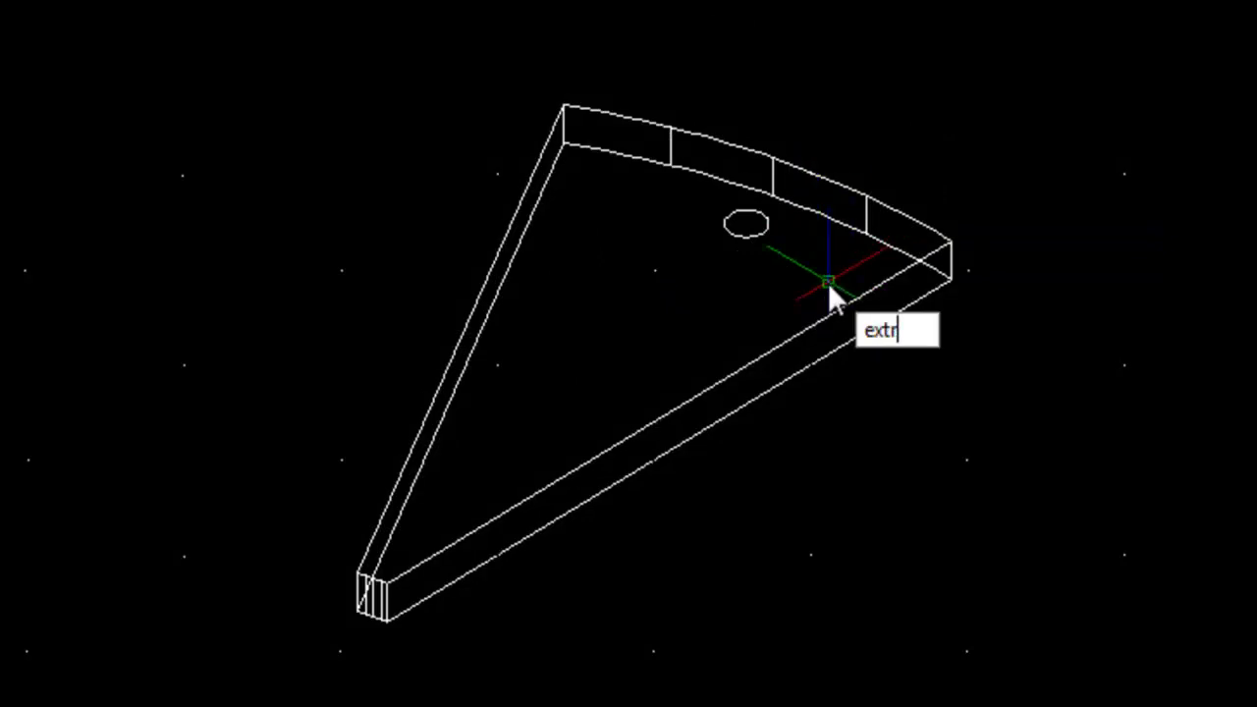
pyautogui.write('de')
pyautogui.press('Return')
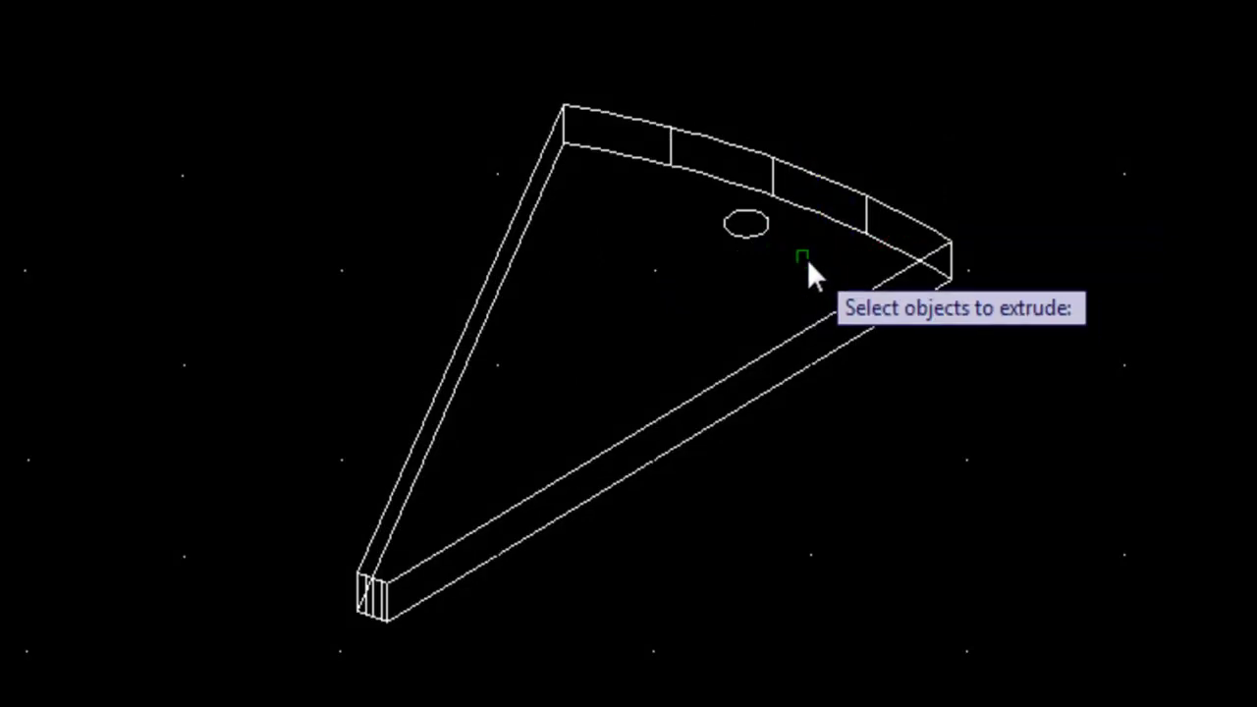
pyautogui.click(768, 240)
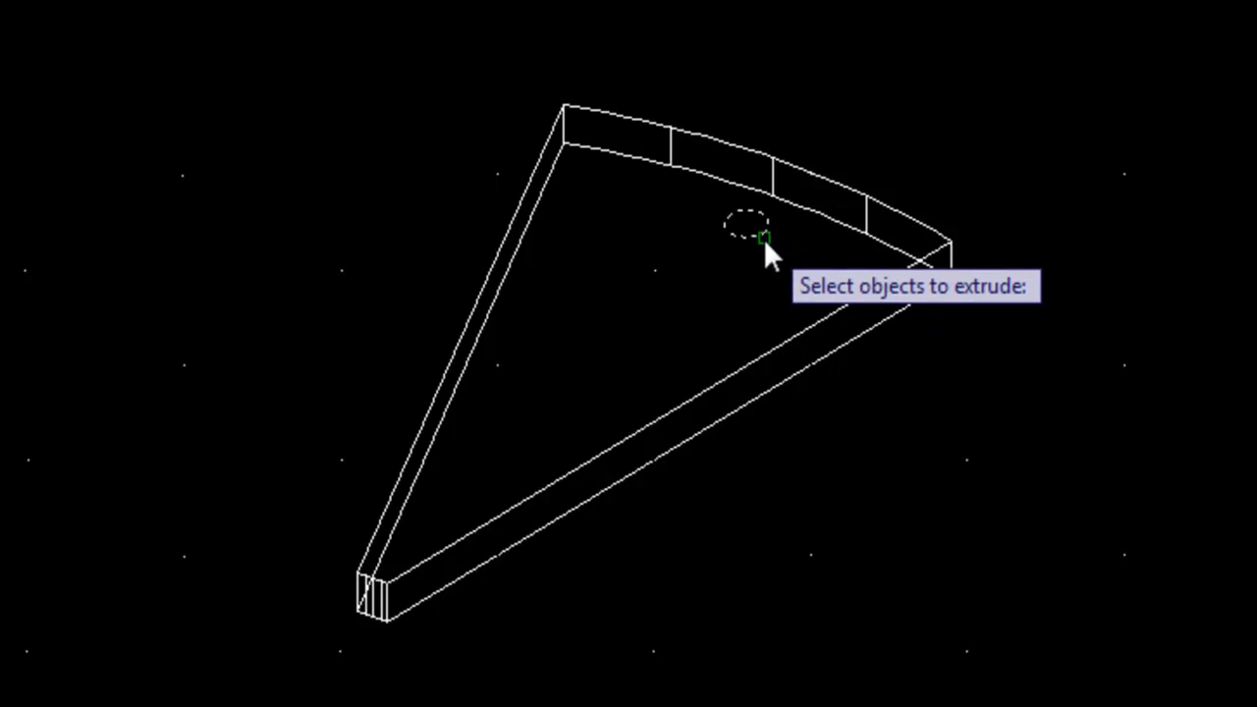
pyautogui.press('Return')
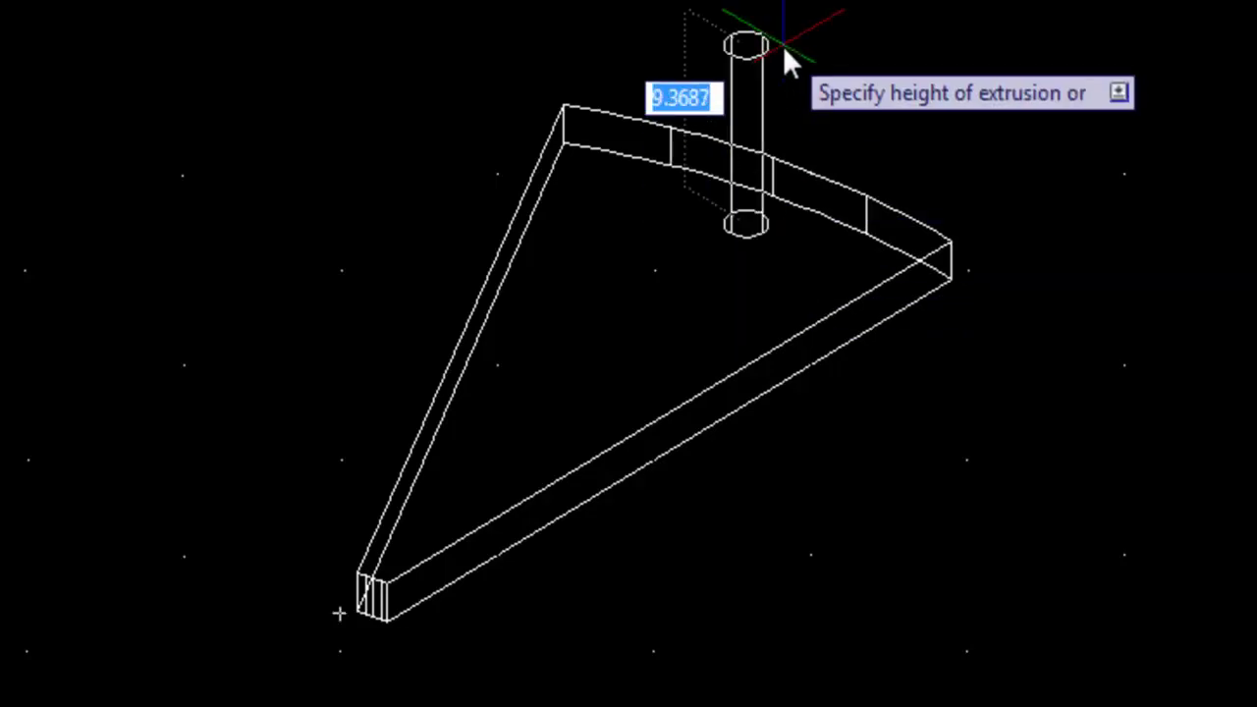
pyautogui.write('3')
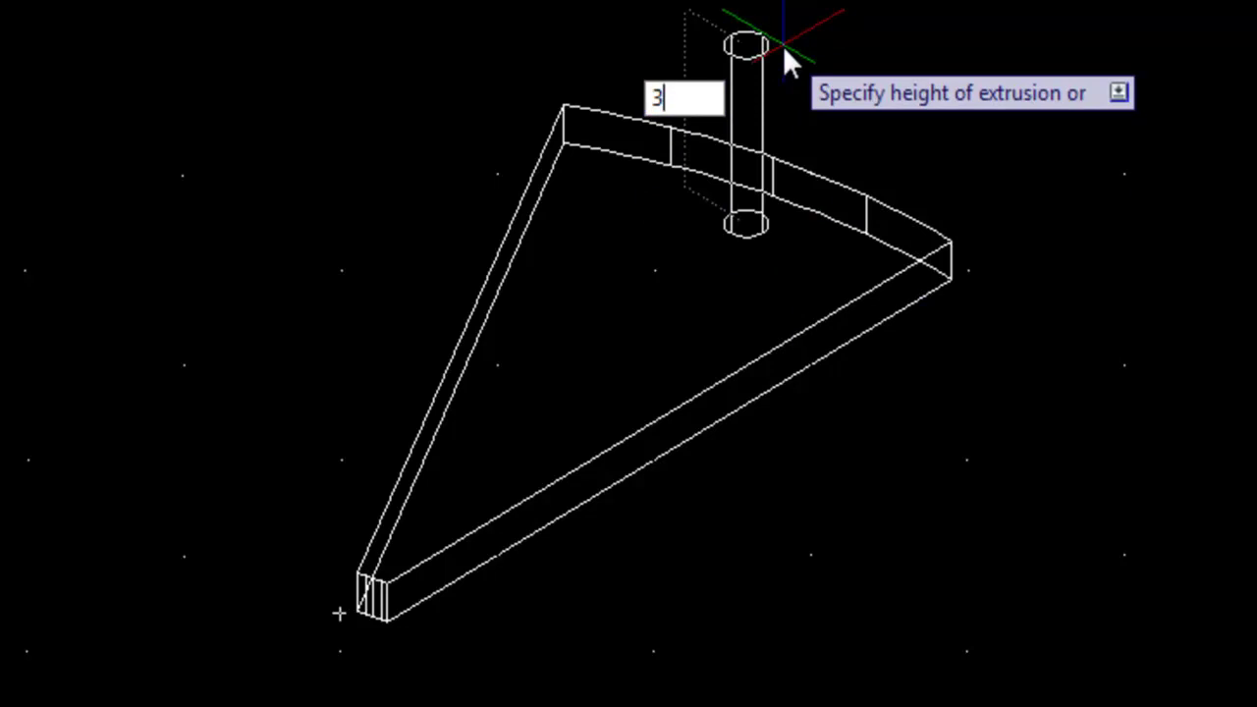
pyautogui.write('0')
pyautogui.press('Return')
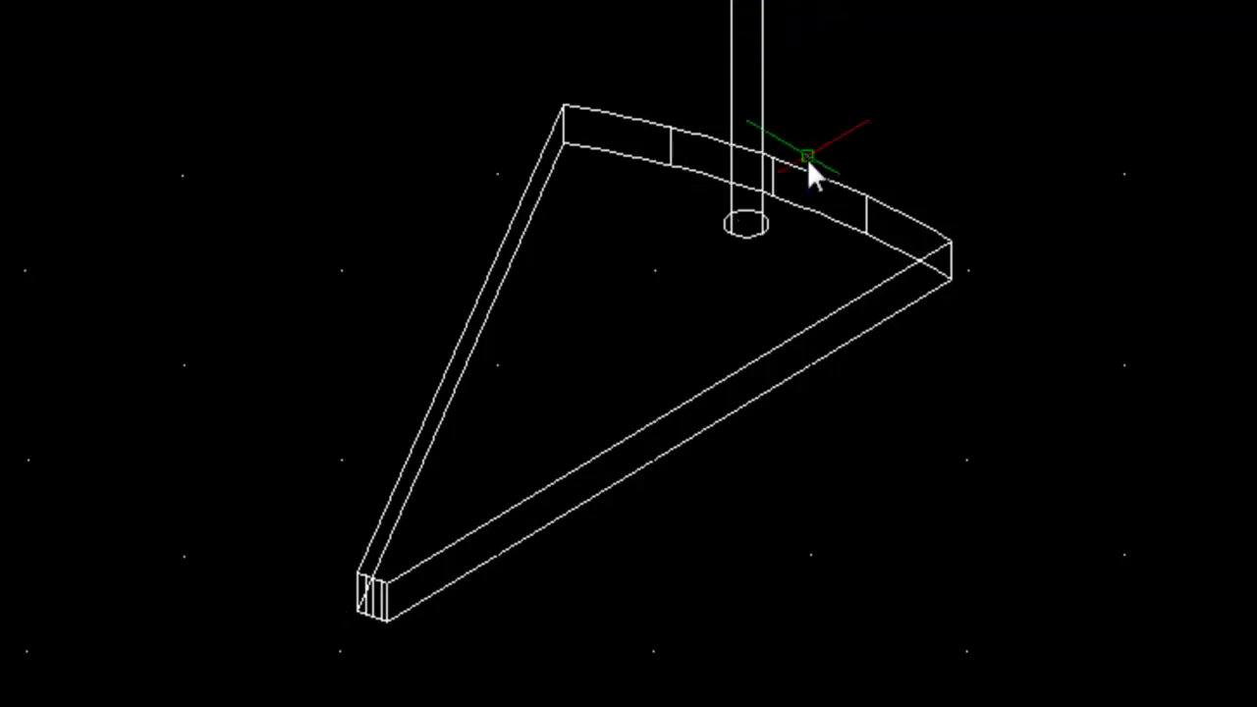
# Start an ARRAY and select the wedge tread and its post.
pyautogui.scroll(-2, 807, 155)
pyautogui.scroll(-2, 811, 186)
pyautogui.scroll(3, 681, 145)
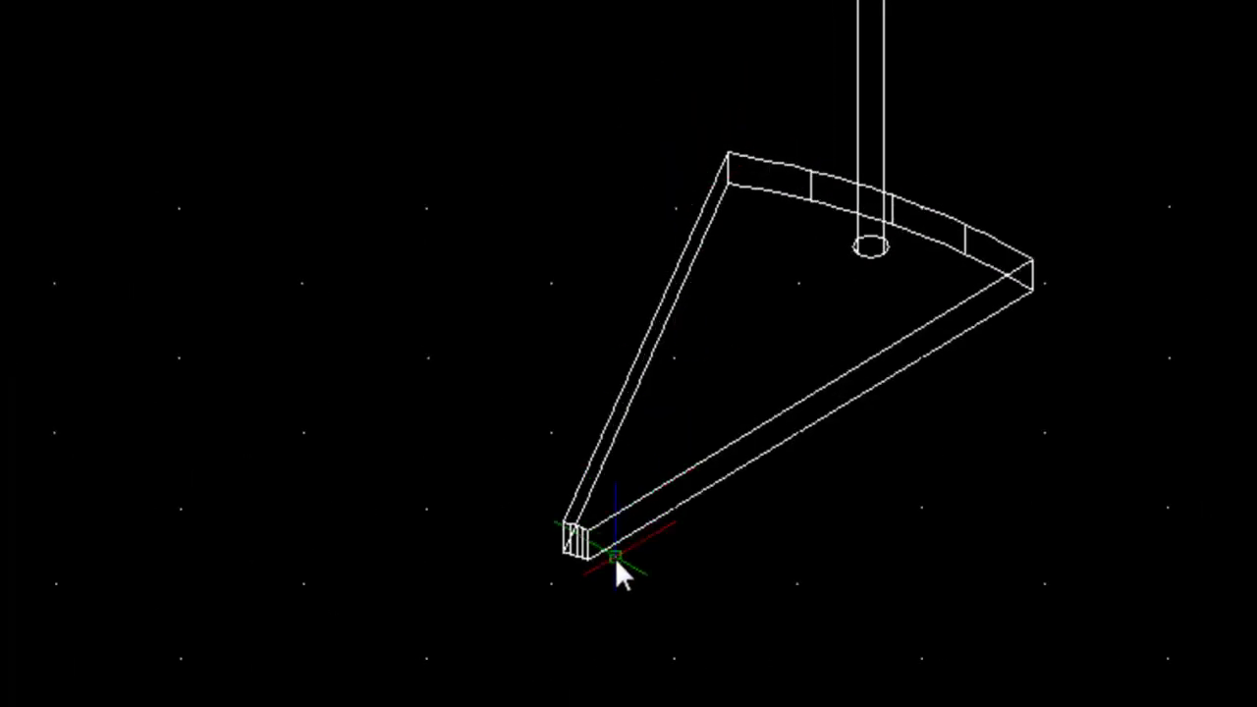
pyautogui.write('array')
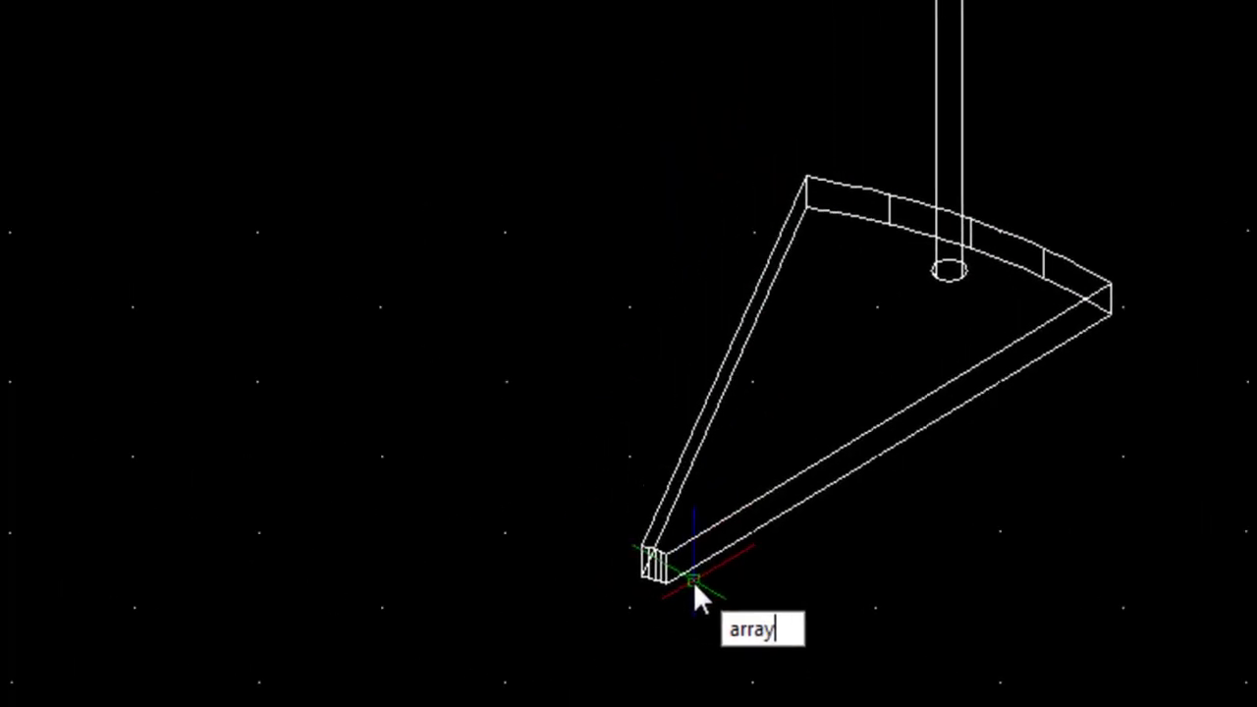
pyautogui.press('Return')
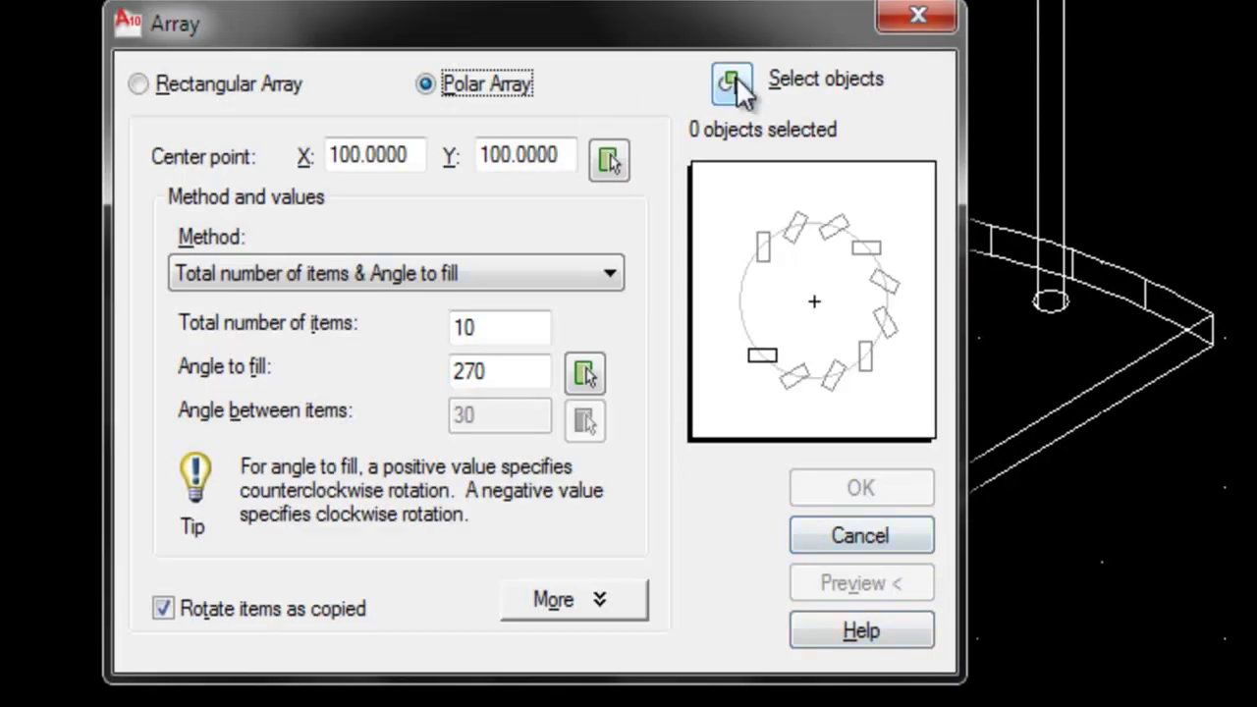
pyautogui.click(732, 86)
pyautogui.click(1113, 381)
pyautogui.click(1068, 312)
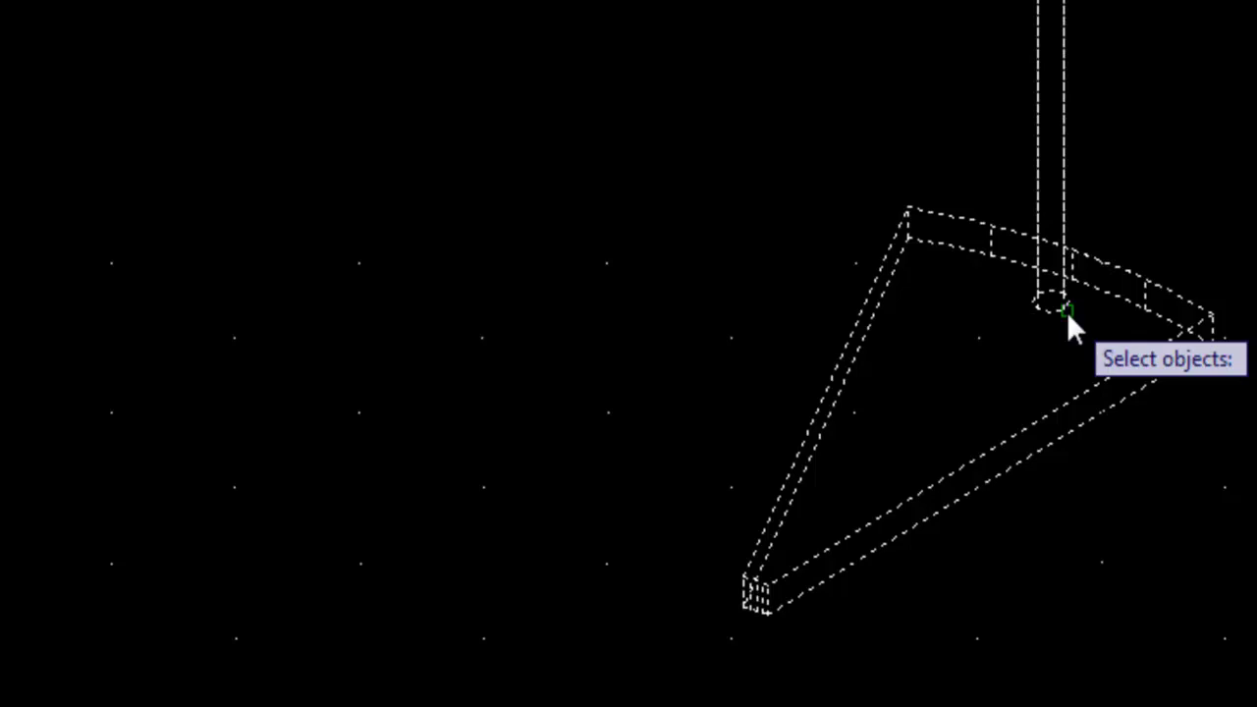
pyautogui.press('Return')
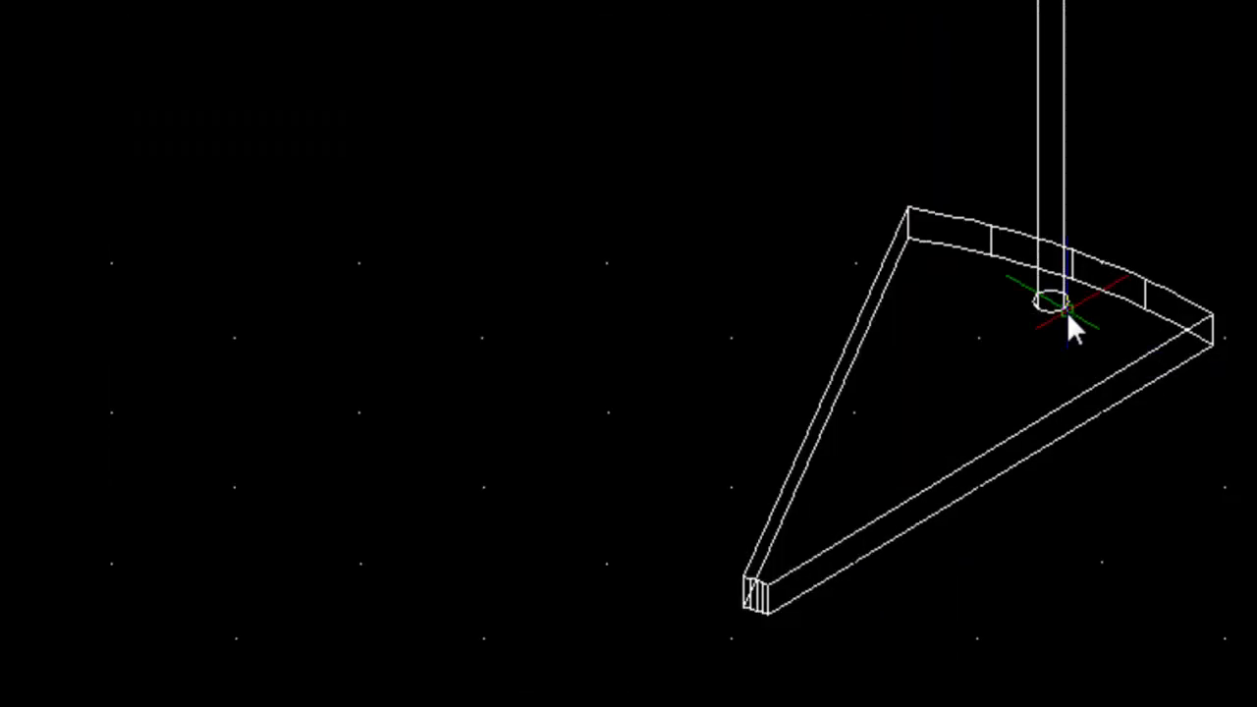
# Rerun ARRAY, reselect the tread and post, and set the centre at 50,50.
pyautogui.write('array')
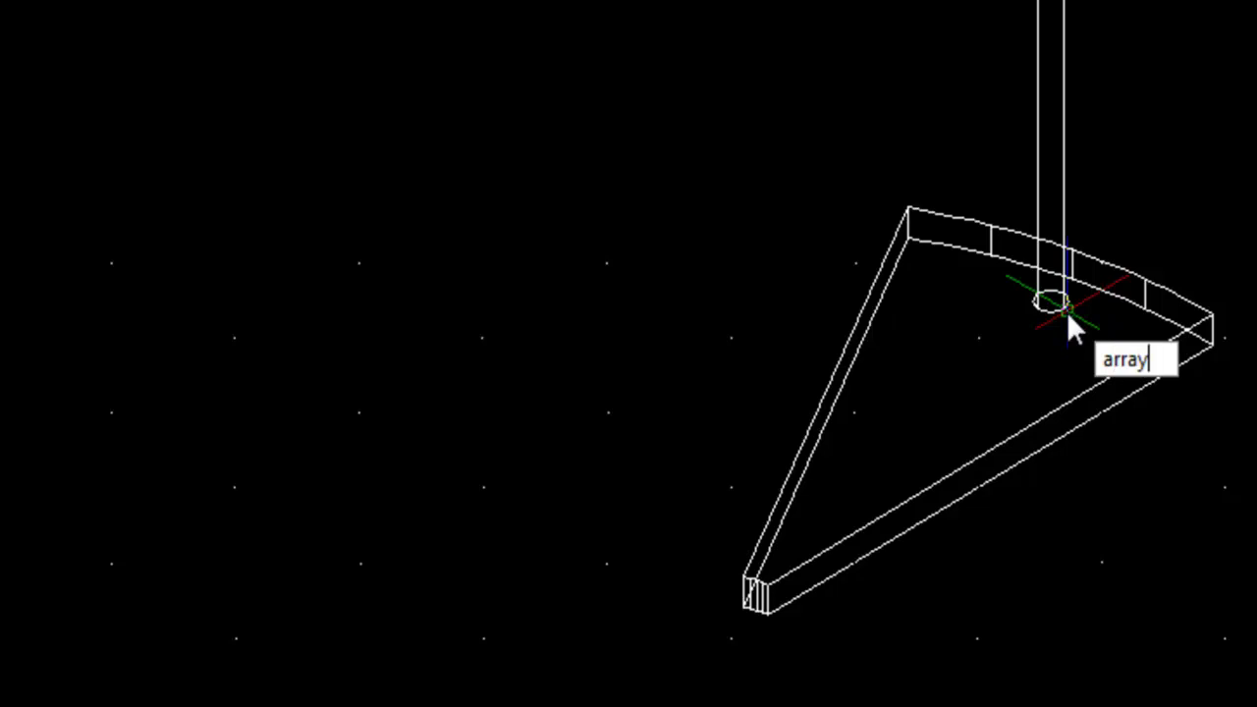
pyautogui.press('Return')
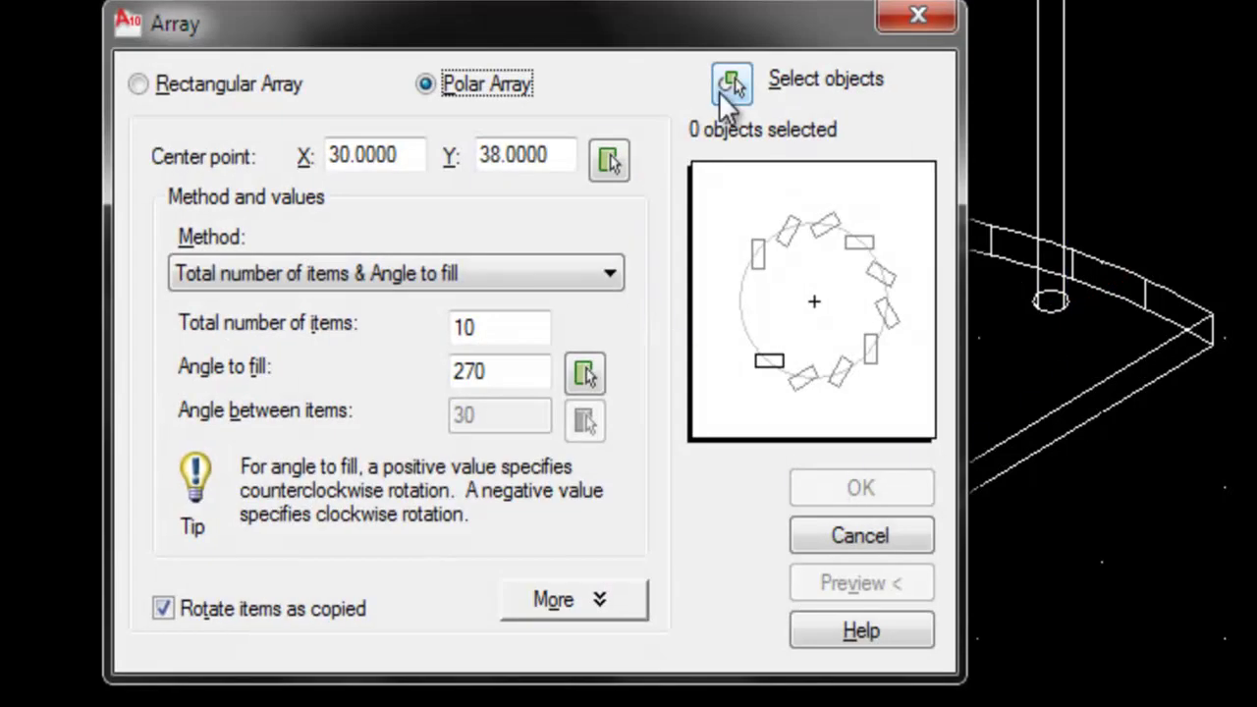
pyautogui.click(732, 86)
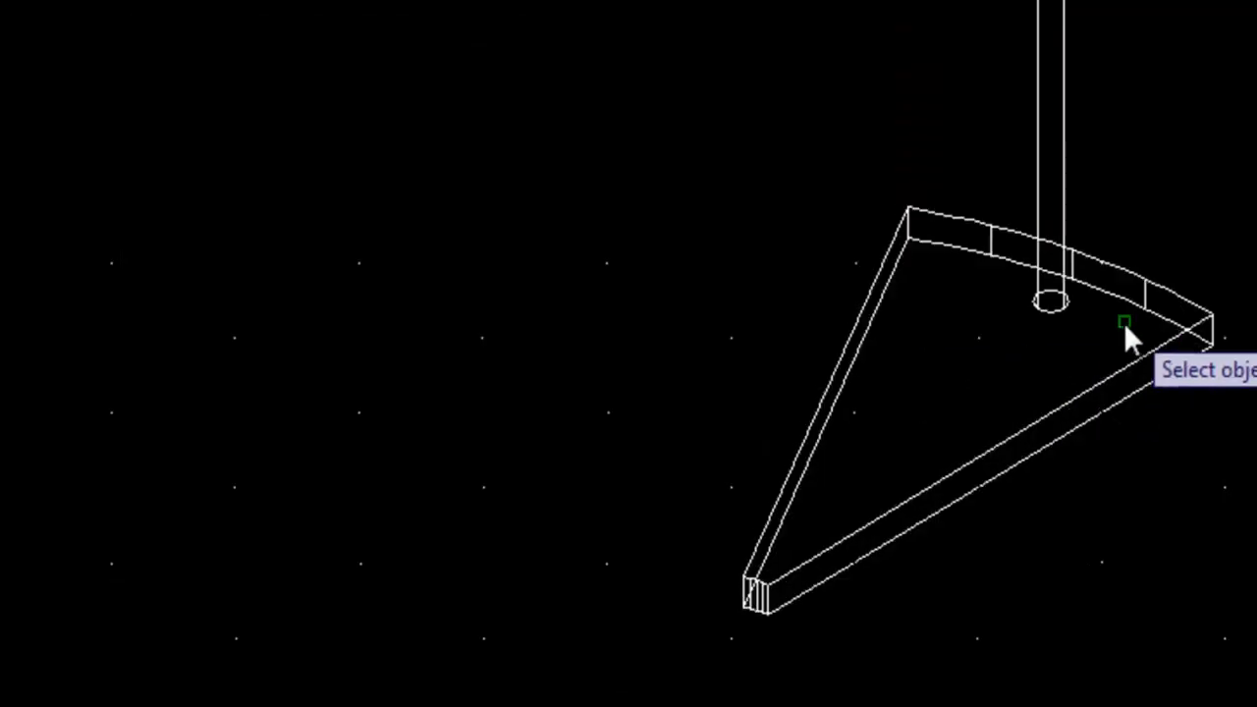
pyautogui.click(1141, 353)
pyautogui.click(1049, 310)
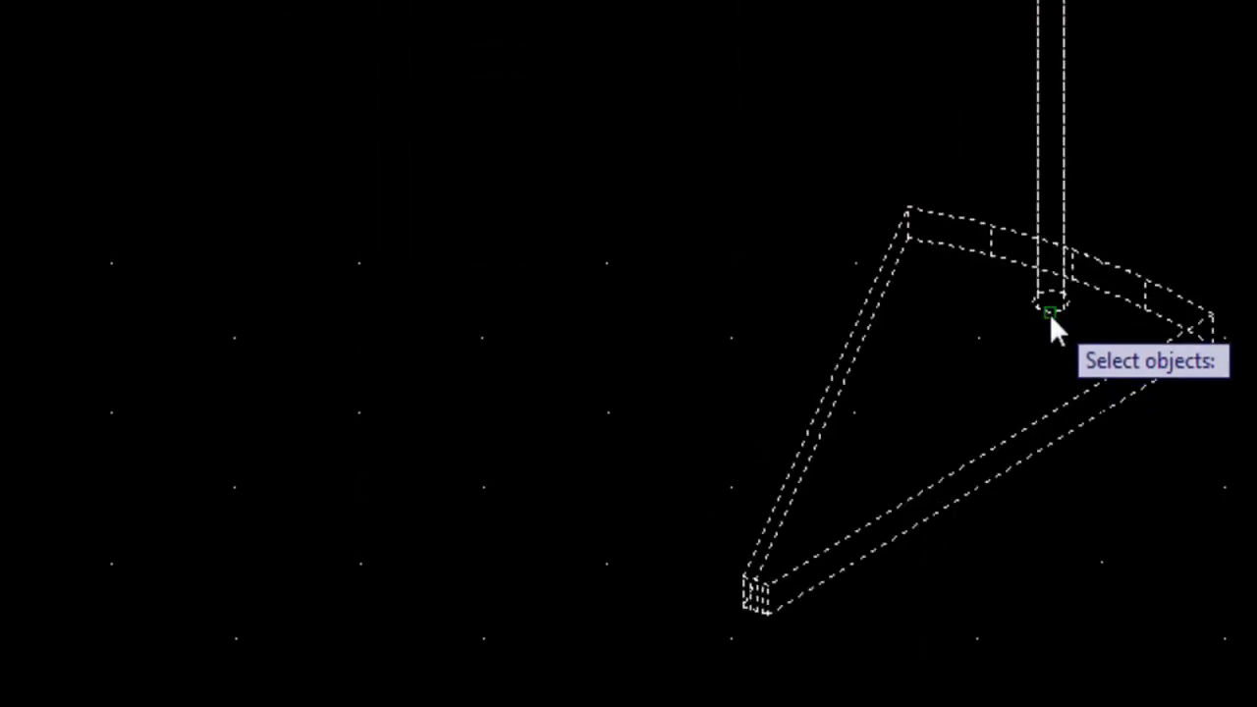
pyautogui.press('Return')
pyautogui.click(603, 159)
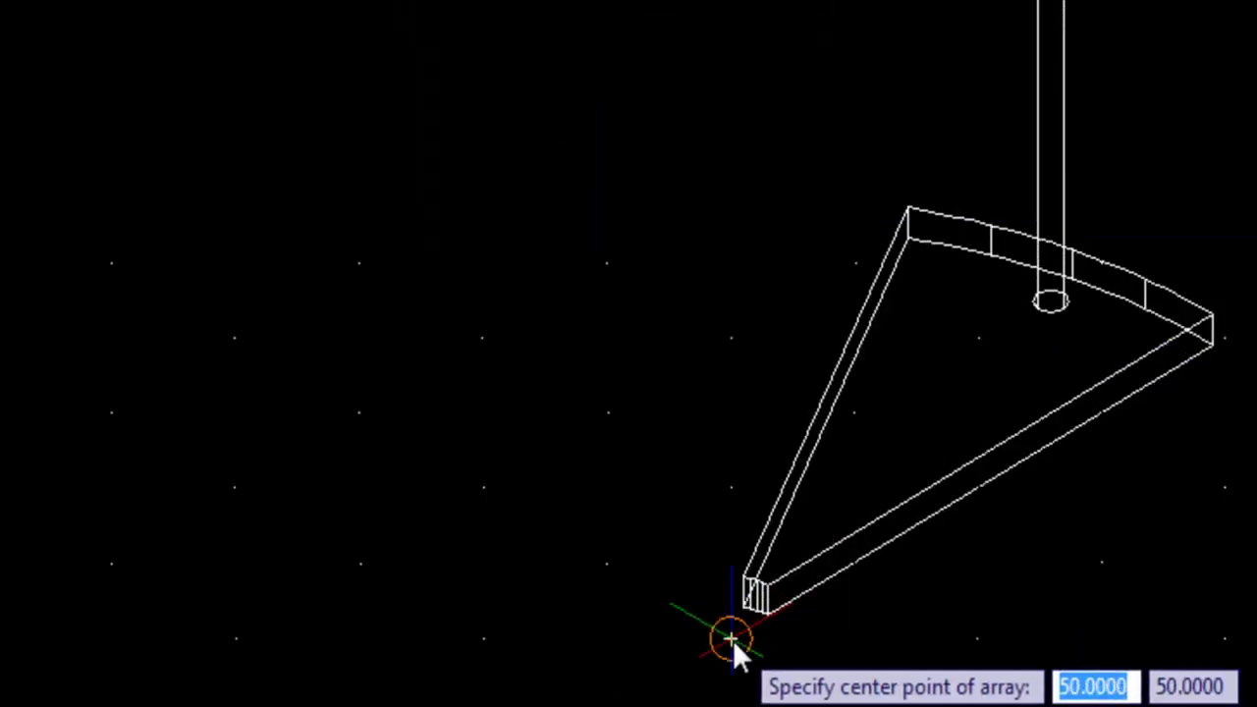
pyautogui.click(731, 639)
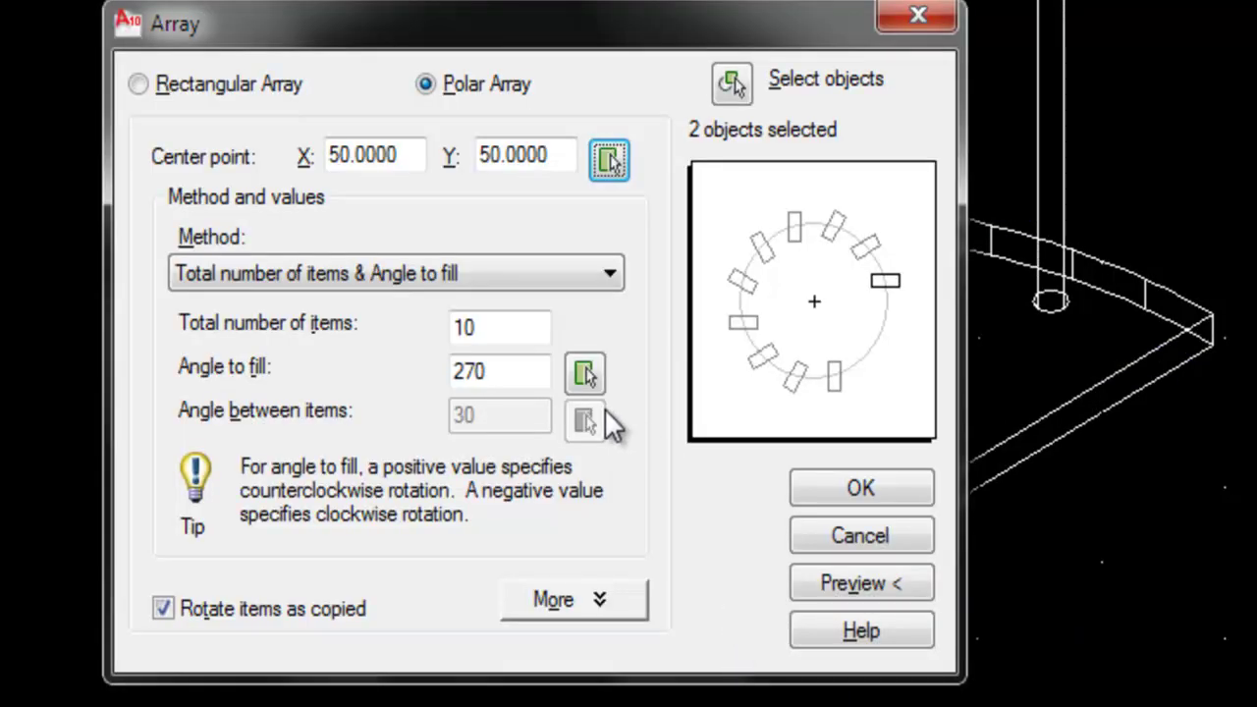
# Set 10 items over a 240-degree fill angle, previewing the polar pattern.
pyautogui.doubleClick(514, 330)
pyautogui.write('8')
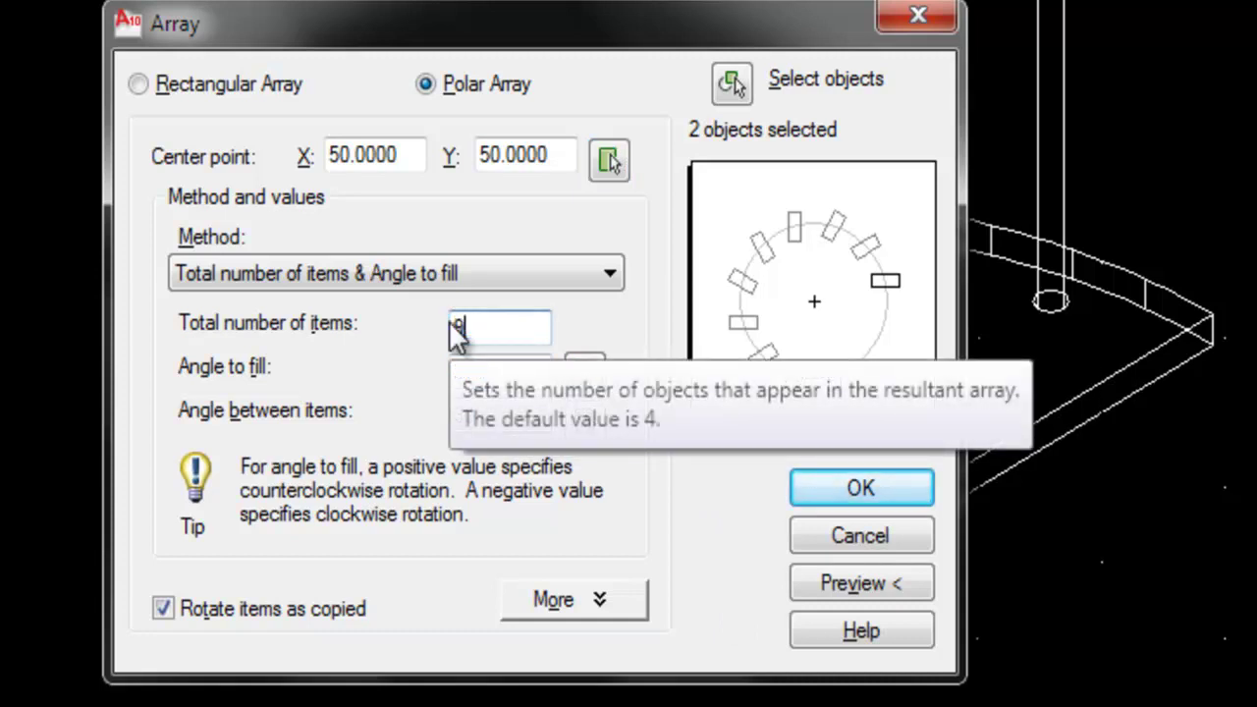
pyautogui.click(896, 581)
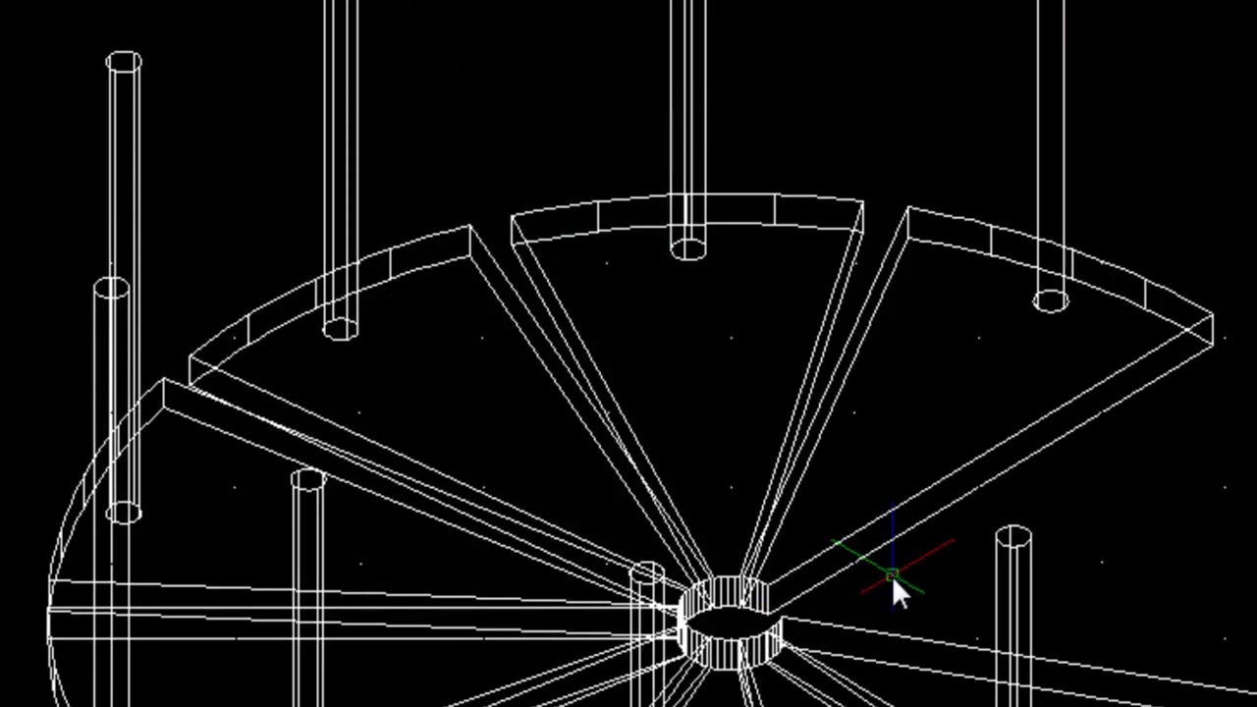
pyautogui.click(892, 576)
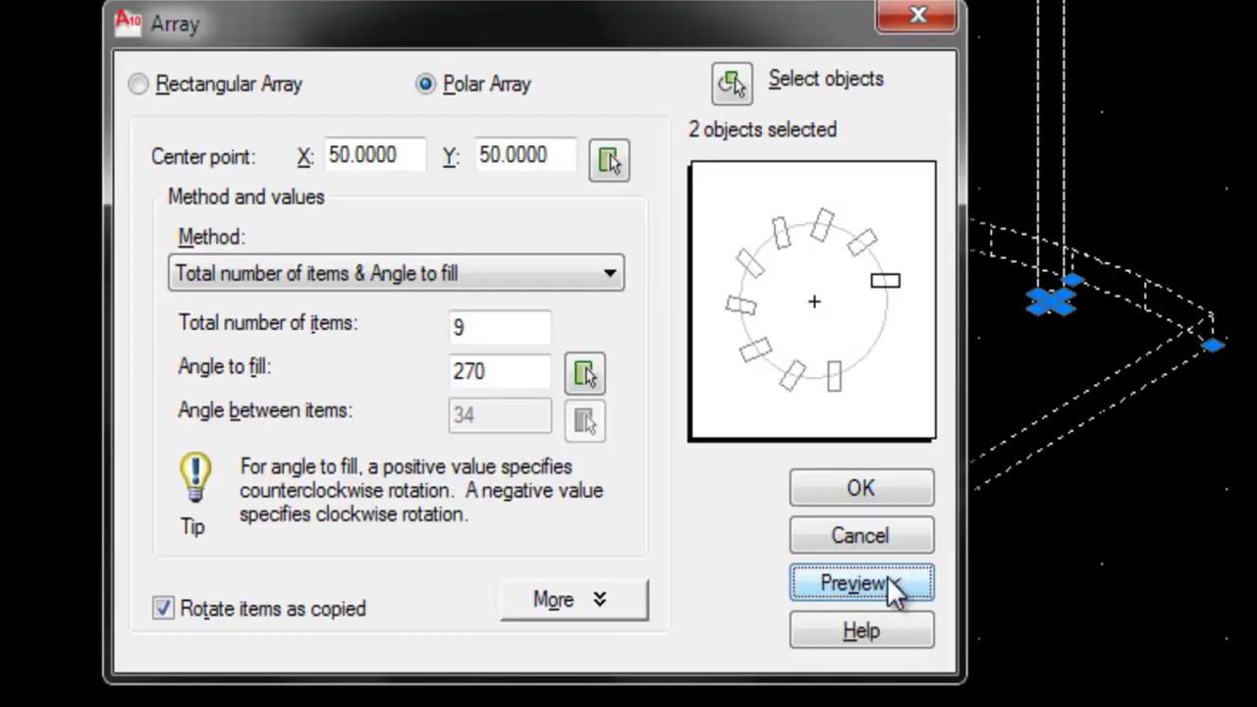
pyautogui.click(509, 334)
pyautogui.press('BackSpace')
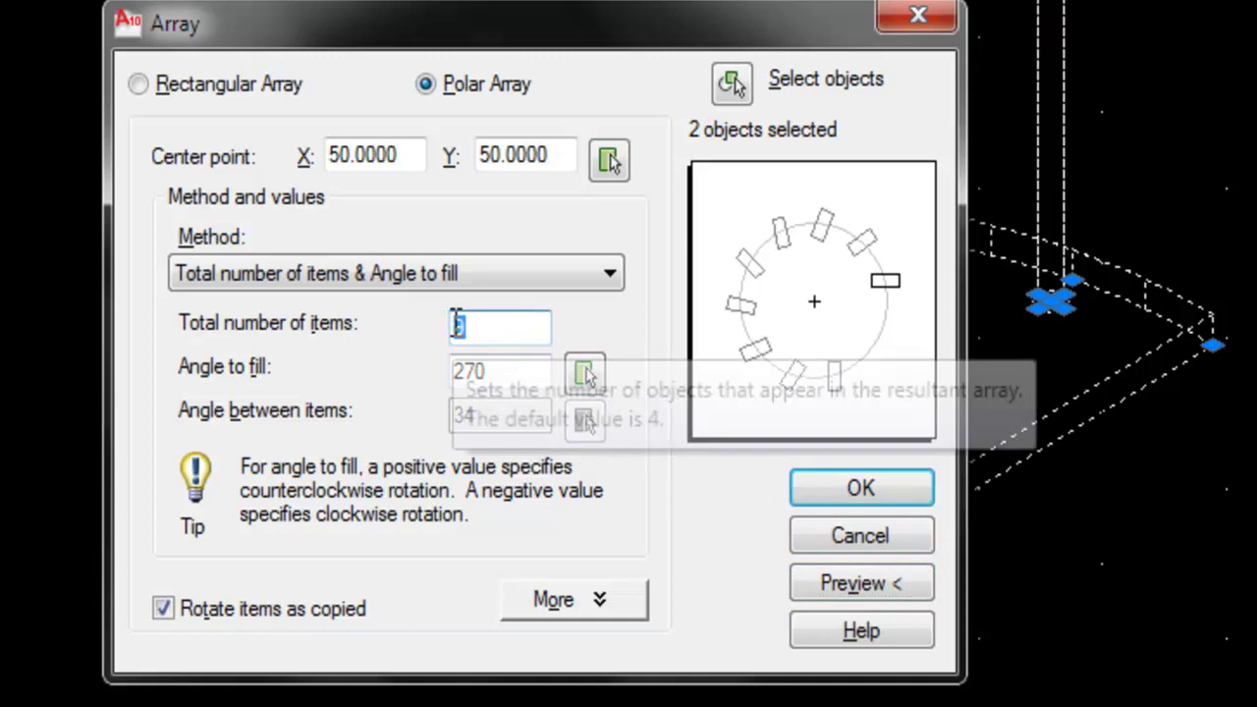
pyautogui.click(887, 589)
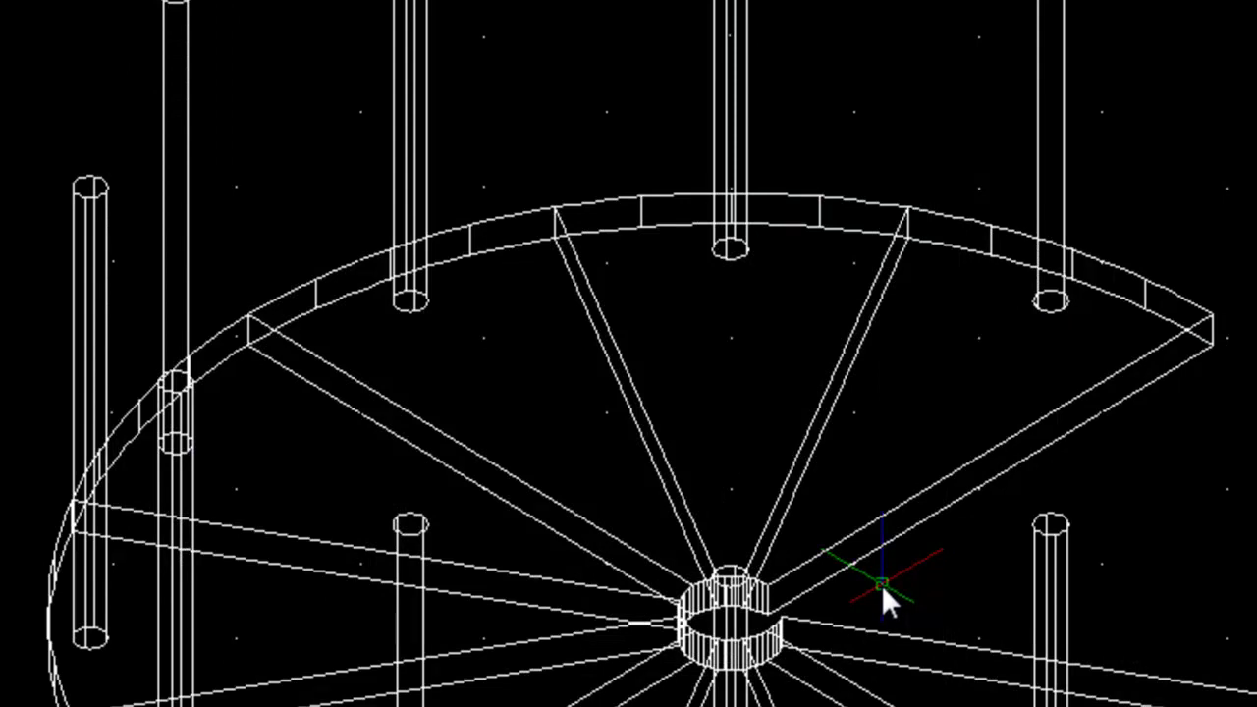
pyautogui.click(881, 585)
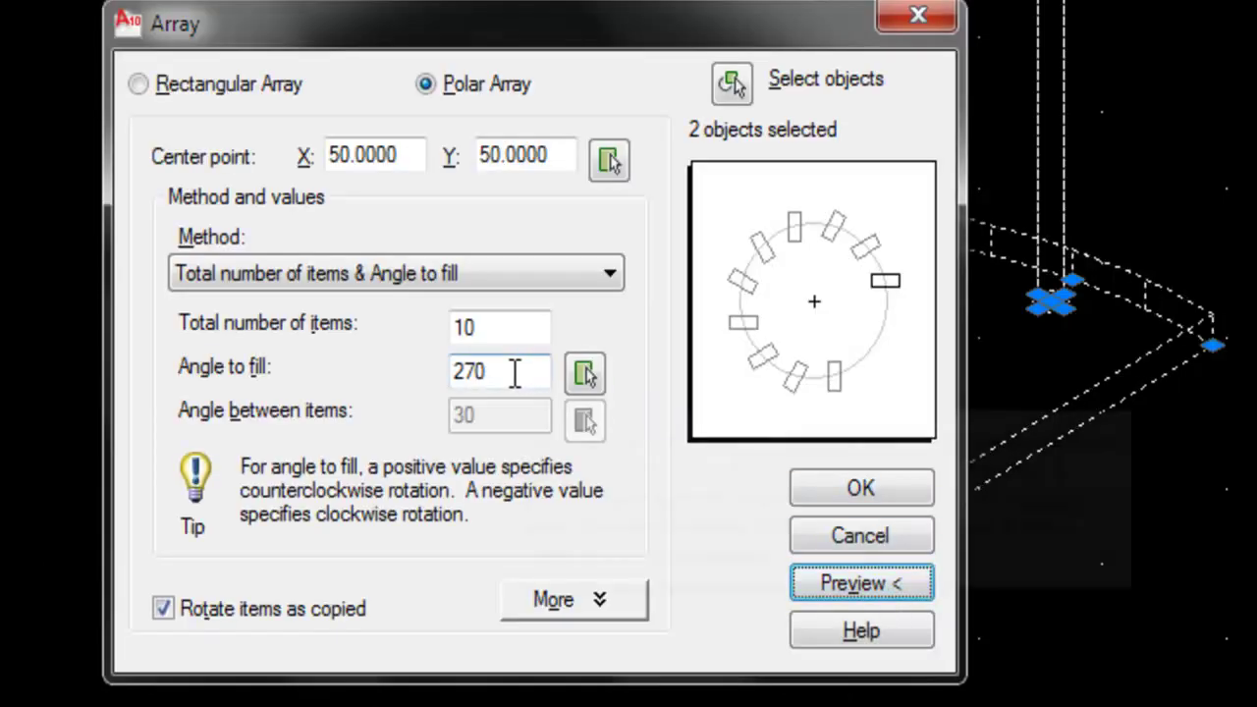
pyautogui.moveTo(496, 371); pyautogui.dragTo(472, 372)
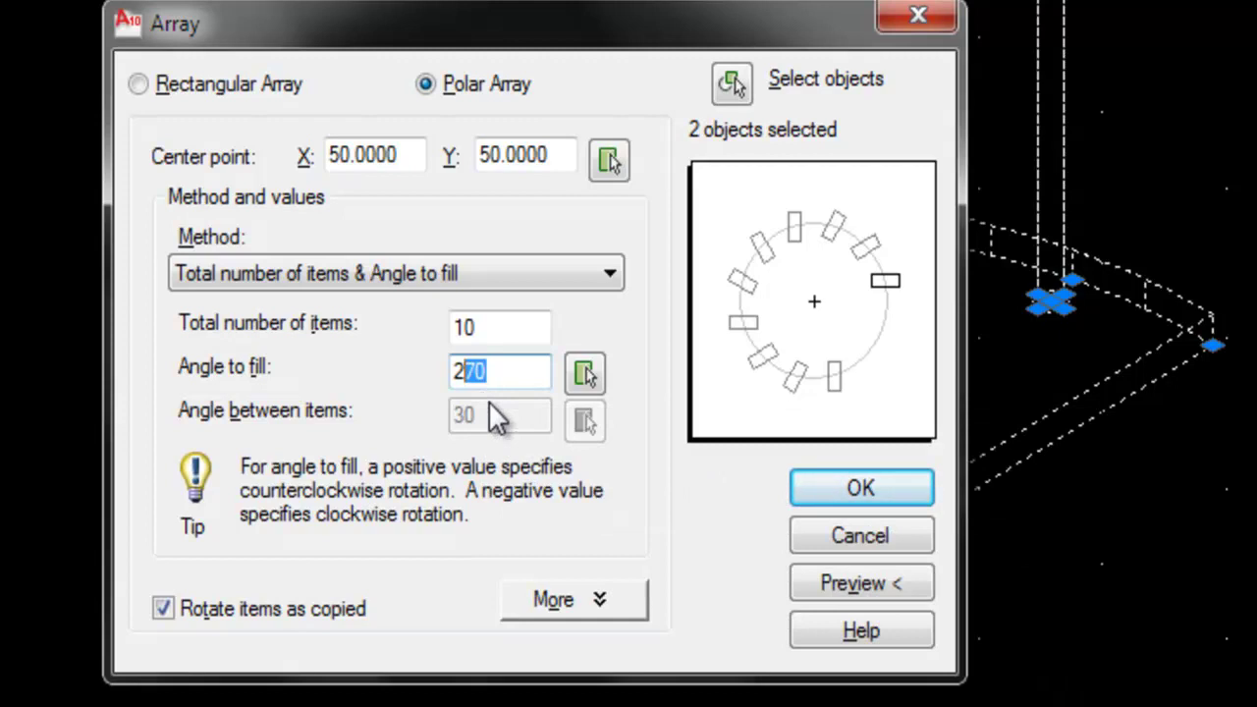
pyautogui.write('40')
pyautogui.click(859, 583)
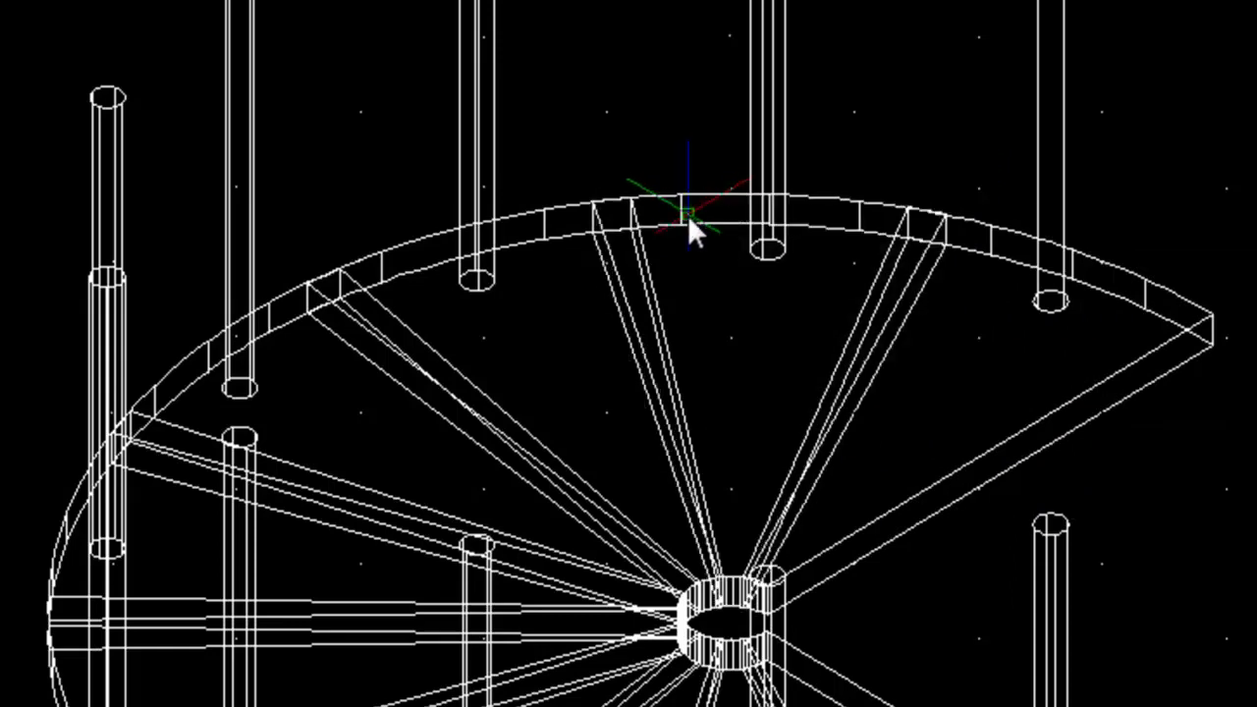
# Undo the previous array and select the wedge tread and post for a new one.
pyautogui.hotkey('ctrl', 'z')
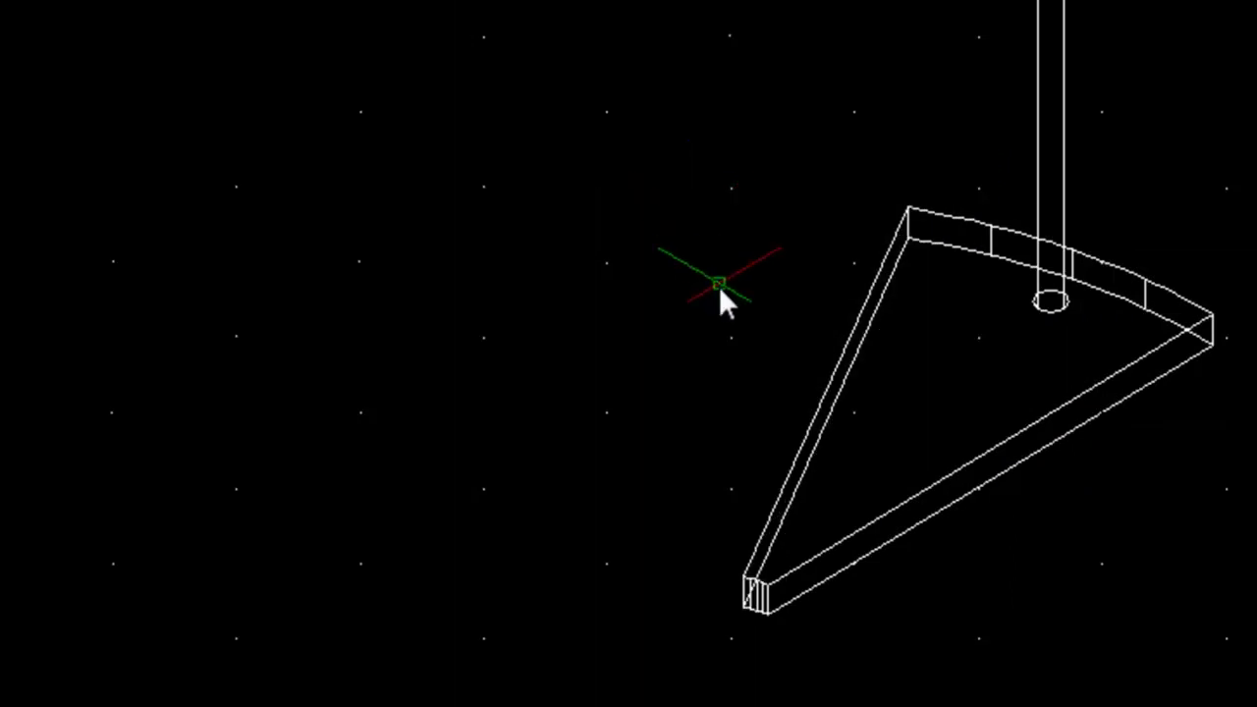
pyautogui.write('array')
pyautogui.press('Return')
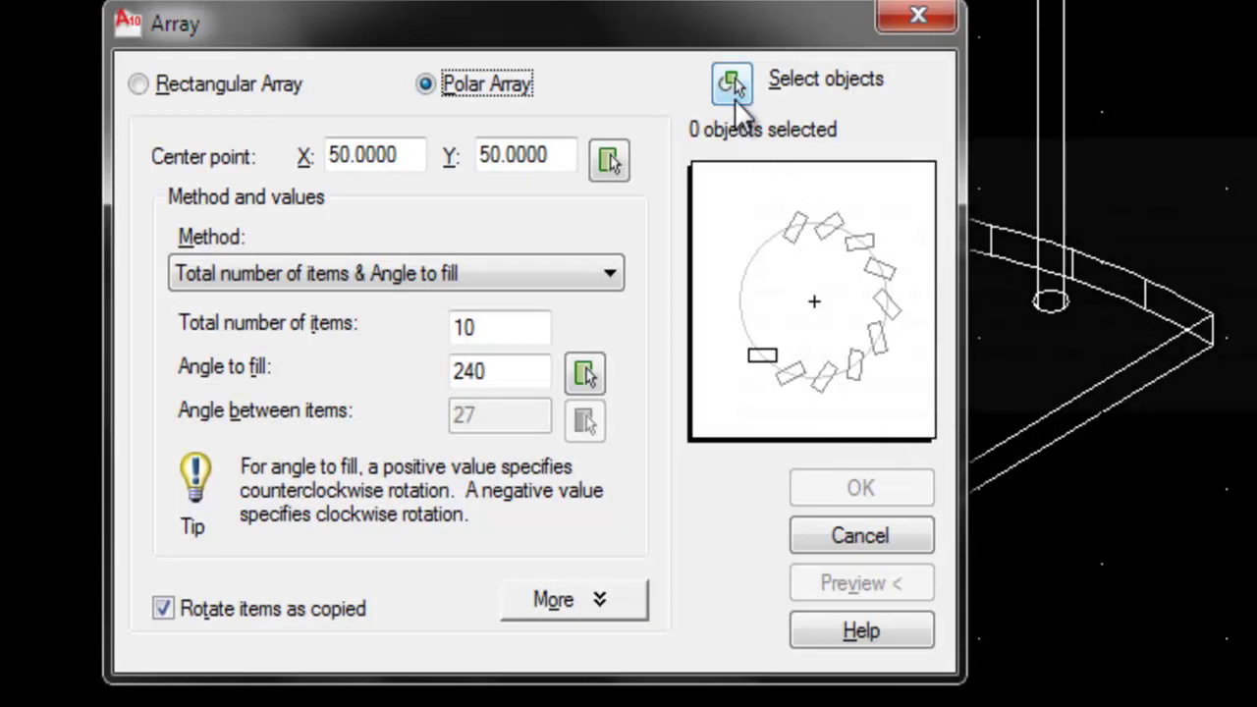
pyautogui.click(731, 85)
pyautogui.click(950, 244)
pyautogui.click(1058, 311)
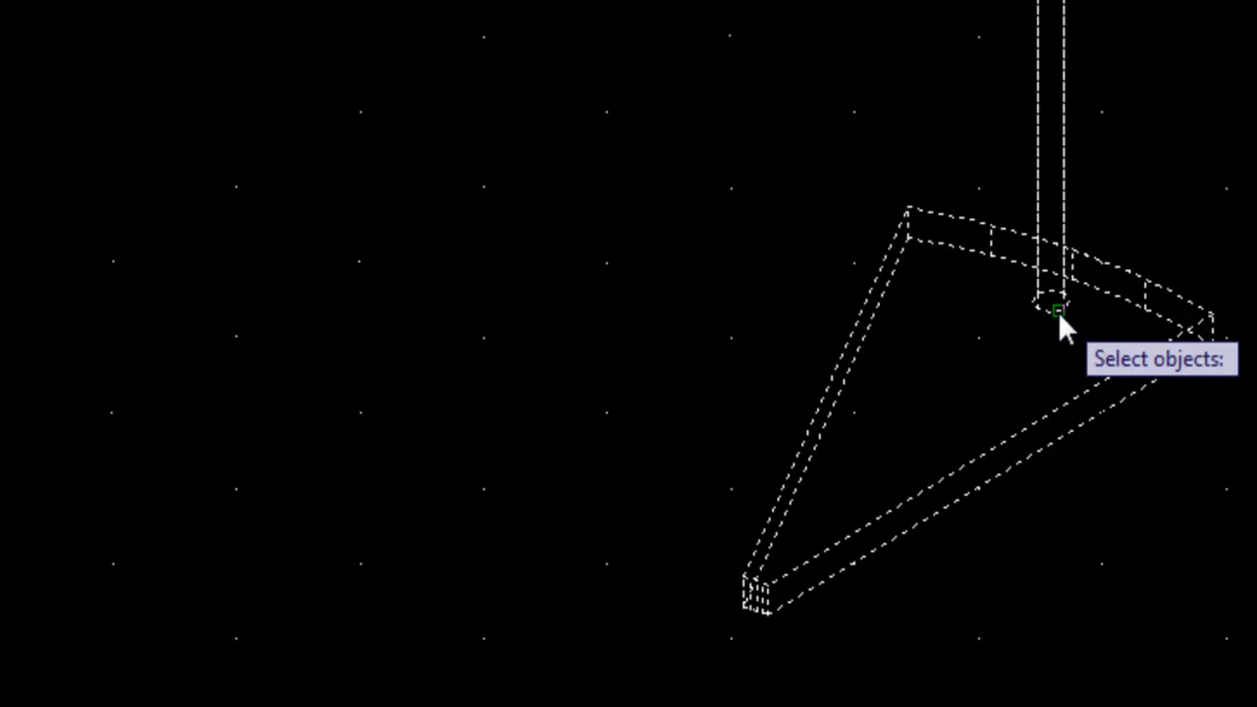
pyautogui.press('Return')
# Centre the polar array at the tread's narrow tip with 9 items over 240°, and create it.
pyautogui.click(608, 161)
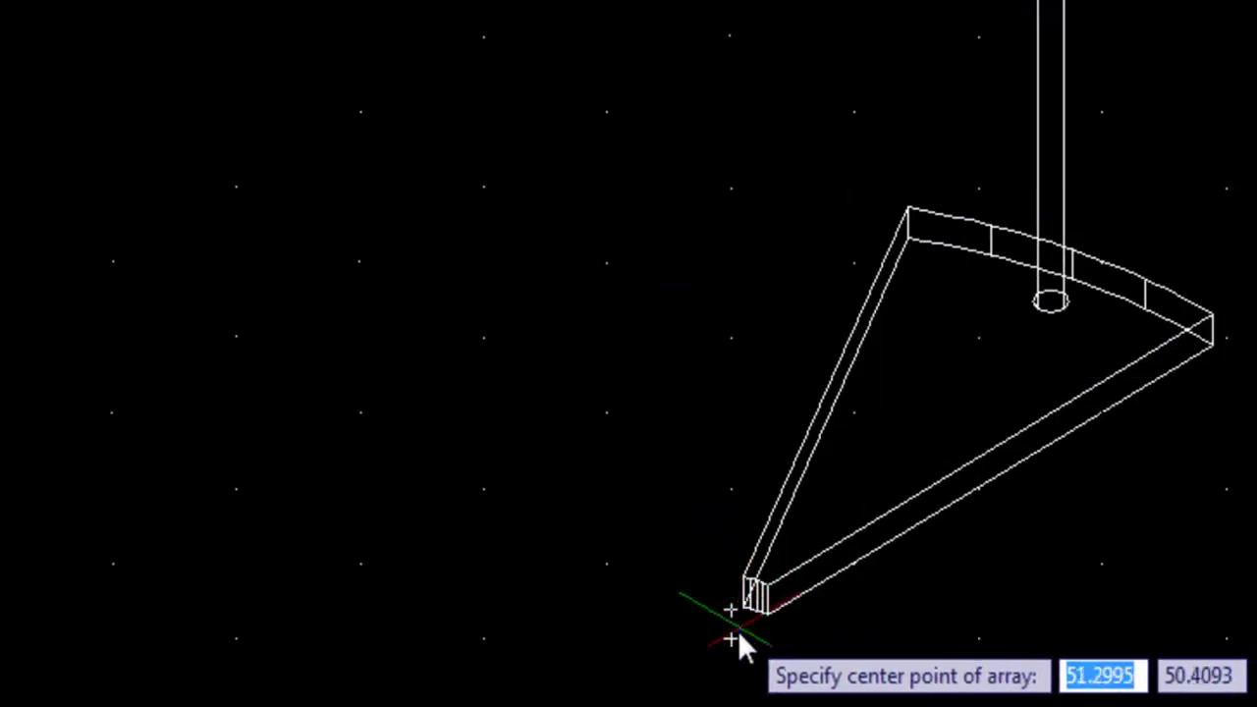
pyautogui.click(732, 638)
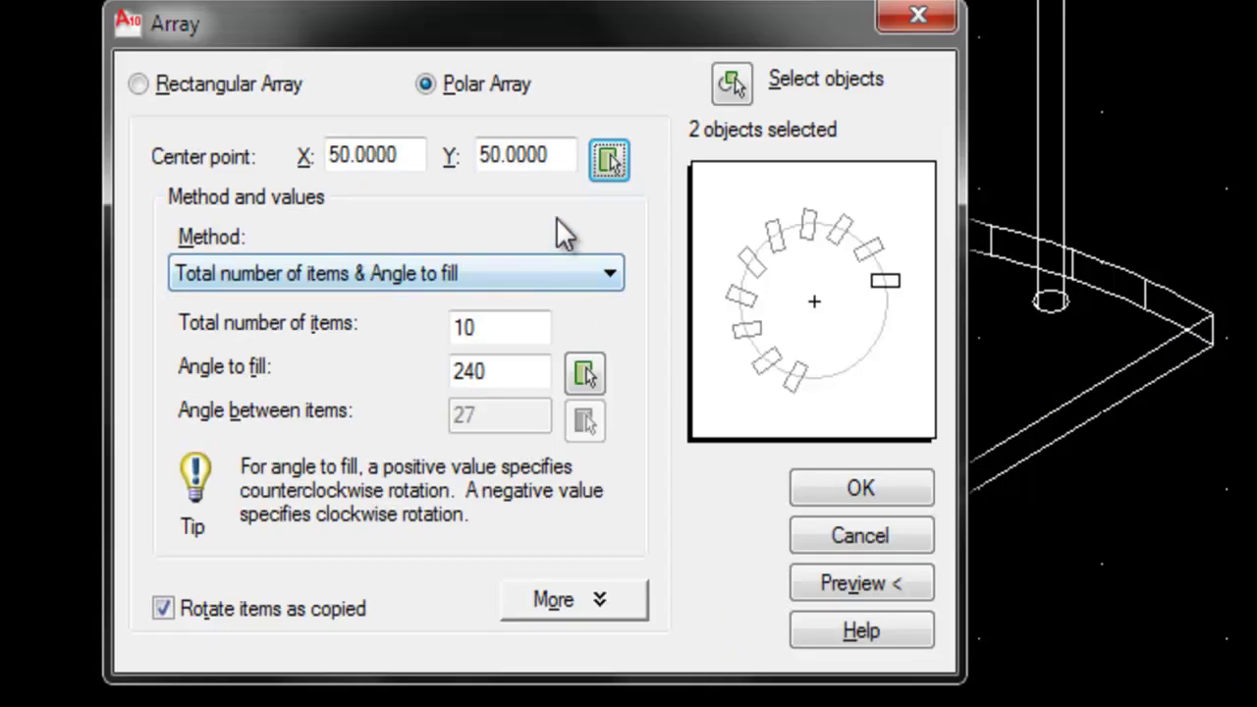
pyautogui.moveTo(516, 328); pyautogui.dragTo(431, 321)
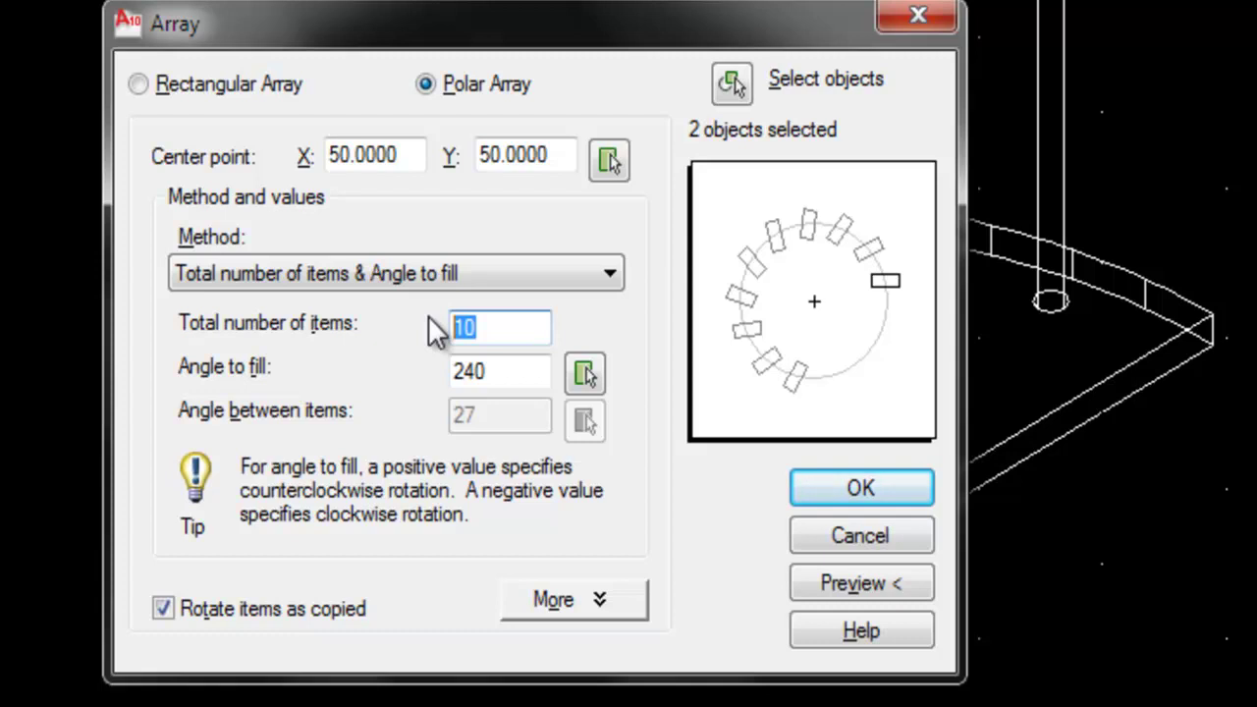
pyautogui.write('9')
pyautogui.click(491, 373)
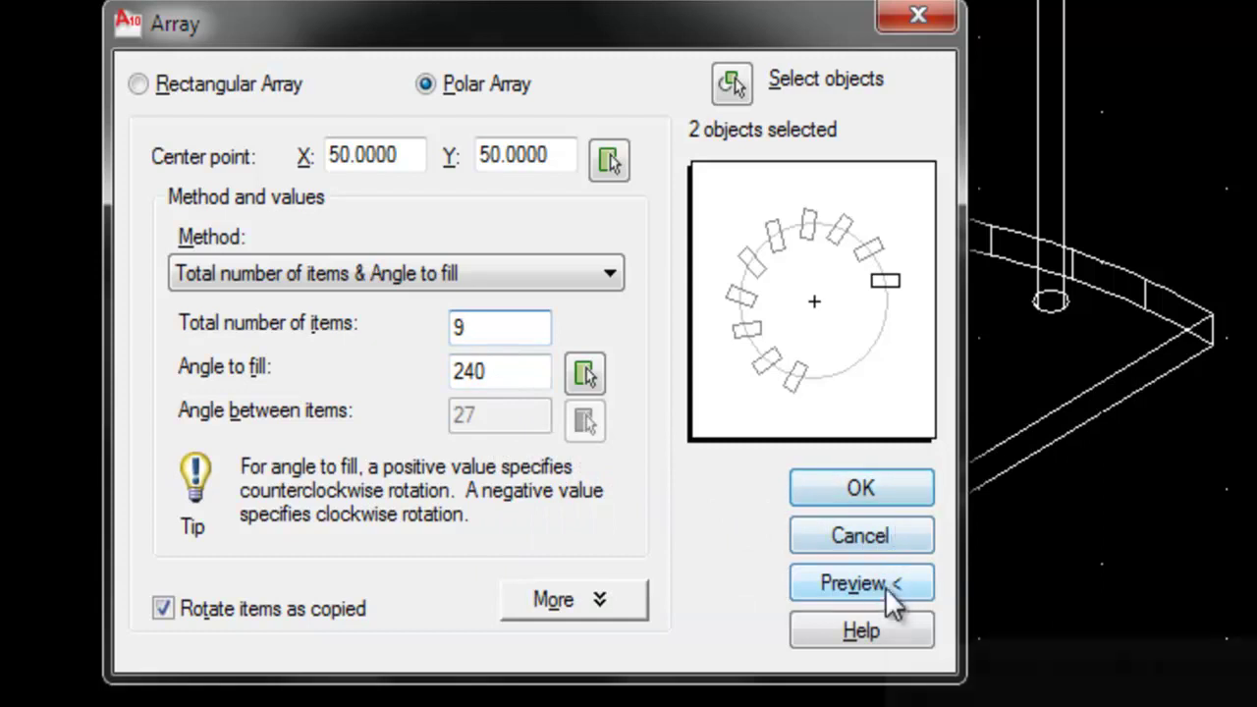
pyautogui.click(885, 586)
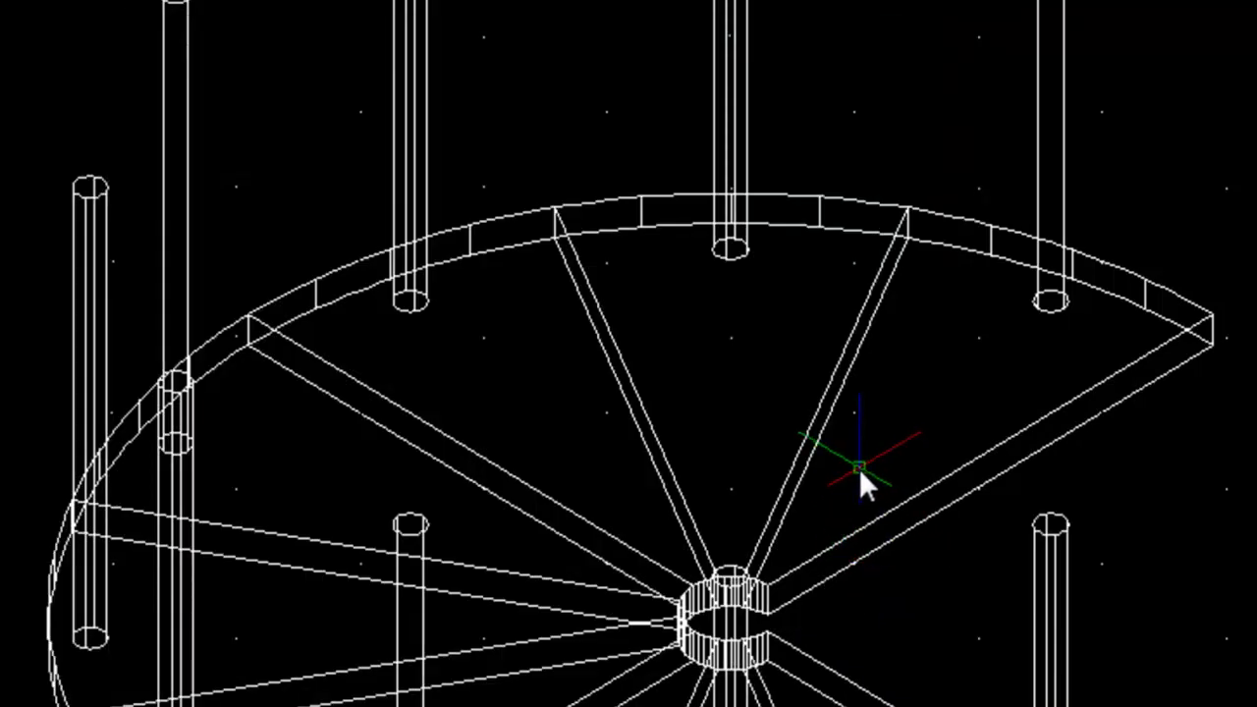
pyautogui.press('Escape')
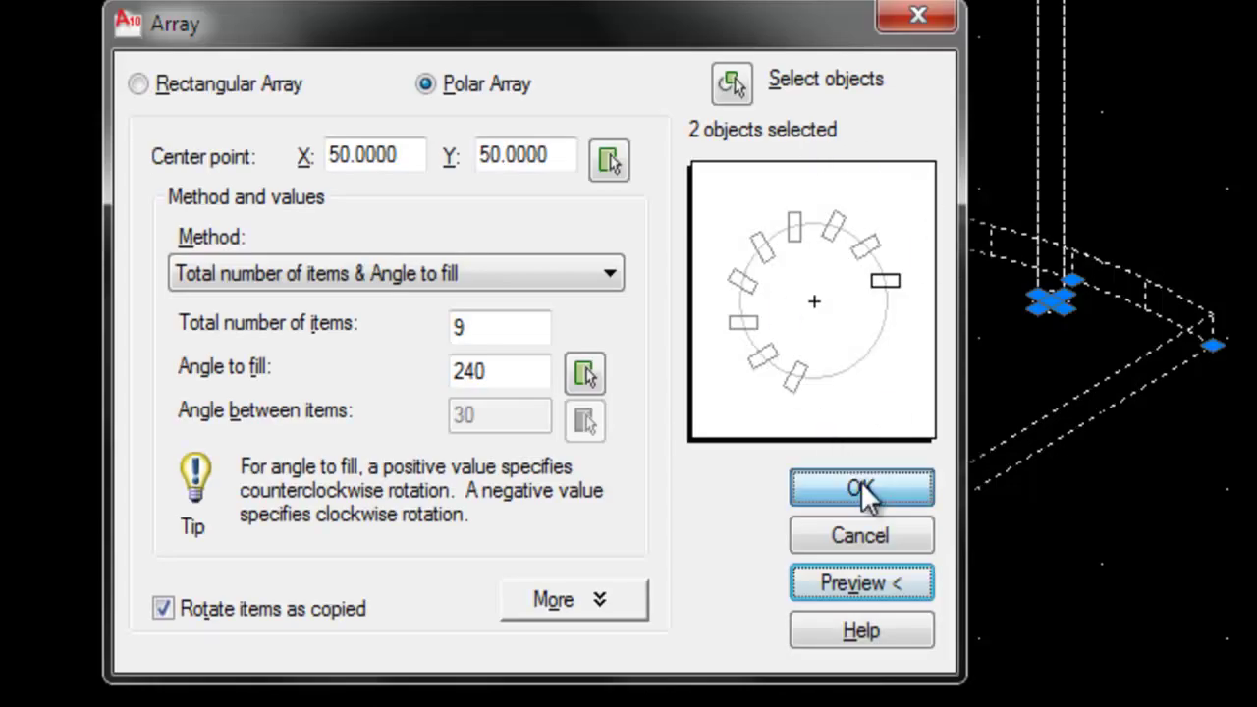
pyautogui.click(853, 489)
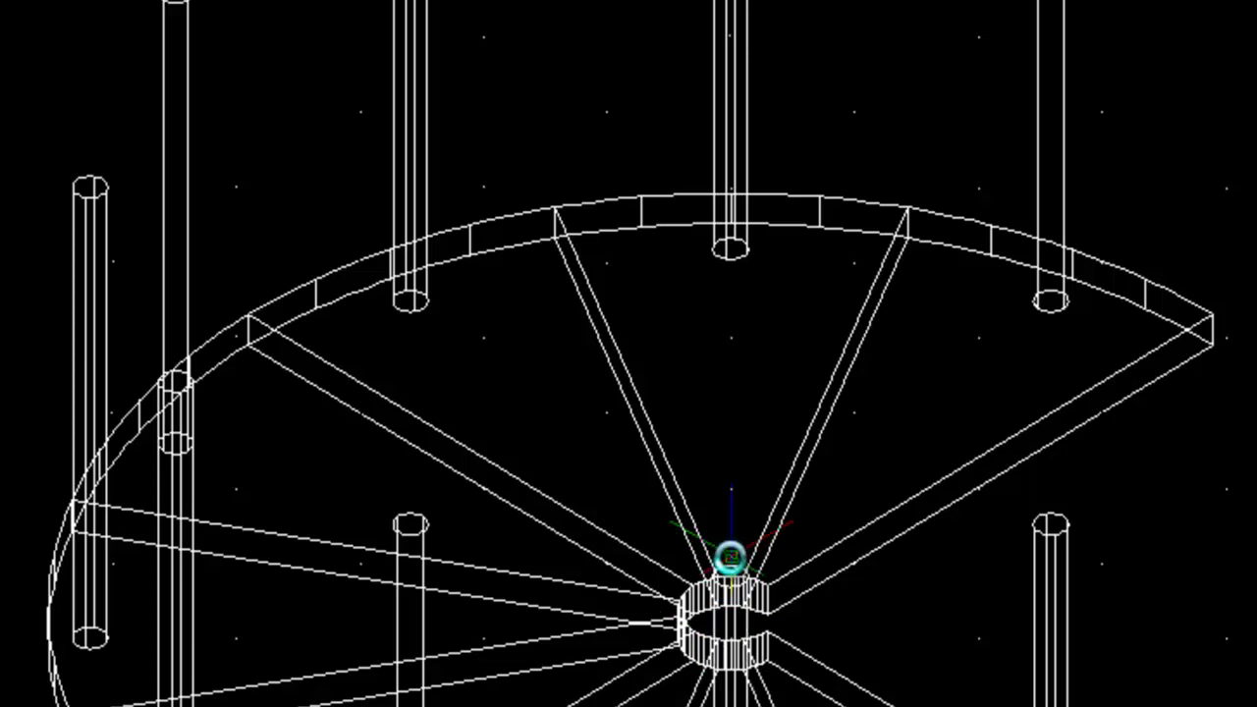
# Move a tread and its post by their hub grip to a new position.
pyautogui.scroll(5, 727, 660)
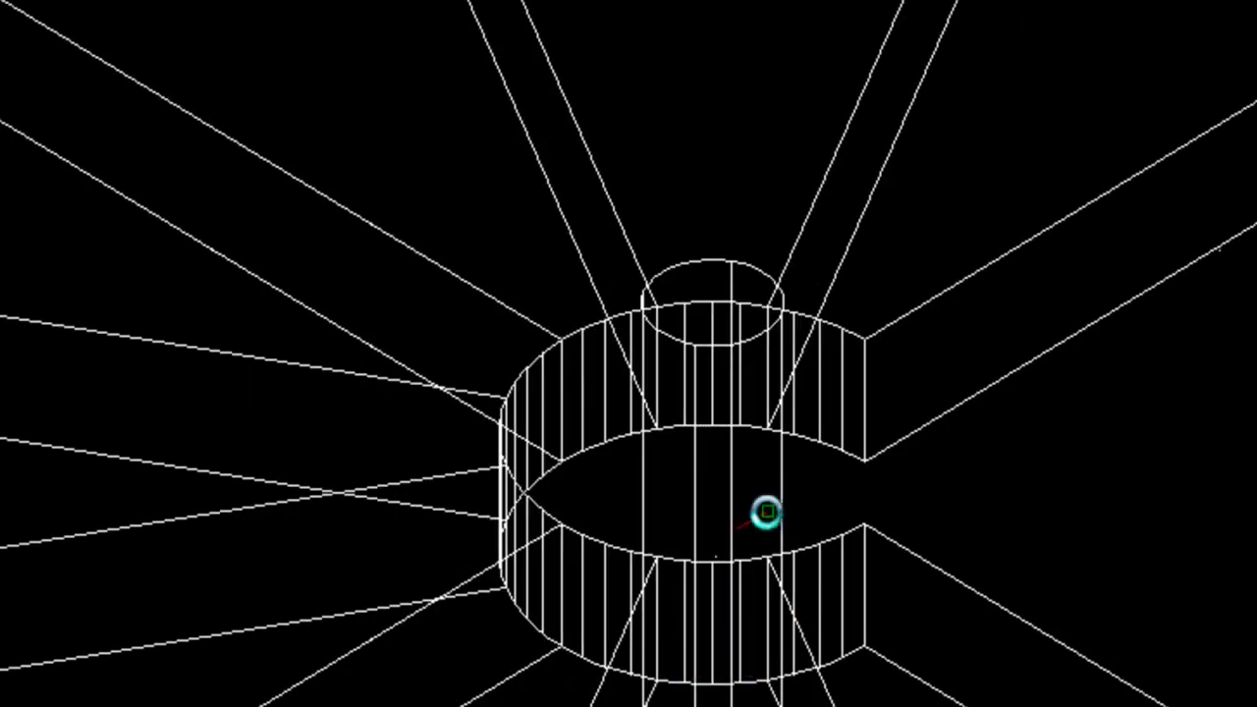
pyautogui.click(867, 206)
pyautogui.scroll(-3, 835, 392)
pyautogui.scroll(-2, 835, 391)
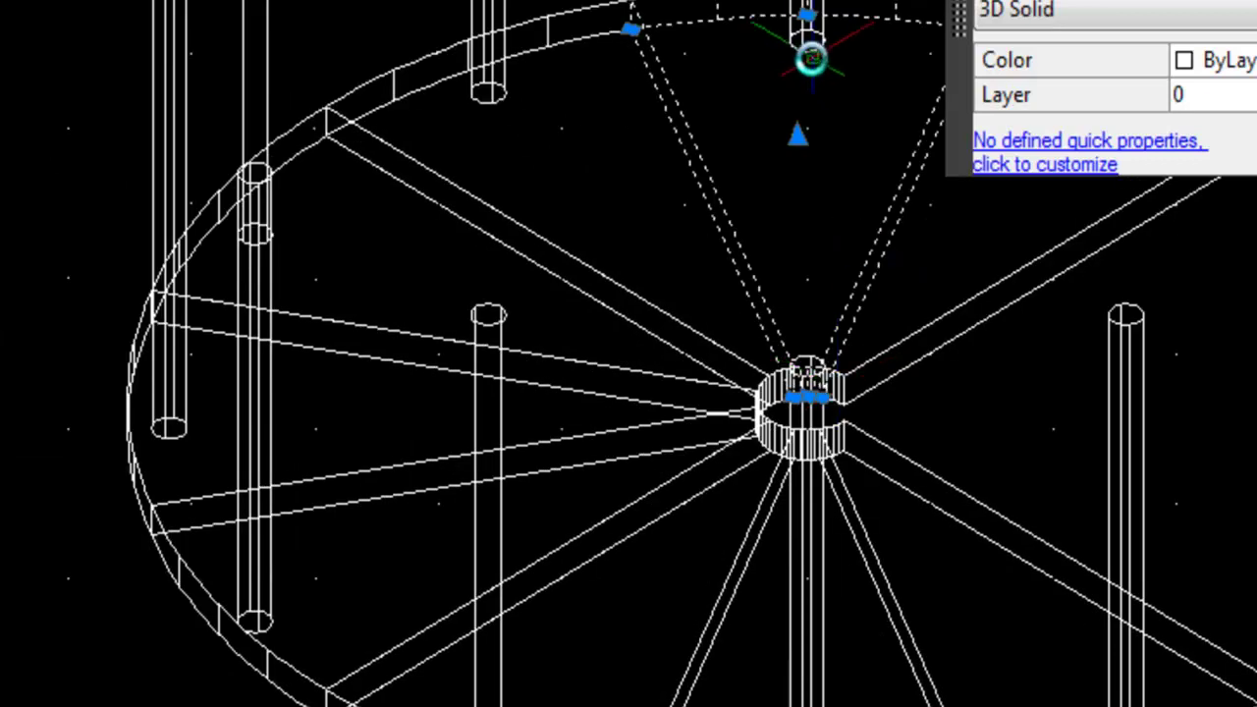
pyautogui.click(808, 40)
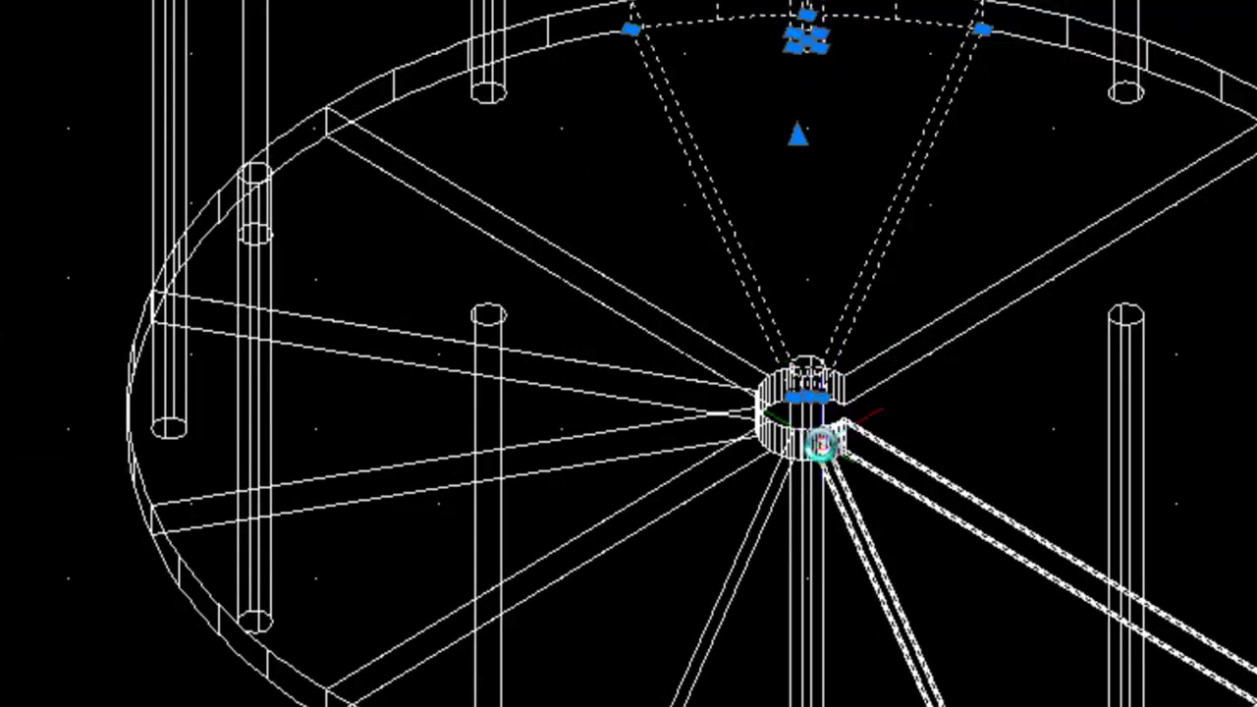
pyautogui.scroll(4, 820, 447)
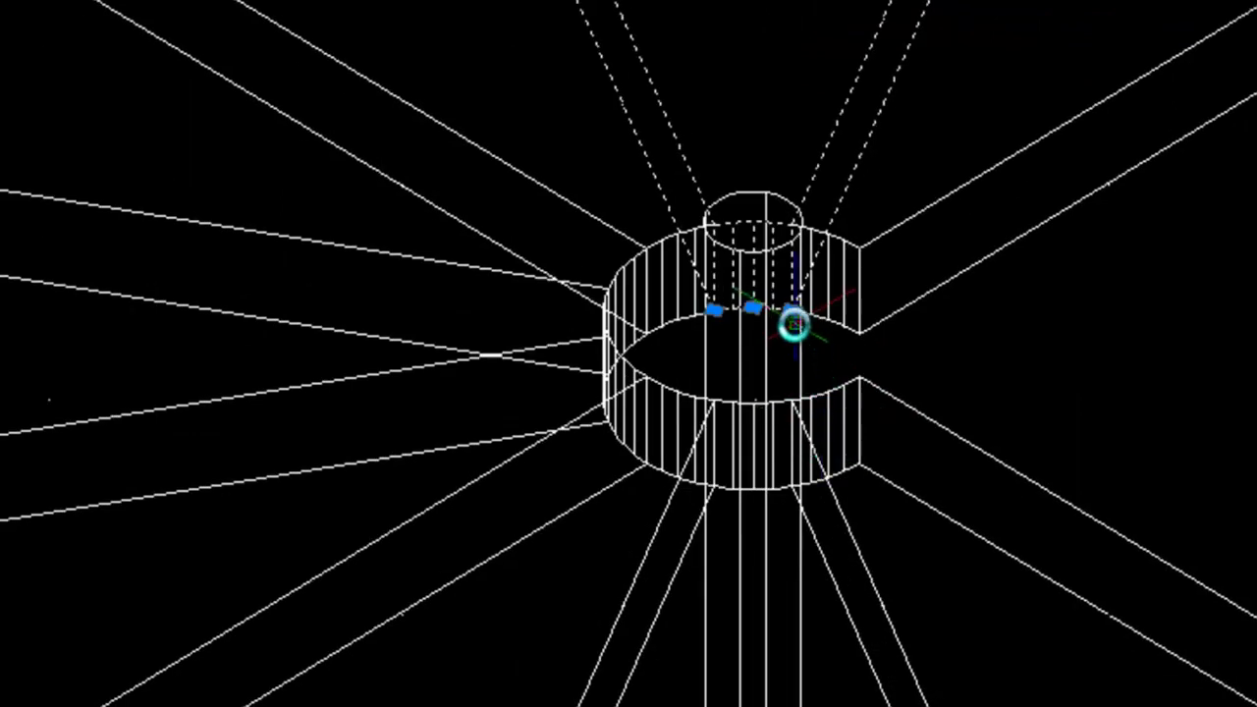
pyautogui.click(792, 316)
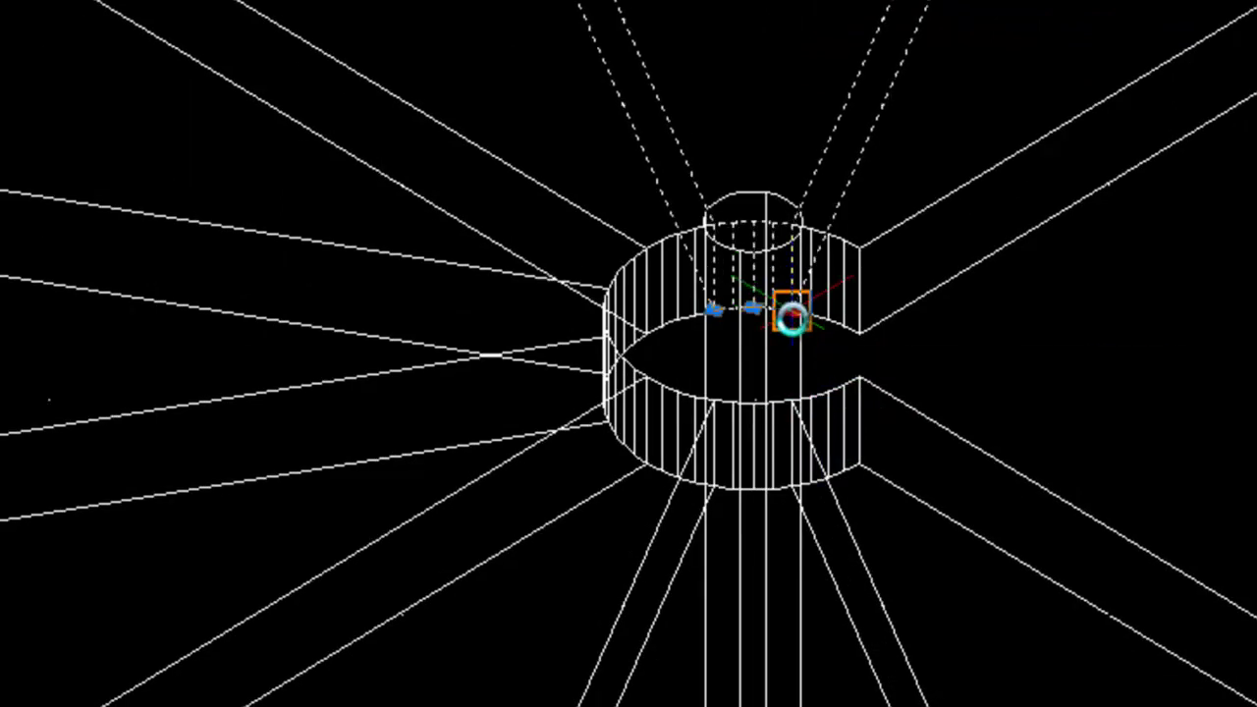
pyautogui.press('space')
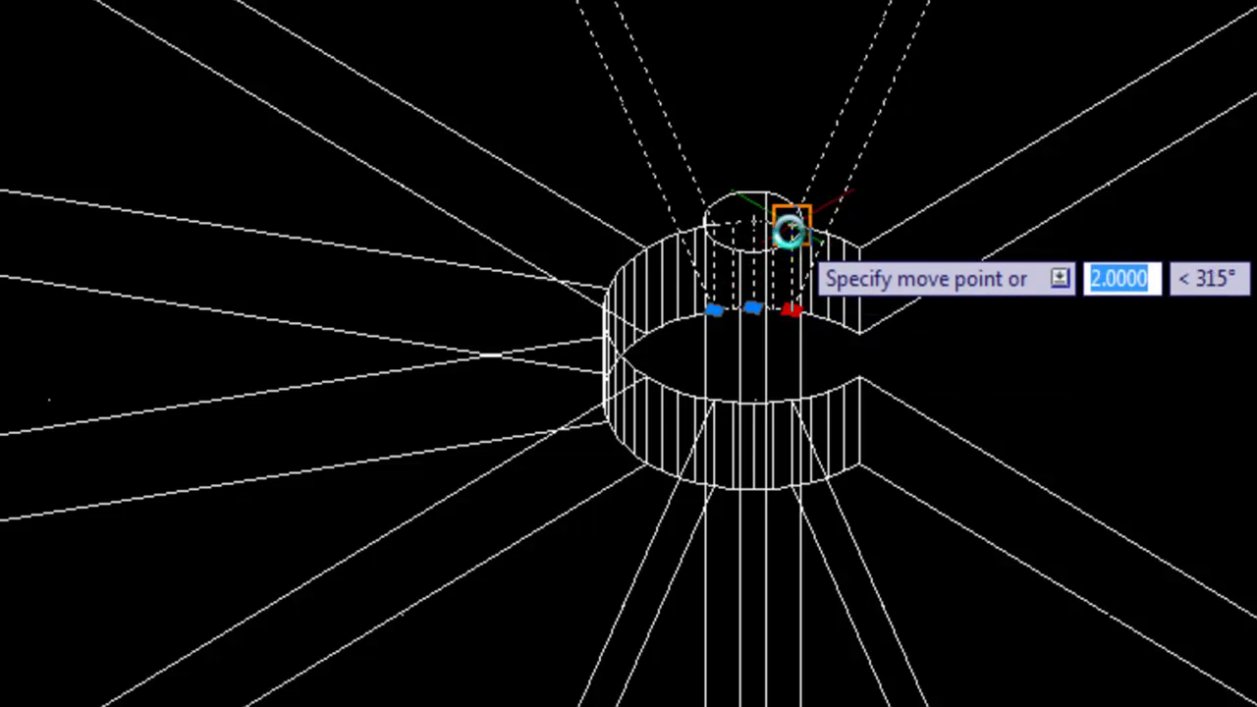
pyautogui.click(791, 230)
pyautogui.scroll(-4, 795, 393)
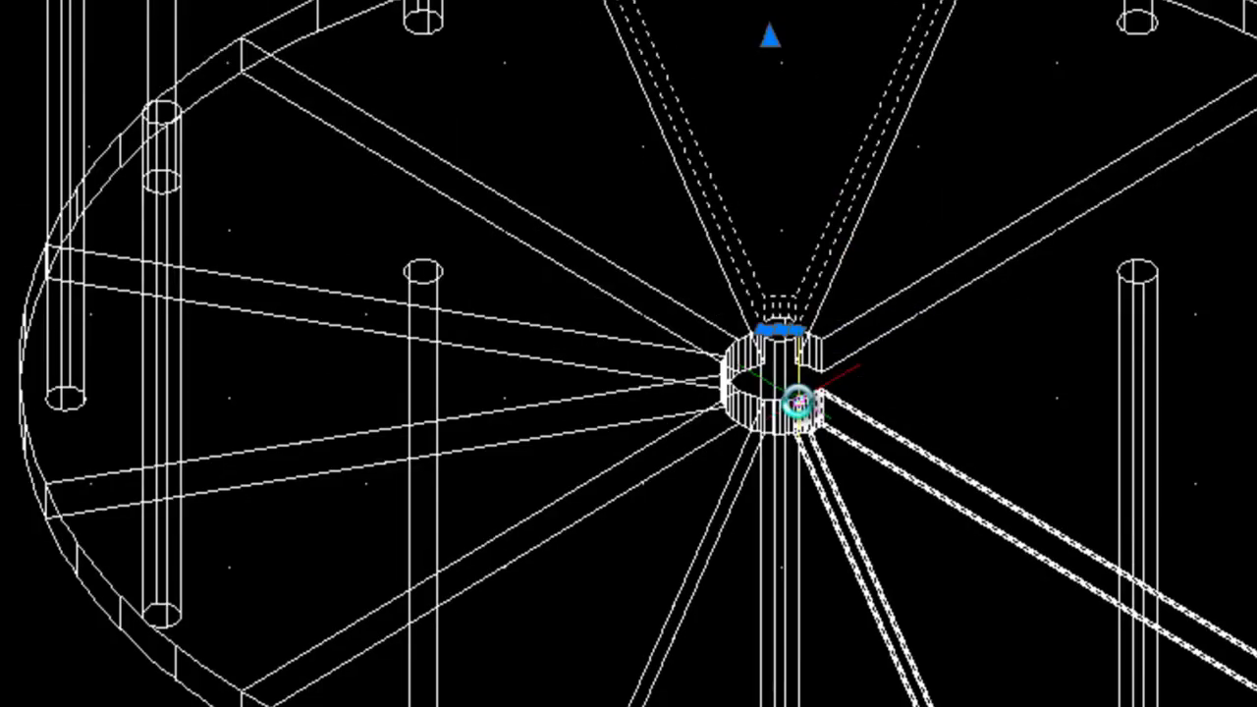
pyautogui.moveTo(798, 402)
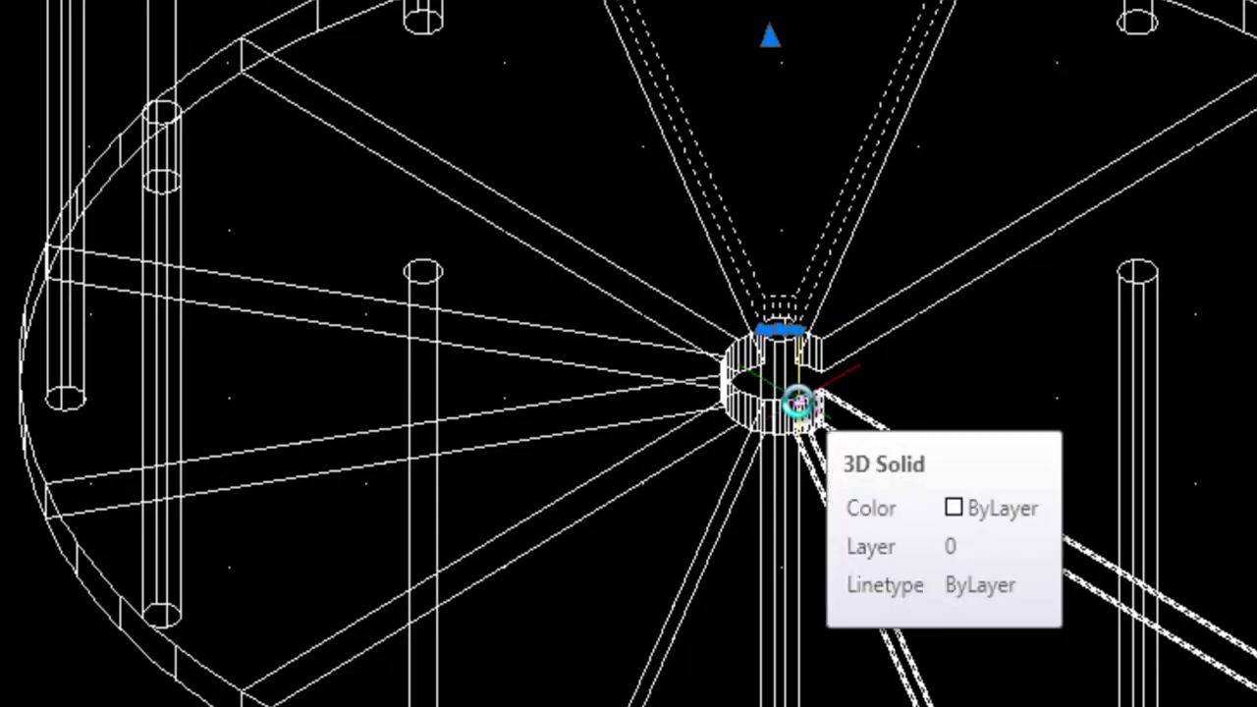
pyautogui.scroll(-2, 798, 403)
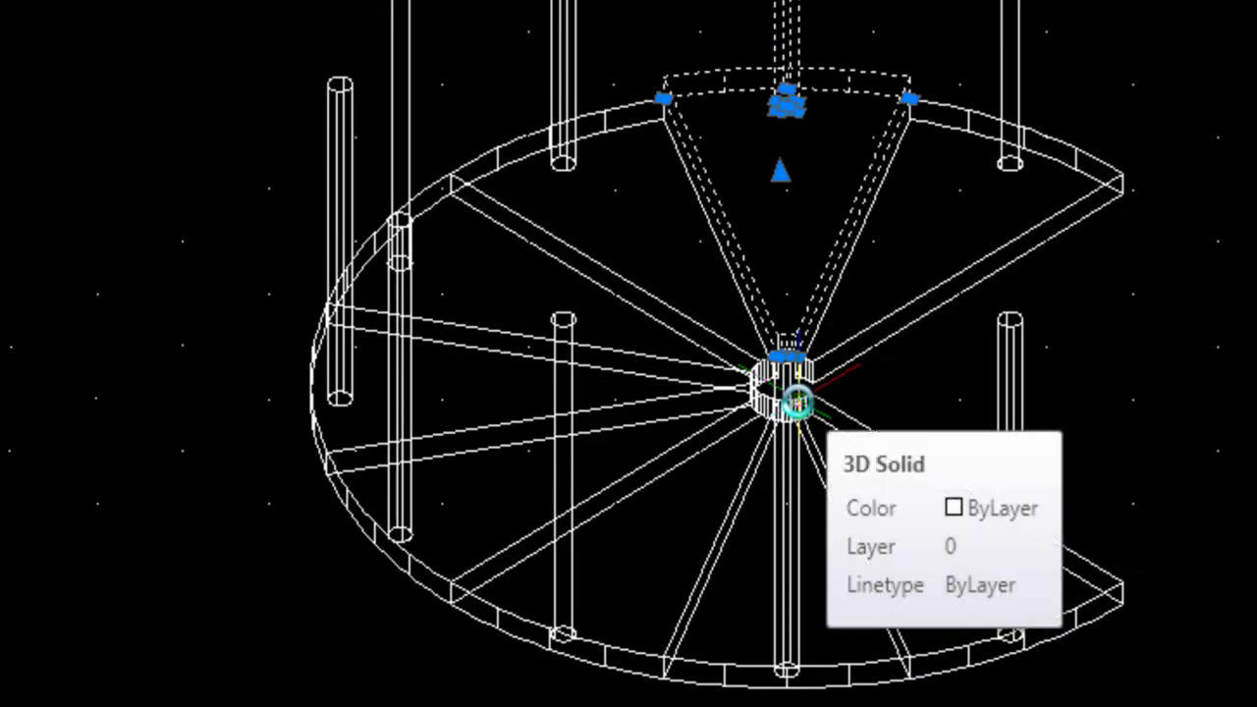
pyautogui.scroll(5, 798, 403)
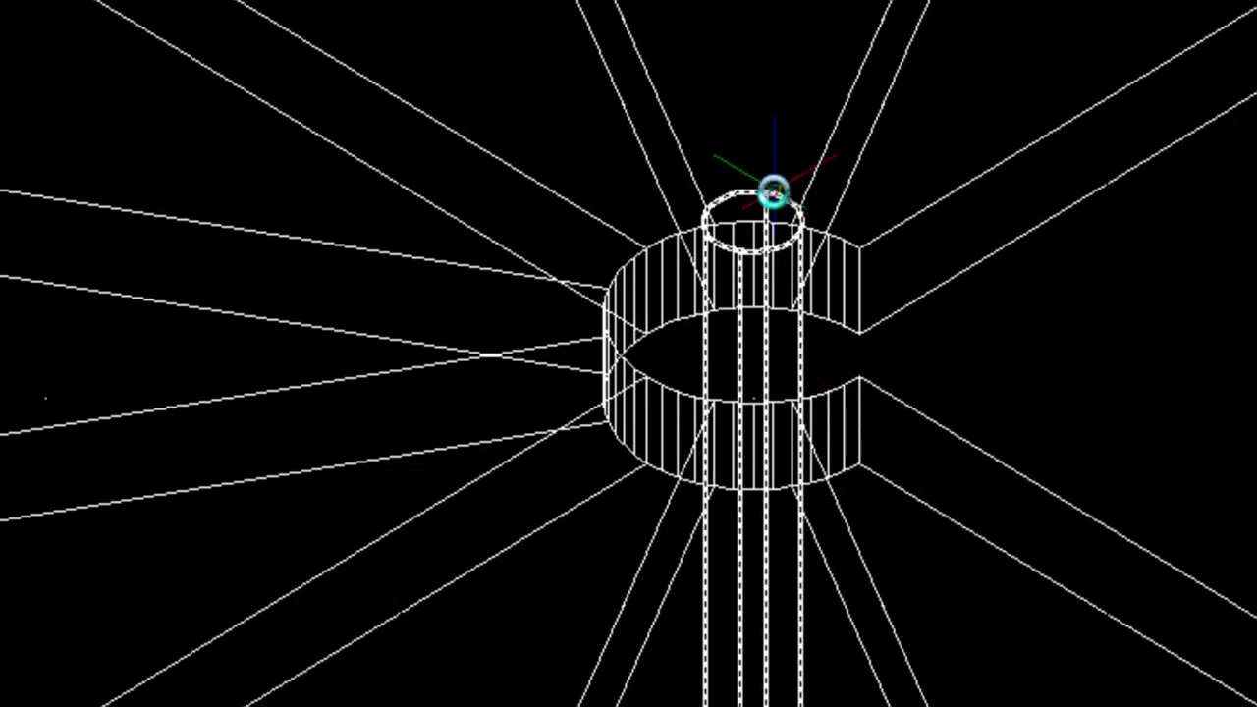
# Select the top step and grab its hub grip to reposition it.
pyautogui.click(837, 120)
pyautogui.scroll(-5, 814, 272)
pyautogui.scroll(-3, 819, 261)
pyautogui.click(814, 106)
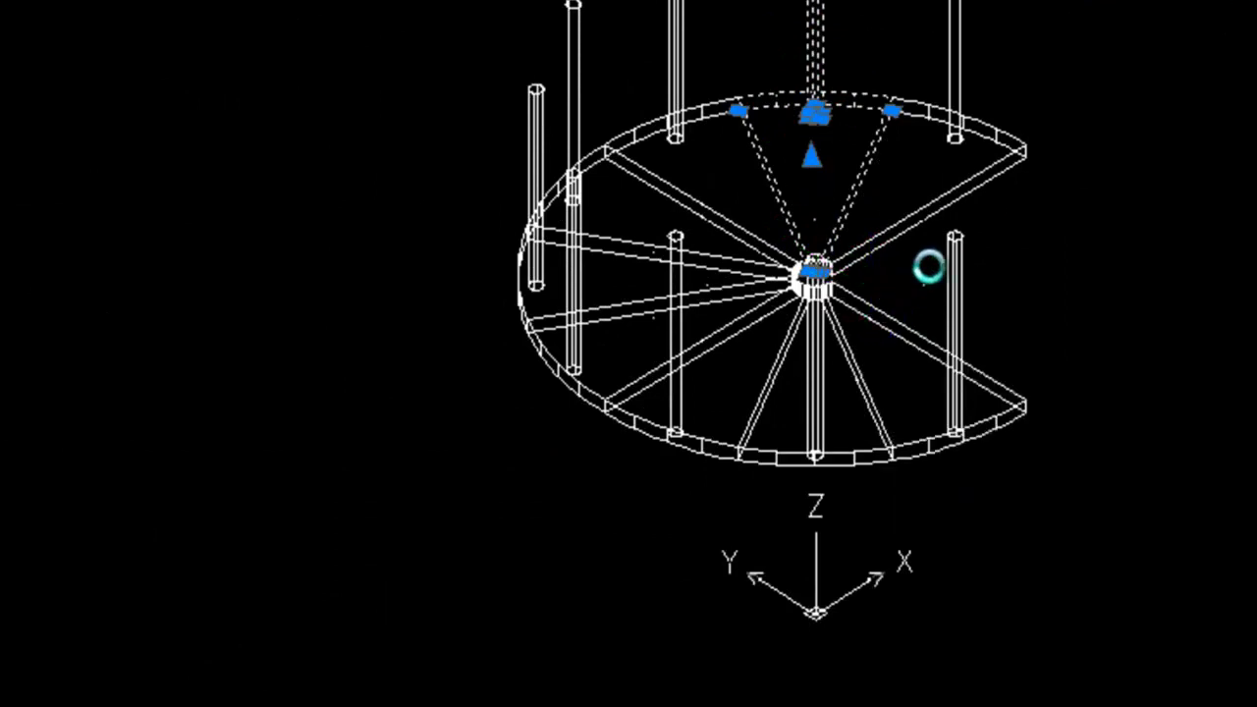
pyautogui.scroll(5, 814, 270)
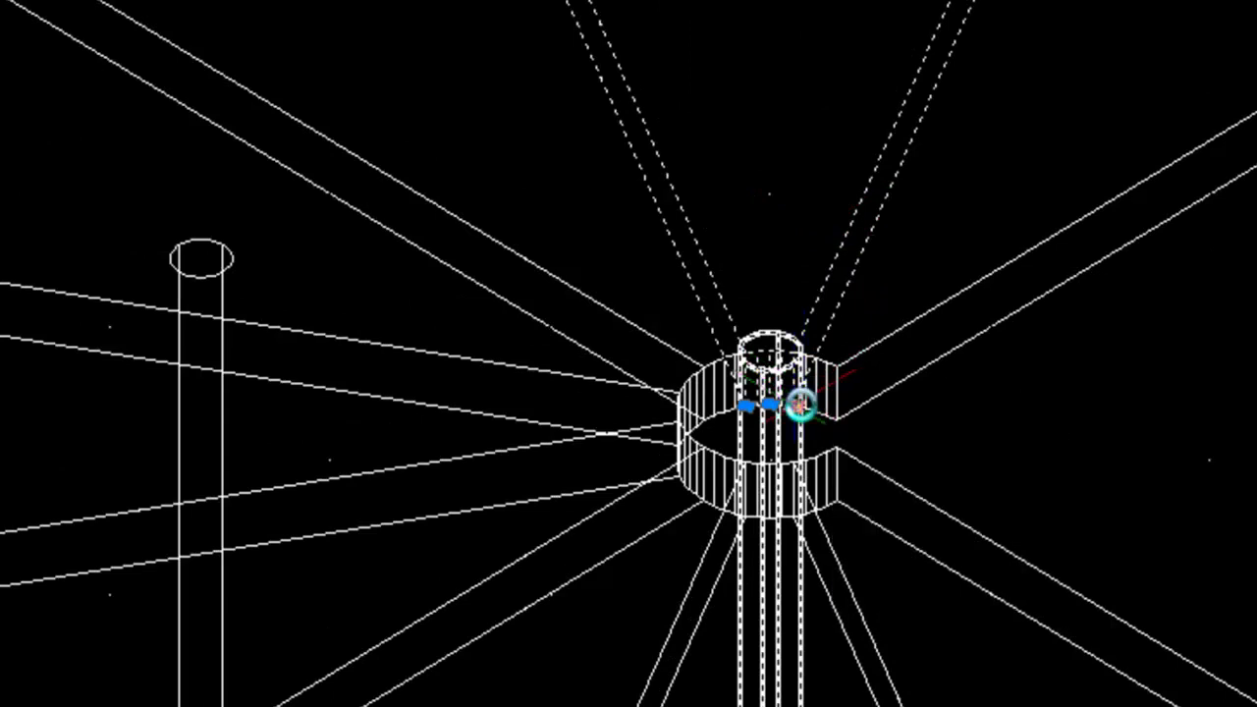
pyautogui.click(800, 404)
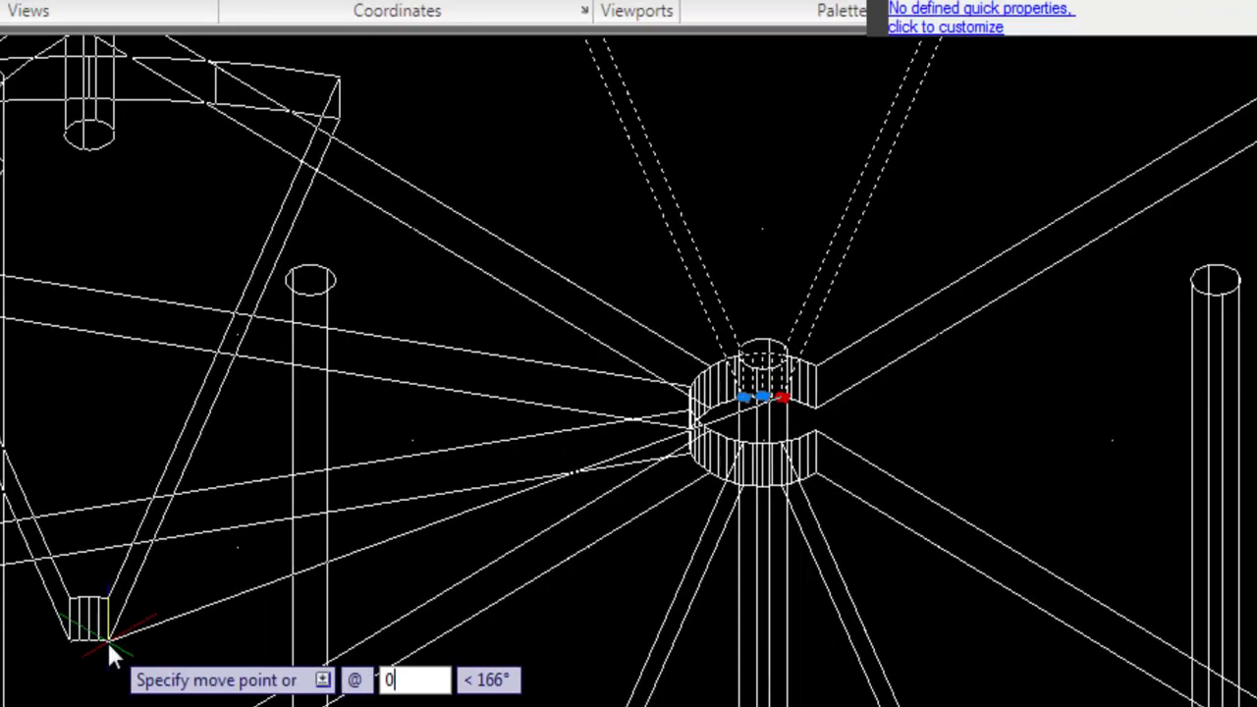
pyautogui.write('0')
# Apply the grip move to the top step, then undo it.
pyautogui.press('Tab')
pyautogui.write('1')
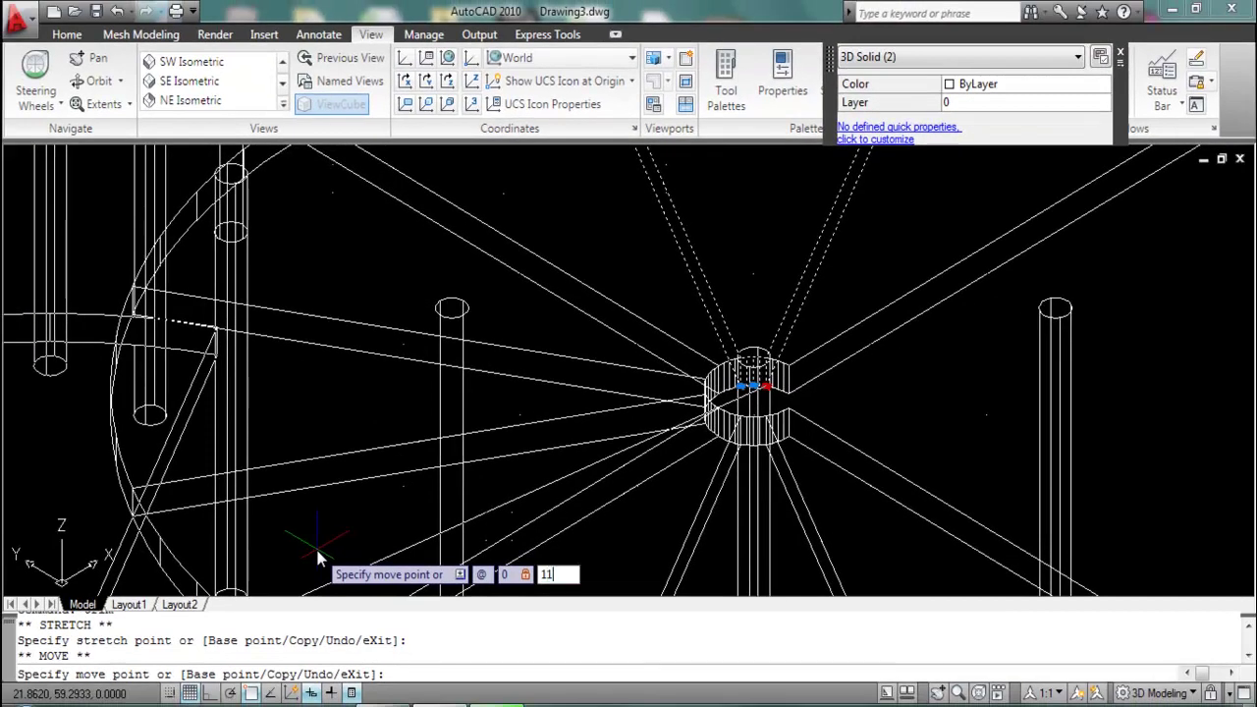
pyautogui.press('Return')
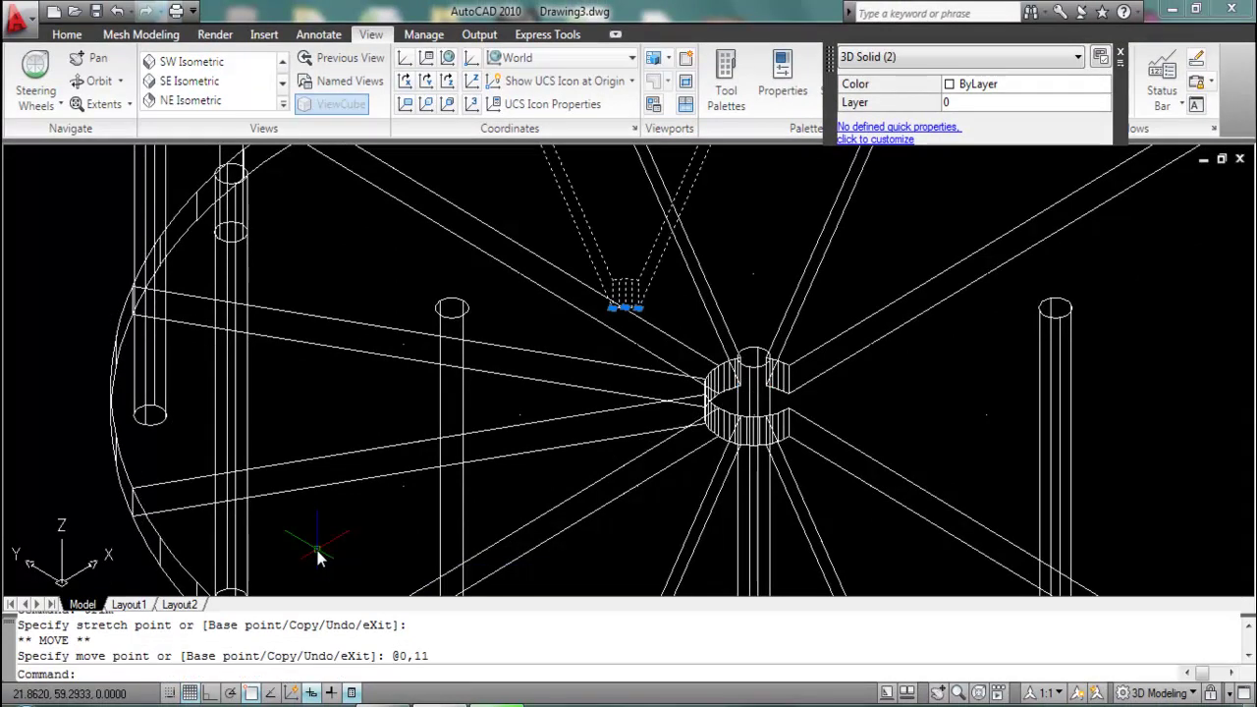
pyautogui.hotkey('ctrl', 'z')
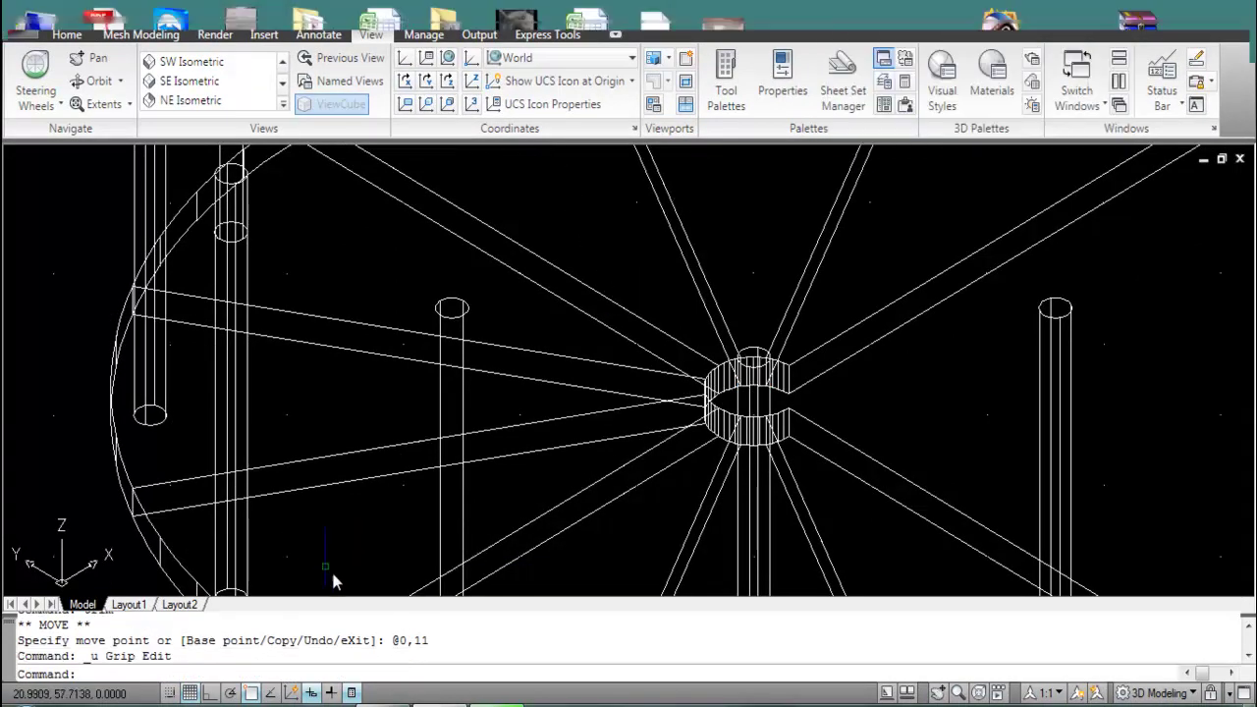
# Raise the rim tread and its post 11 units with a grip move.
pyautogui.scroll(-5, 828, 329)
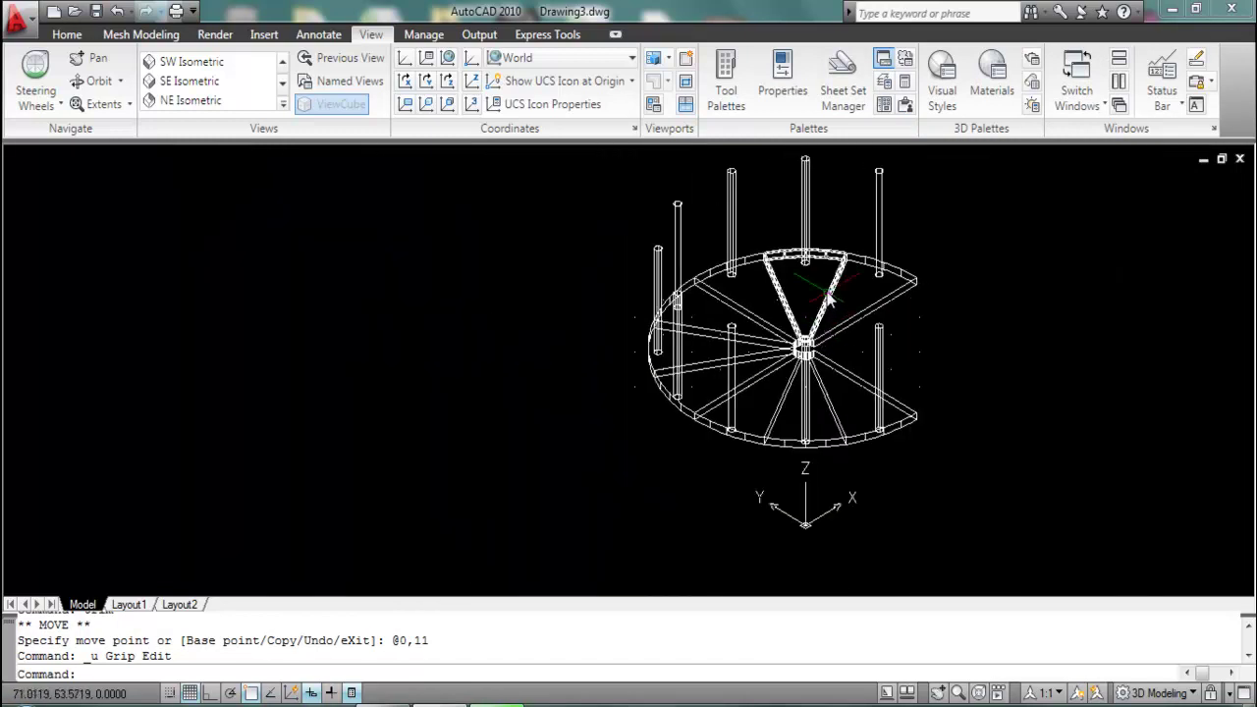
pyautogui.scroll(5, 828, 305)
pyautogui.click(821, 240)
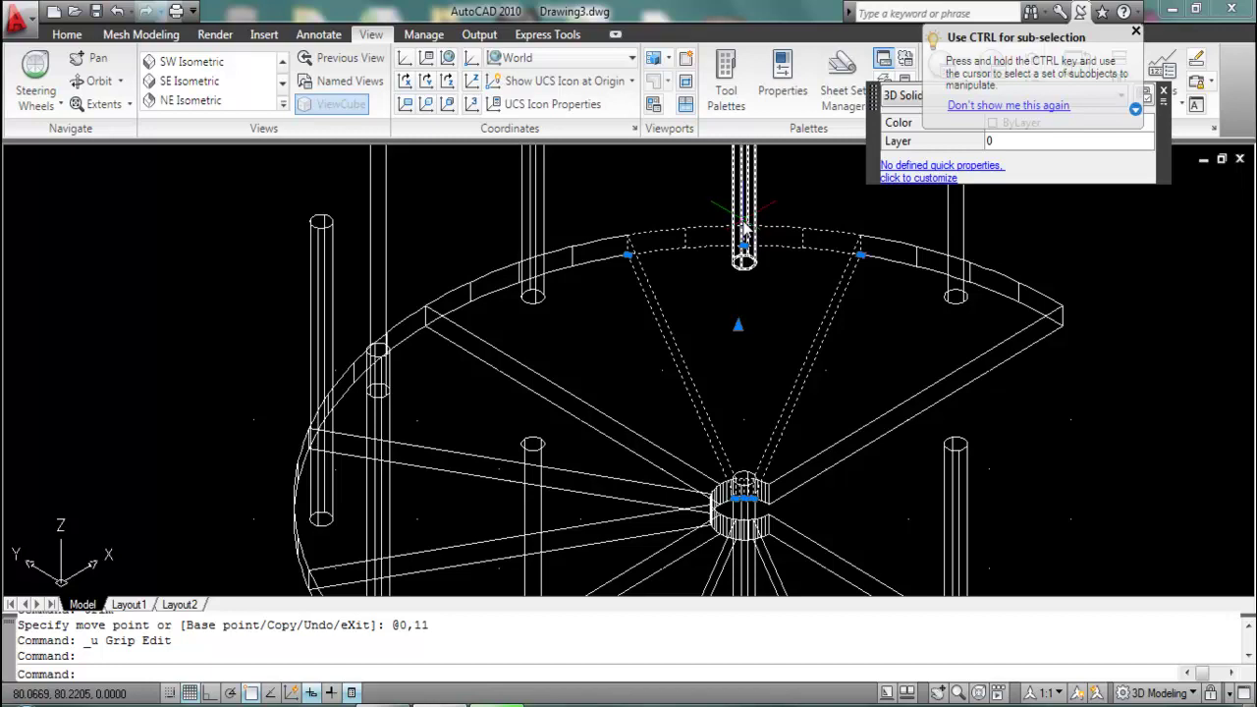
pyautogui.click(744, 228)
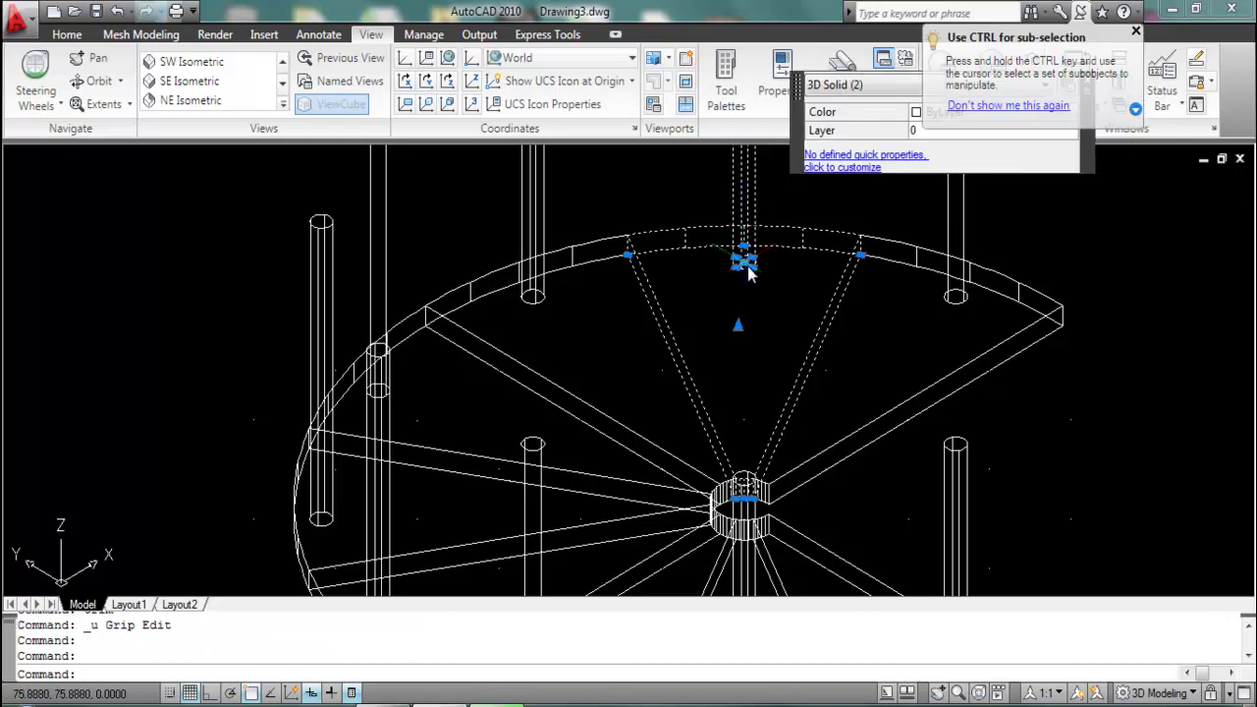
pyautogui.click(746, 263)
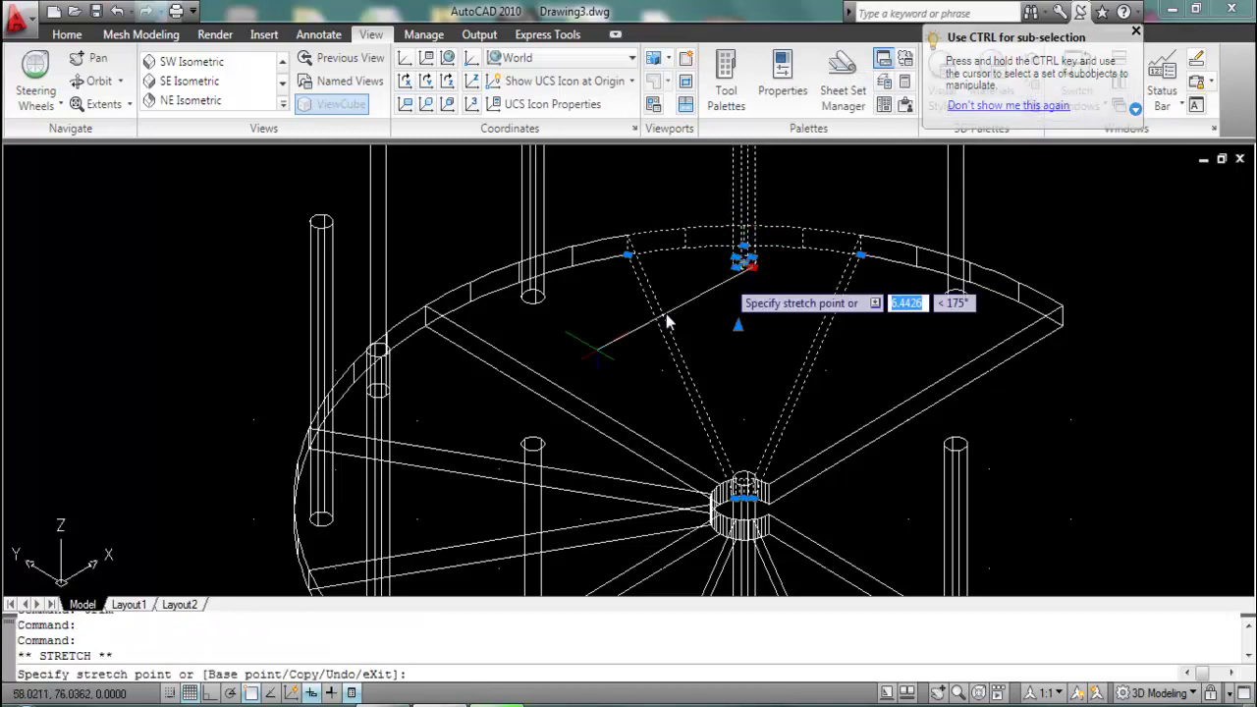
pyautogui.press('space')
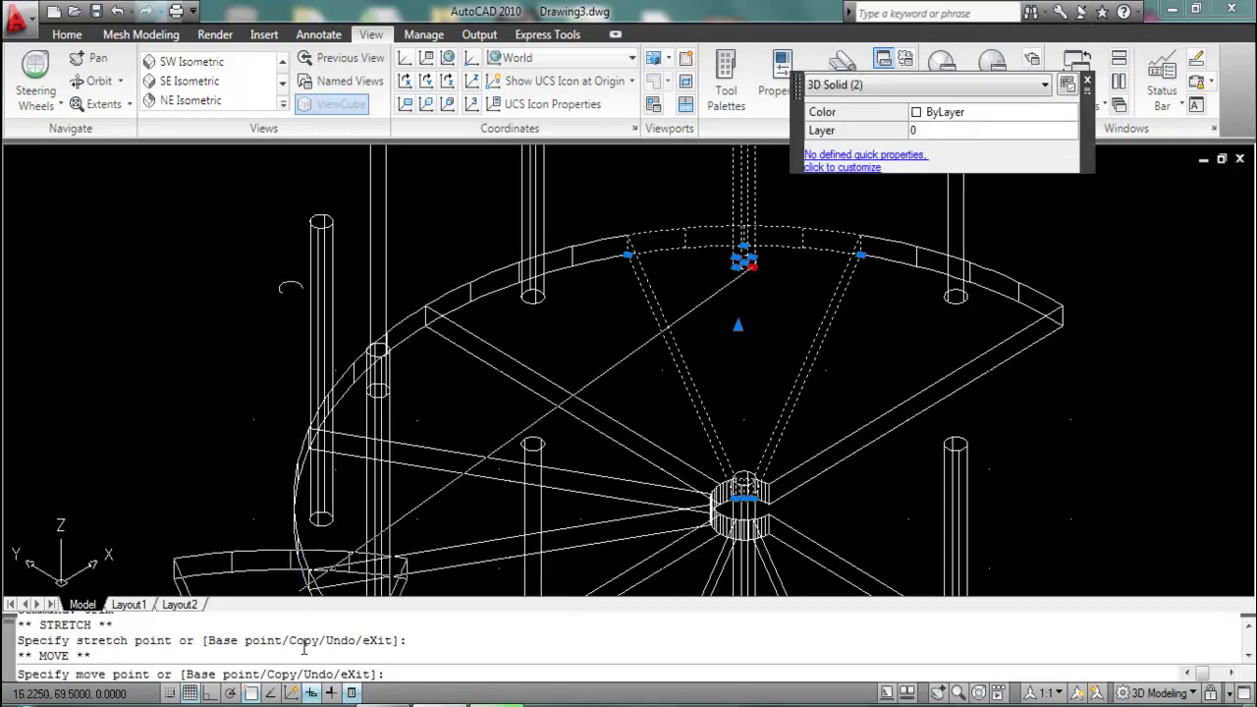
pyautogui.write('@0,0,11')
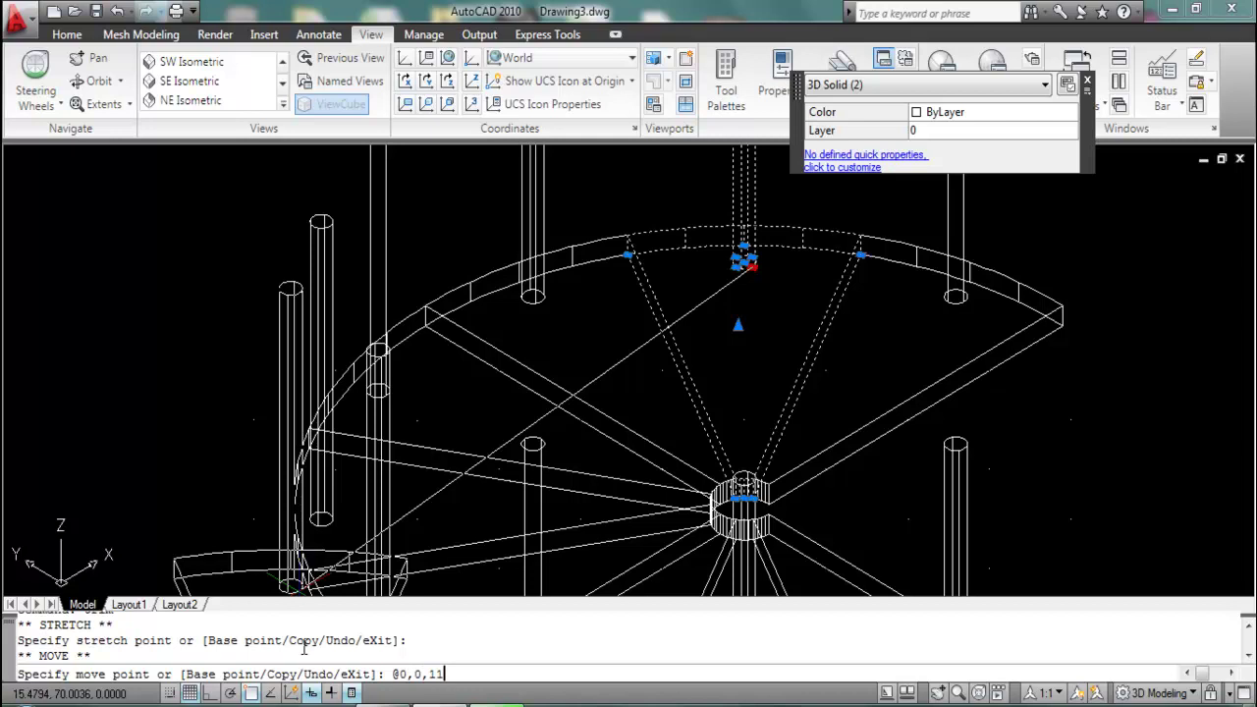
pyautogui.press('Return')
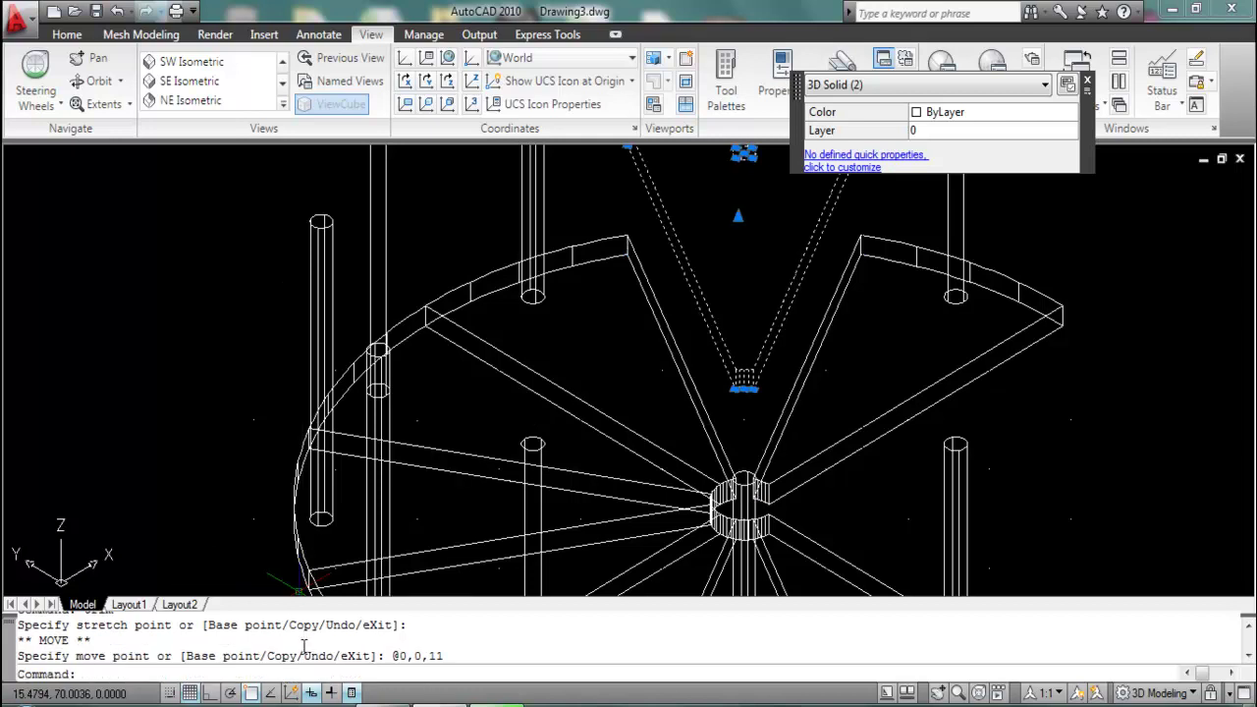
pyautogui.scroll(-2, 314, 641)
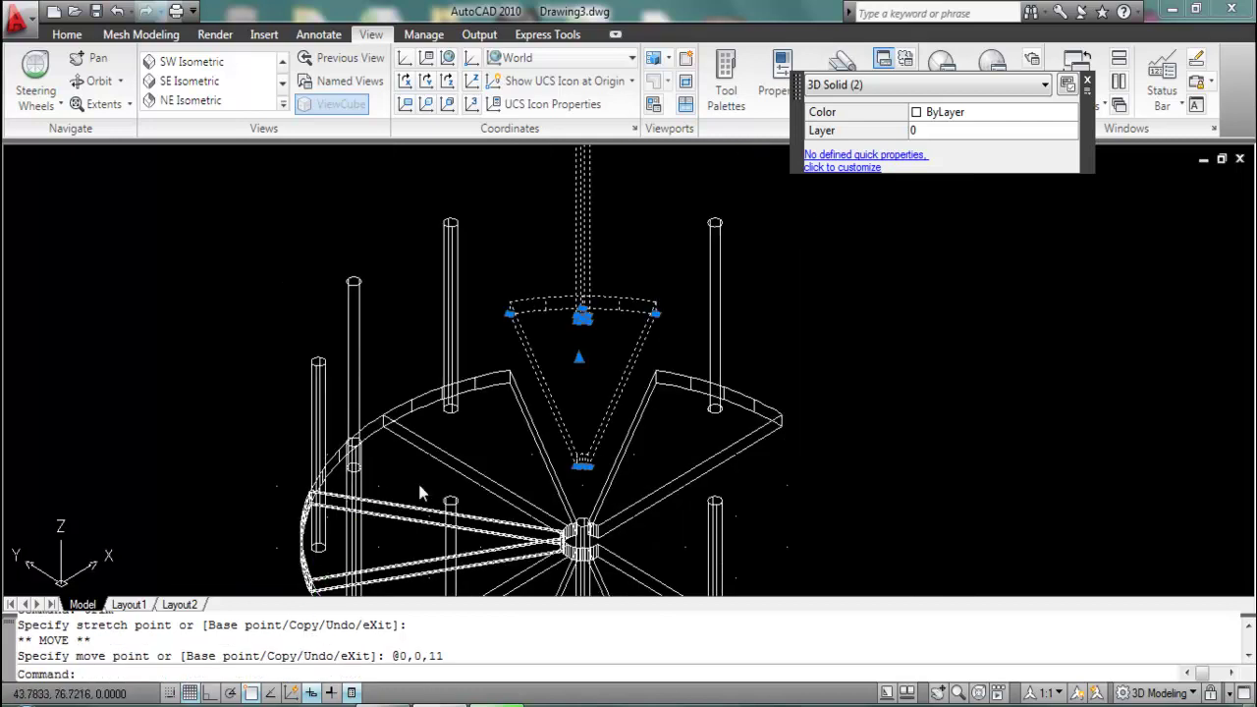
pyautogui.press('Escape')
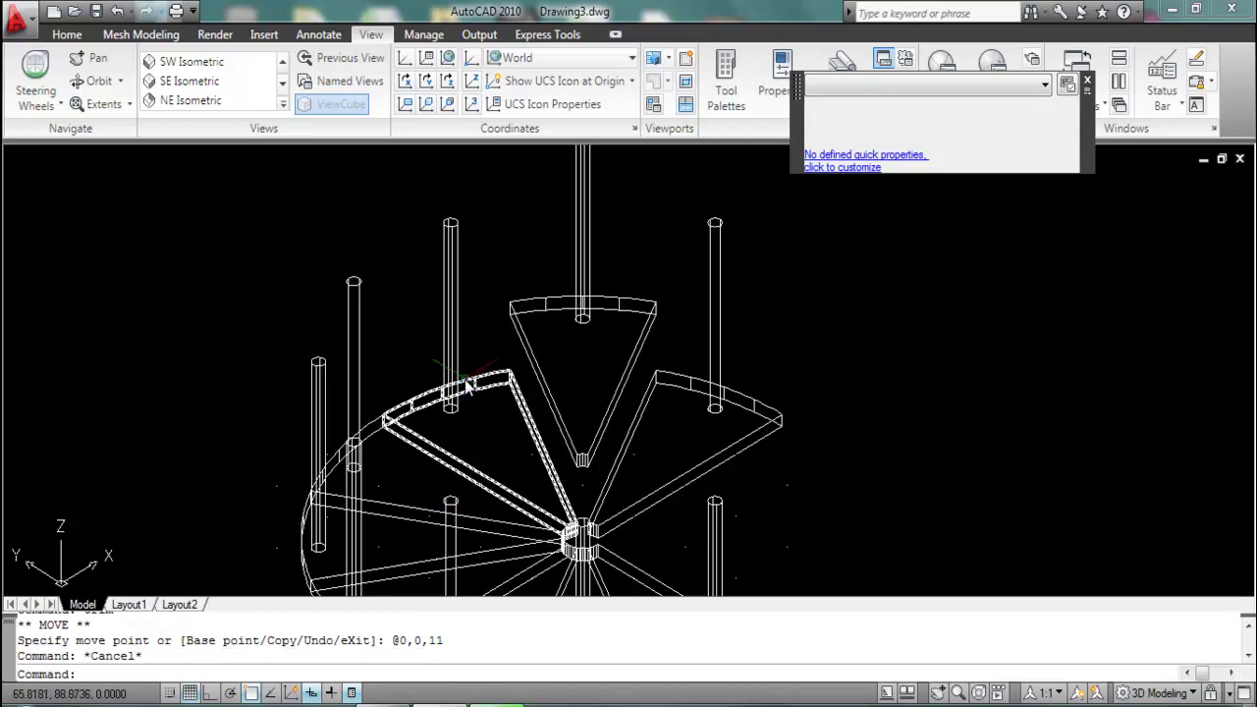
# Raise the next tread and its rim post 22 units with MOVE @0,0,22.
pyautogui.click(508, 393)
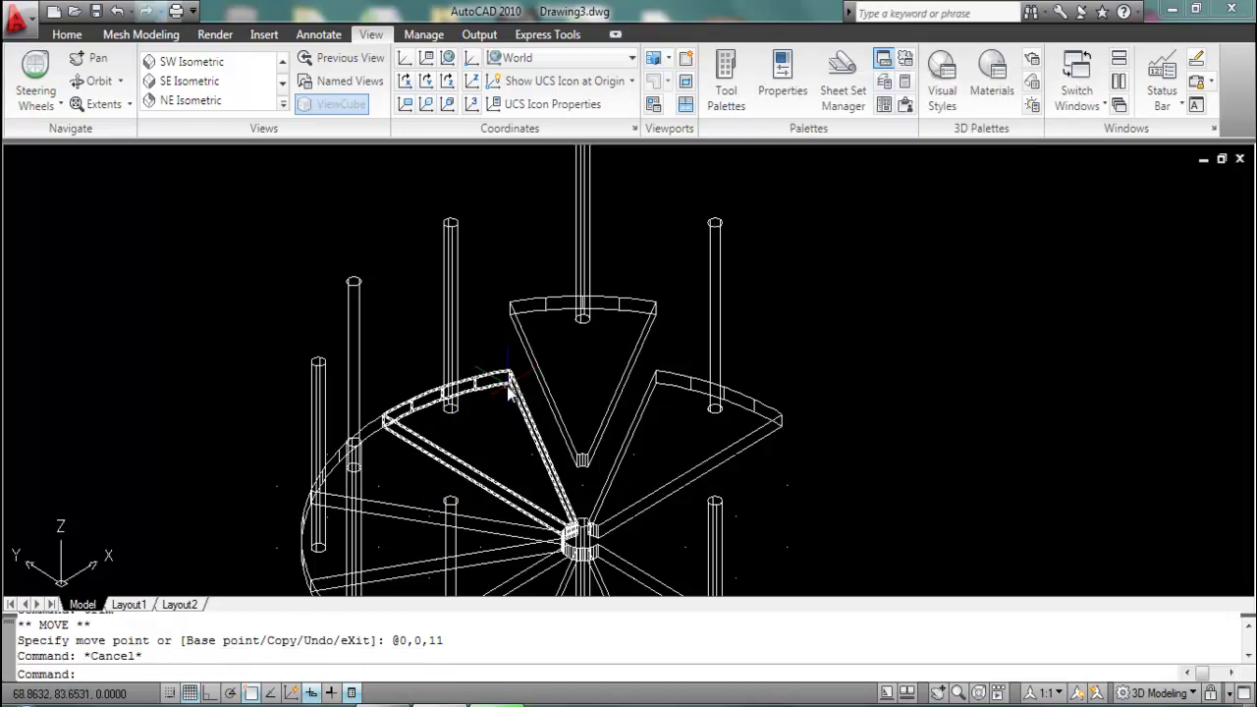
pyautogui.write('move')
pyautogui.press('Return')
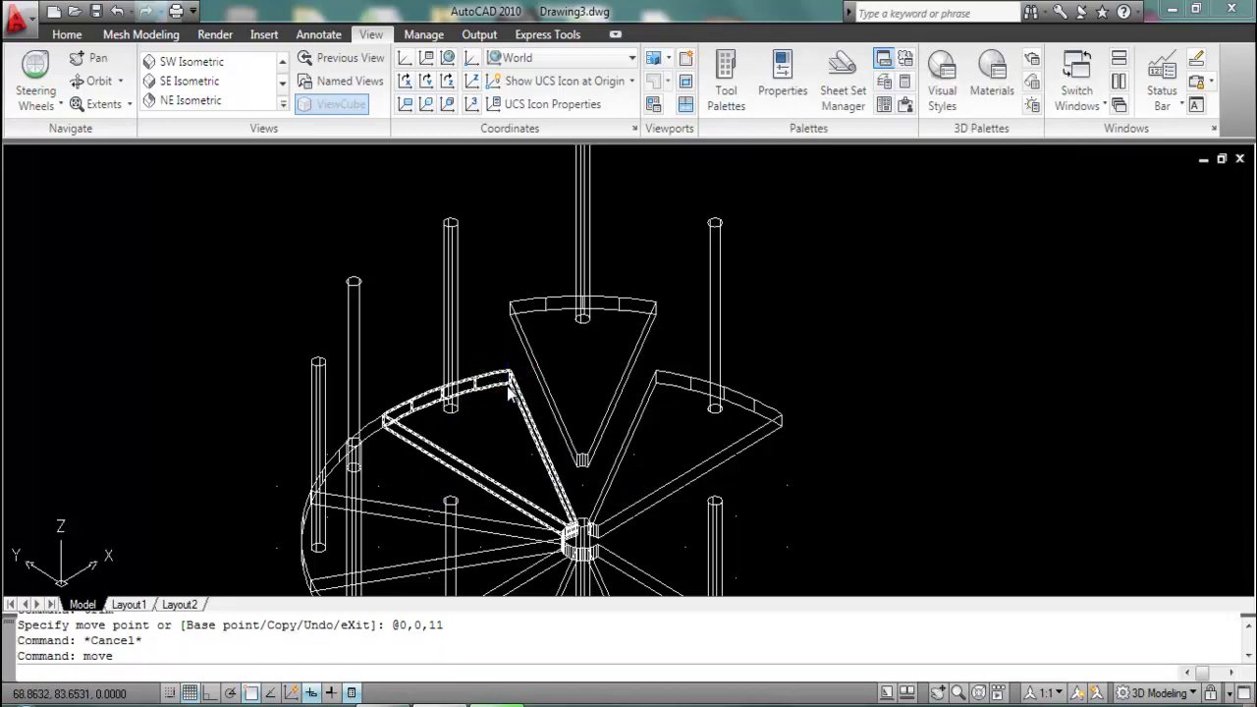
pyautogui.click(512, 390)
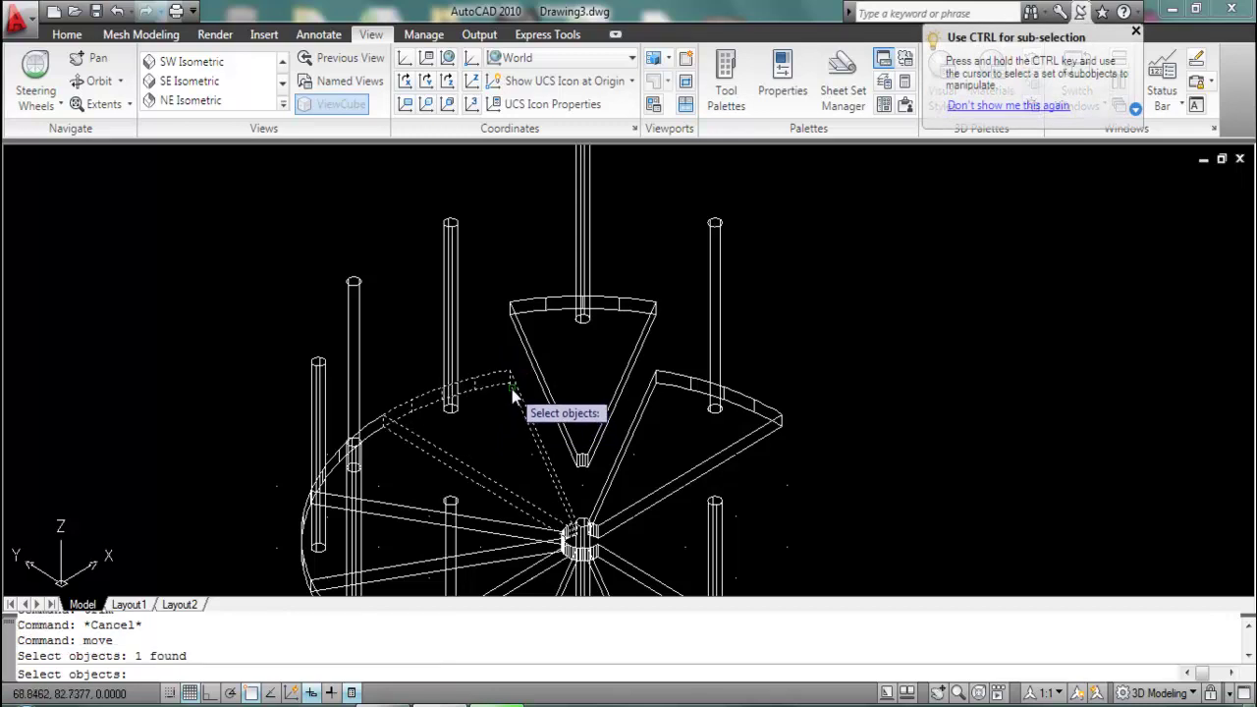
pyautogui.click(449, 395)
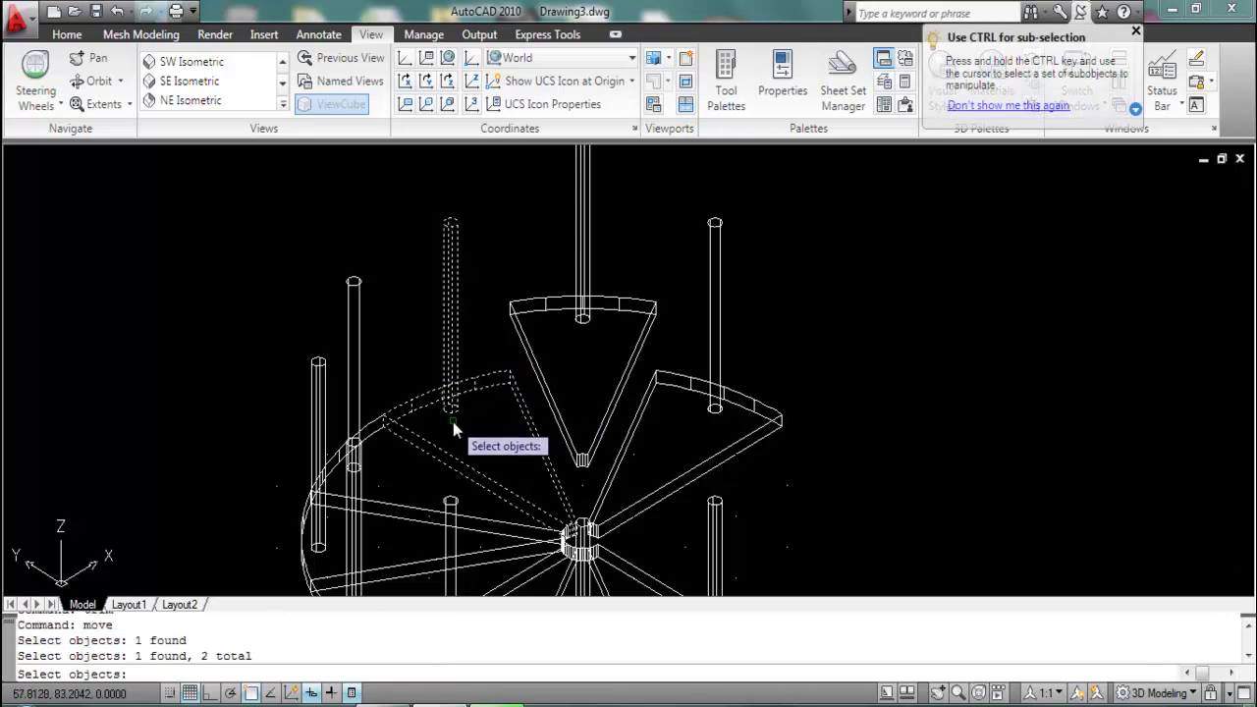
pyautogui.press('Return')
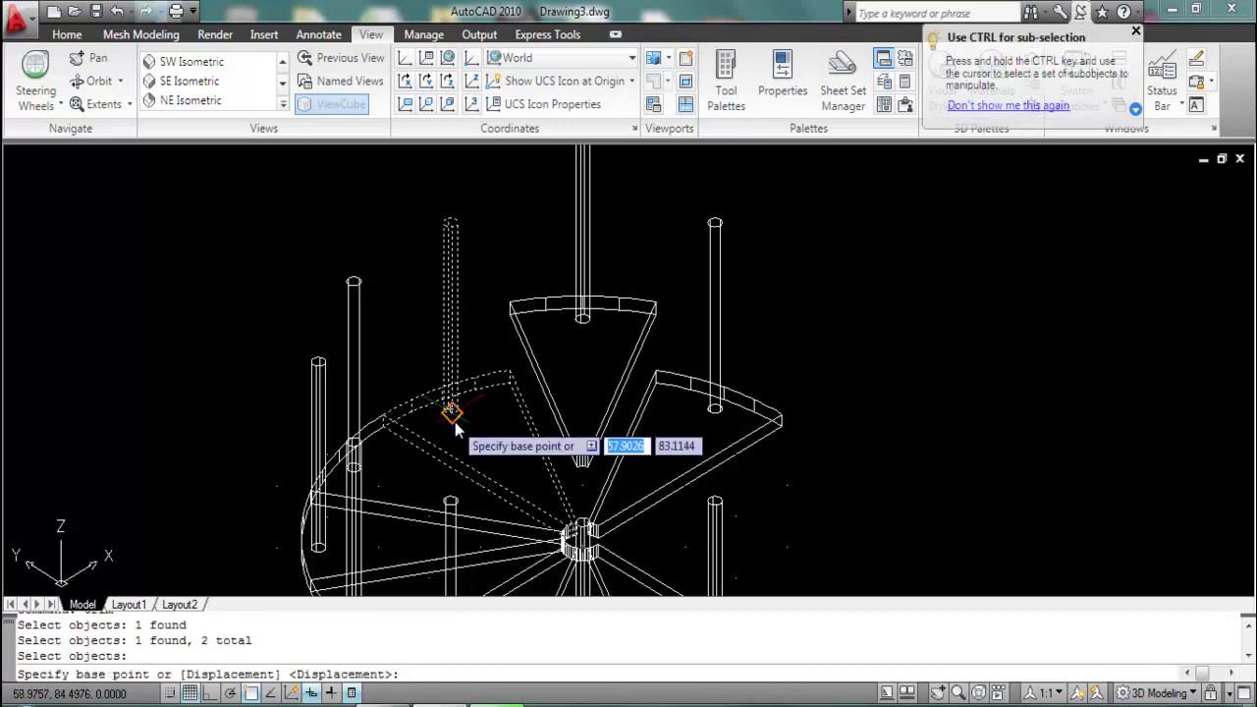
pyautogui.click(504, 387)
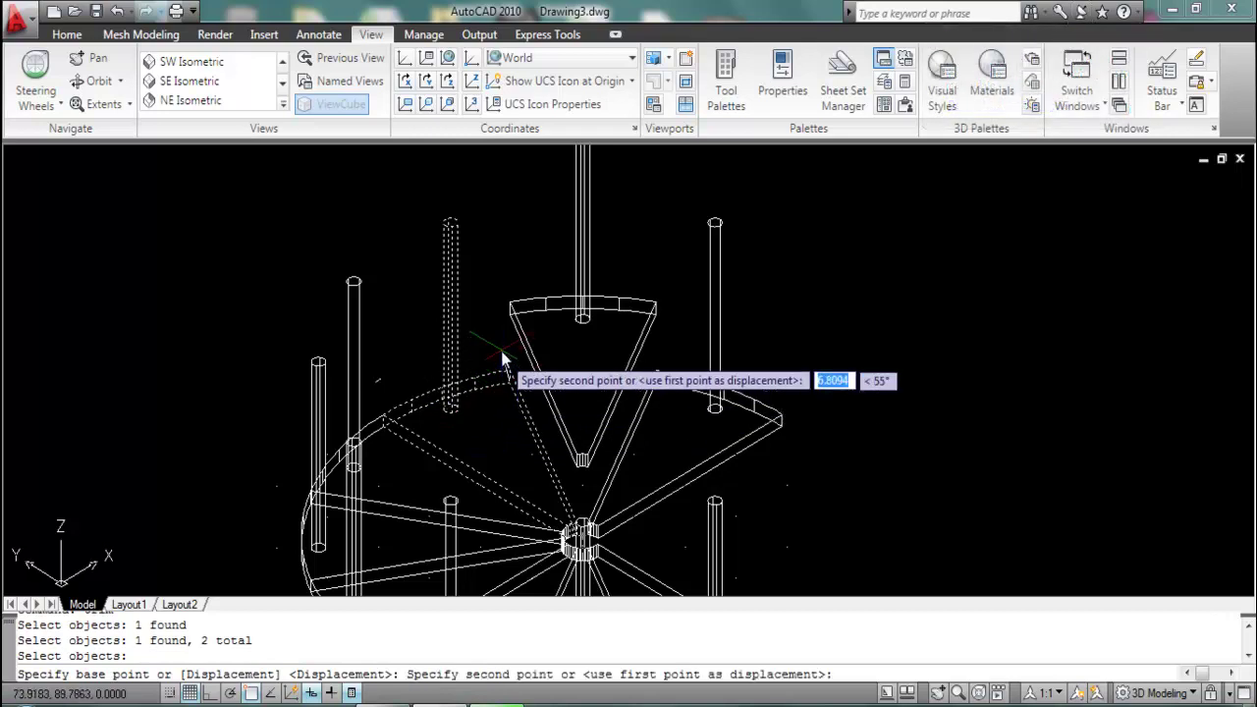
pyautogui.write('@0,0,22')
pyautogui.press('Return')
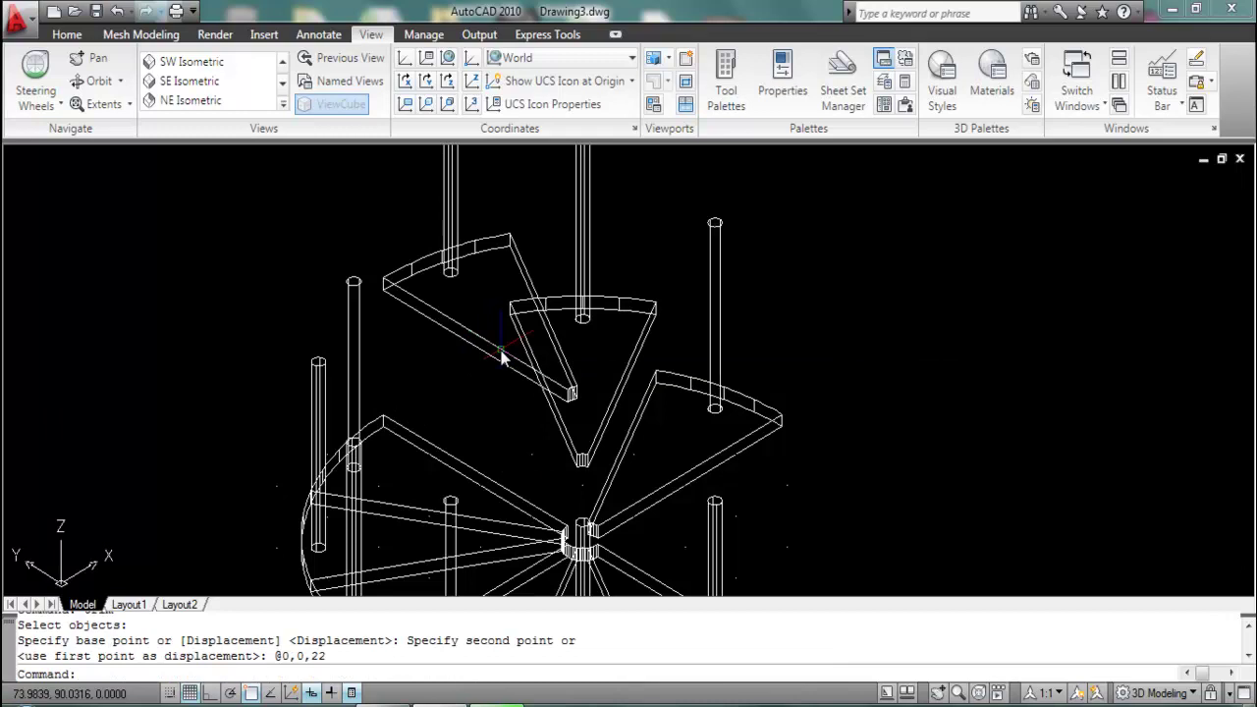
pyautogui.write('move')
pyautogui.press('Return')
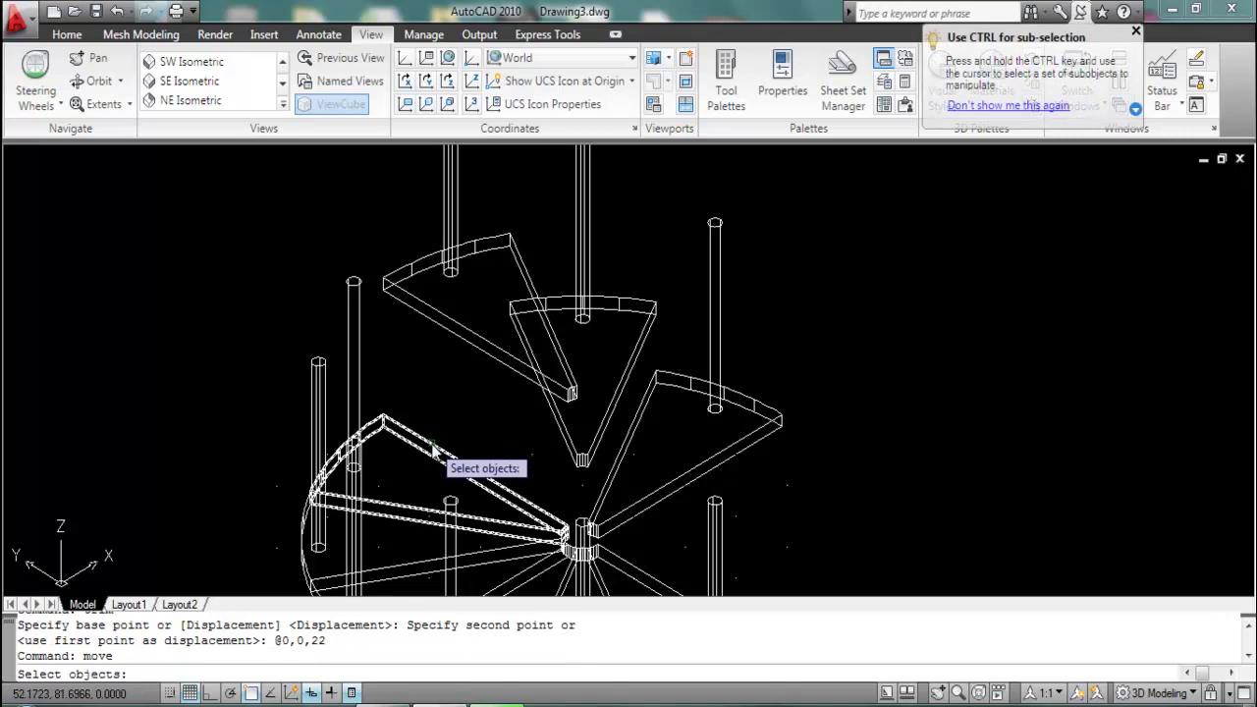
# Raise the next wedge tread and its rim post 33 units.
pyautogui.click(432, 449)
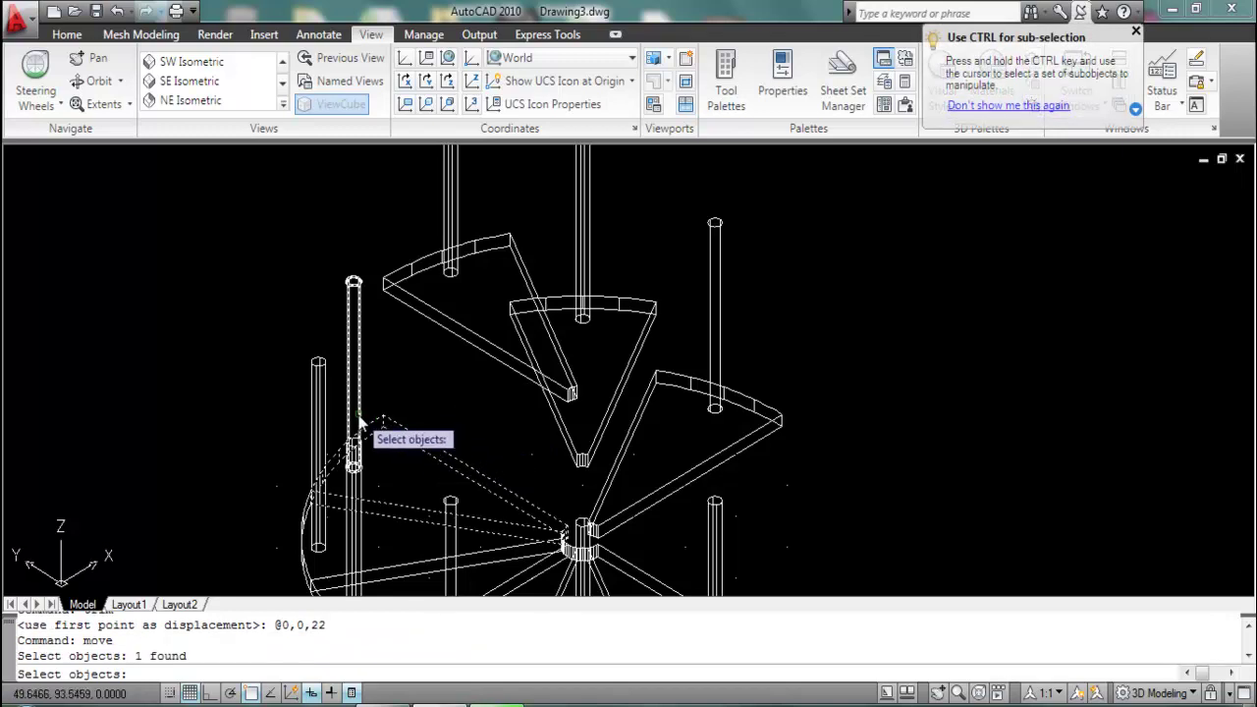
pyautogui.click(359, 422)
pyautogui.press('Return')
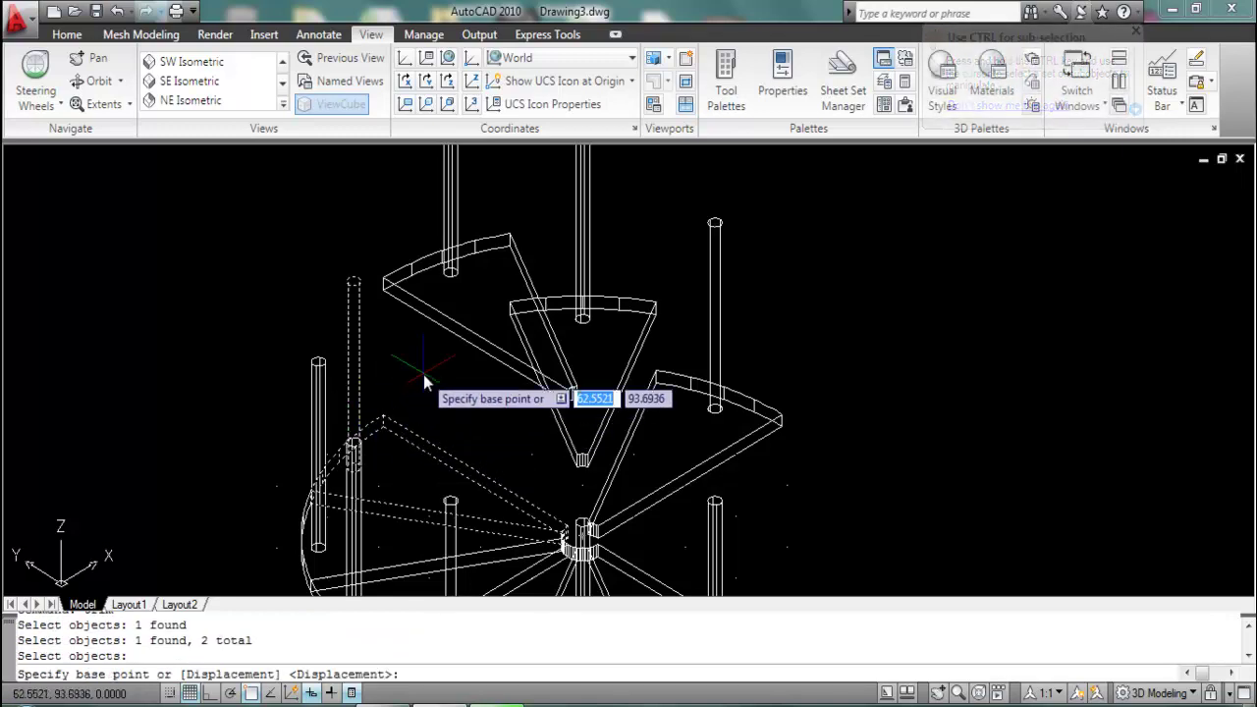
pyautogui.click(424, 381)
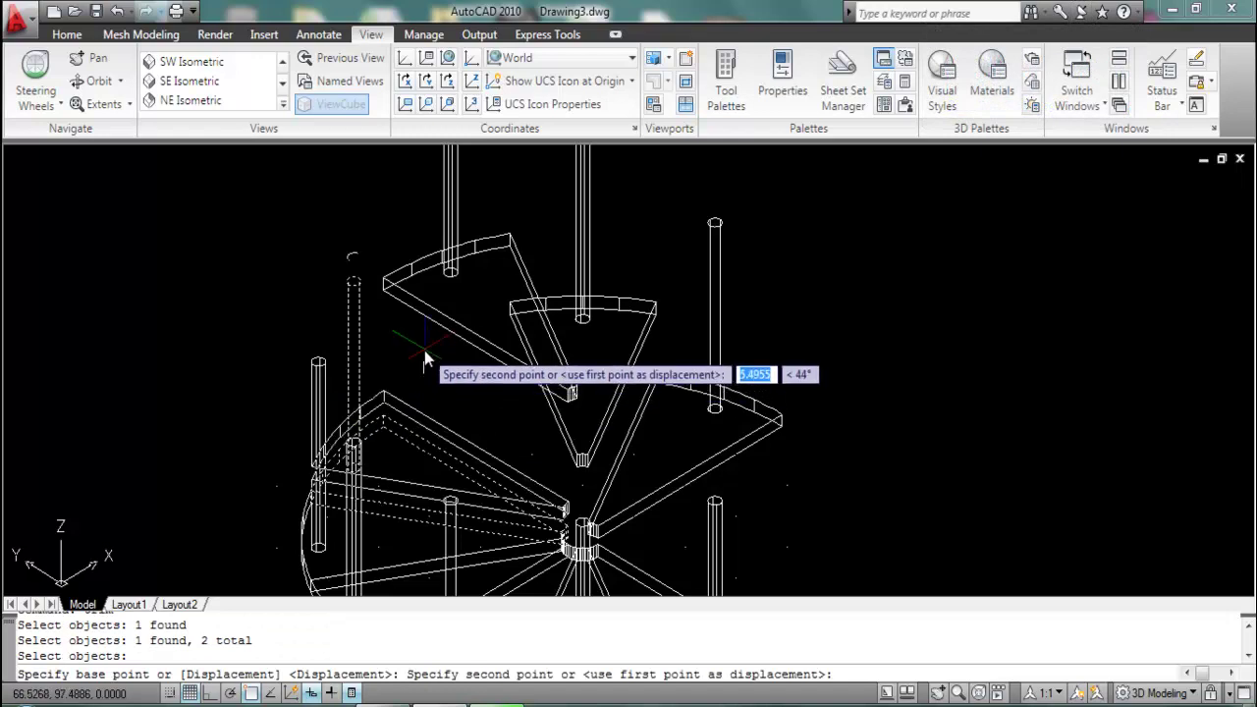
pyautogui.write(',0,33')
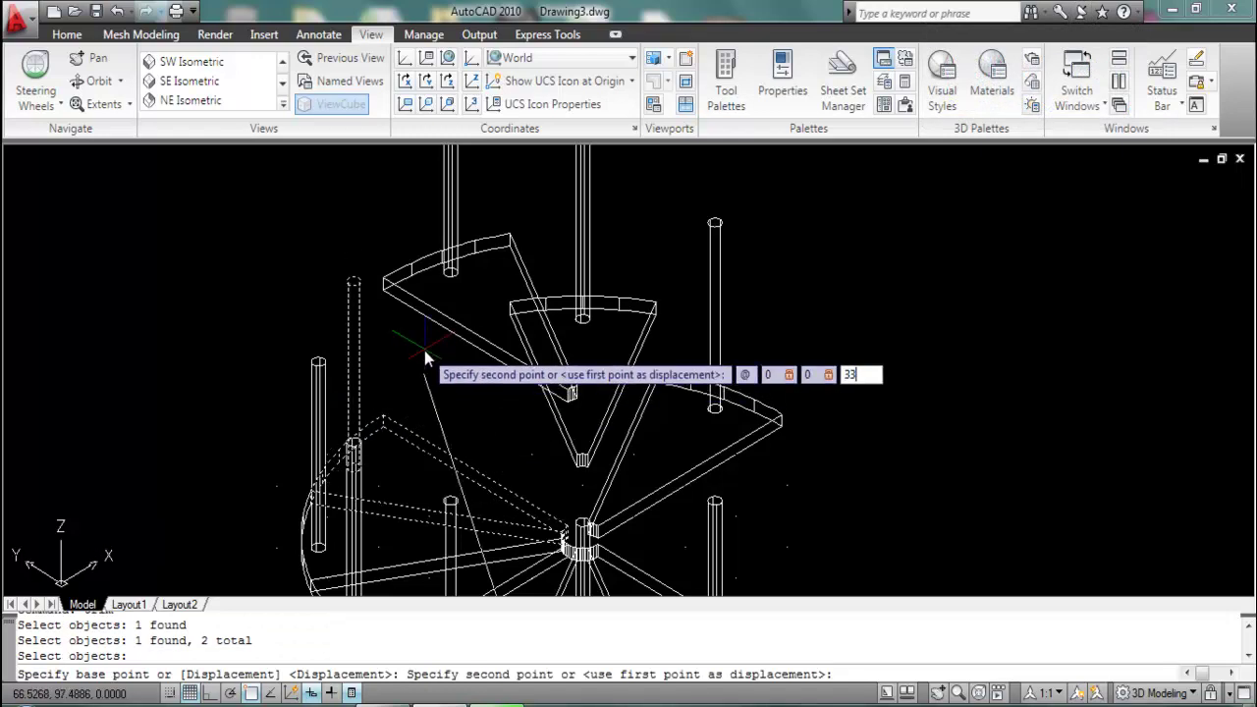
pyautogui.press('Return')
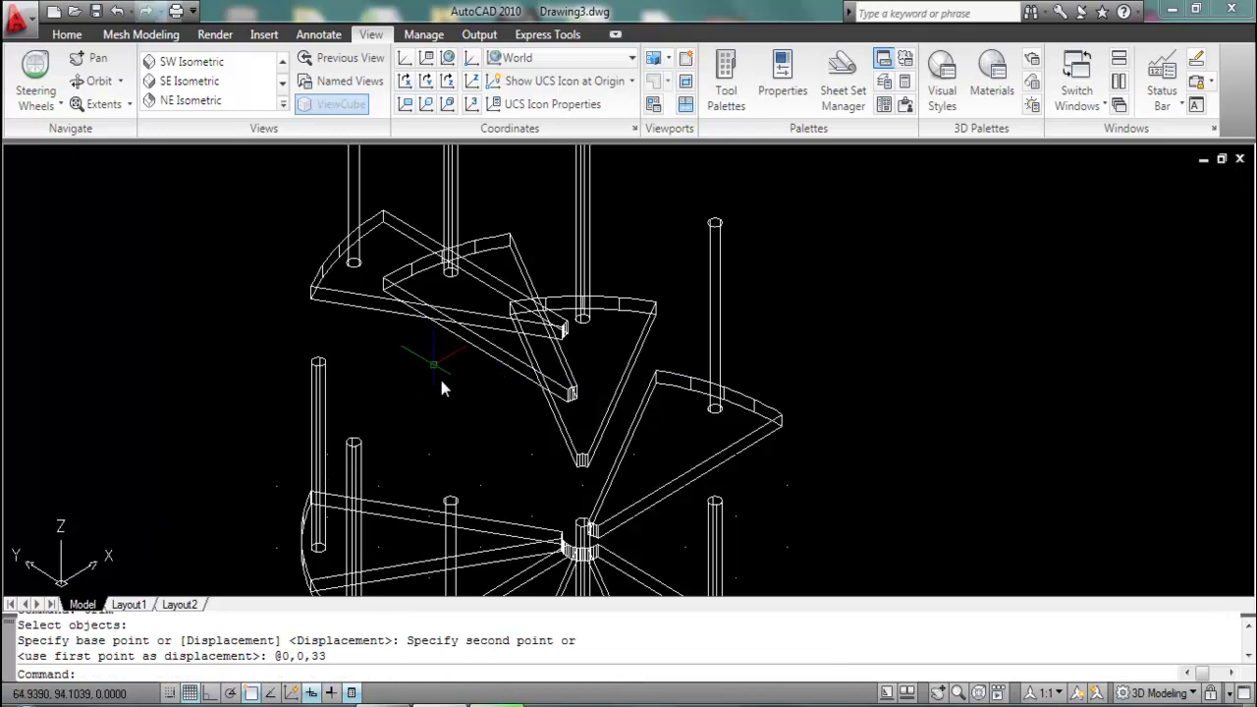
# Raise the following tread and its rim post 44 units with MOVE.
pyautogui.write('move')
pyautogui.press('Return')
pyautogui.click(425, 521)
pyautogui.click(421, 525)
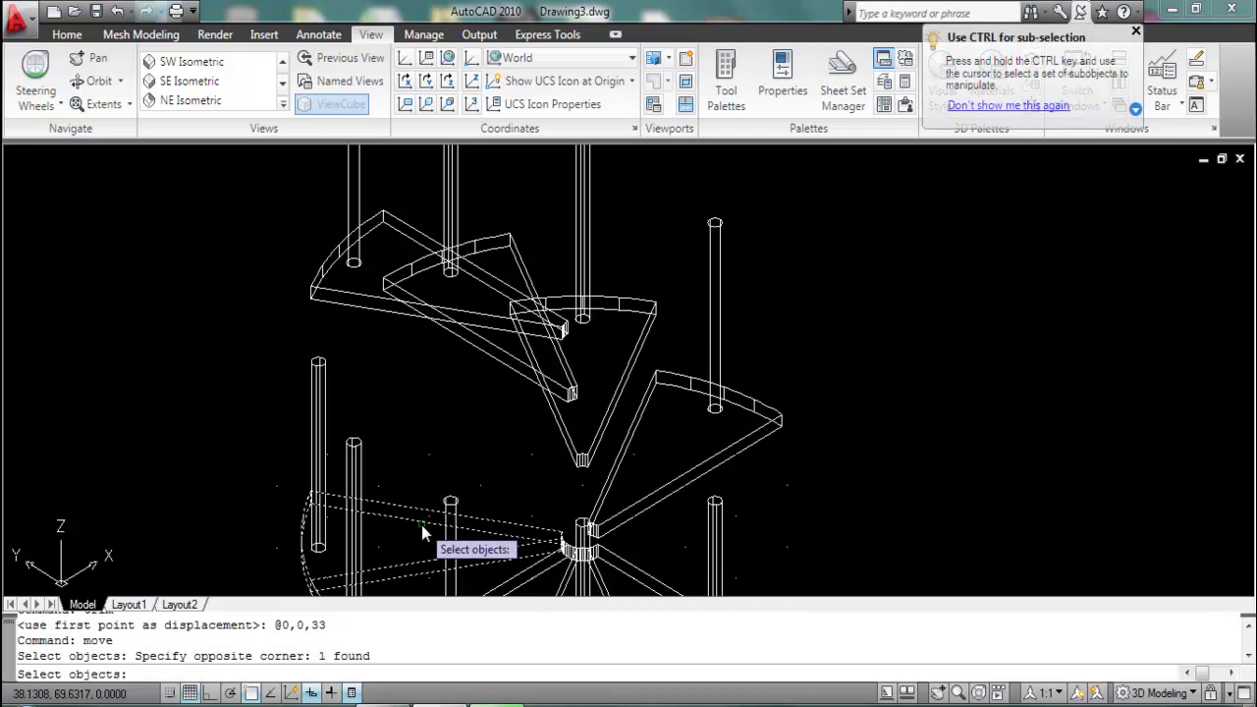
pyautogui.click(311, 472)
pyautogui.press('Return')
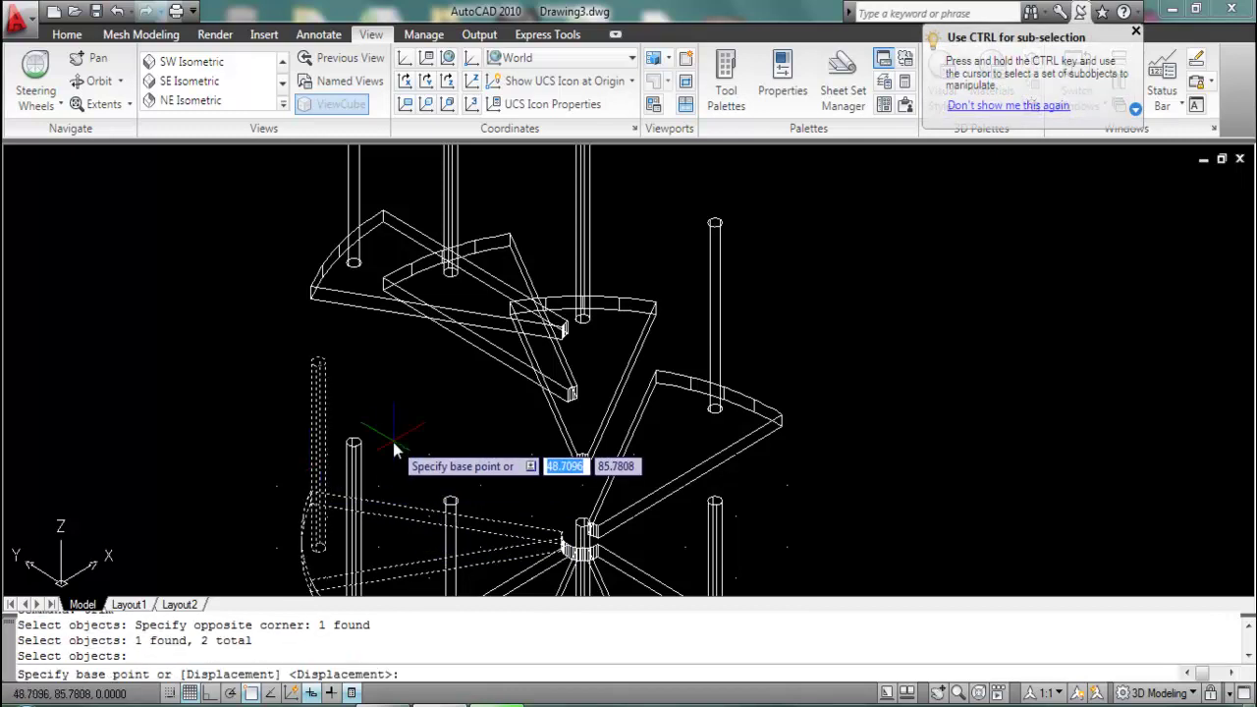
pyautogui.click(398, 447)
pyautogui.write('0,0,44')
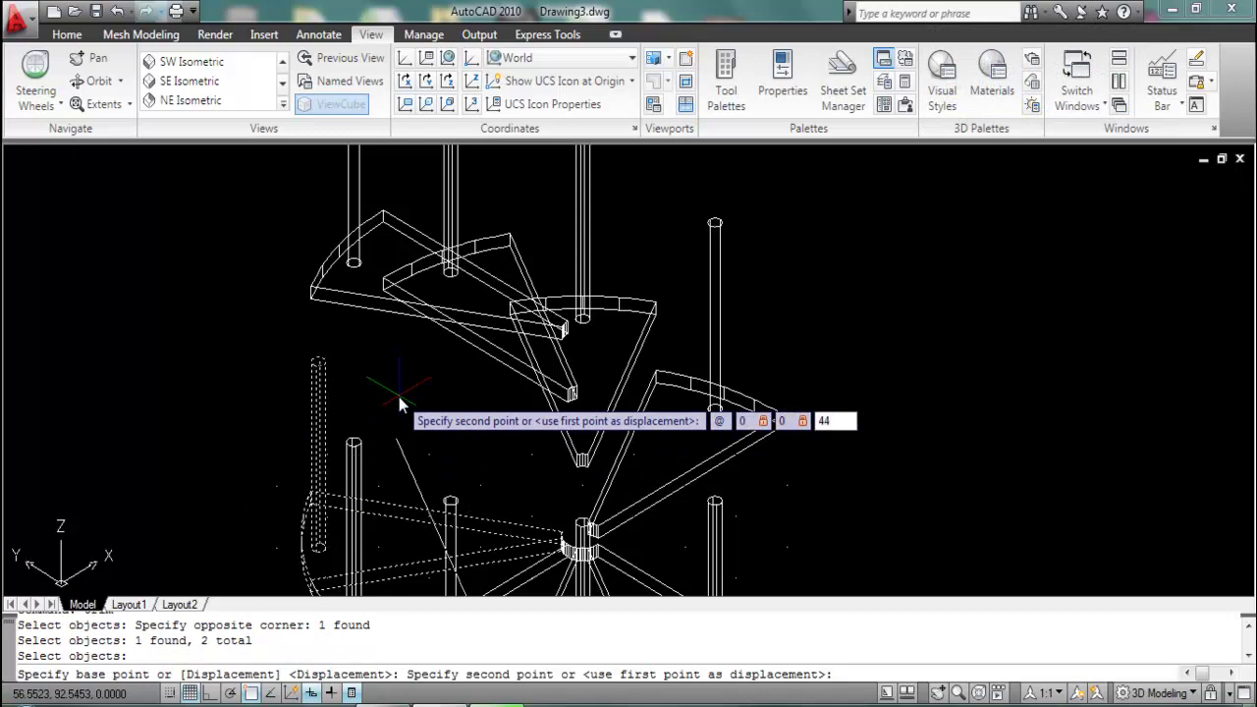
pyautogui.press('Return')
pyautogui.scroll(-2, 523, 429)
pyautogui.scroll(-2, 522, 429)
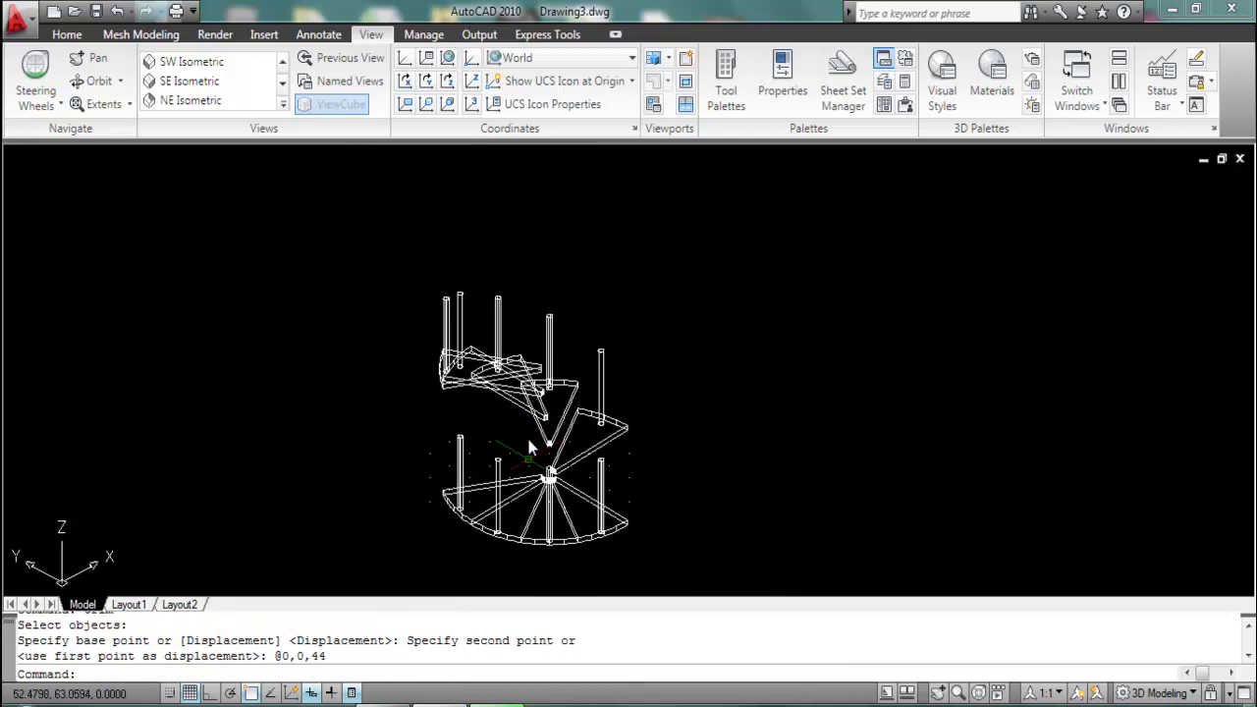
pyautogui.scroll(5, 476, 535)
pyautogui.write('mov')
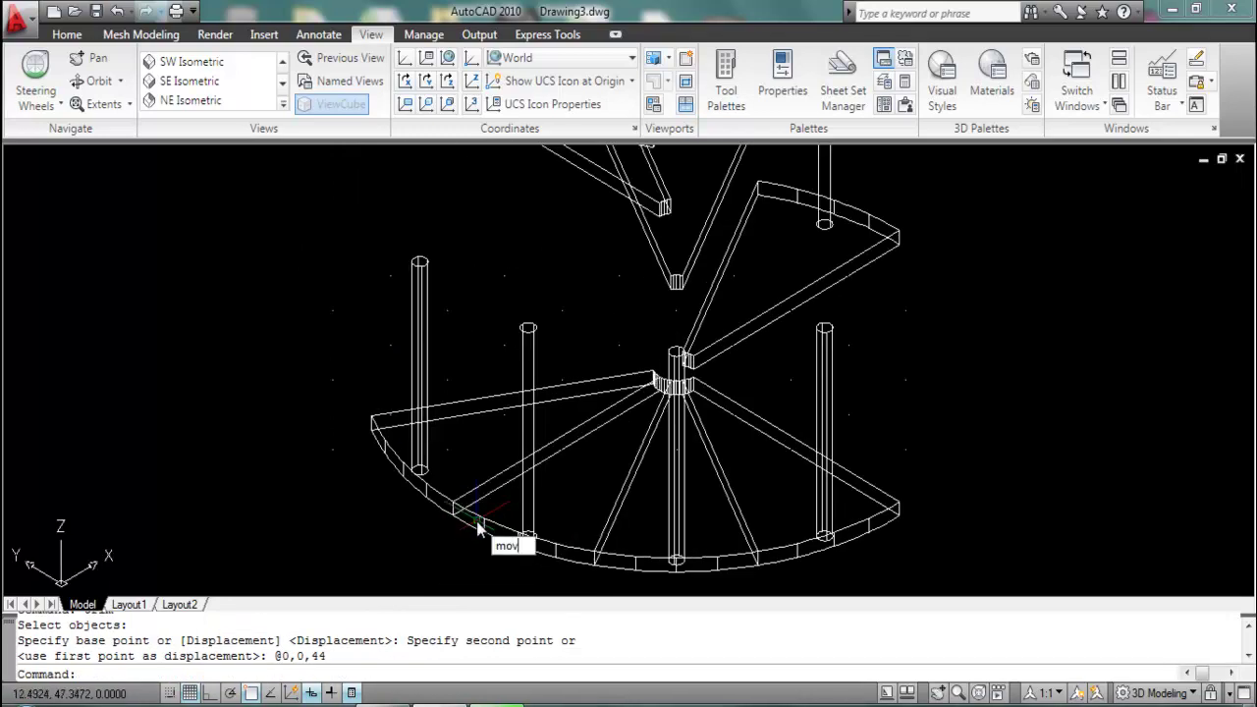
# Raise the next lower tread and its pillar 55 units with MOVE.
pyautogui.write('e')
pyautogui.press('Return')
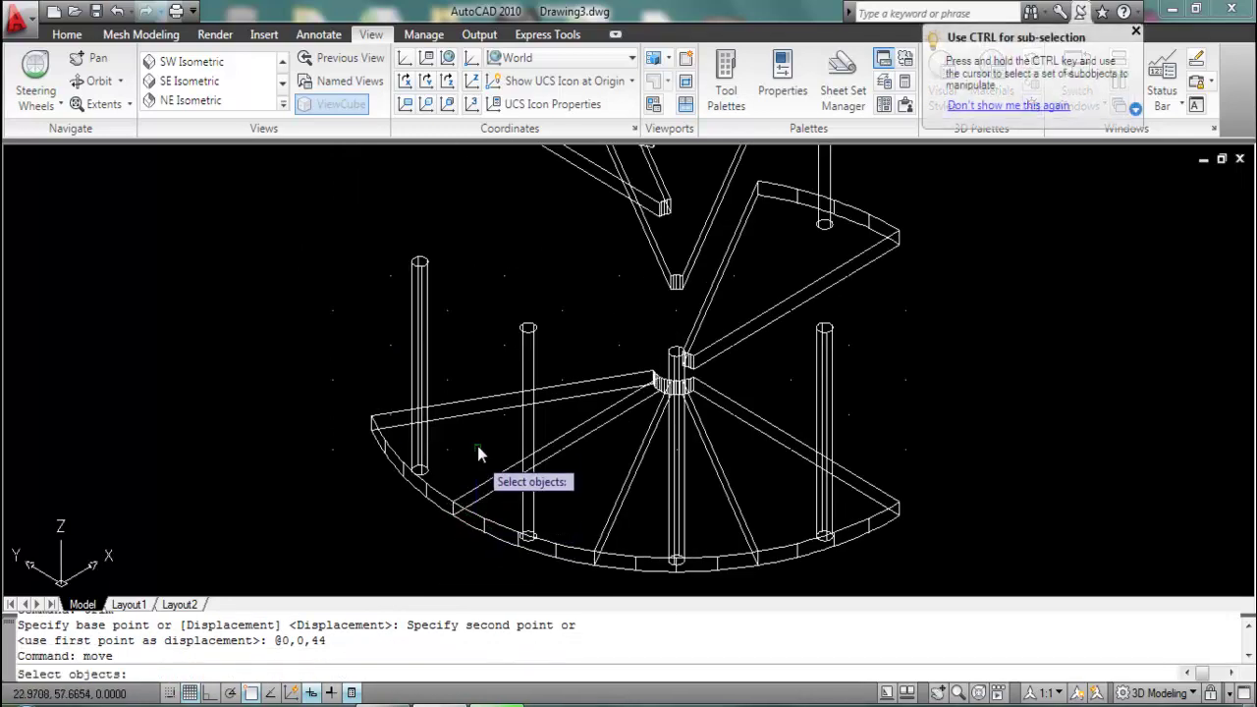
pyautogui.click(480, 416)
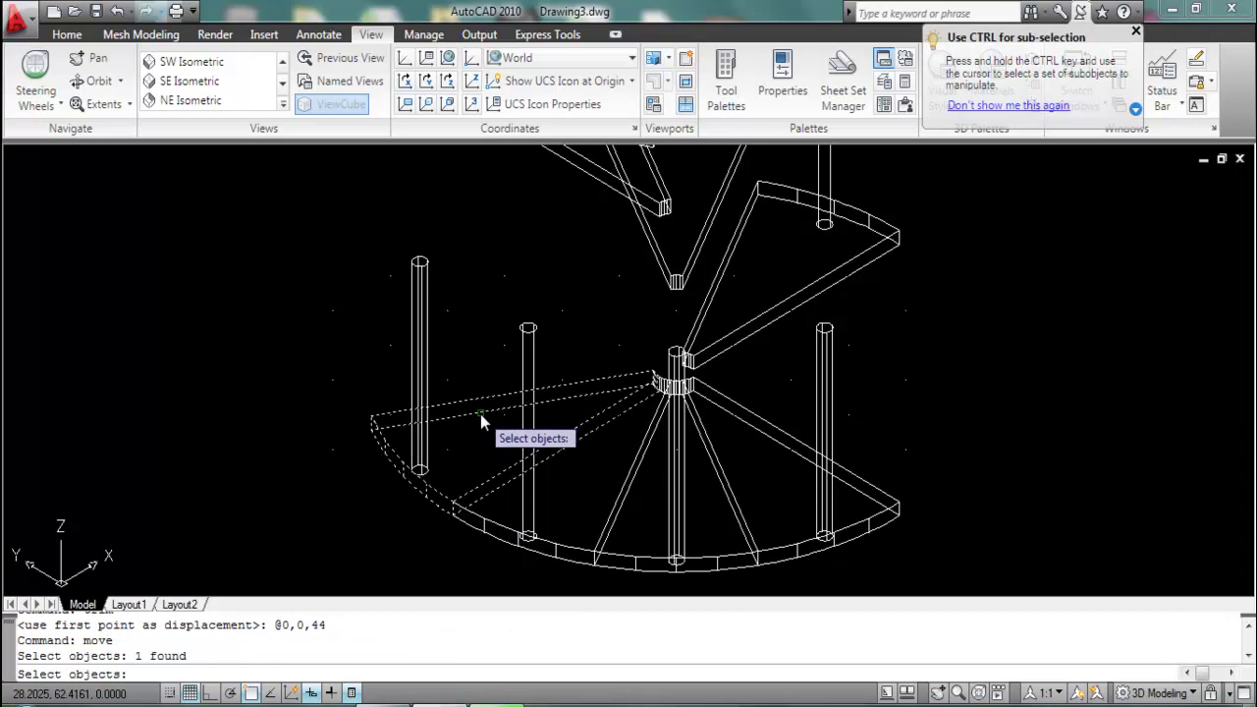
pyautogui.click(429, 393)
pyautogui.press('Return')
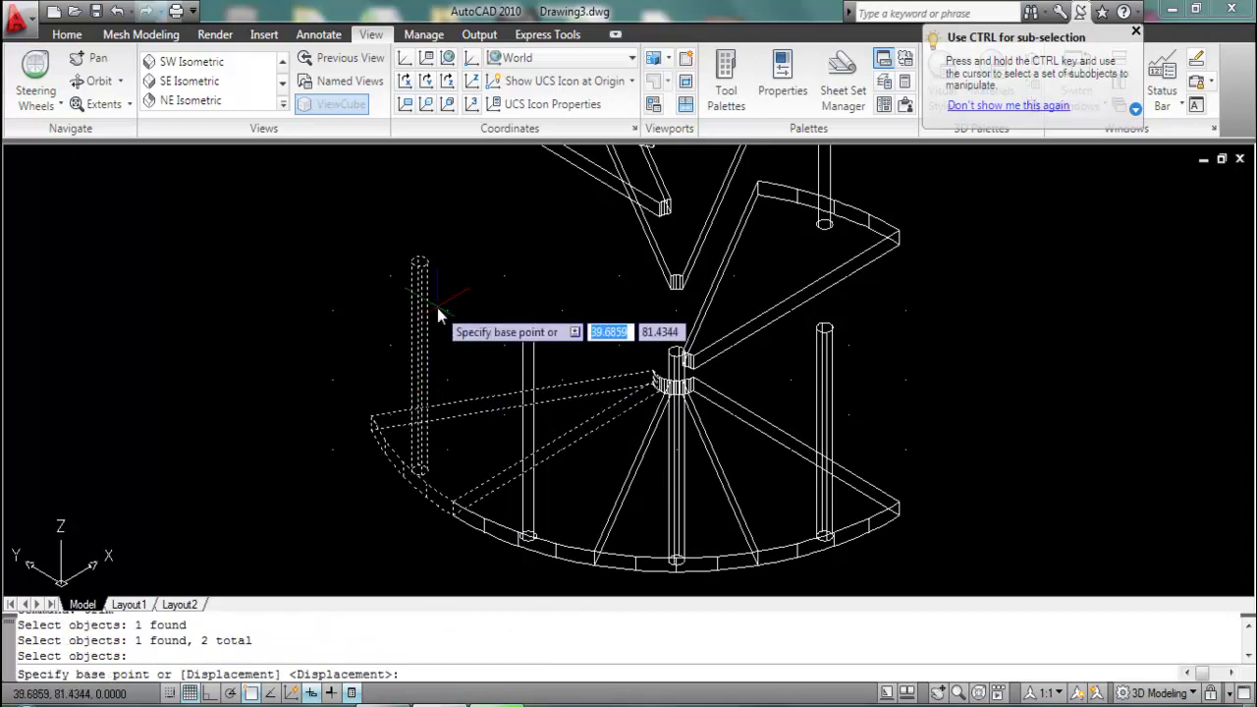
pyautogui.click(457, 313)
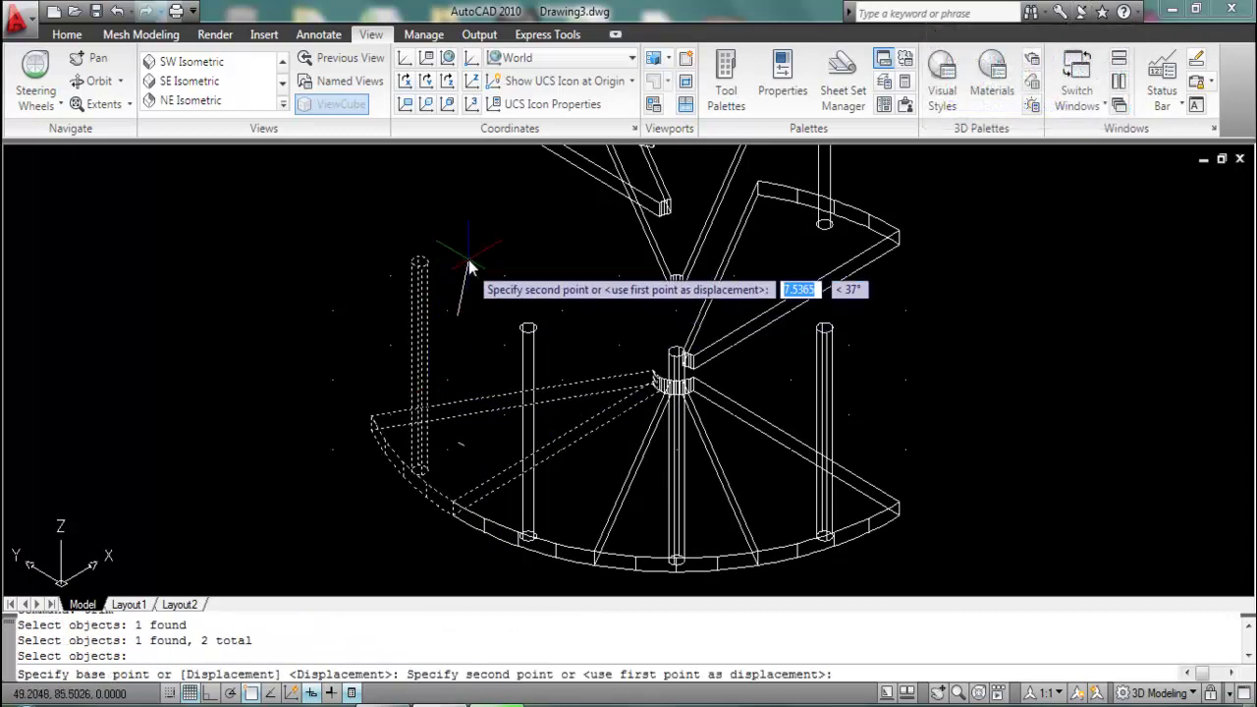
pyautogui.write('0,')
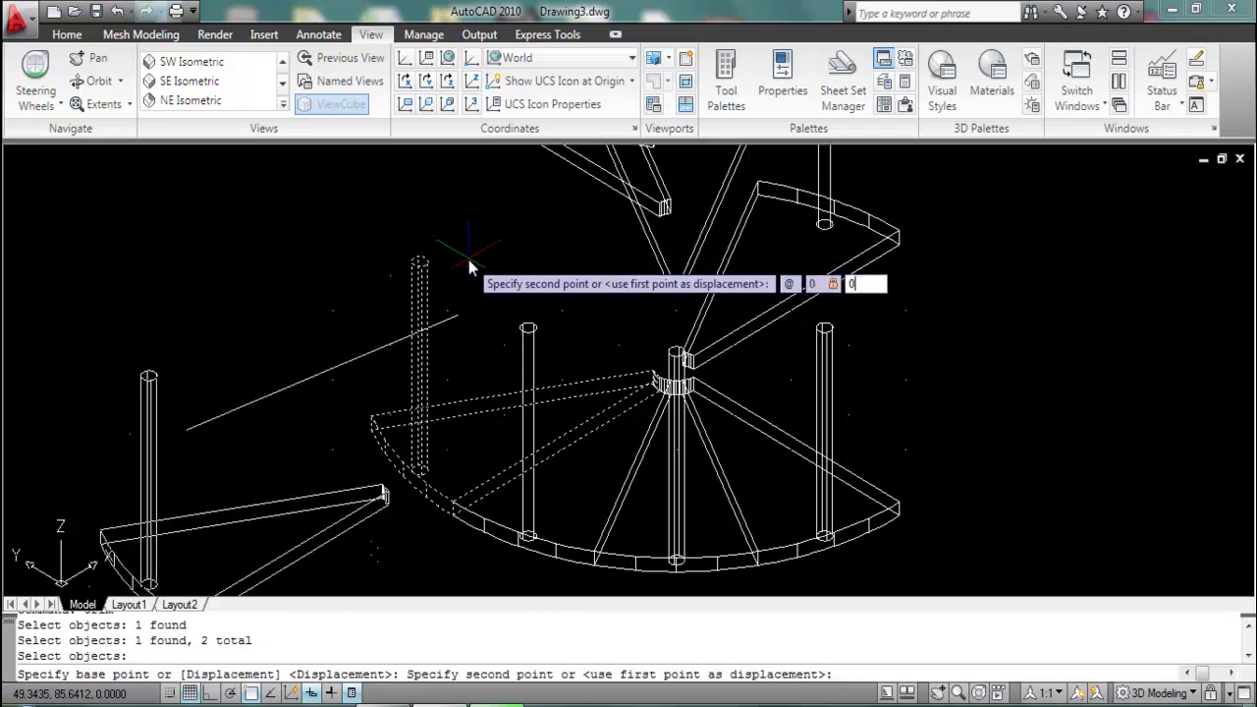
pyautogui.write(',')
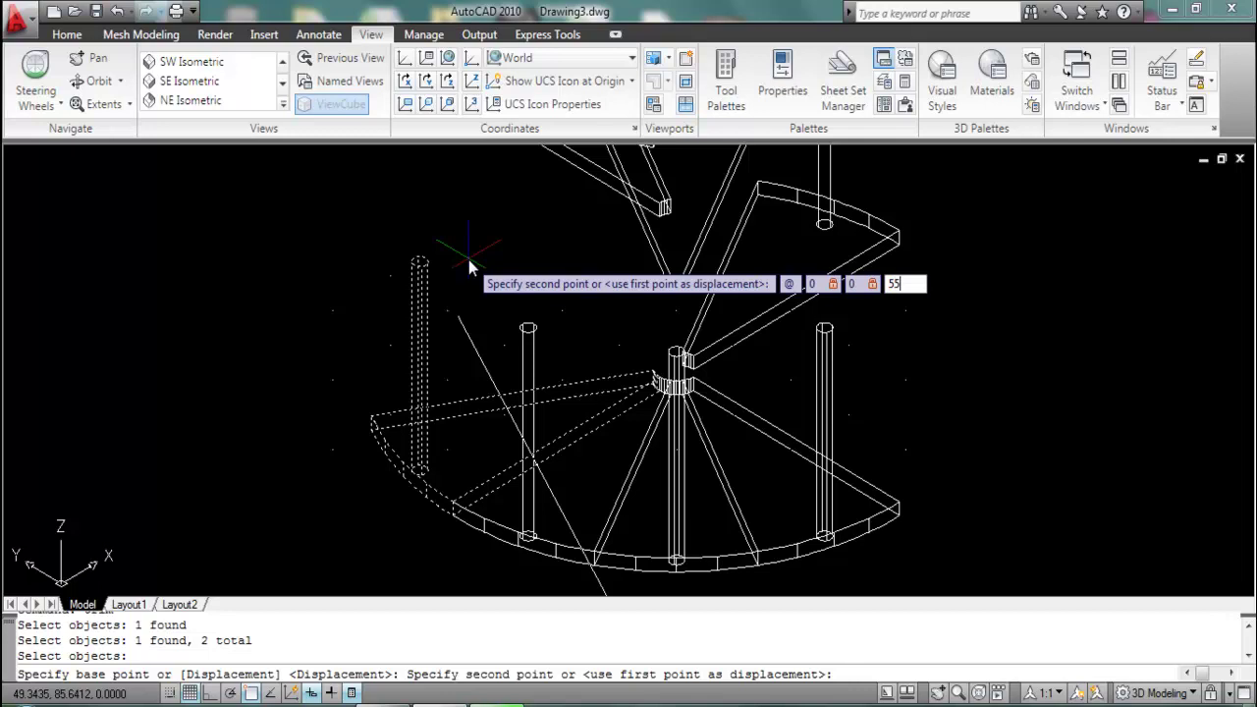
pyautogui.press('Return')
pyautogui.scroll(-4, 470, 265)
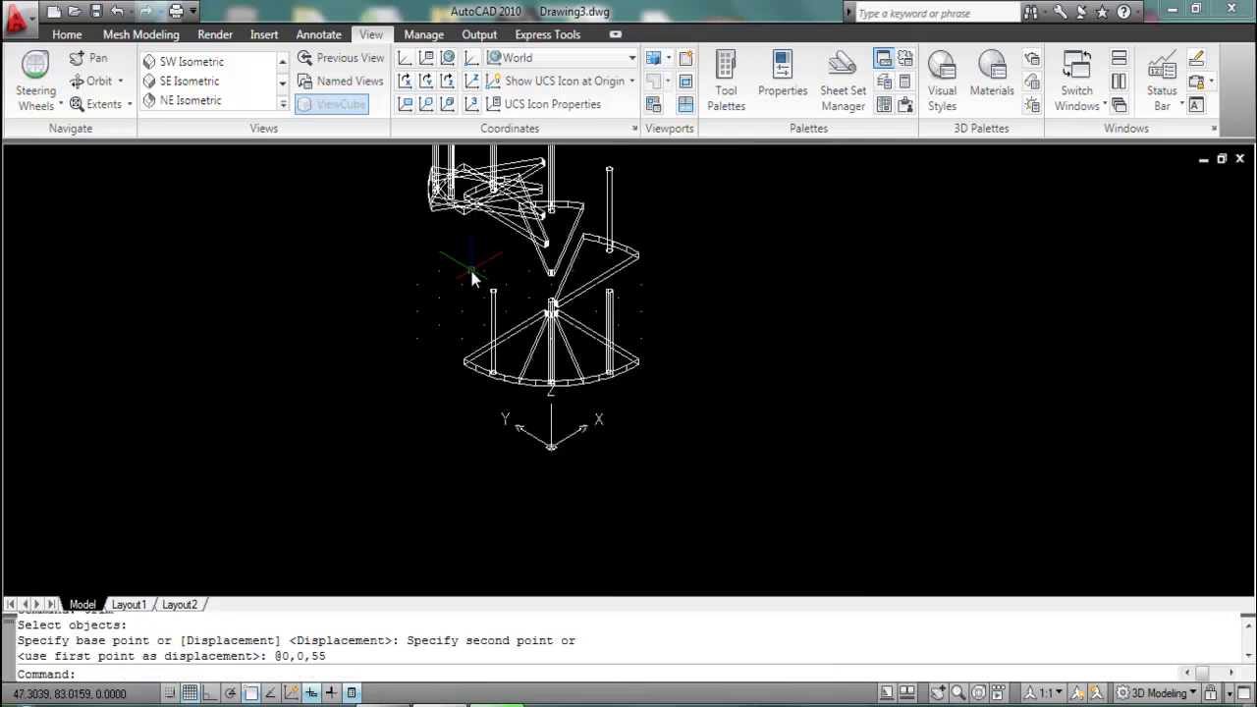
pyautogui.scroll(2, 507, 362)
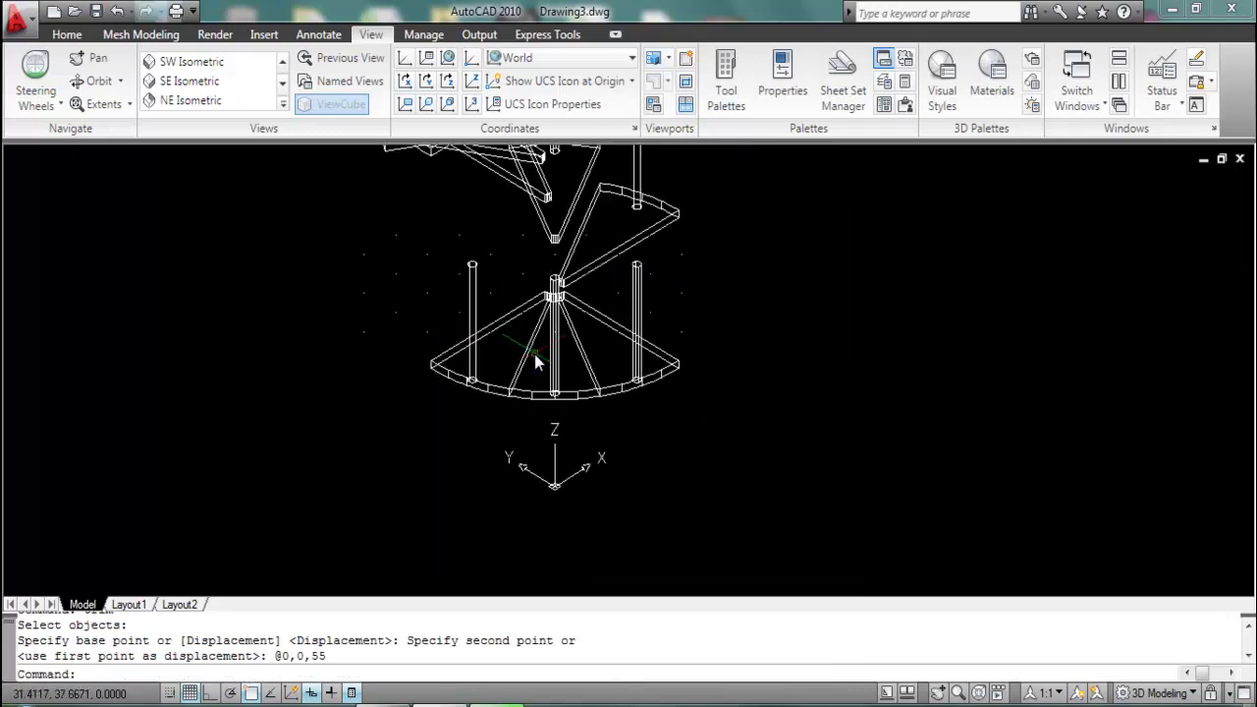
pyautogui.scroll(2, 533, 357)
# Raise the left tread wedge and its post 66 units.
pyautogui.write('move')
pyautogui.press('Return')
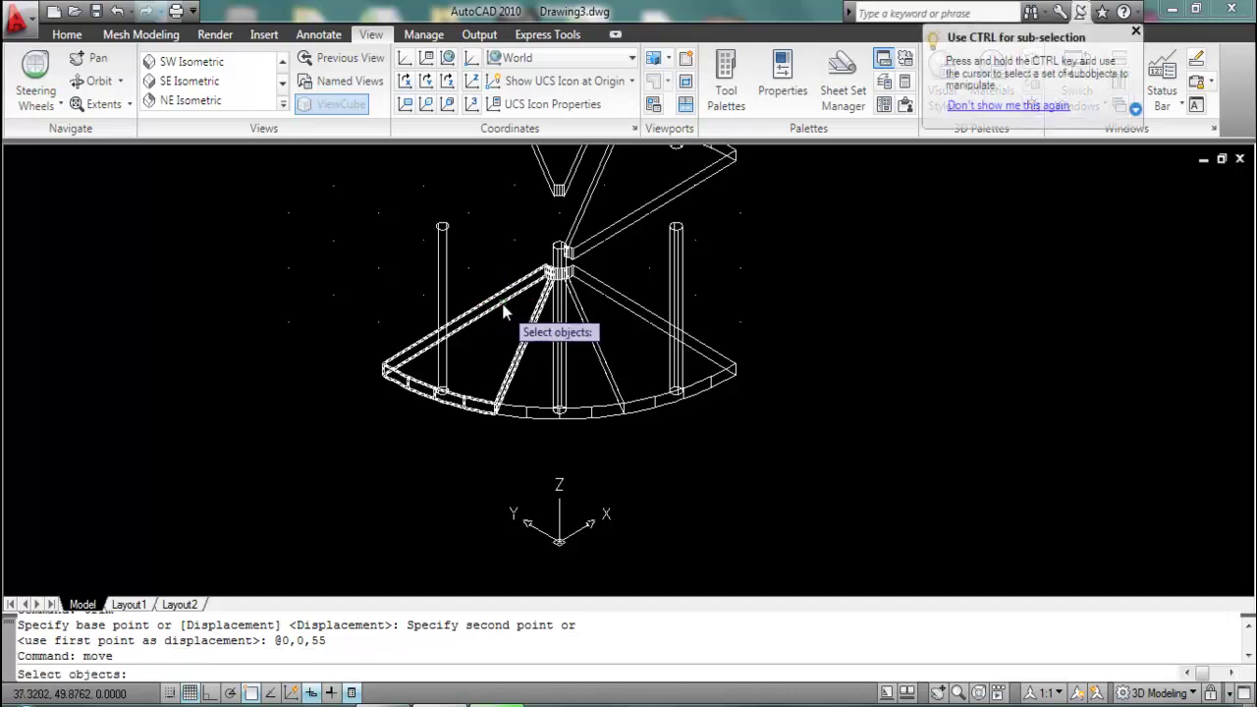
pyautogui.click(496, 310)
pyautogui.click(444, 322)
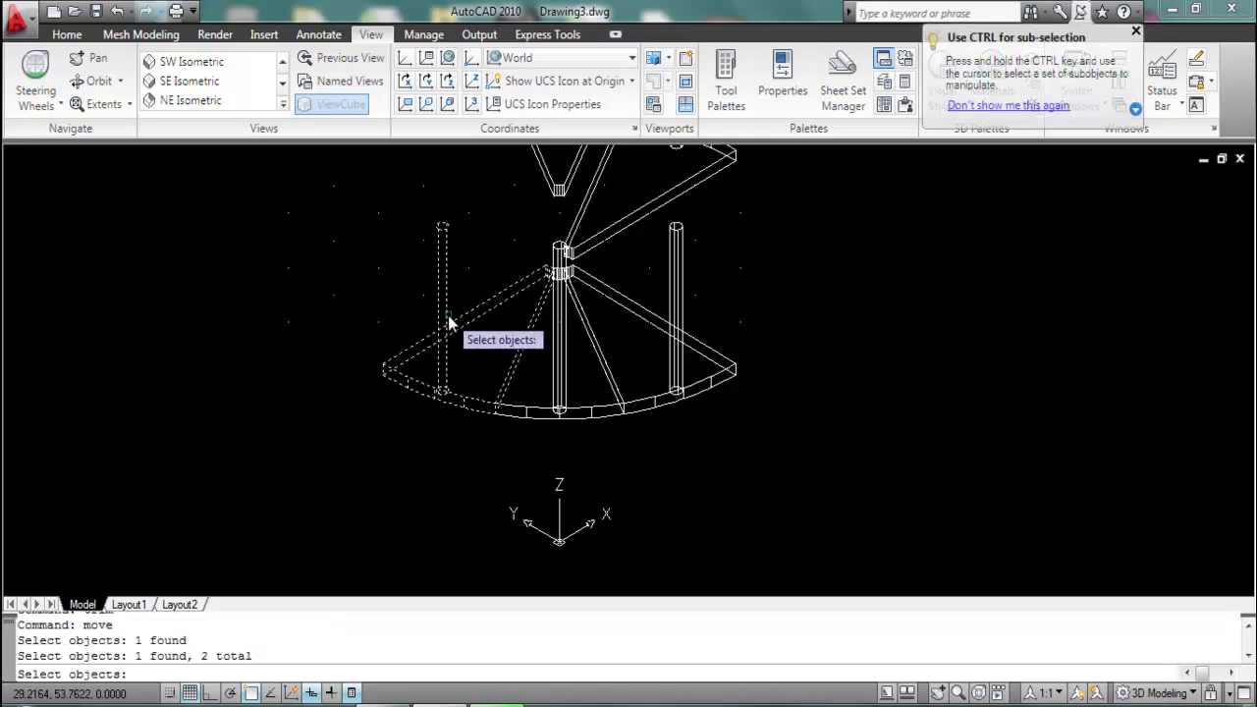
pyautogui.press('Return')
pyautogui.click(379, 326)
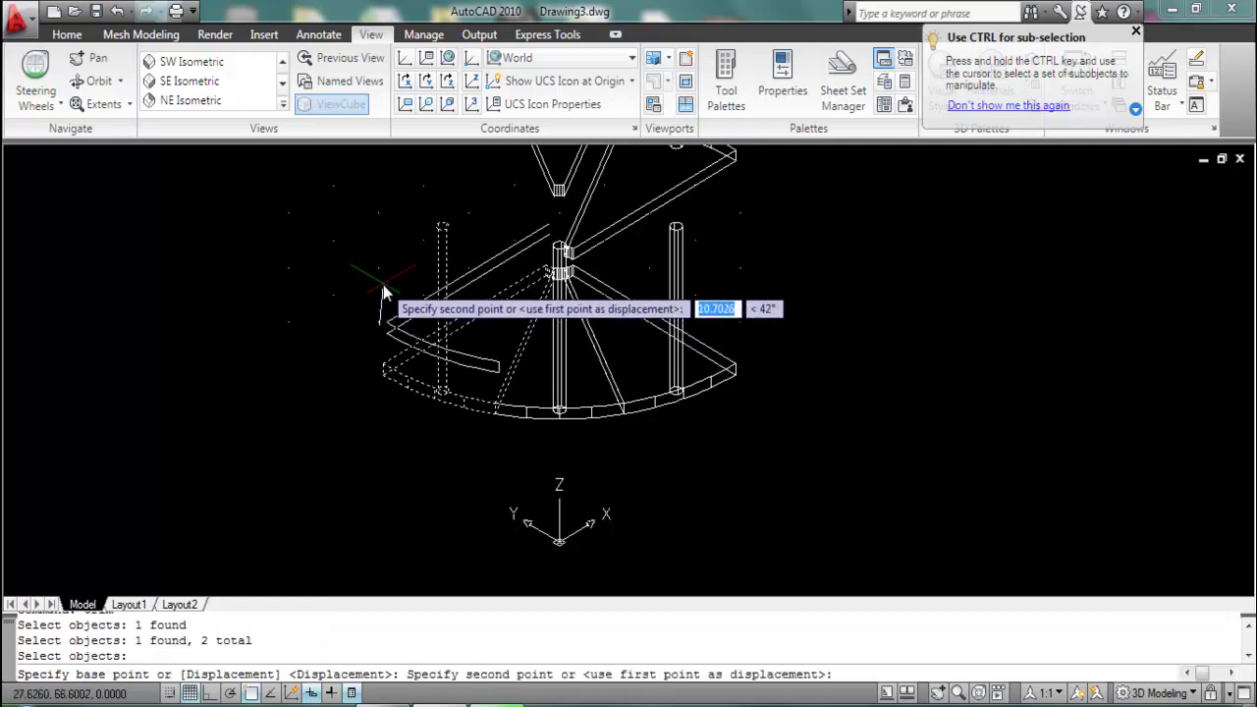
pyautogui.write('@0,0')
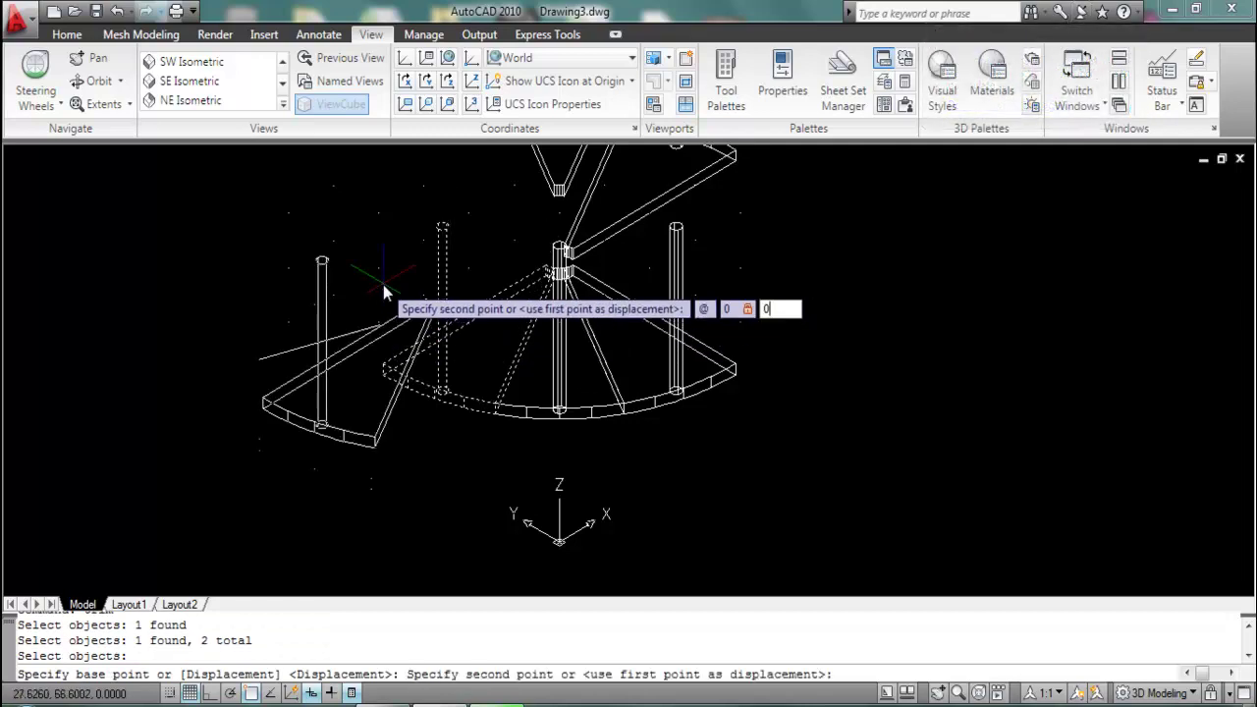
pyautogui.write(',66')
pyautogui.press('Return')
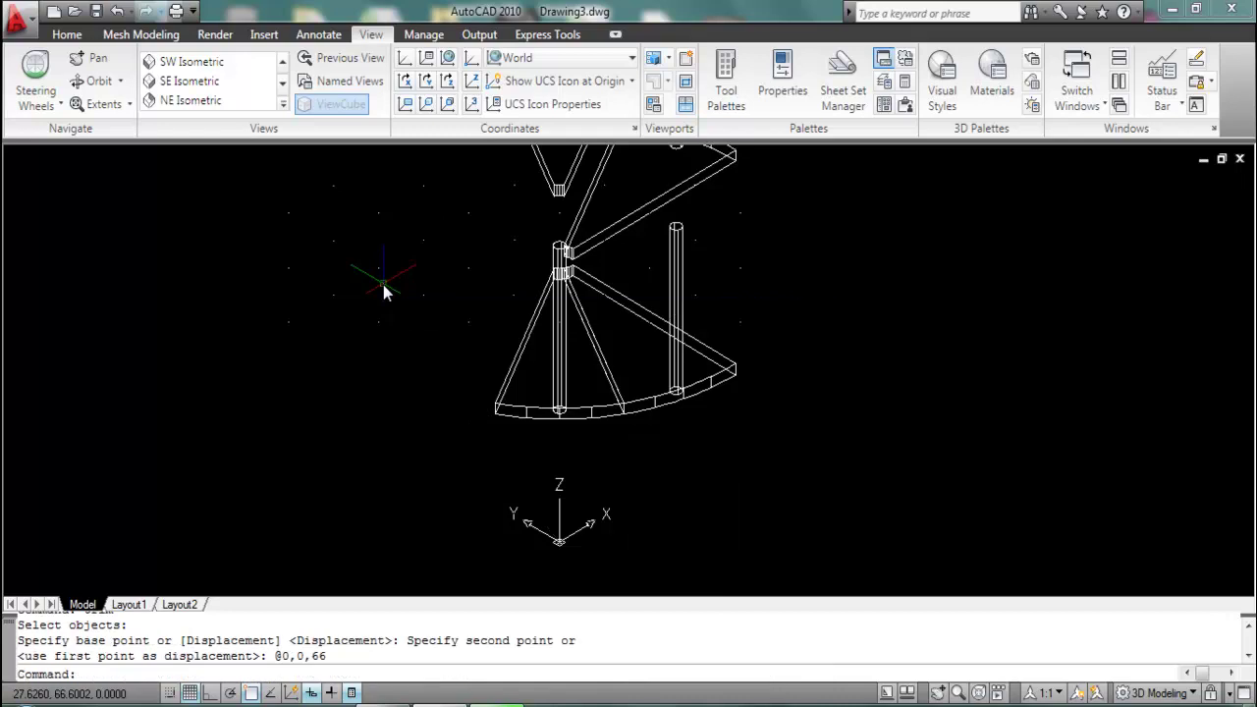
pyautogui.scroll(-5, 383, 287)
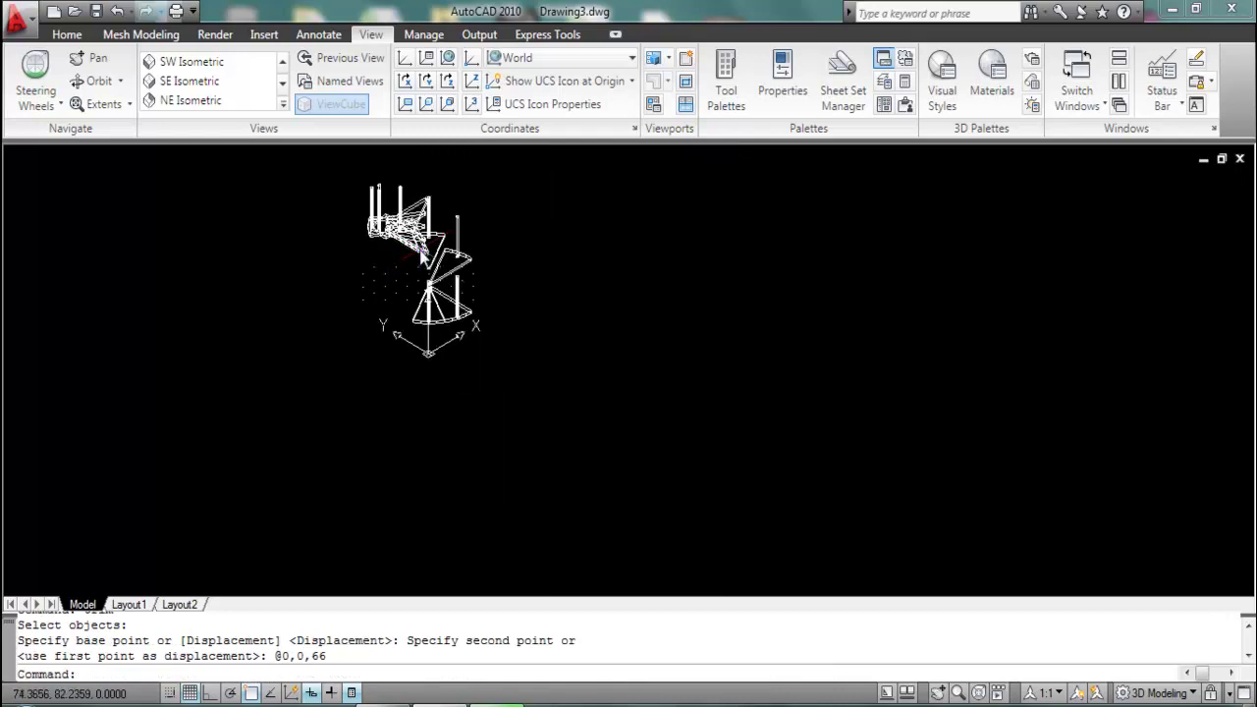
pyautogui.scroll(4, 424, 257)
pyautogui.scroll(2, 424, 263)
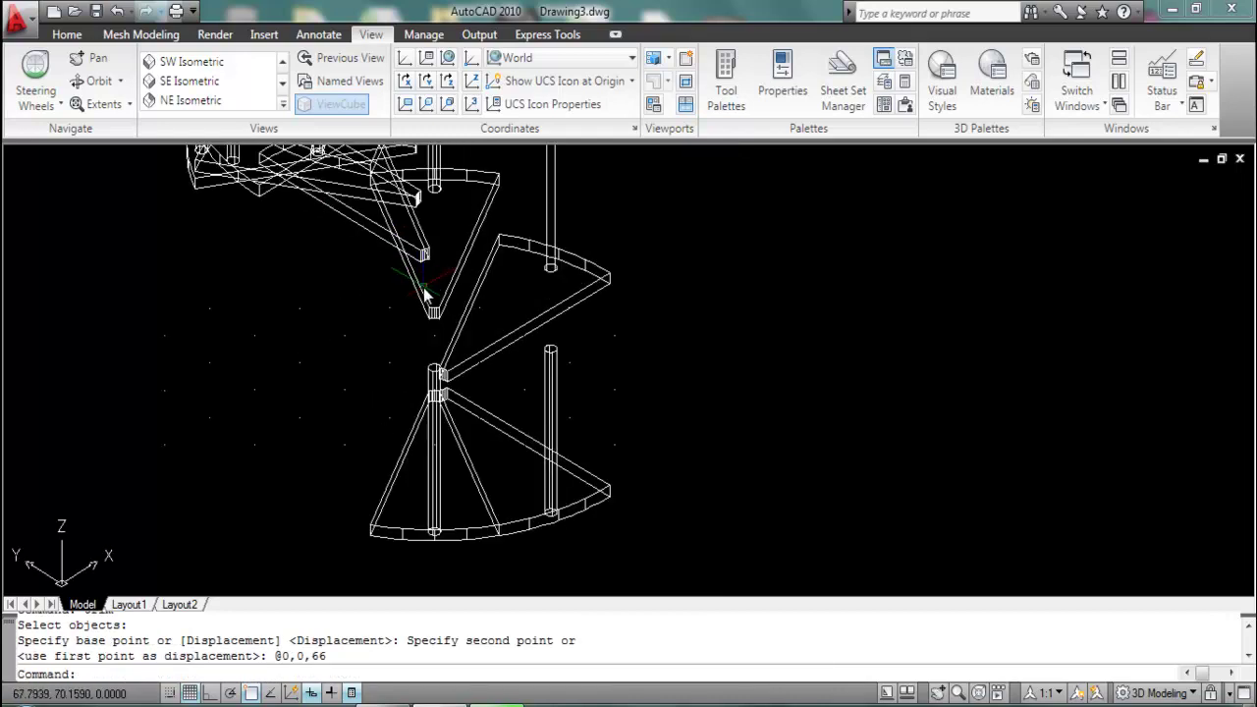
# Lift the next tread wedge and its post 77 units.
pyautogui.write('move')
pyautogui.press('Return')
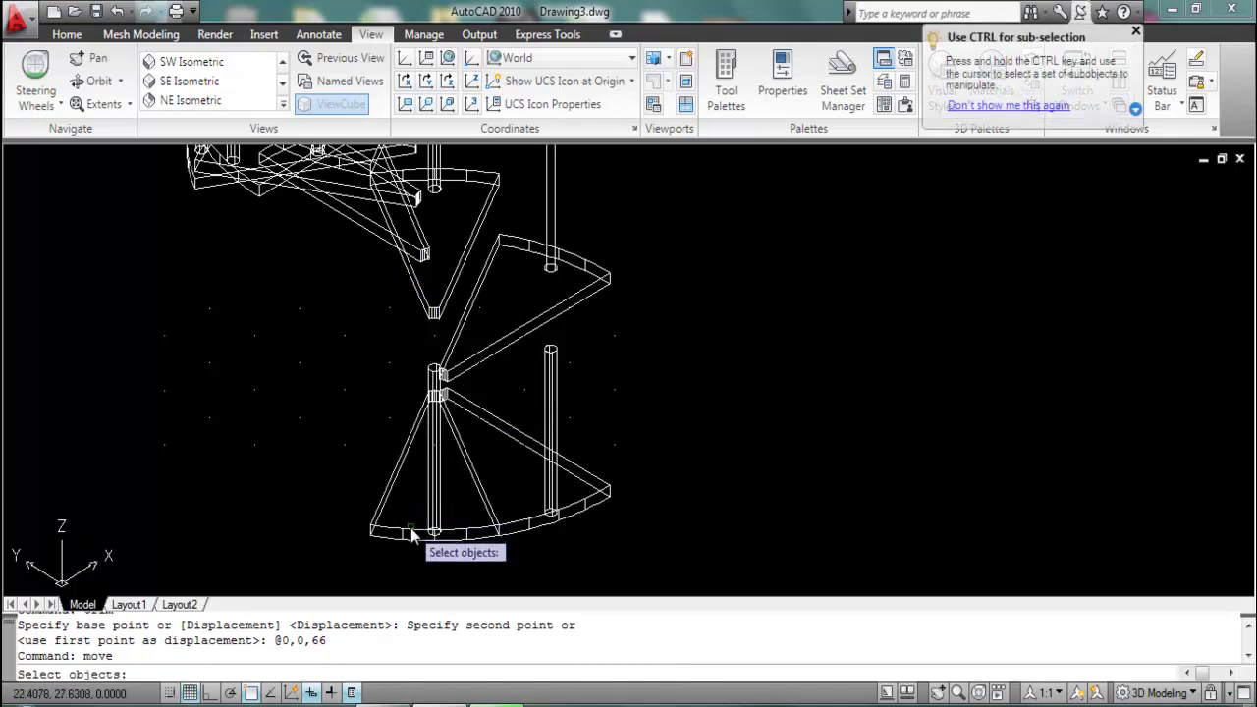
pyautogui.click(413, 530)
pyautogui.click(435, 506)
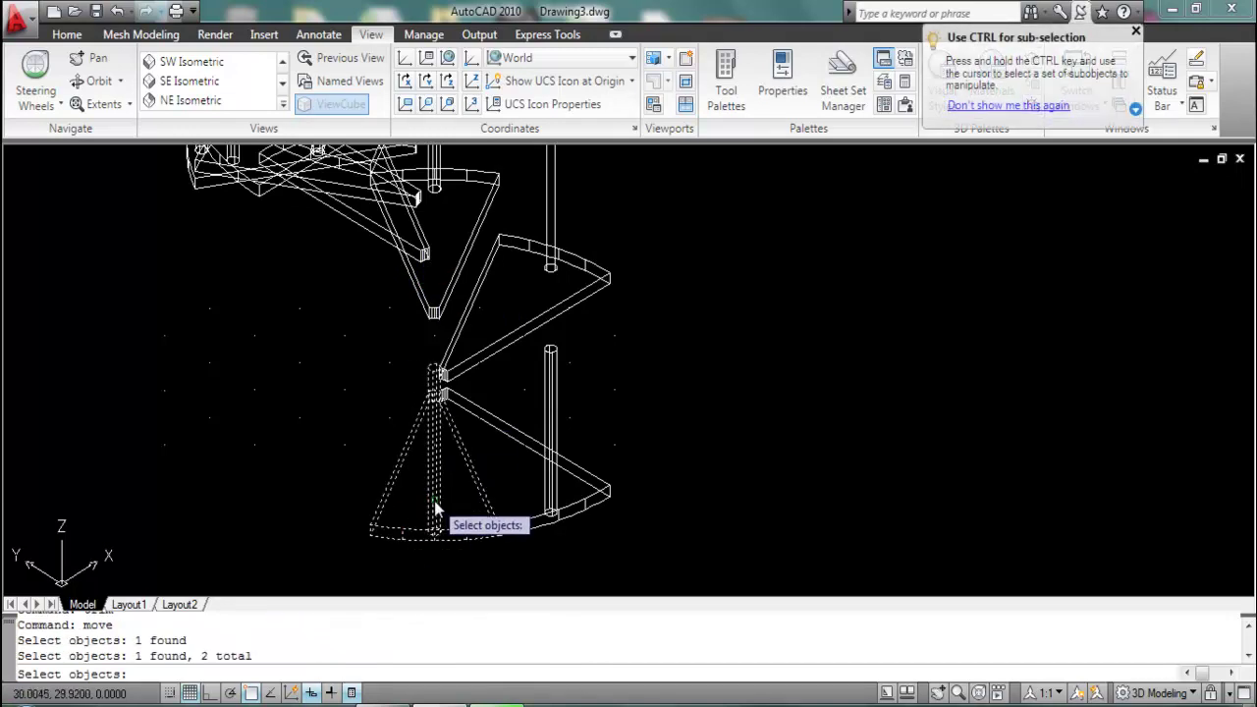
pyautogui.press('Return')
pyautogui.click(325, 507)
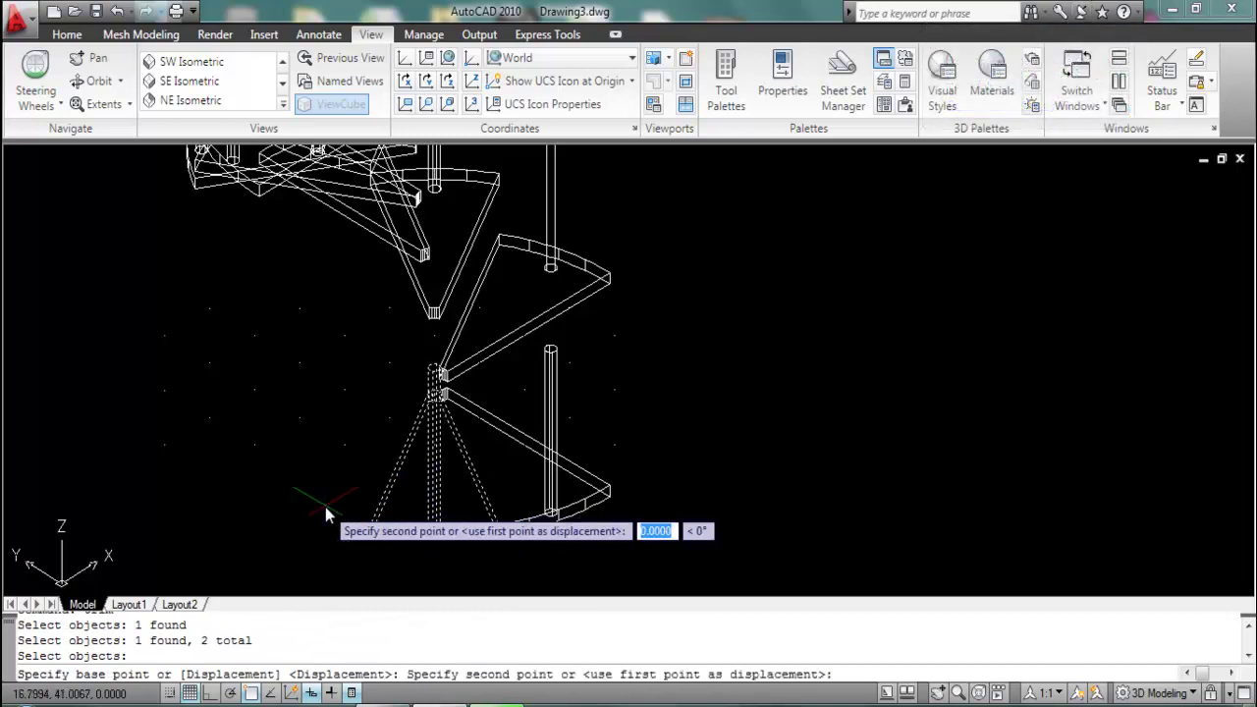
pyautogui.scroll(-3, 325, 507)
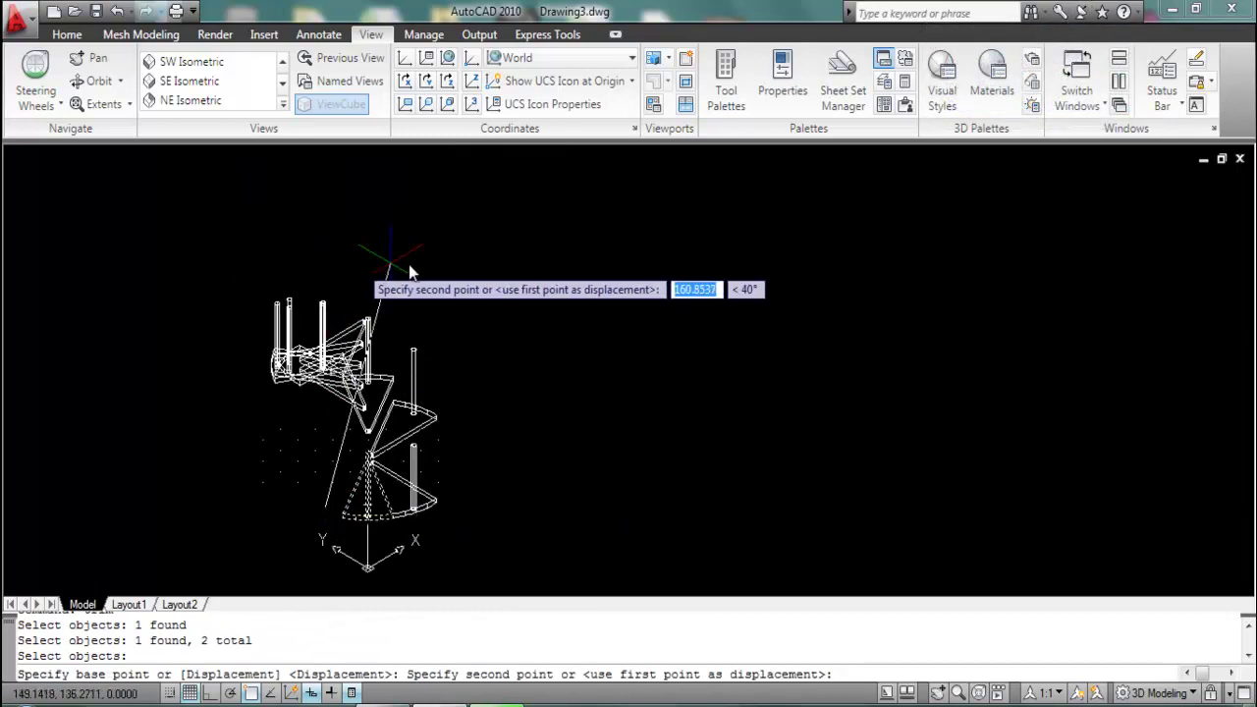
pyautogui.write('0,0')
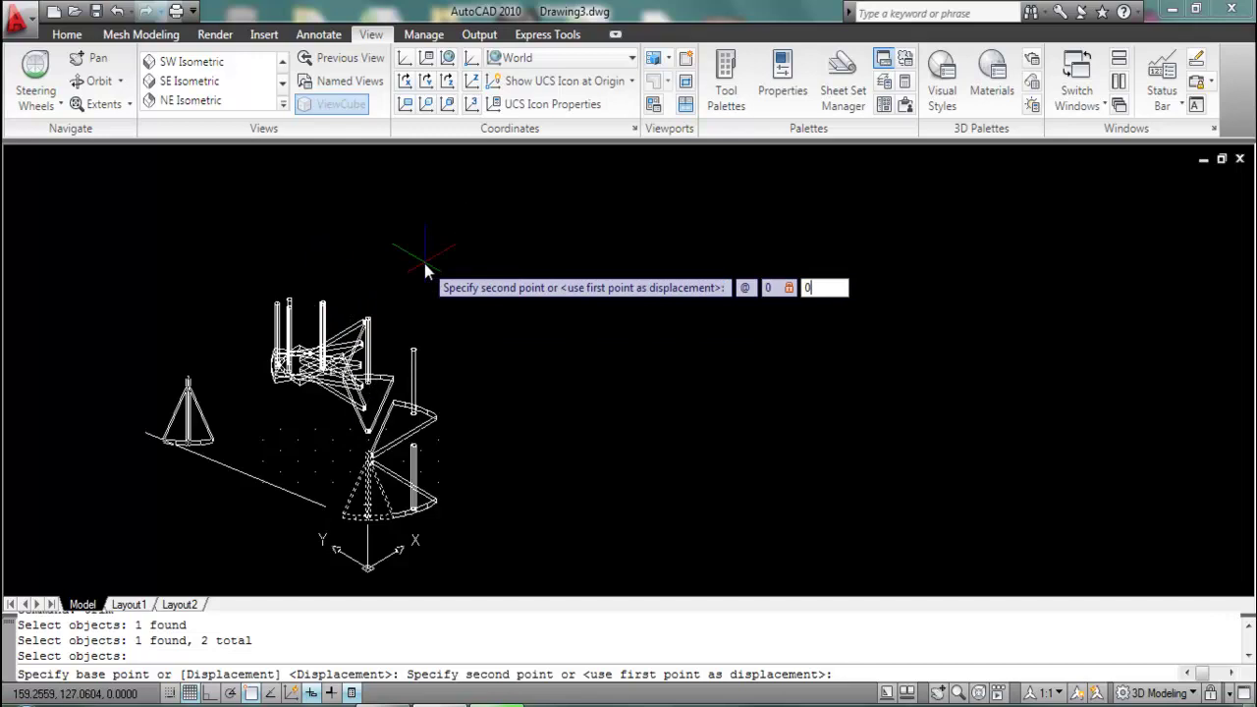
pyautogui.write(',77')
pyautogui.press('Return')
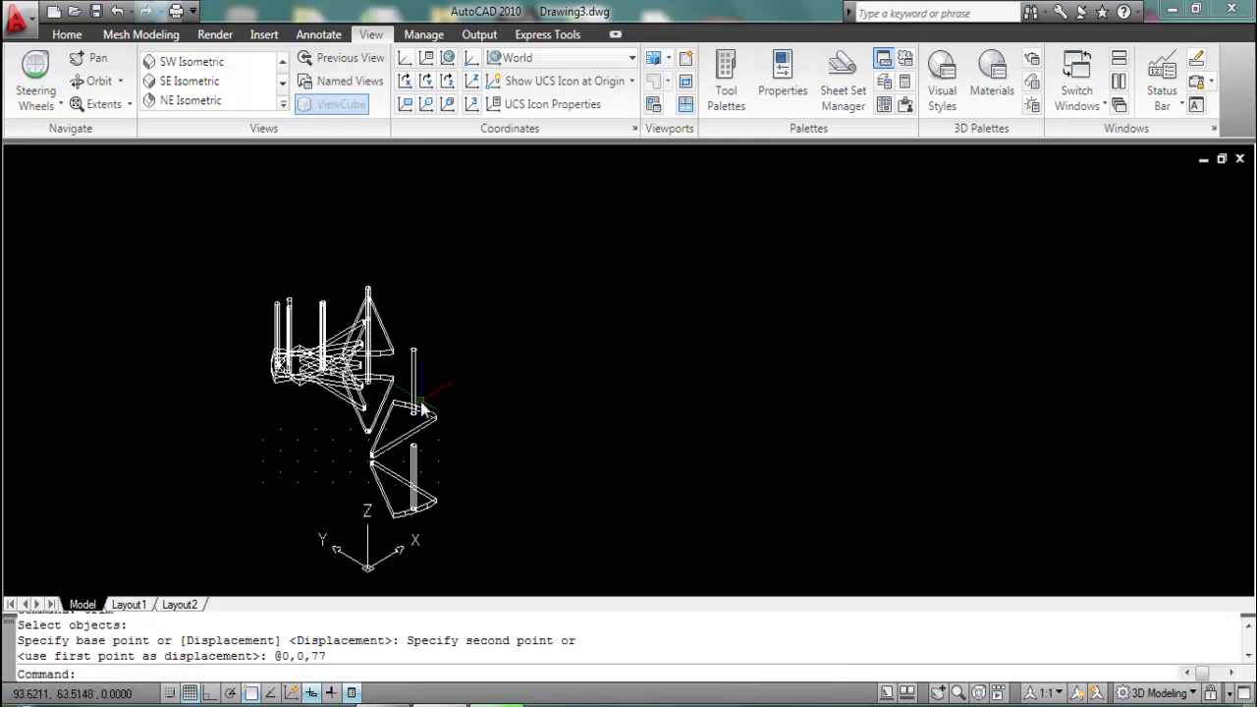
pyautogui.write('move')
# Raise the lower tread arm and its vertical post 88 units.
pyautogui.press('Return')
pyautogui.click(400, 519)
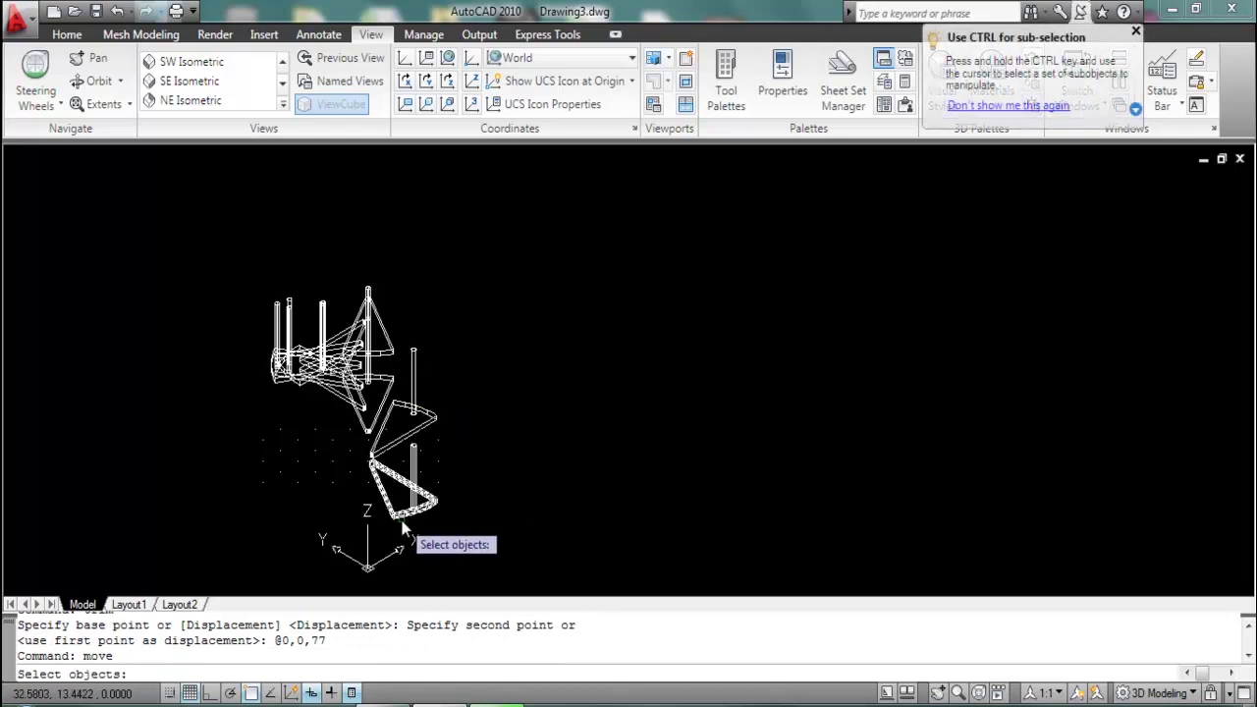
pyautogui.click(414, 470)
pyautogui.press('Return')
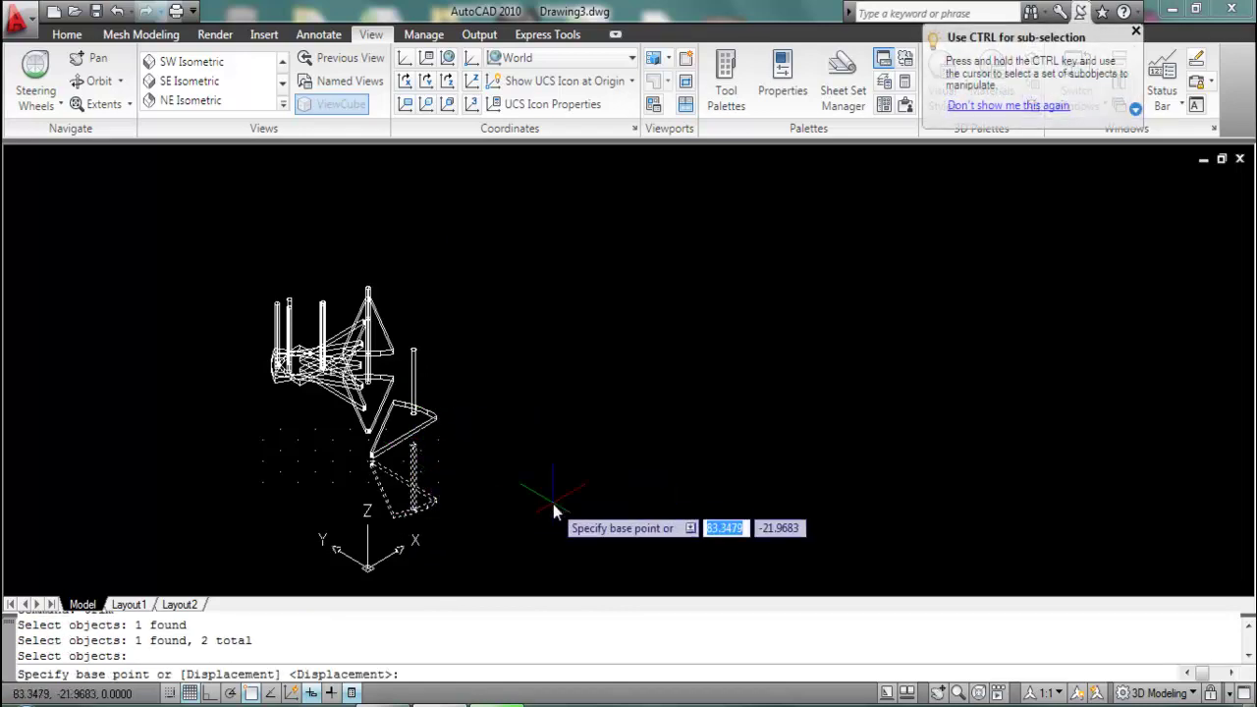
pyautogui.click(553, 504)
pyautogui.write('@0')
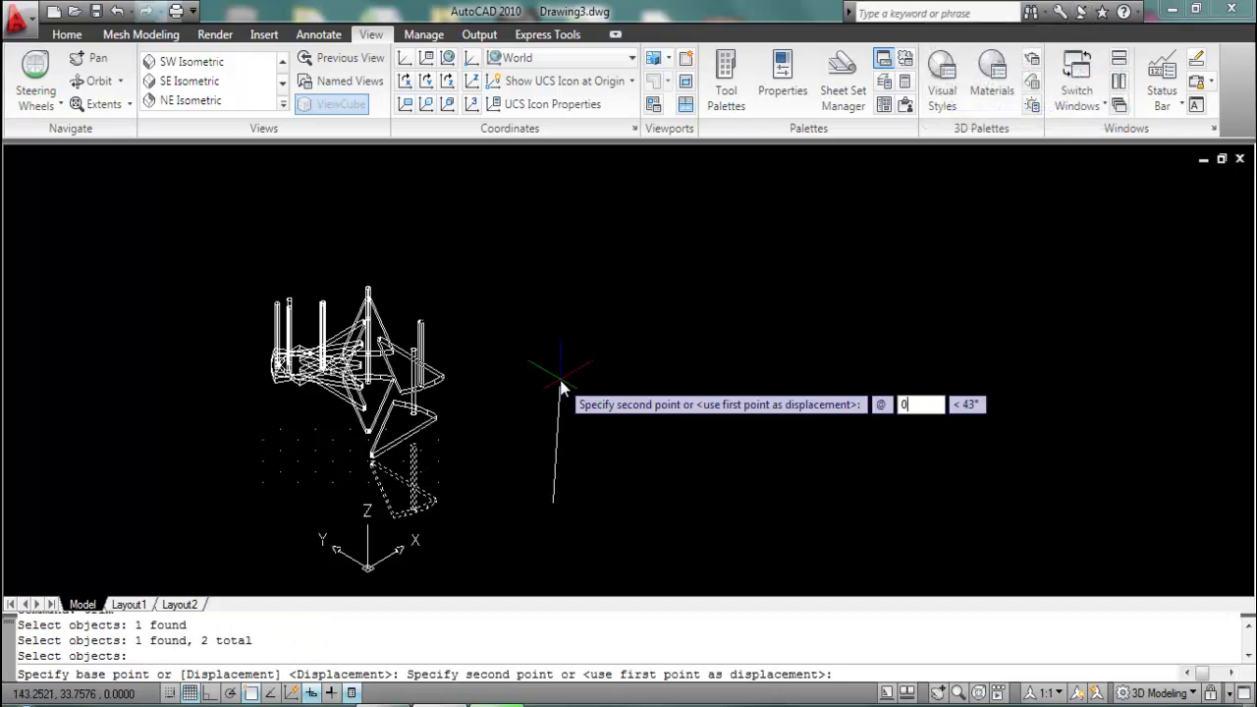
pyautogui.write(',0,88')
pyautogui.press('Return')
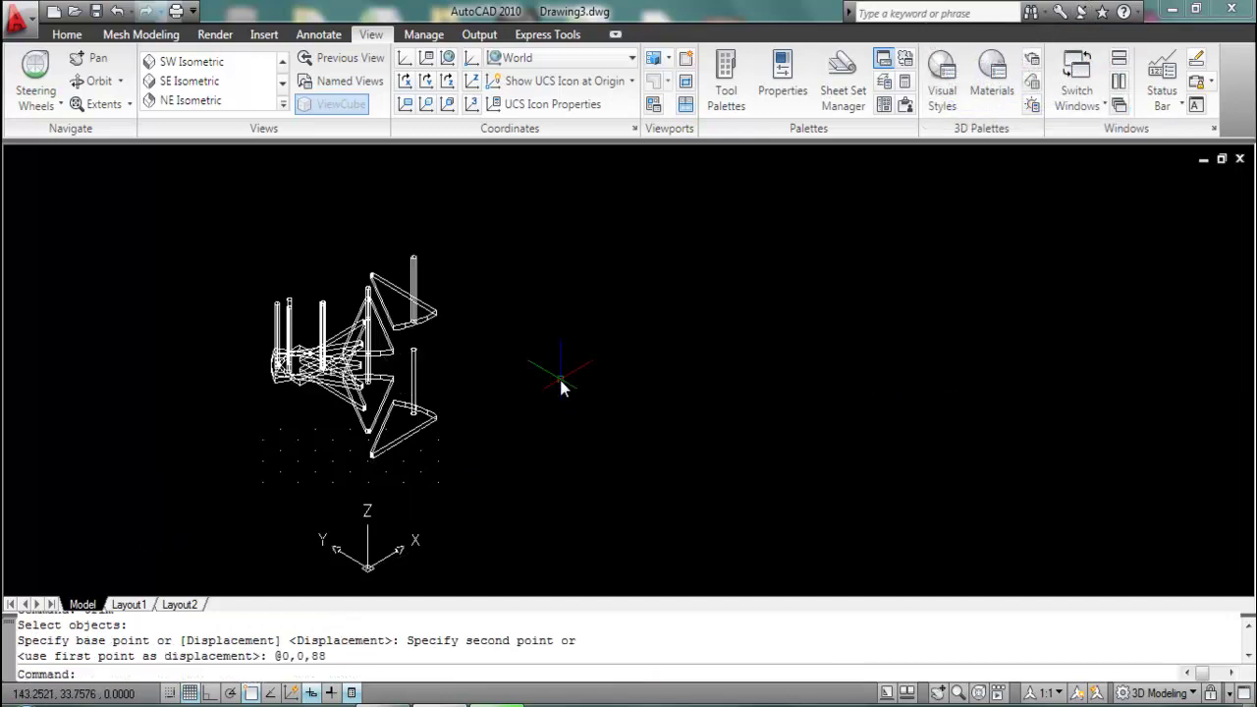
# Switch to SW Isometric and draw a radius-3 circle at the lowest tread's tip.
pyautogui.click(191, 60)
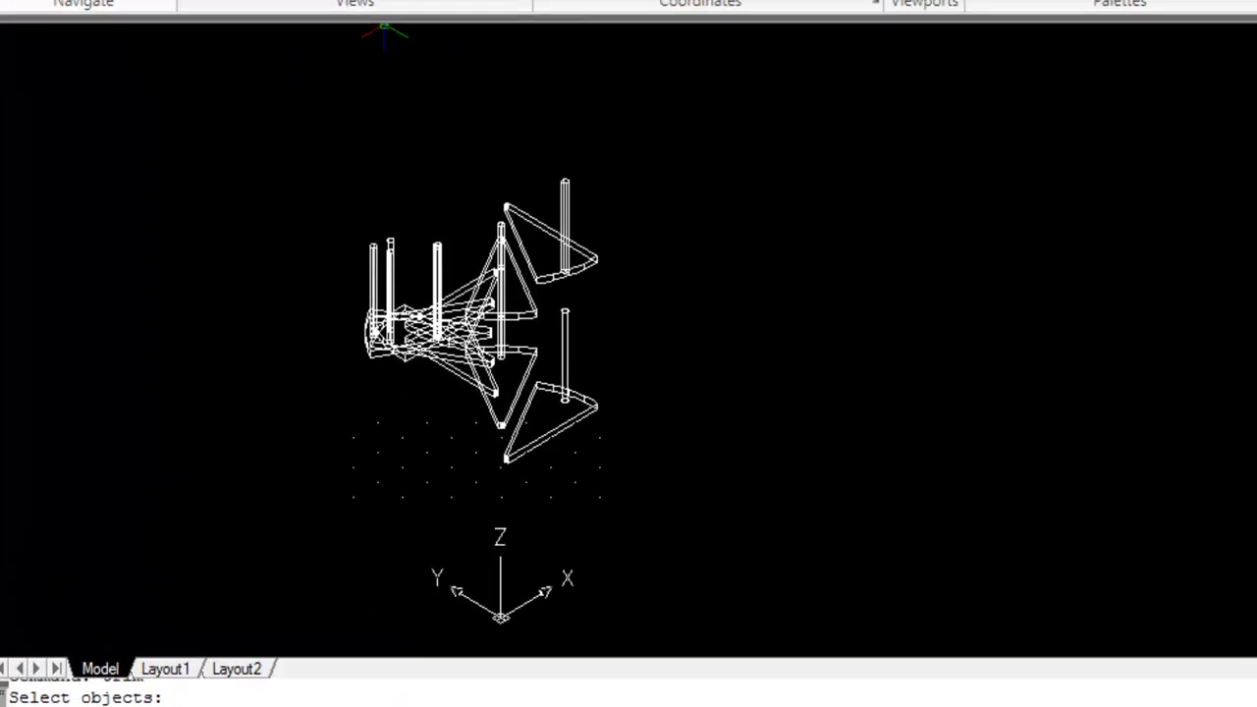
pyautogui.moveTo(589, 300)
pyautogui.keyDown('shift'); pyautogui.mouseDown(button='middle')
pyautogui.moveTo(279, 312)
pyautogui.moveTo(171, 295)
pyautogui.moveTo(134, 242)
pyautogui.moveTo(62, 207)
pyautogui.moveTo(13, 243)
pyautogui.moveTo(67, 334)
pyautogui.moveTo(298, 418)
pyautogui.moveTo(371, 325)
pyautogui.moveTo(379, 275)
pyautogui.mouseUp(button='middle'); pyautogui.keyUp('shift')
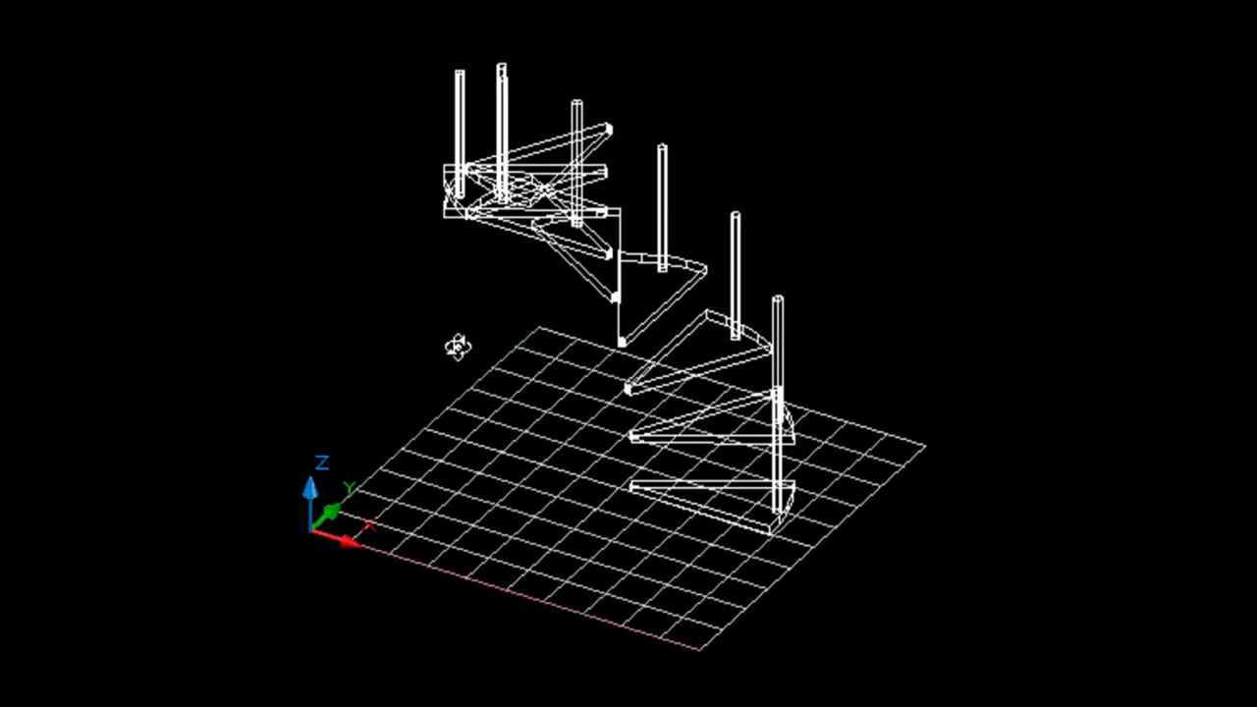
pyautogui.scroll(2, 513, 428)
pyautogui.scroll(2, 524, 451)
pyautogui.moveTo(524, 451)
pyautogui.keyDown('shift'); pyautogui.mouseDown(button='middle')
pyautogui.moveTo(758, 598)
pyautogui.moveTo(892, 606)
pyautogui.moveTo(949, 593)
pyautogui.moveTo(1012, 607)
pyautogui.mouseUp(button='middle'); pyautogui.keyUp('shift')
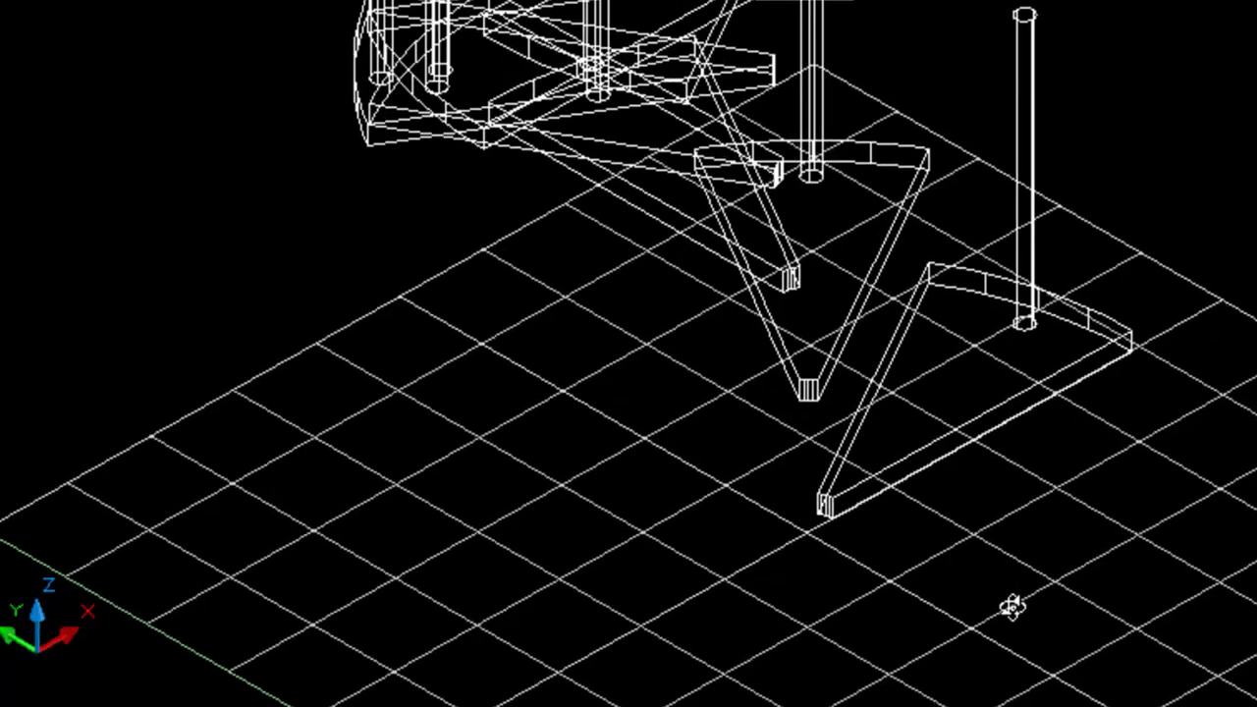
pyautogui.scroll(2, 775, 539)
pyautogui.scroll(2, 776, 541)
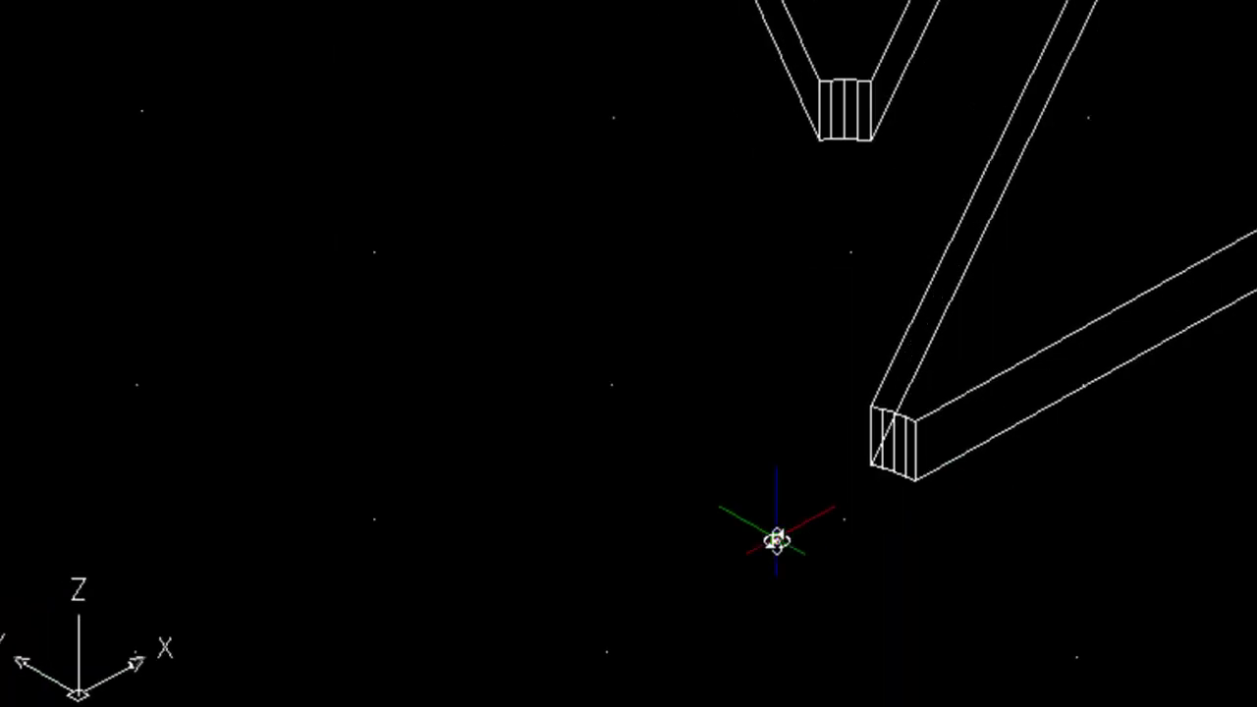
pyautogui.write('circle')
pyautogui.press('Return')
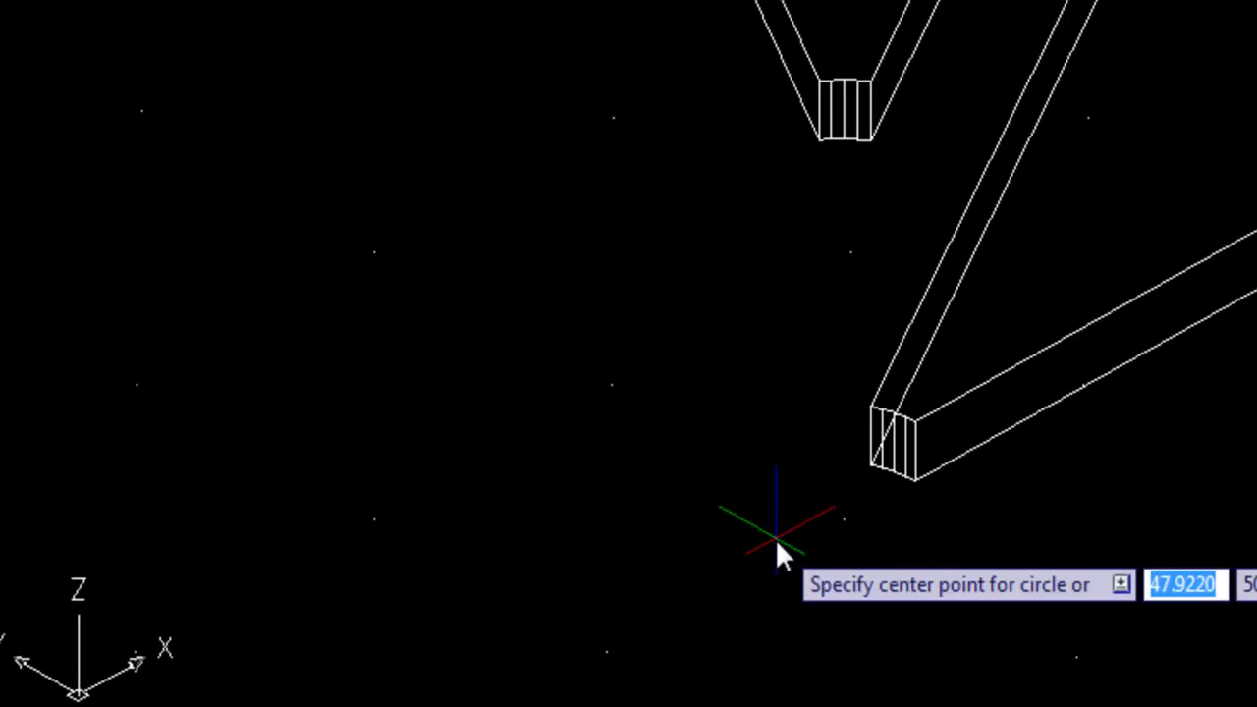
pyautogui.click(858, 535)
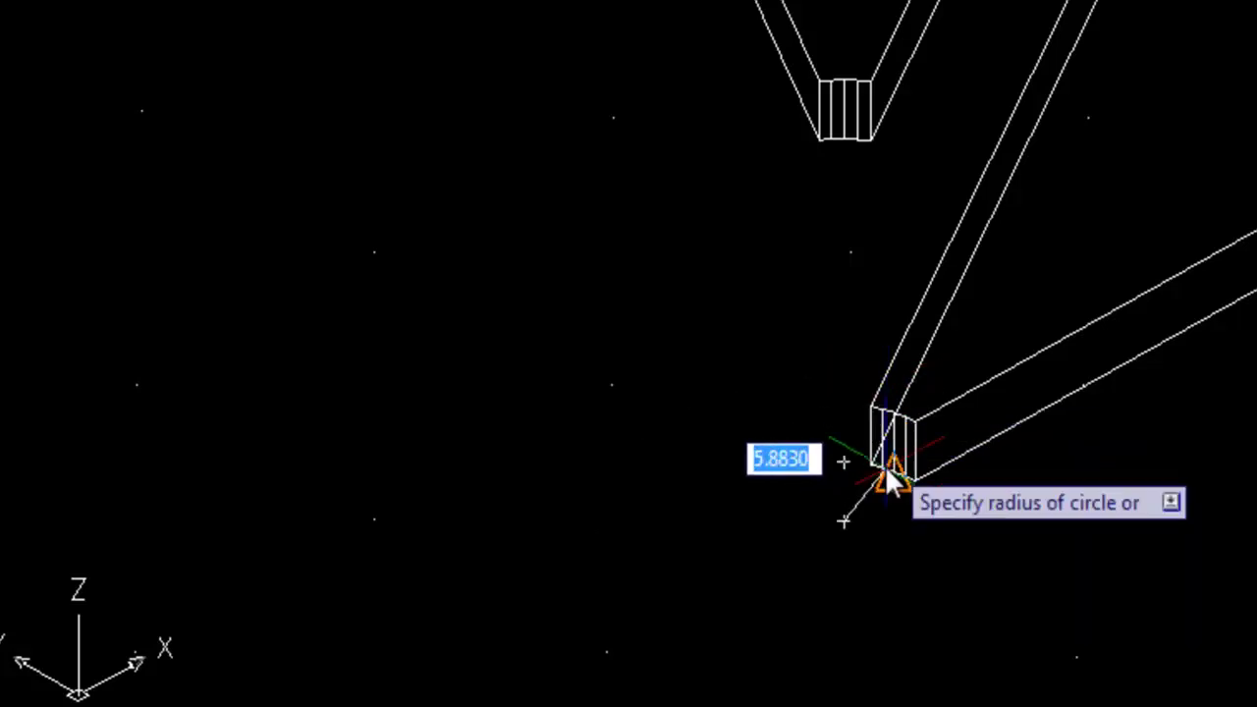
pyautogui.write('3')
pyautogui.press('Return')
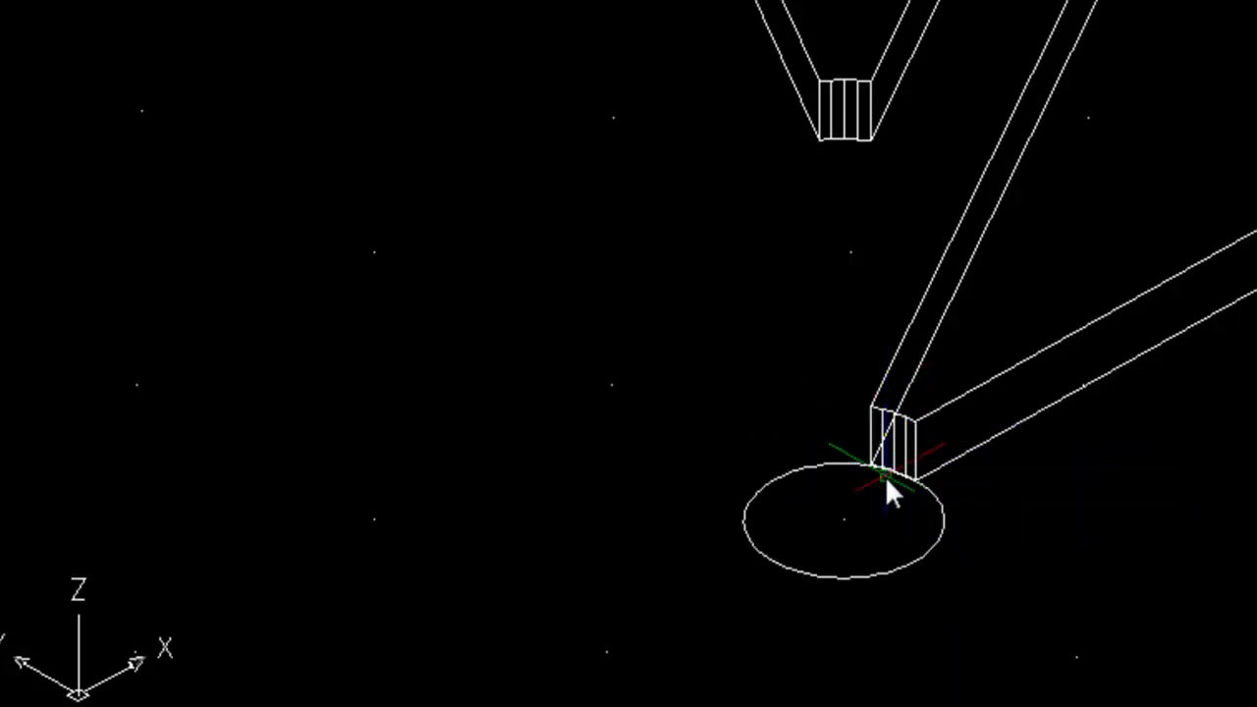
# Extrude the radius-3 circle 9 units downward into a short cylinder.
pyautogui.write('er')
pyautogui.press('Return')
pyautogui.write('extrude')
pyautogui.press('Return')
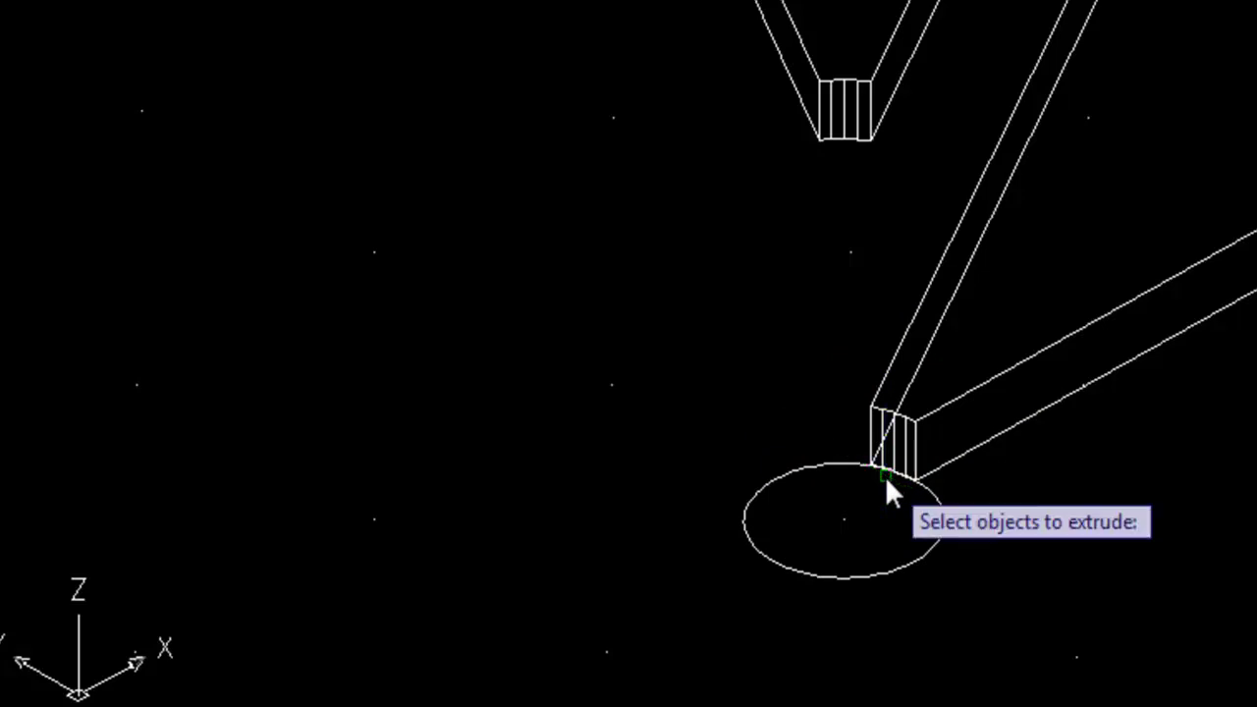
pyautogui.click(870, 578)
pyautogui.press('Return')
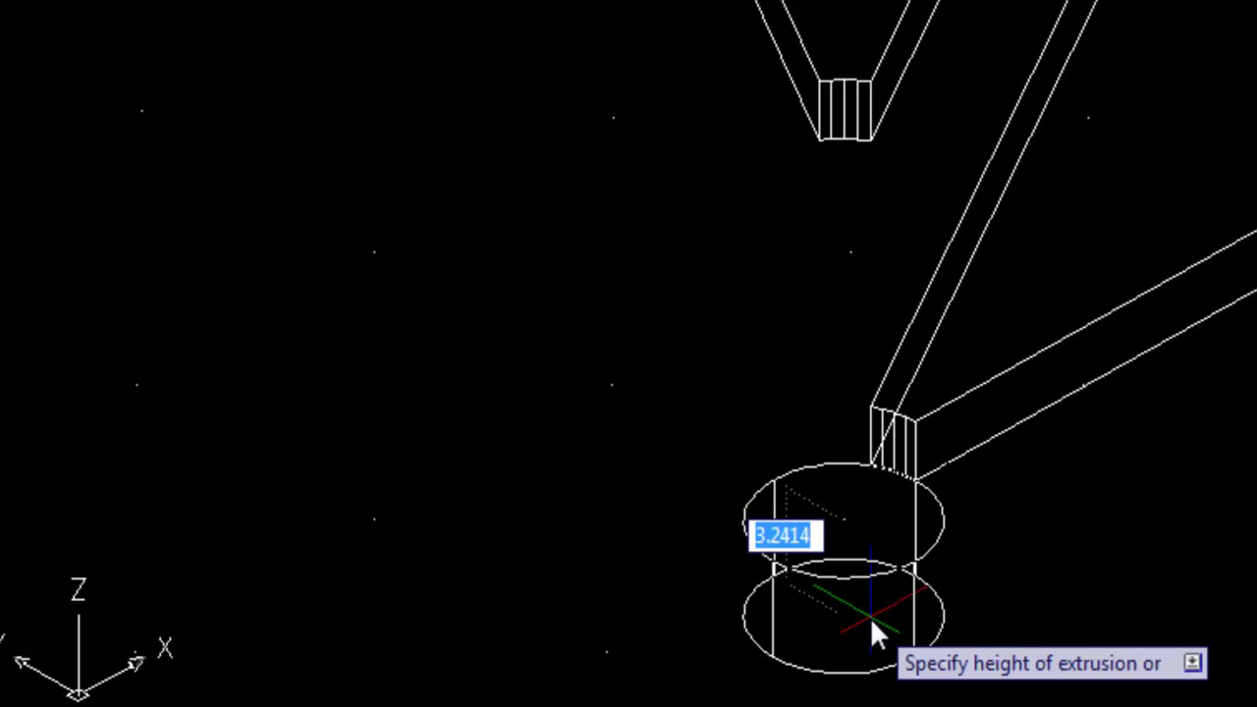
pyautogui.press('Return')
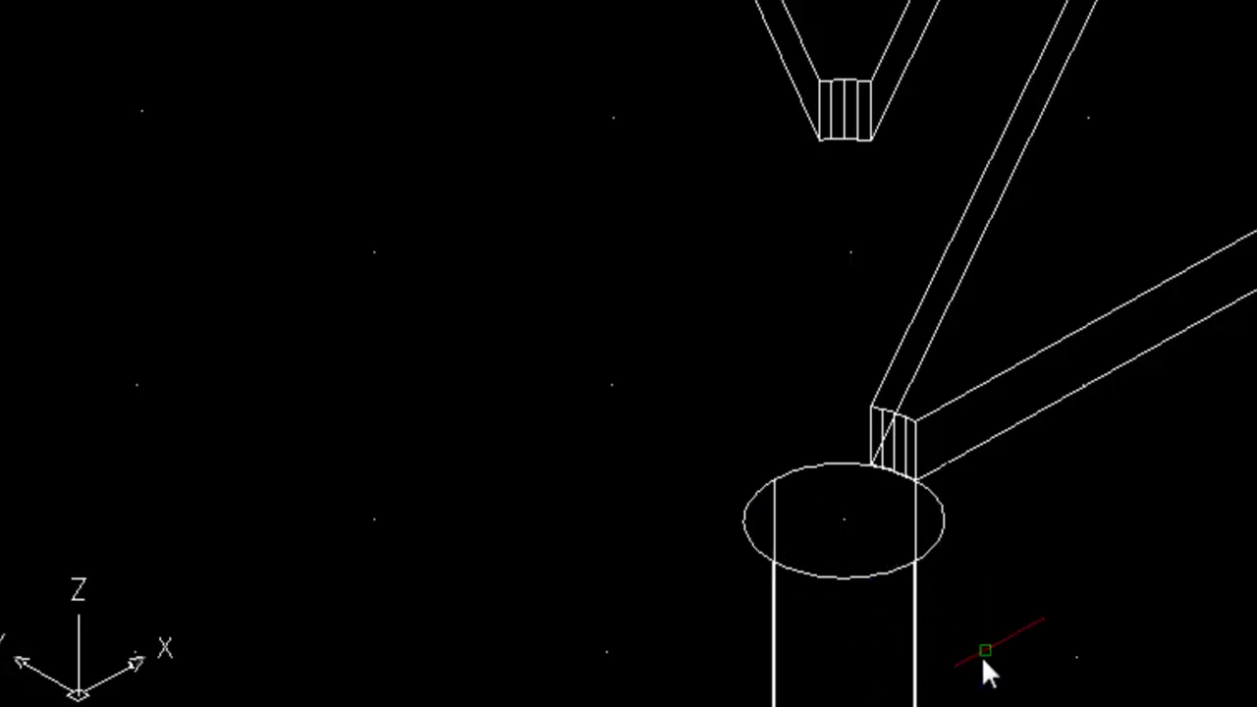
# Draw a new circle on the cylinder top, sized to the cylinder's edge.
pyautogui.write('circl')
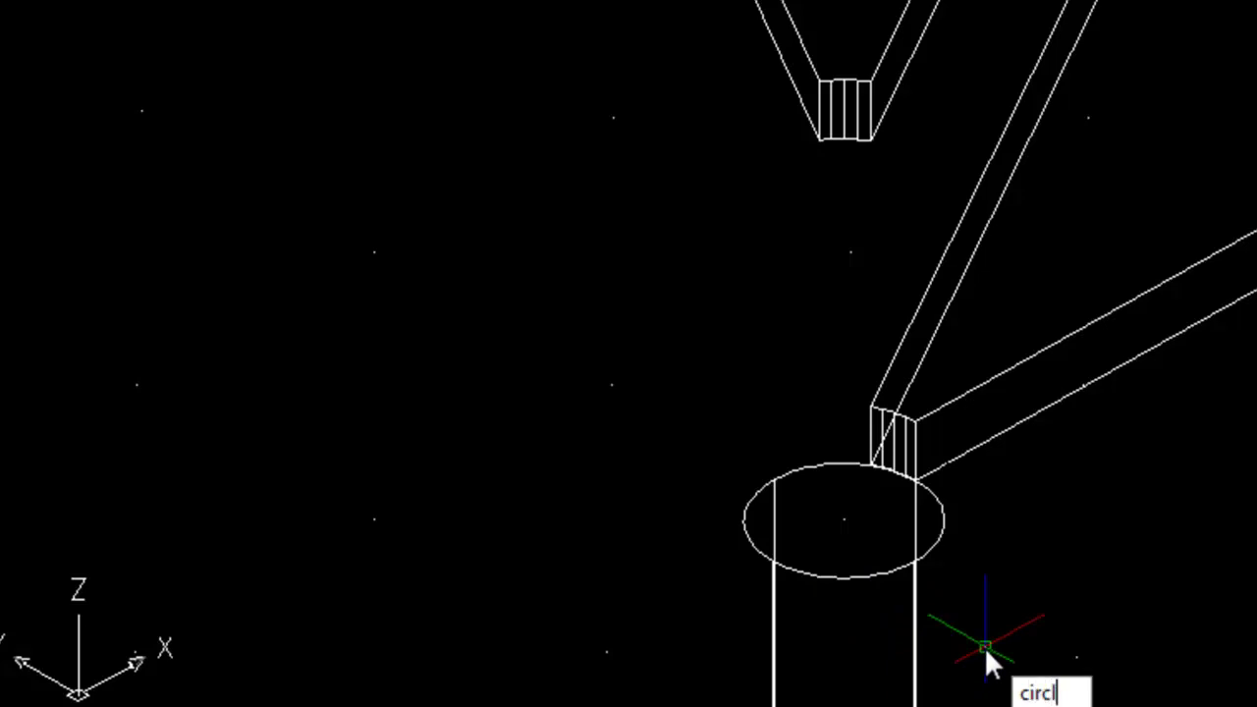
pyautogui.write('e')
pyautogui.press('Return')
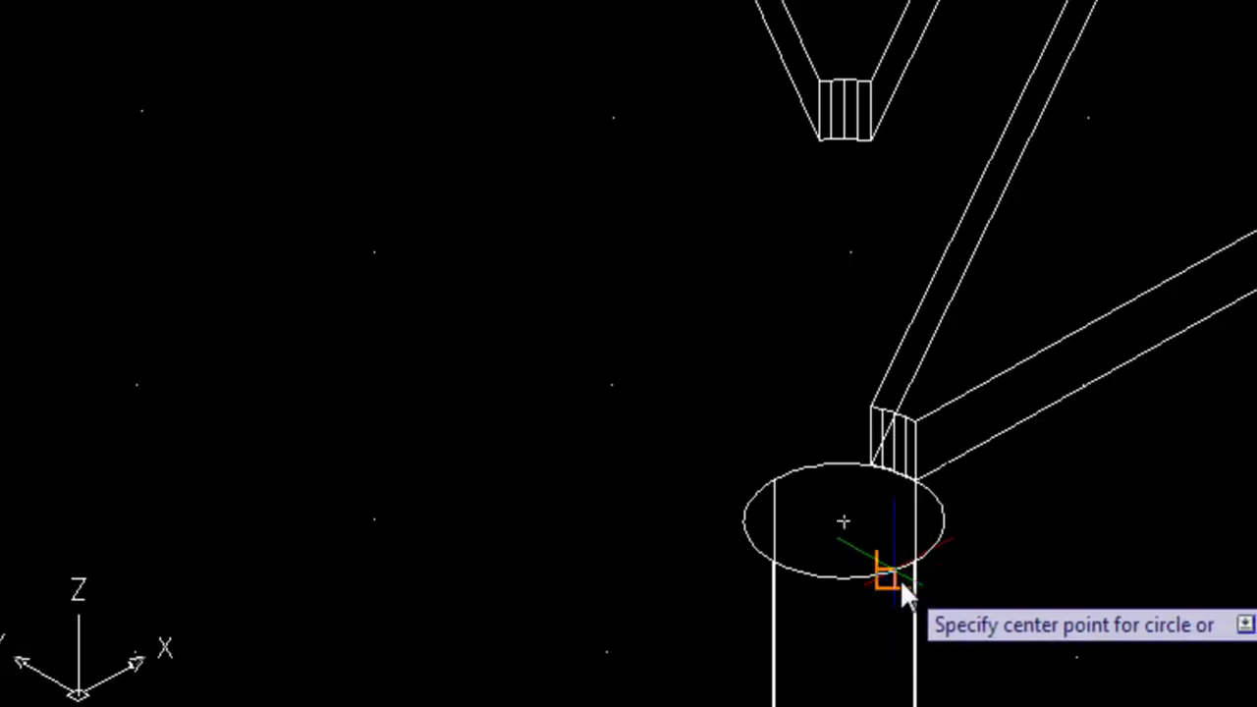
pyautogui.click(855, 533)
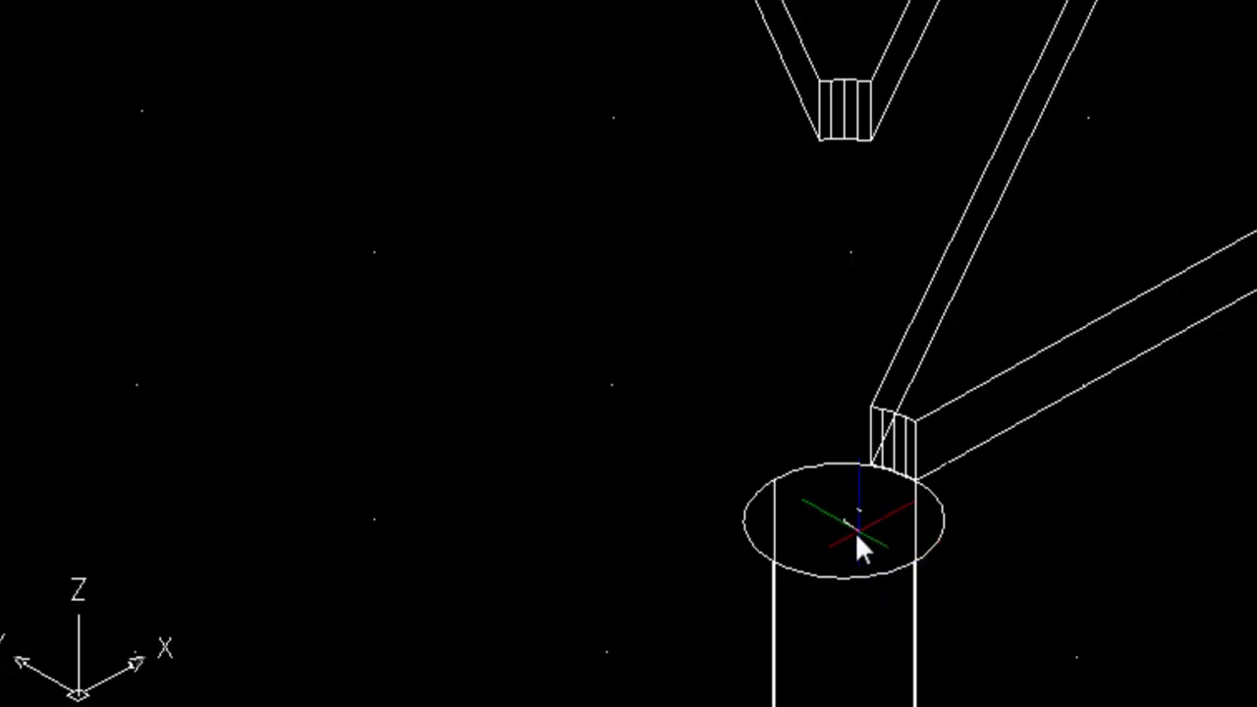
pyautogui.click(943, 525)
pyautogui.click(935, 553)
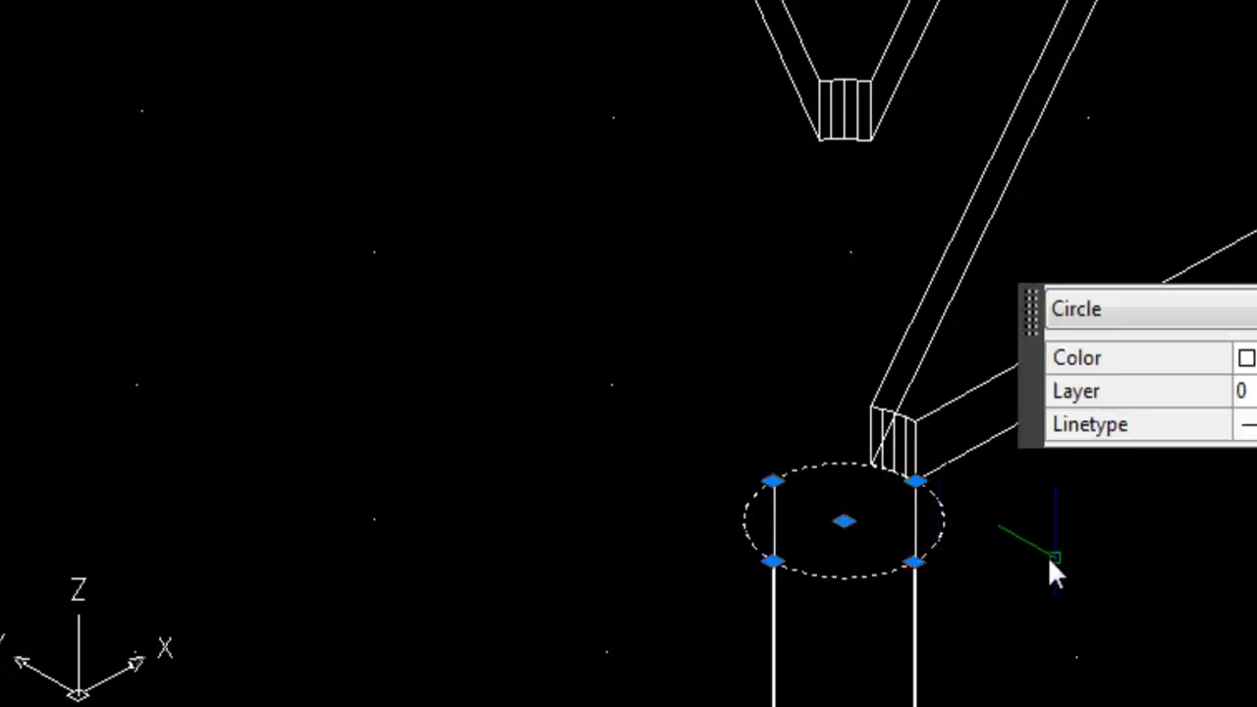
pyautogui.press('Escape')
# Extrude the new circle upward 118.4511 units into the tall central column.
pyautogui.write('extrud')
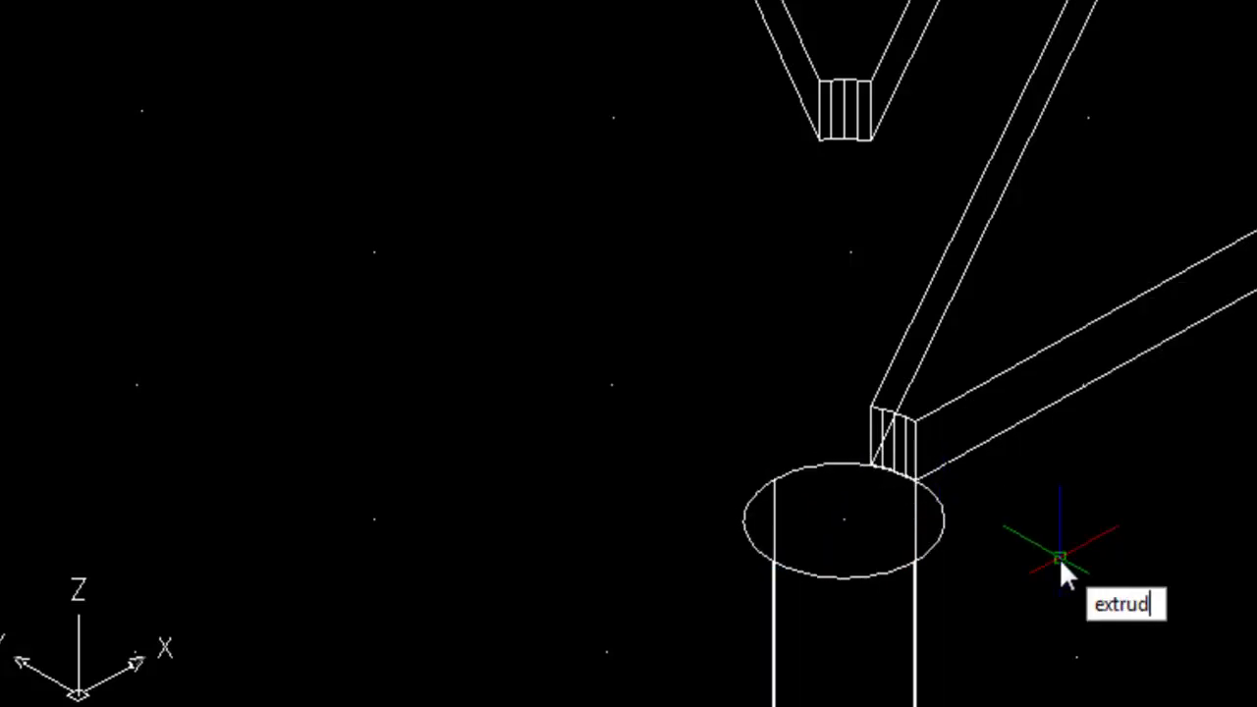
pyautogui.write('e')
pyautogui.press('Return')
pyautogui.click(933, 546)
pyautogui.press('Return')
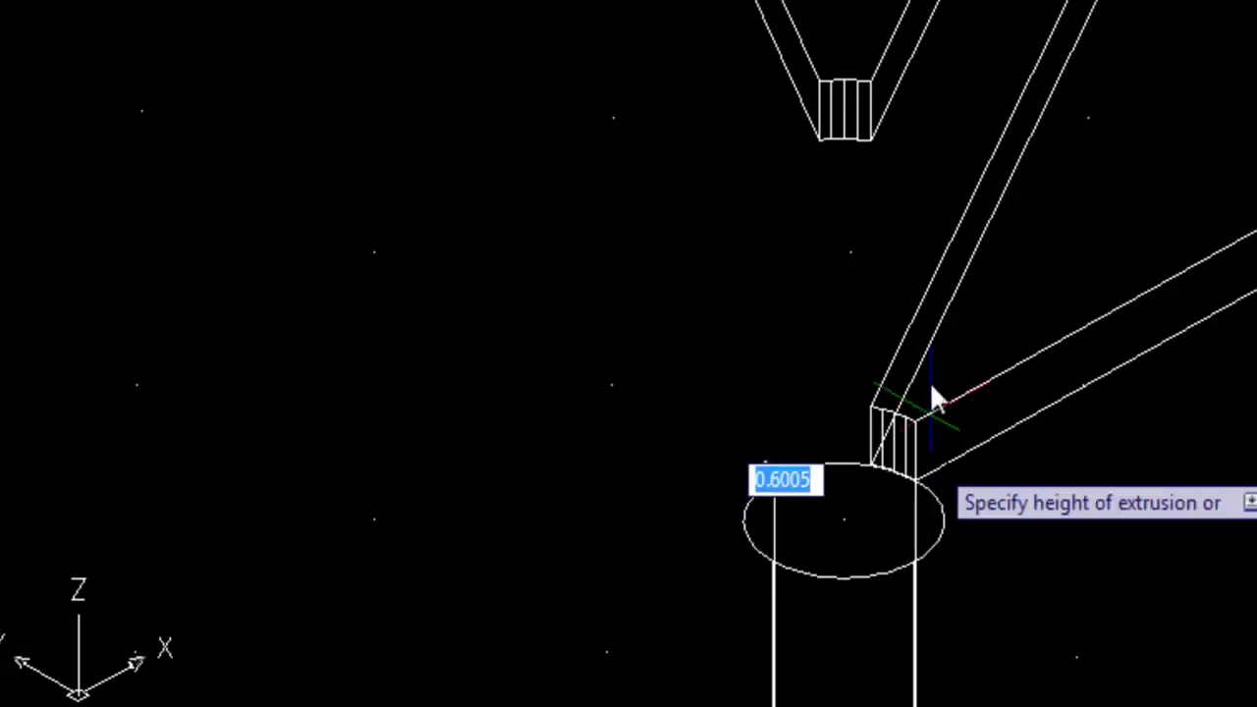
pyautogui.scroll(-3, 929, 339)
pyautogui.scroll(-5, 928, 326)
pyautogui.scroll(-1, 928, 334)
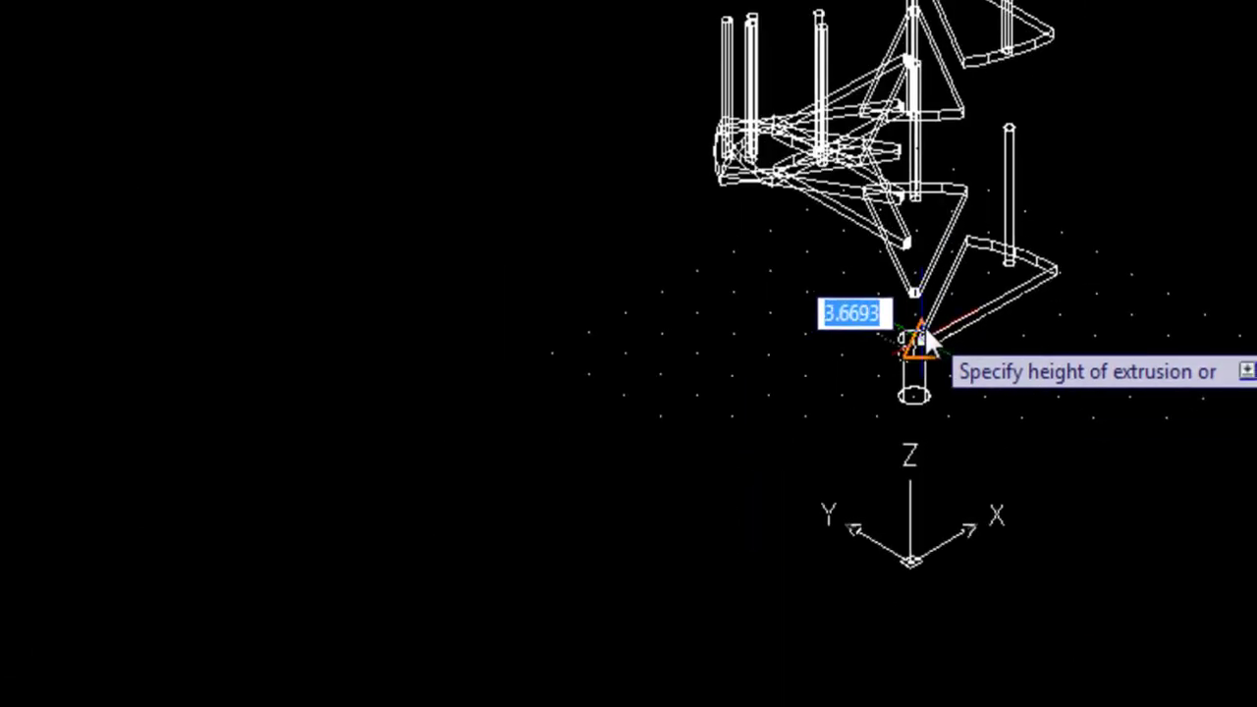
pyautogui.moveTo(928, 339); pyautogui.dragTo(640, 443, button='middle')
pyautogui.scroll(-1, 505, 500)
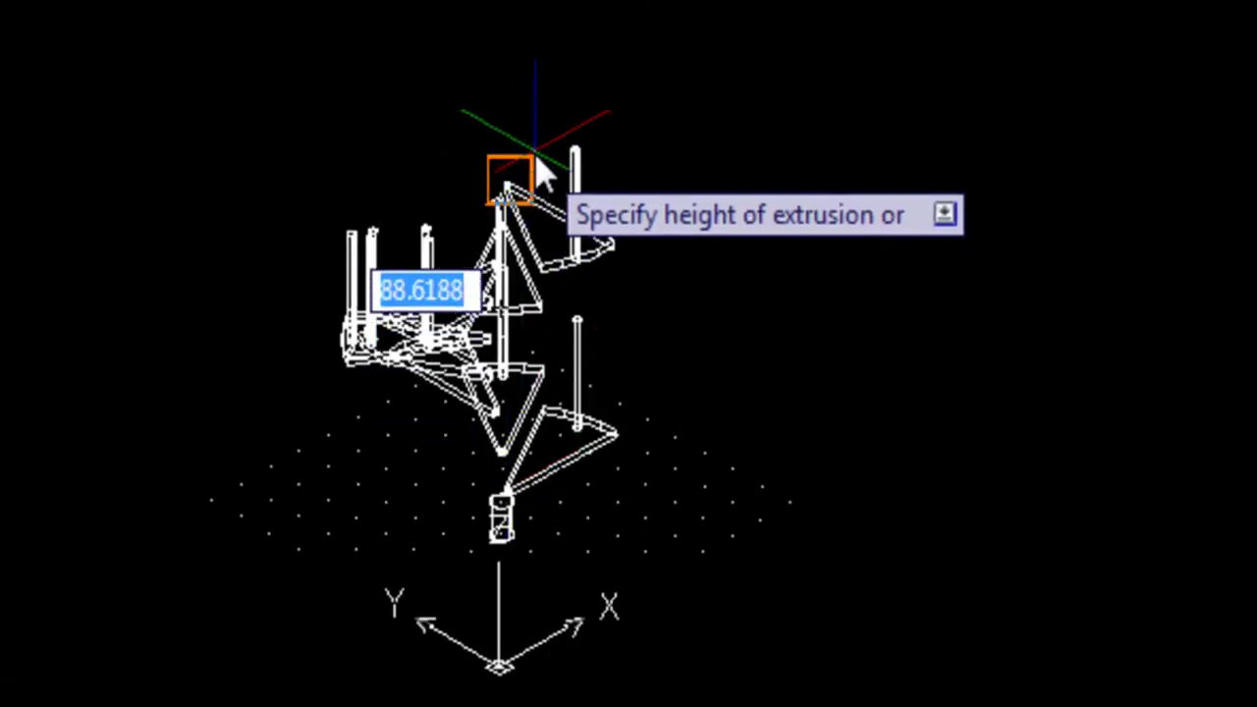
pyautogui.click(544, 90)
pyautogui.scroll(-4, 580, 506)
pyautogui.scroll(4, 589, 501)
pyautogui.scroll(6, 589, 501)
pyautogui.moveTo(583, 472); pyautogui.dragTo(911, 208, button='middle')
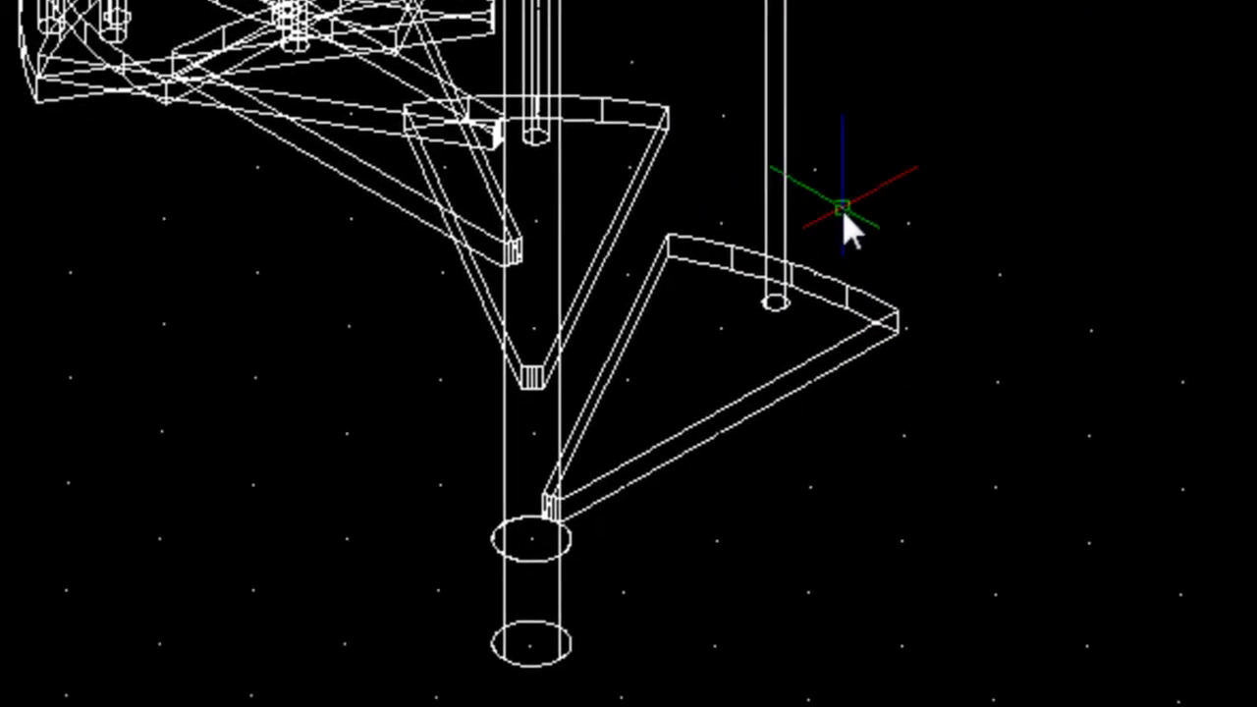
# Union the central column with the short cylinder below it, then orbit to check.
pyautogui.write('union')
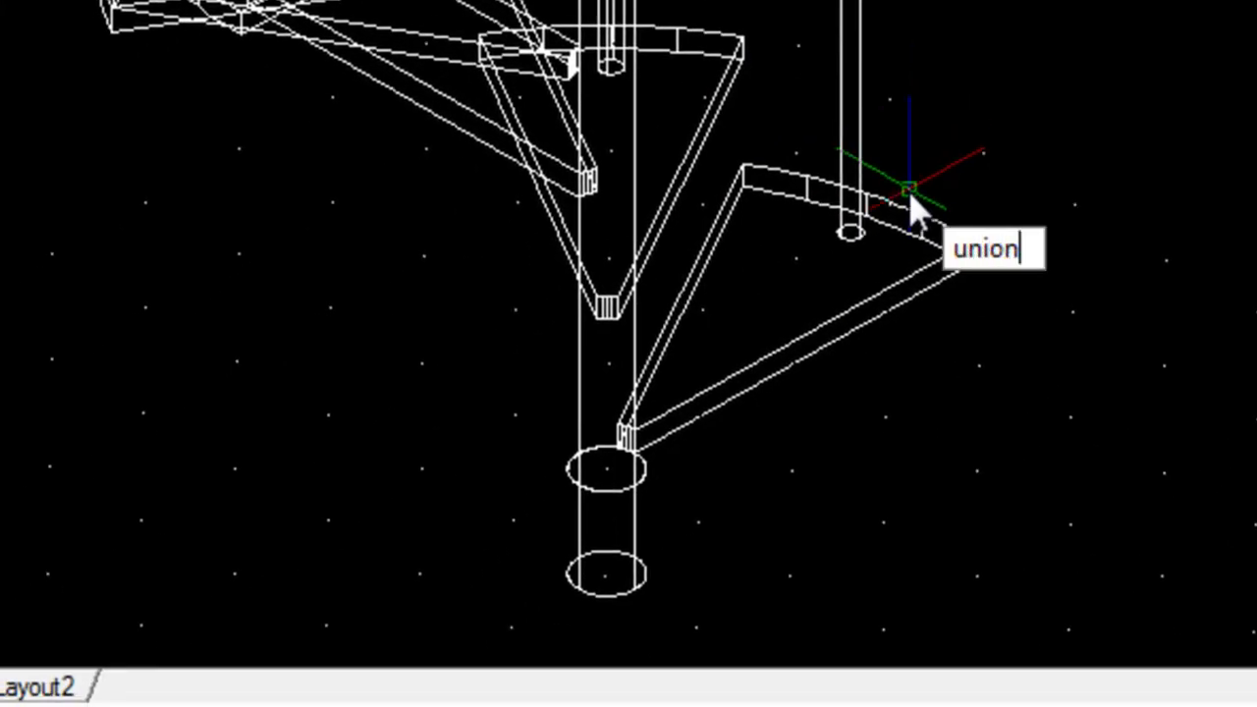
pyautogui.press('Return')
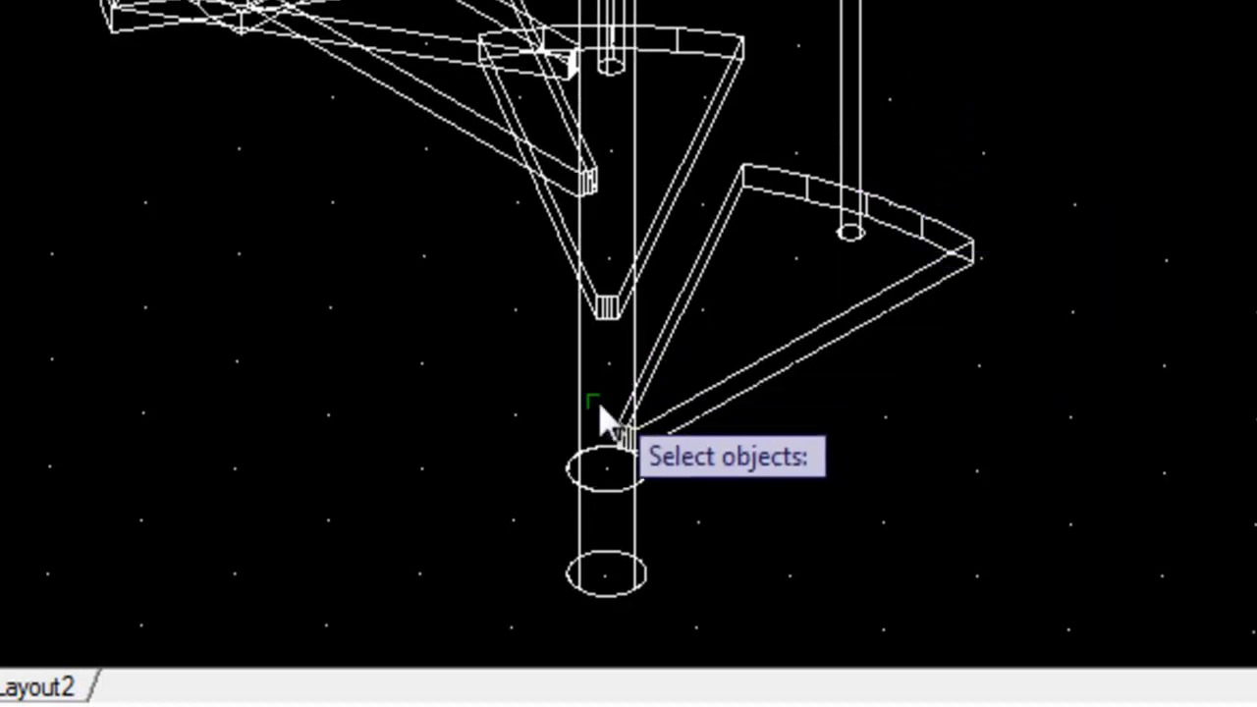
pyautogui.click(580, 416)
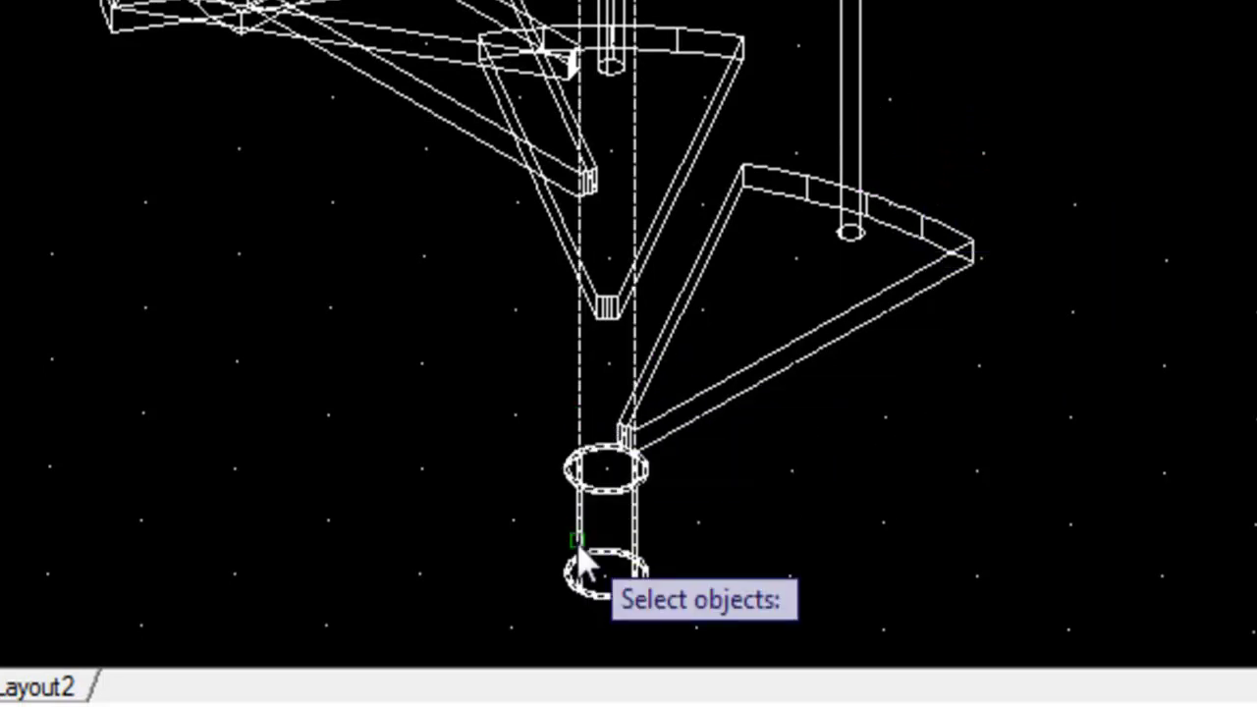
pyautogui.click(584, 552)
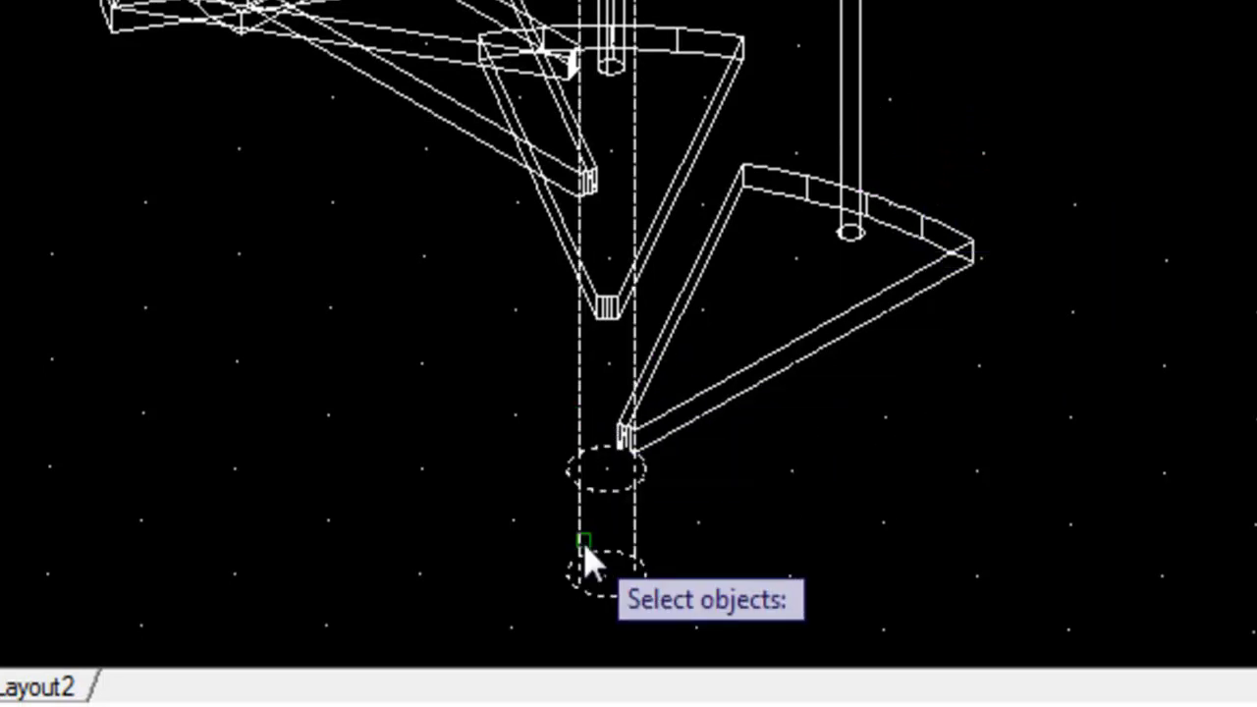
pyautogui.press('Return')
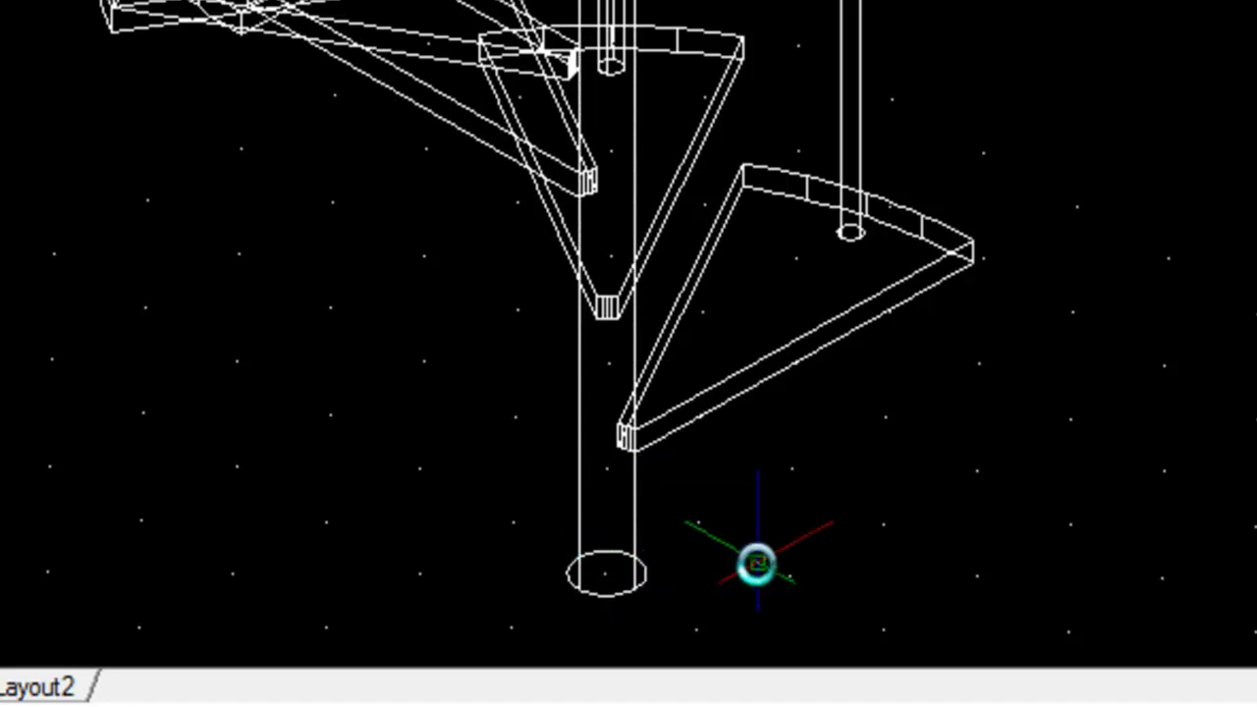
pyautogui.scroll(-2, 756, 562)
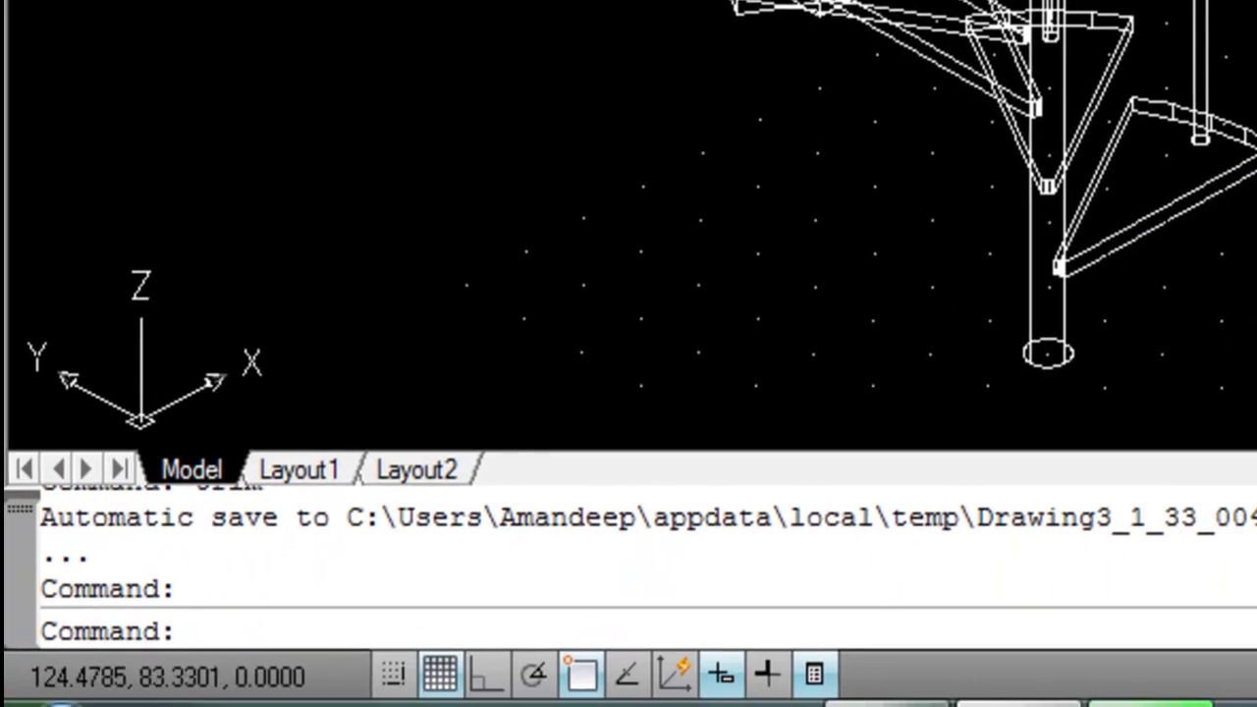
pyautogui.keyDown('shift'); pyautogui.moveTo(687, 246); pyautogui.dragTo(688, 246, button='middle'); pyautogui.keyUp('shift')
pyautogui.moveTo(1186, 8)
pyautogui.keyDown('shift'); pyautogui.mouseDown(button='middle')
pyautogui.moveTo(1002, 62)
pyautogui.moveTo(828, 68)
pyautogui.moveTo(646, 51)
pyautogui.moveTo(743, 101)
pyautogui.moveTo(1216, 116)
pyautogui.mouseUp(button='middle'); pyautogui.keyUp('shift')
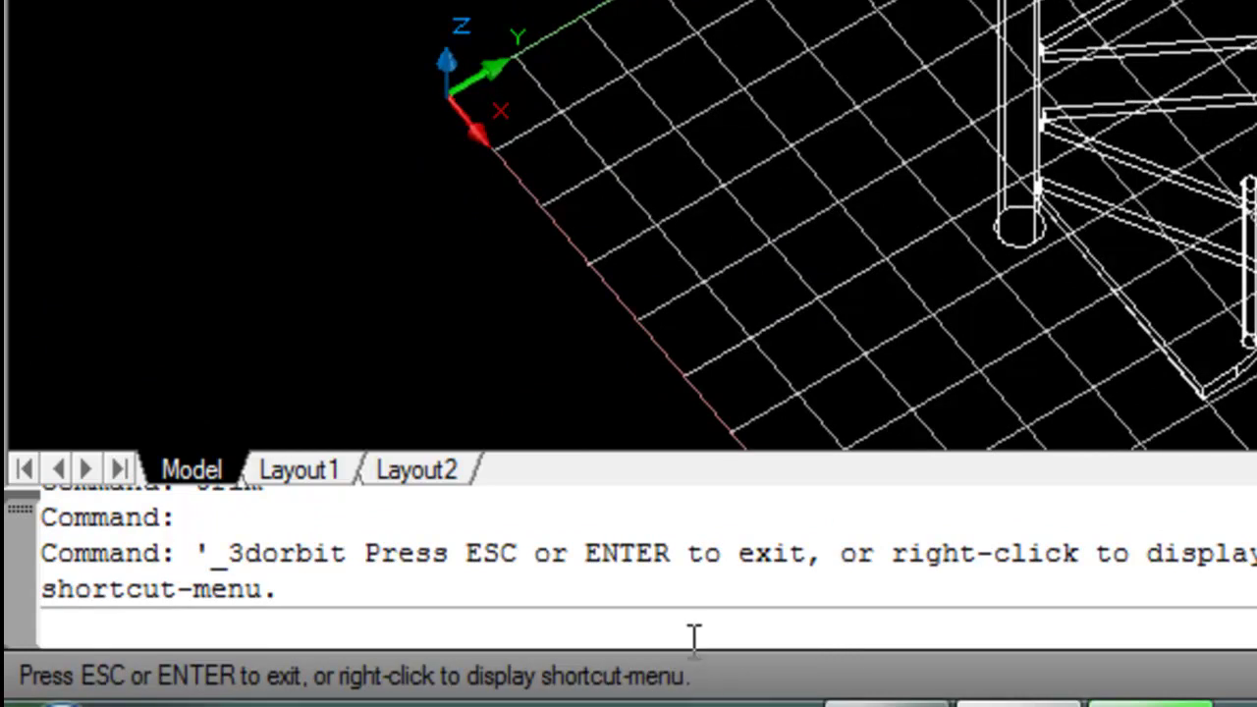
pyautogui.press('Escape')
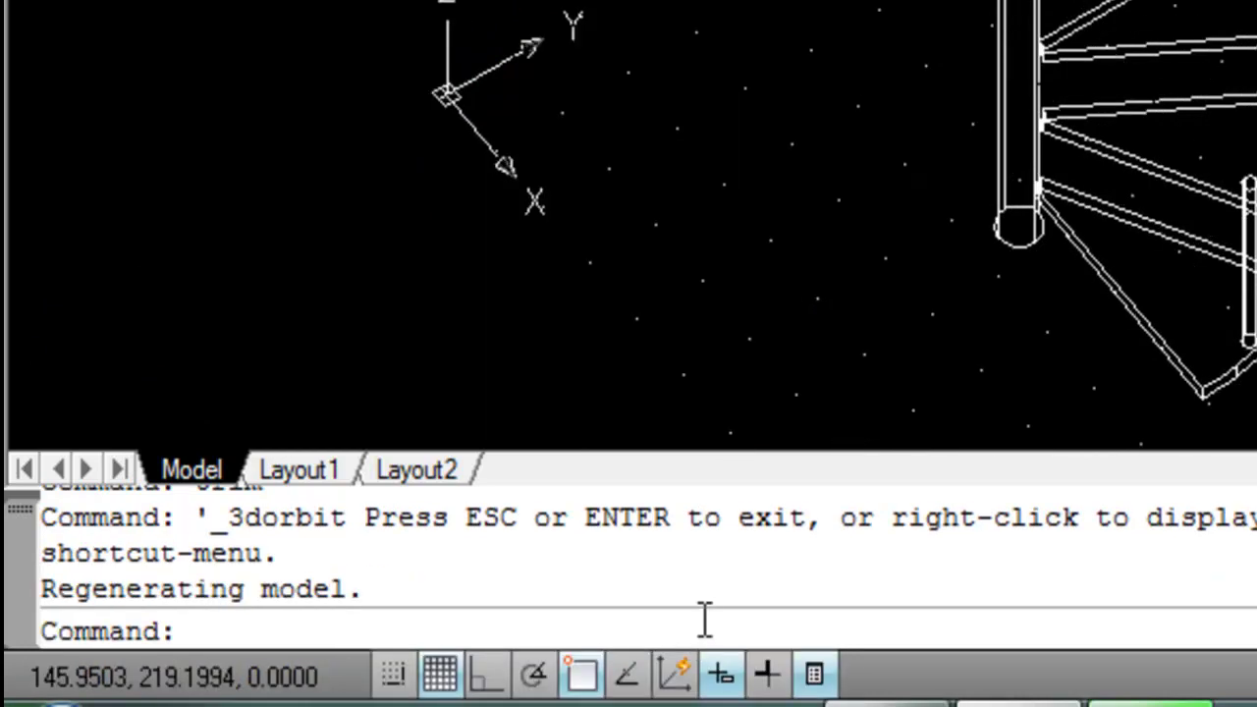
# Start the SPLINE handrail at the lower post and run it through three post-top centres.
pyautogui.write('spline')
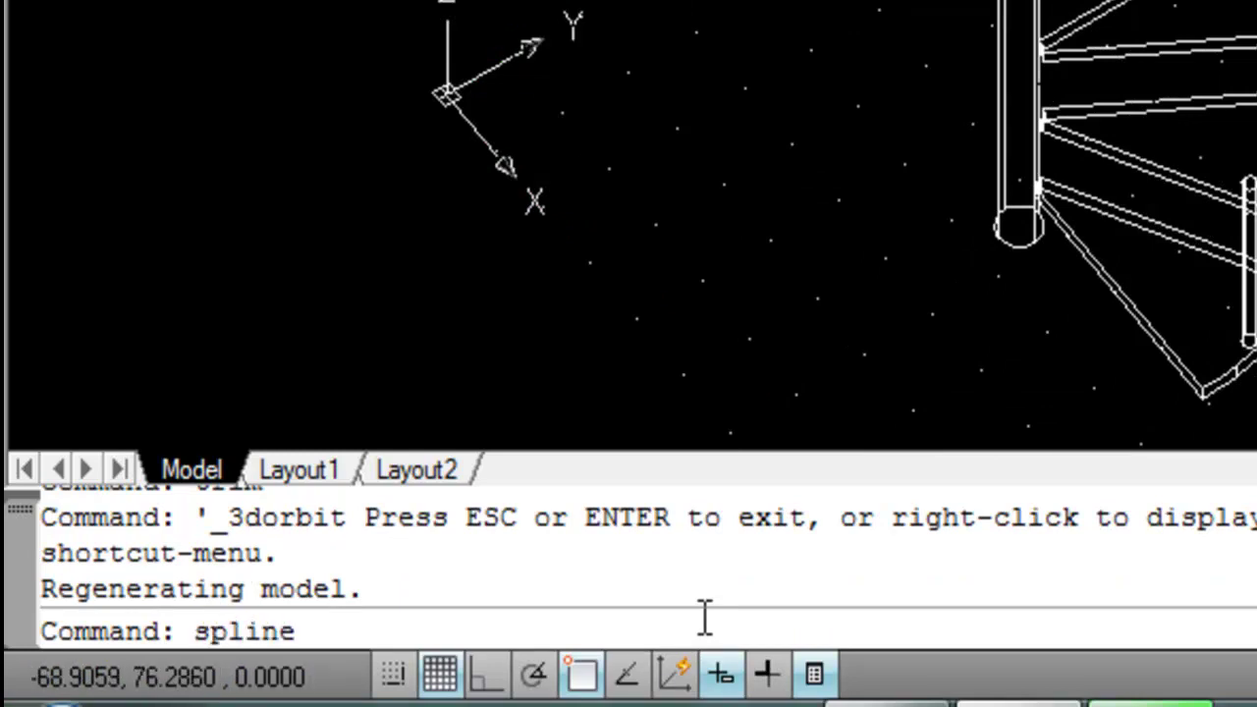
pyautogui.press('Return')
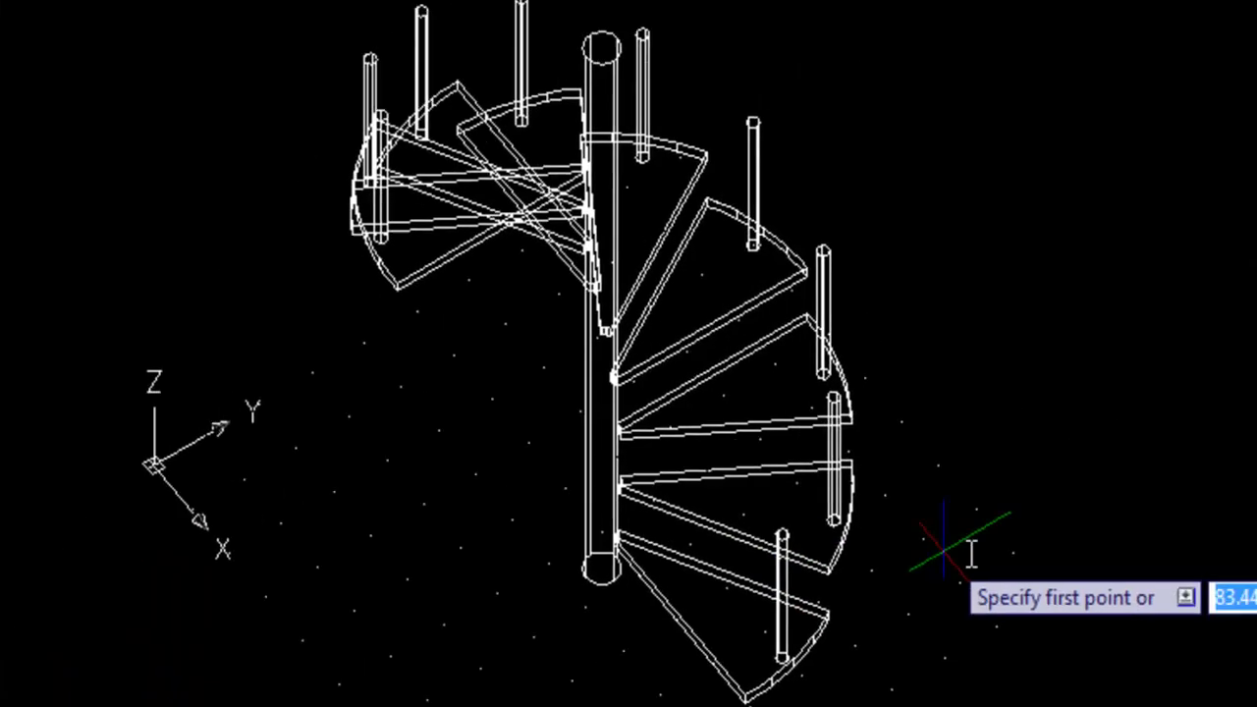
pyautogui.scroll(8, 773, 557)
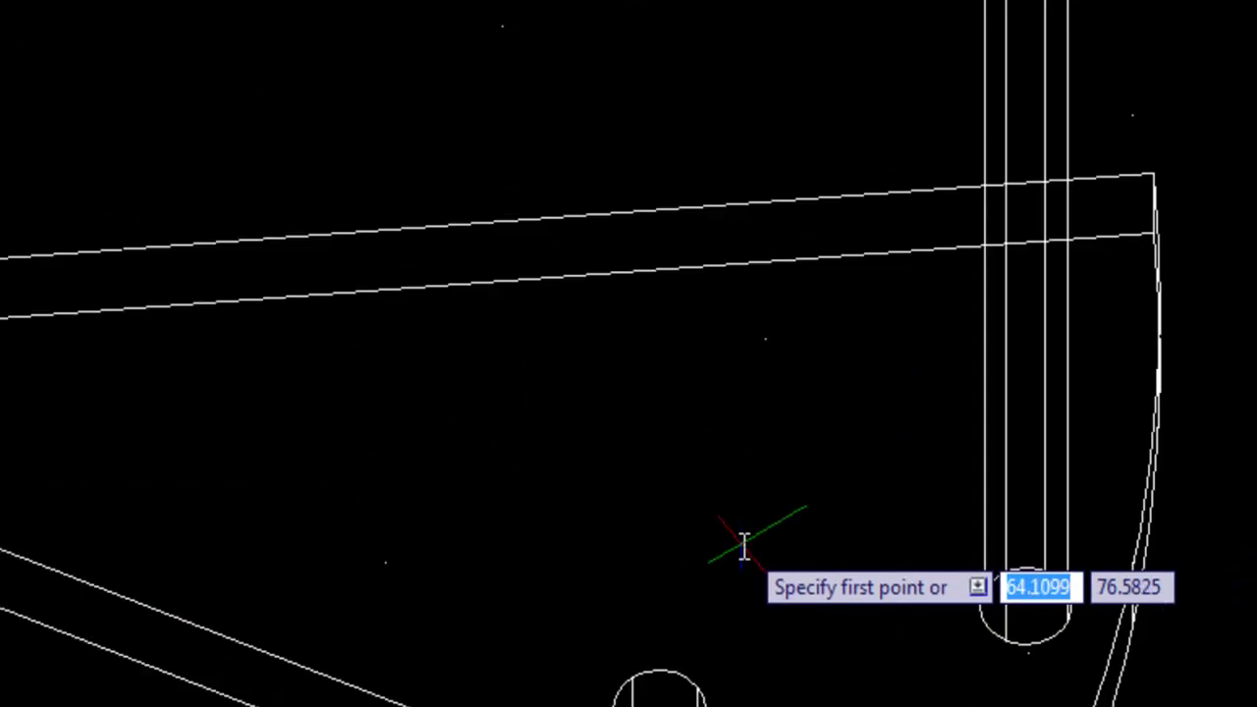
pyautogui.click(660, 693)
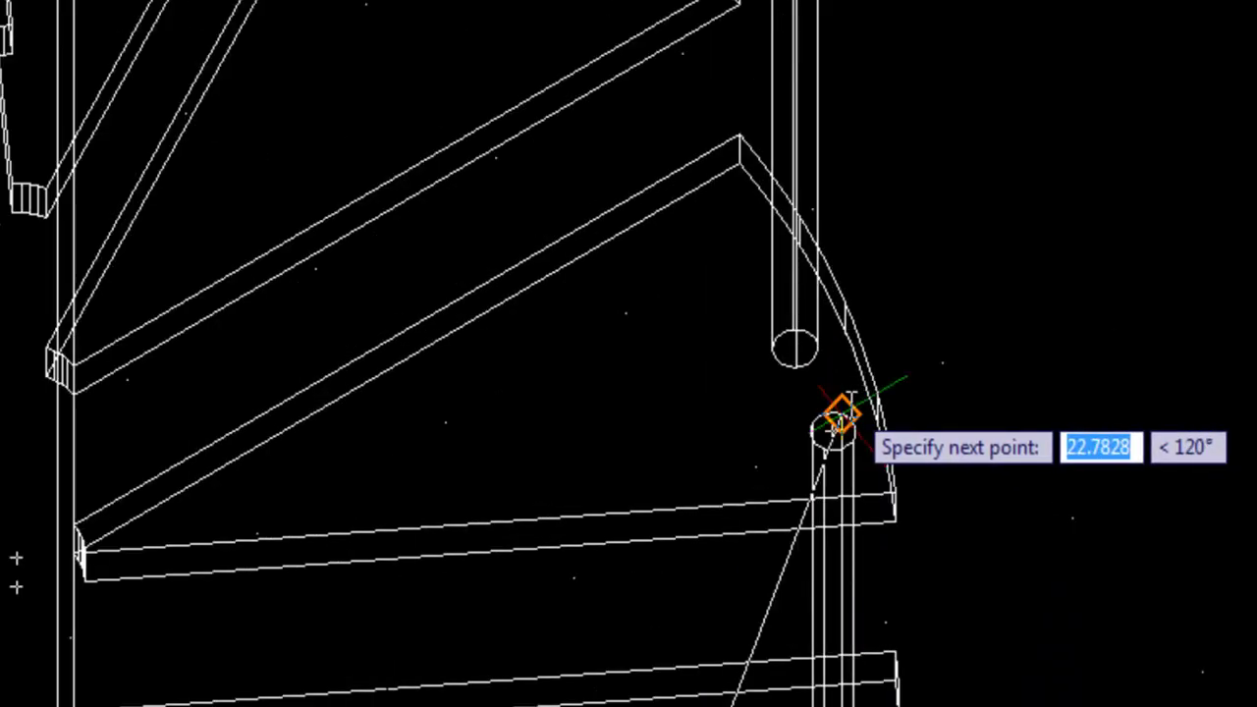
pyautogui.scroll(2, 830, 427)
pyautogui.scroll(3, 805, 437)
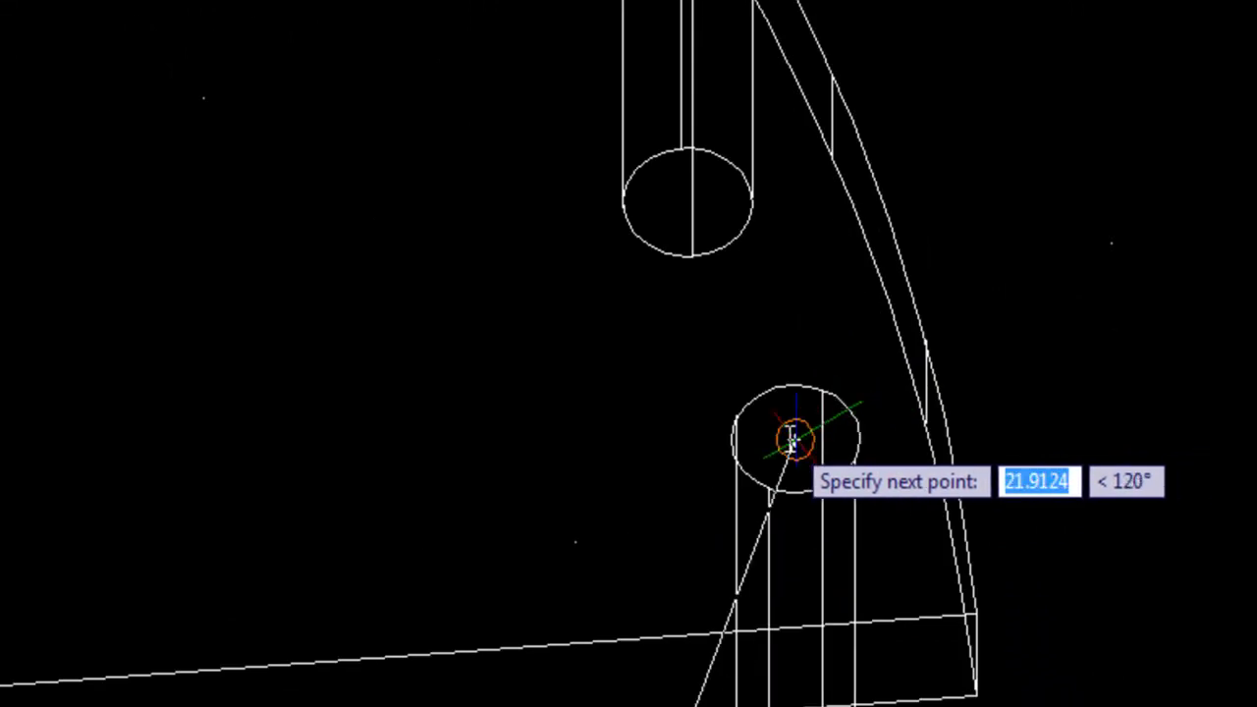
pyautogui.click(797, 439)
pyautogui.scroll(-3, 805, 447)
pyautogui.scroll(-3, 814, 462)
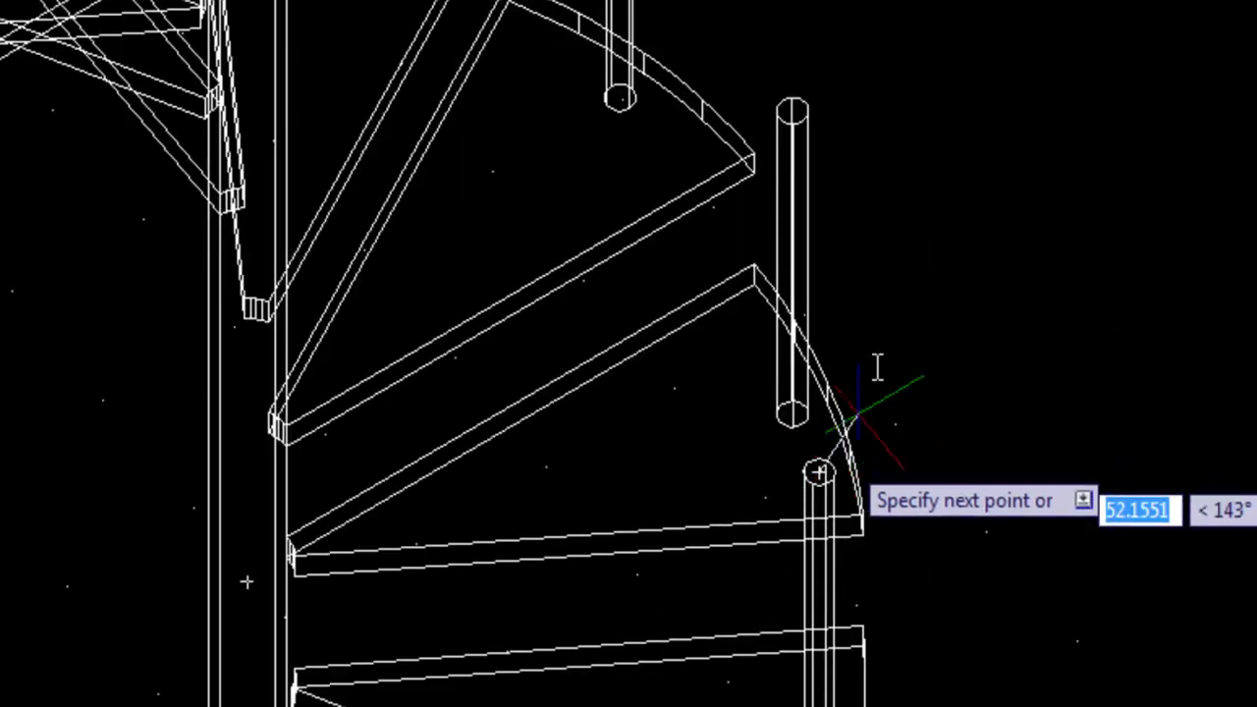
pyautogui.scroll(2, 796, 64)
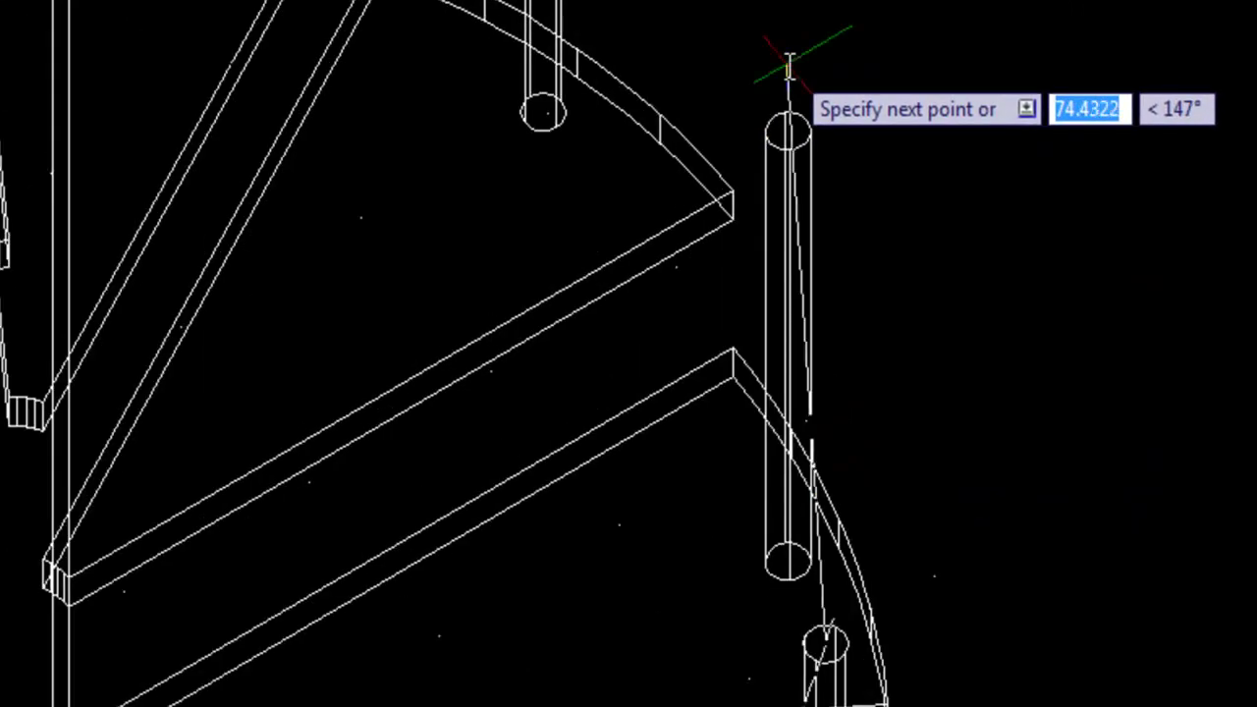
pyautogui.scroll(5, 794, 62)
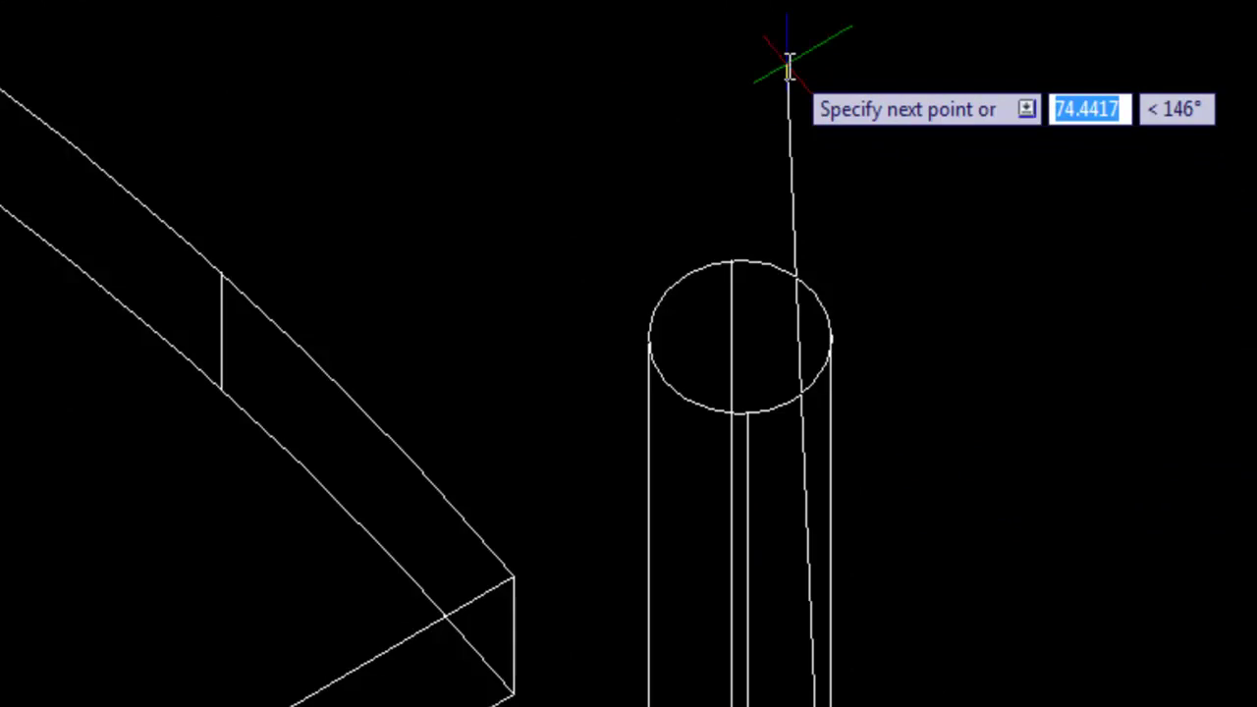
pyautogui.click(739, 339)
pyautogui.scroll(-2, 780, 413)
pyautogui.scroll(-3, 786, 374)
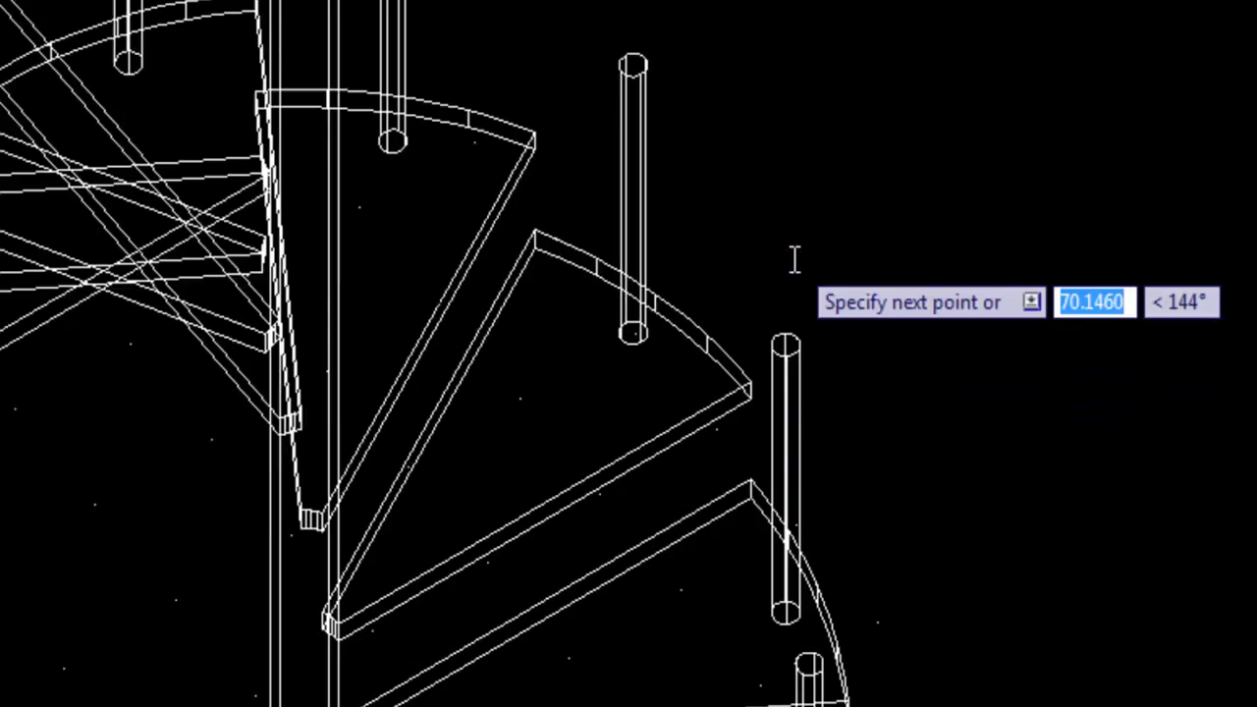
pyautogui.scroll(-3, 753, 197)
pyautogui.scroll(4, 698, 94)
pyautogui.scroll(4, 697, 94)
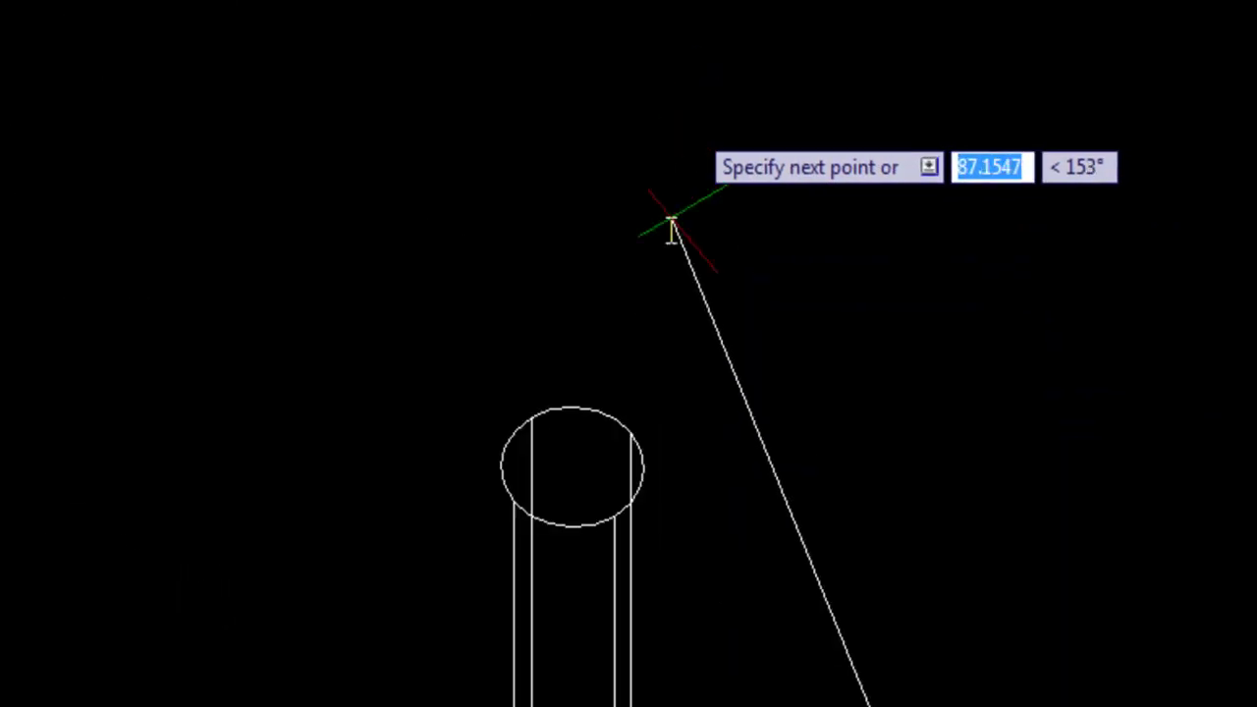
pyautogui.click(572, 468)
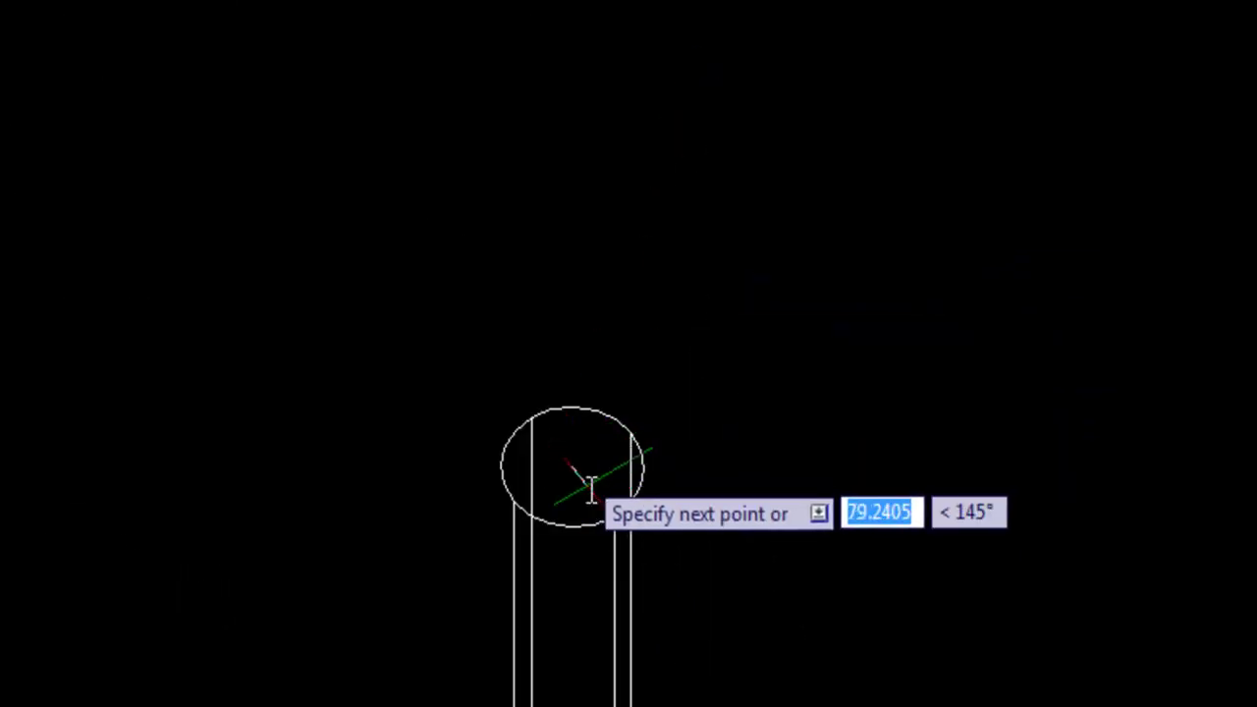
# Carry the spline through the remaining five post-top centres and end it.
pyautogui.scroll(-2, 674, 492)
pyautogui.scroll(-1, 660, 466)
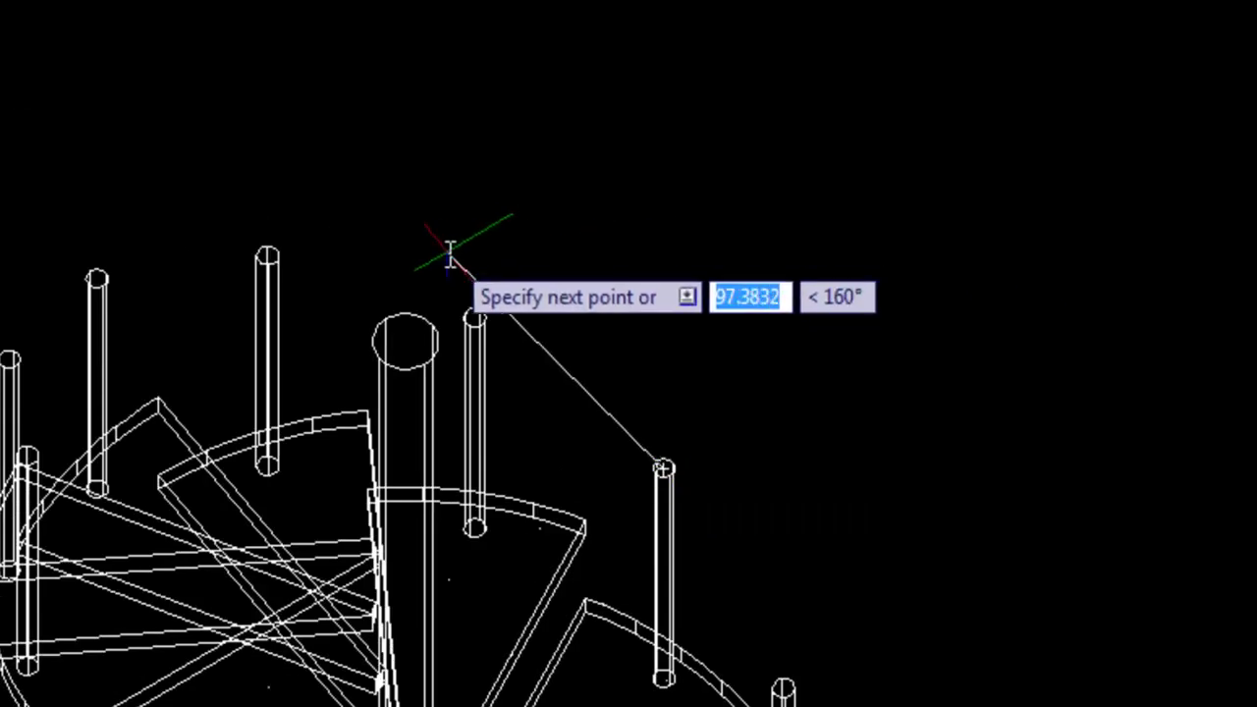
pyautogui.scroll(4, 461, 266)
pyautogui.scroll(3, 471, 305)
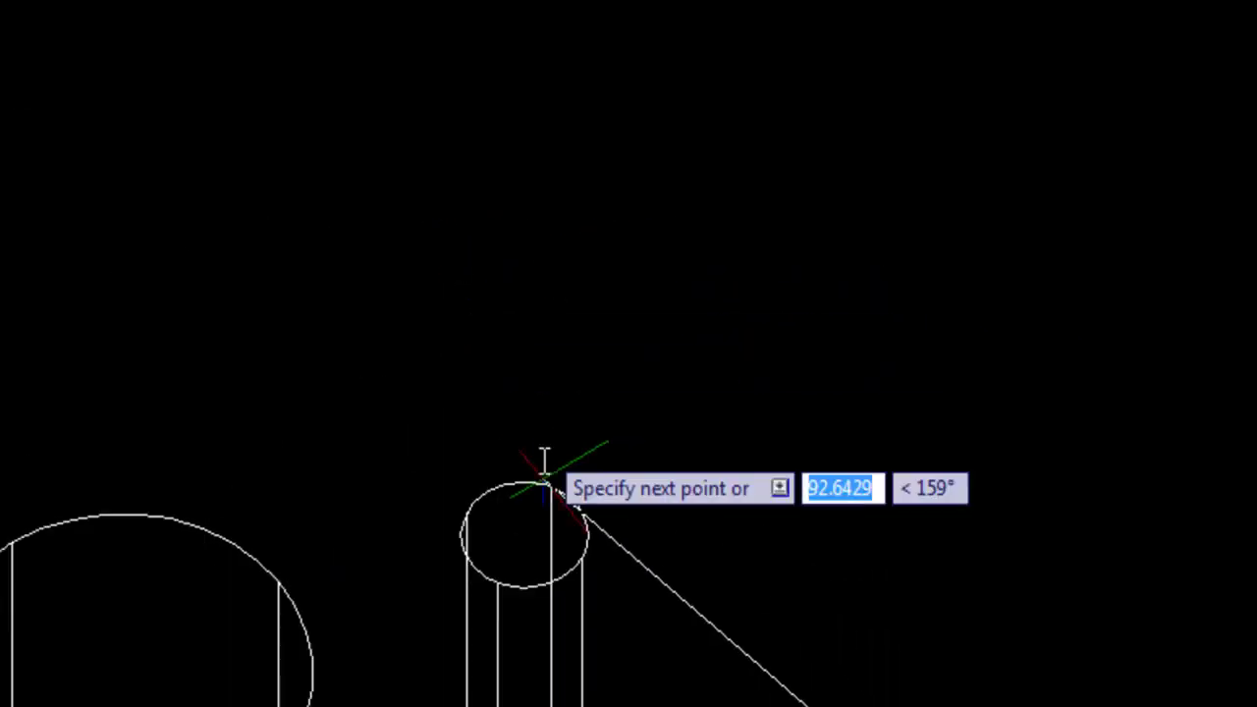
pyautogui.click(524, 535)
pyautogui.scroll(-2, 609, 528)
pyautogui.scroll(-3, 621, 521)
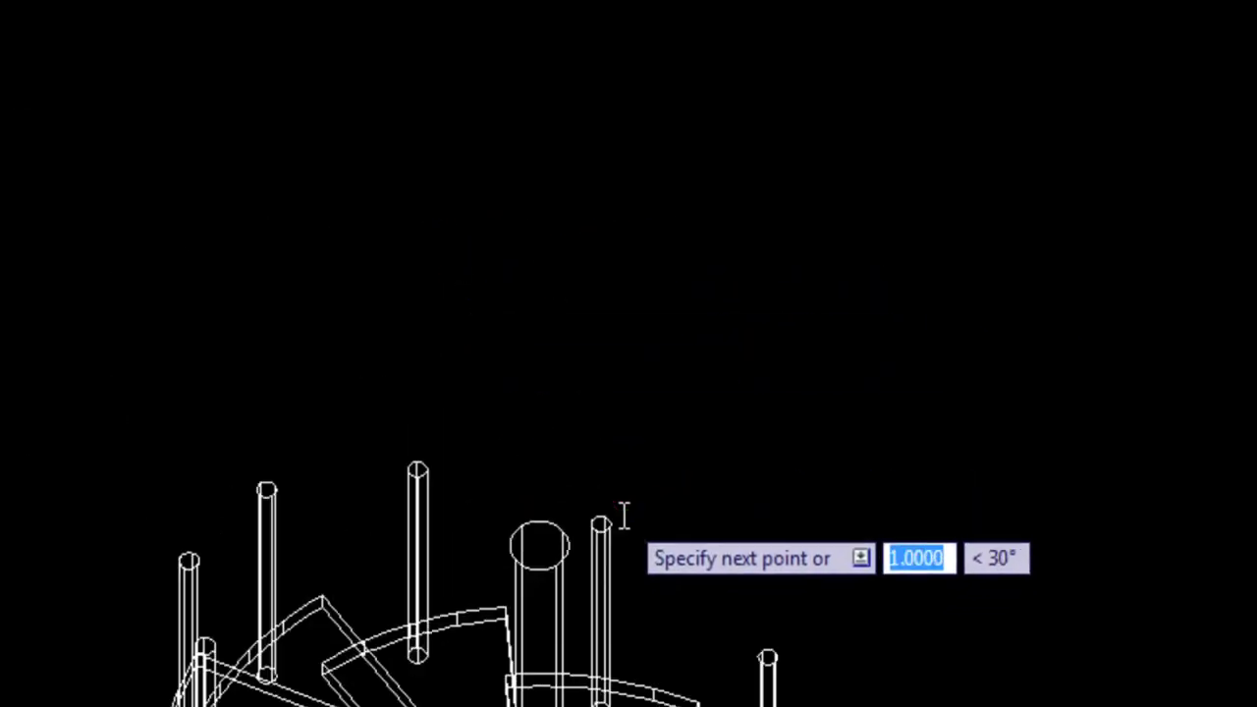
pyautogui.scroll(3, 432, 481)
pyautogui.scroll(2, 422, 499)
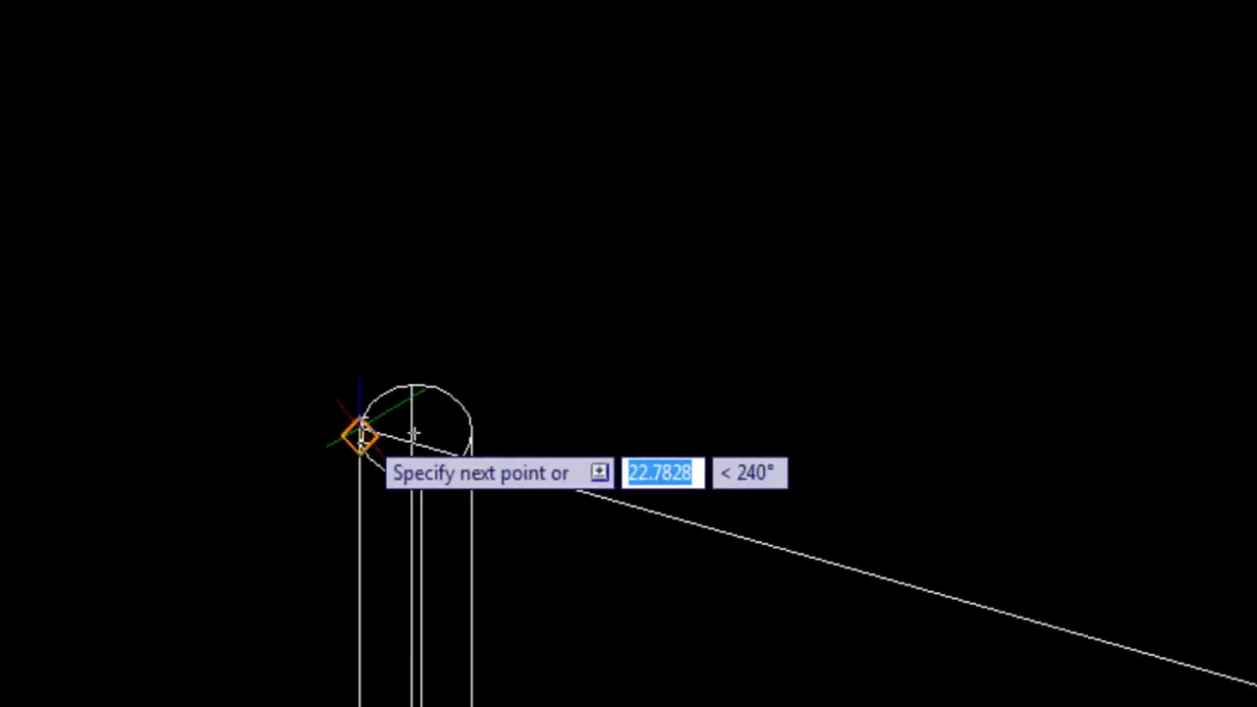
pyautogui.click(410, 435)
pyautogui.scroll(-3, 363, 521)
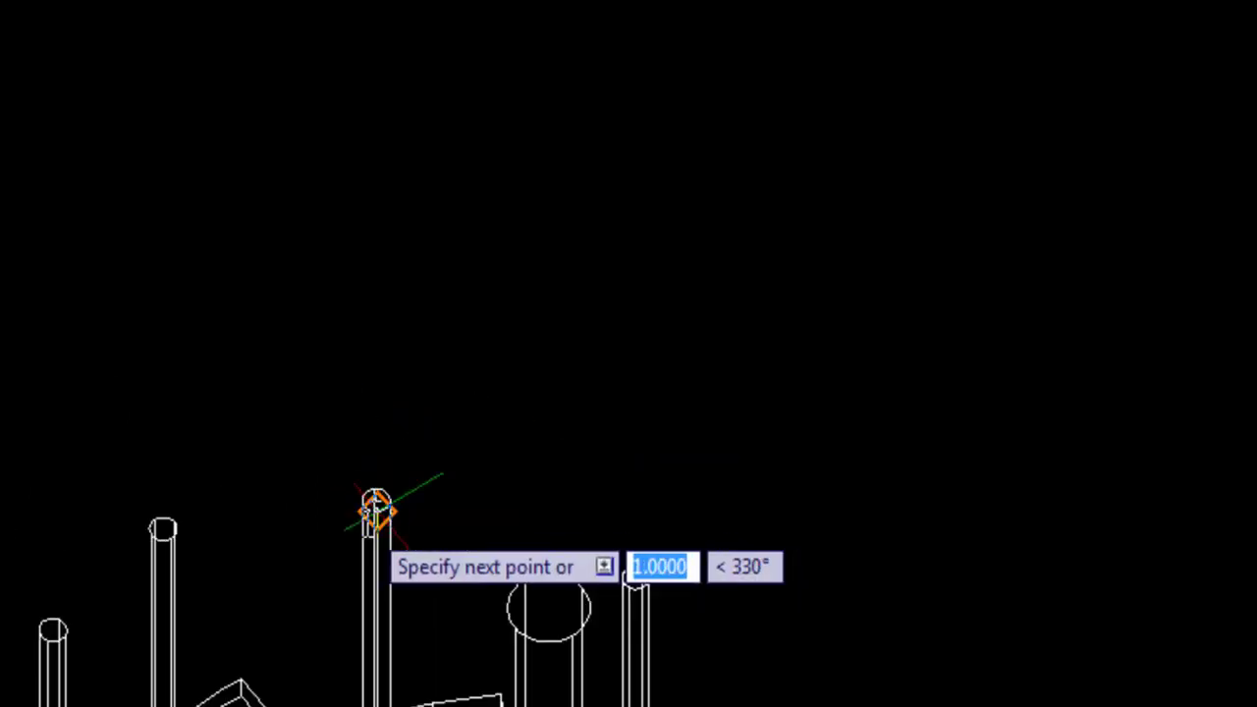
pyautogui.scroll(-2, 374, 513)
pyautogui.scroll(3, 208, 546)
pyautogui.scroll(4, 208, 546)
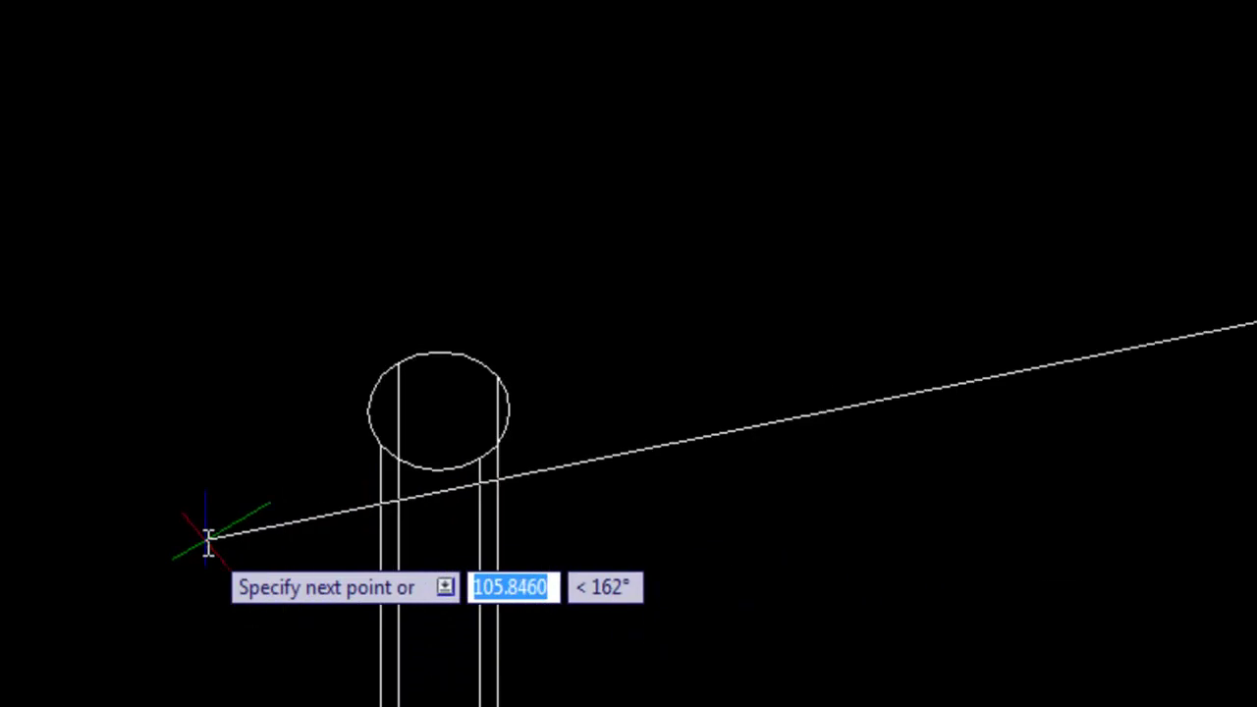
pyautogui.click(420, 431)
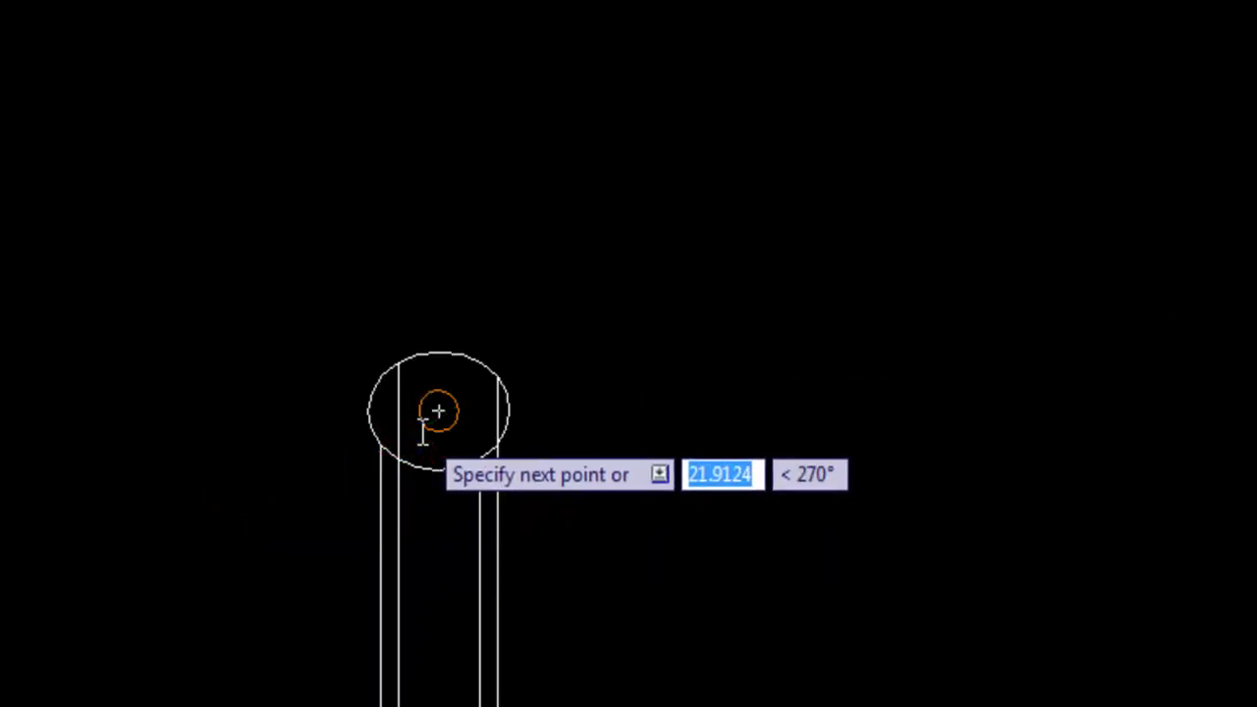
pyautogui.scroll(-5, 383, 525)
pyautogui.scroll(-1, 381, 536)
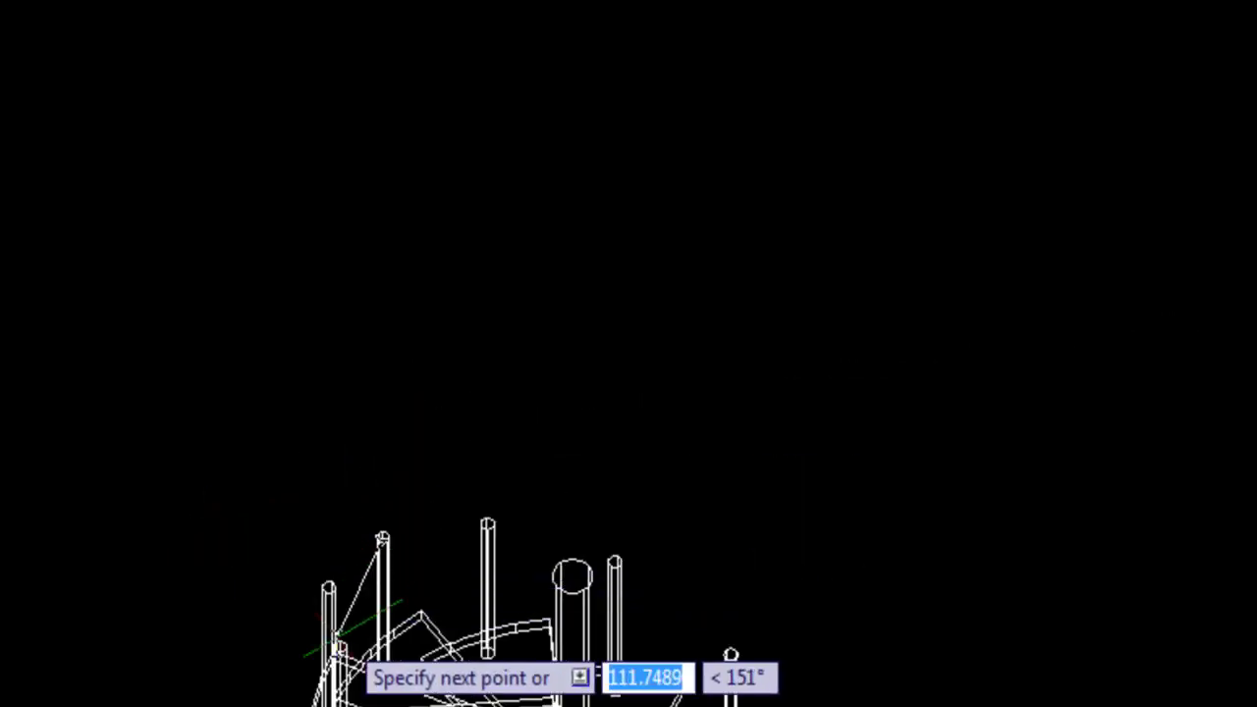
pyautogui.scroll(2, 303, 668)
pyautogui.scroll(2, 323, 576)
pyautogui.scroll(2, 365, 452)
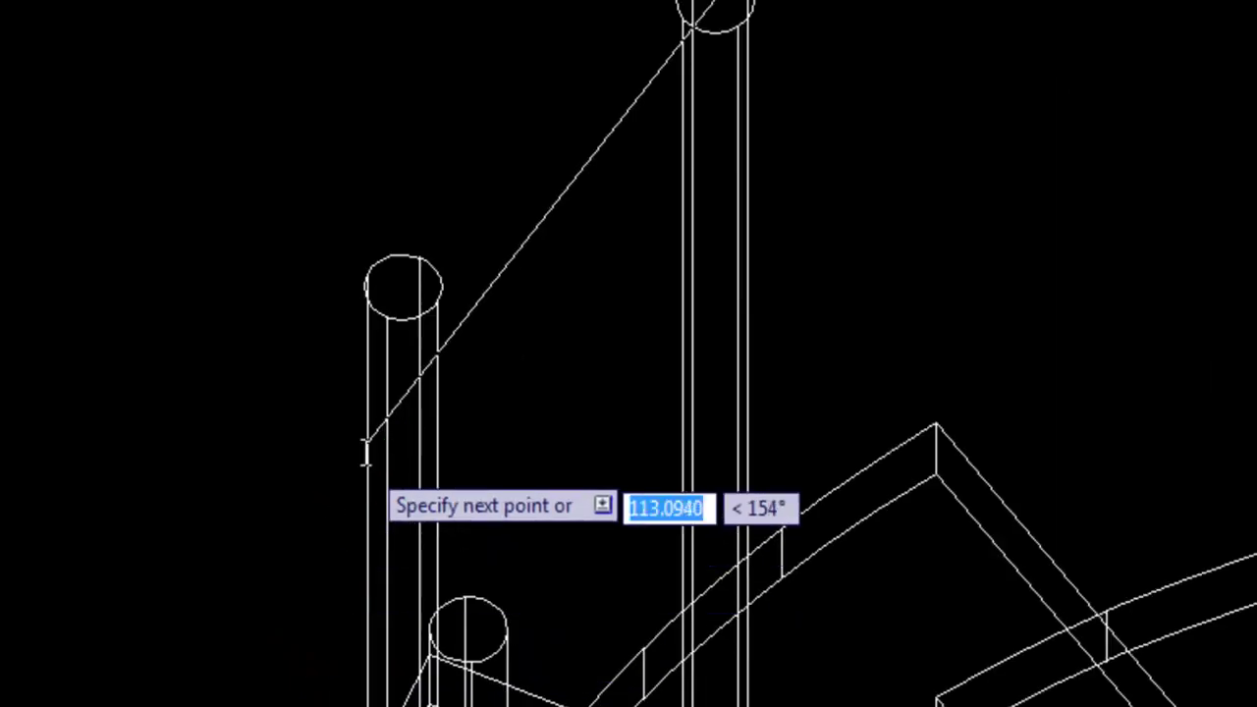
pyautogui.click(405, 286)
pyautogui.scroll(-3, 493, 678)
pyautogui.scroll(3, 478, 687)
pyautogui.scroll(2, 463, 688)
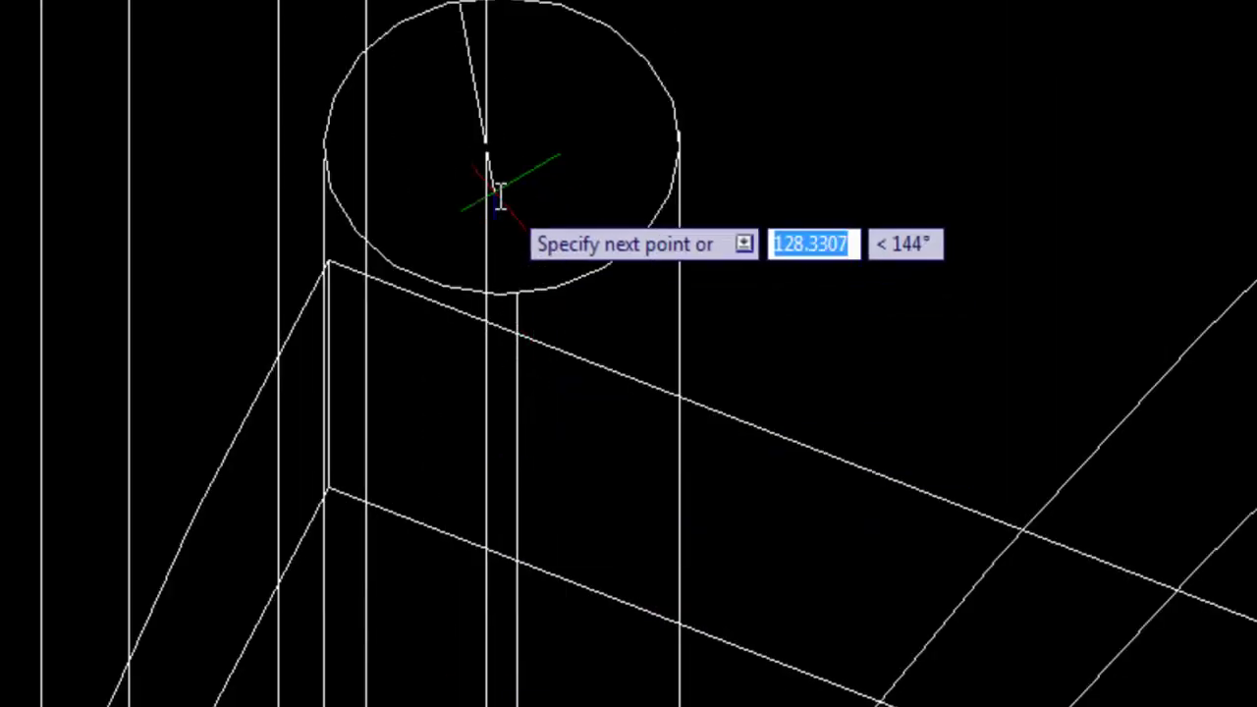
pyautogui.click(503, 146)
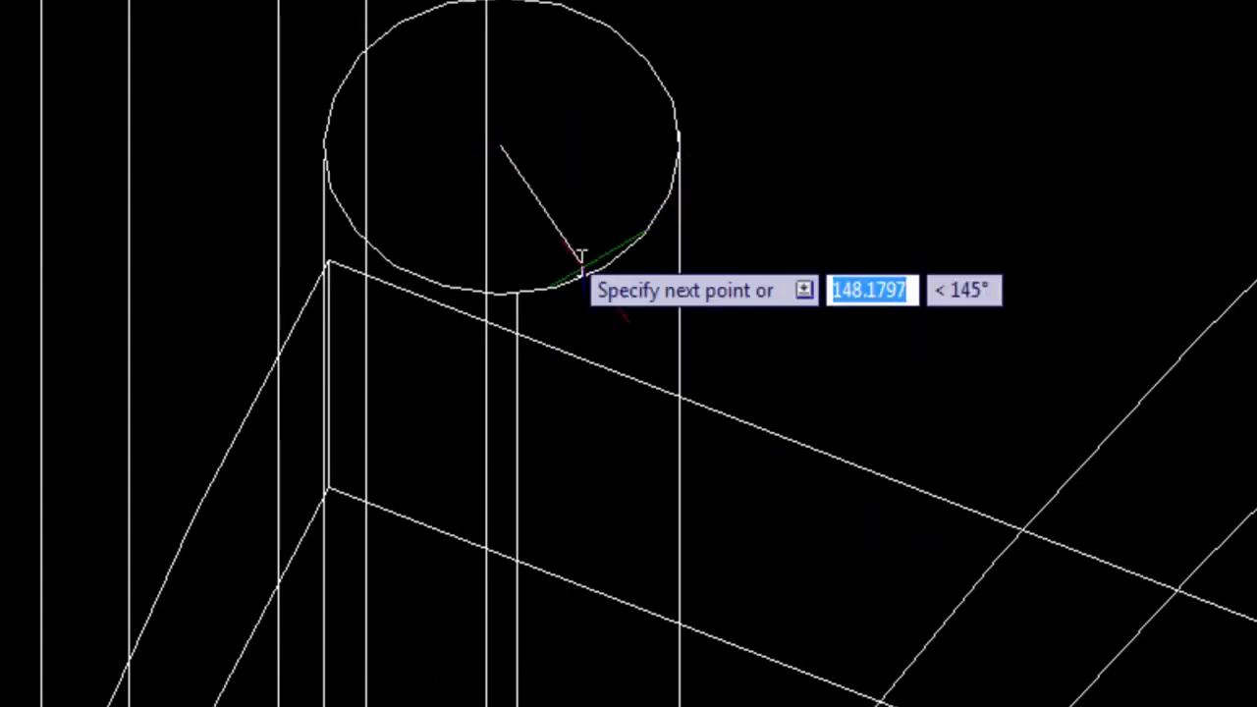
pyautogui.scroll(-2, 612, 357)
pyautogui.scroll(-4, 598, 344)
pyautogui.scroll(-2, 609, 355)
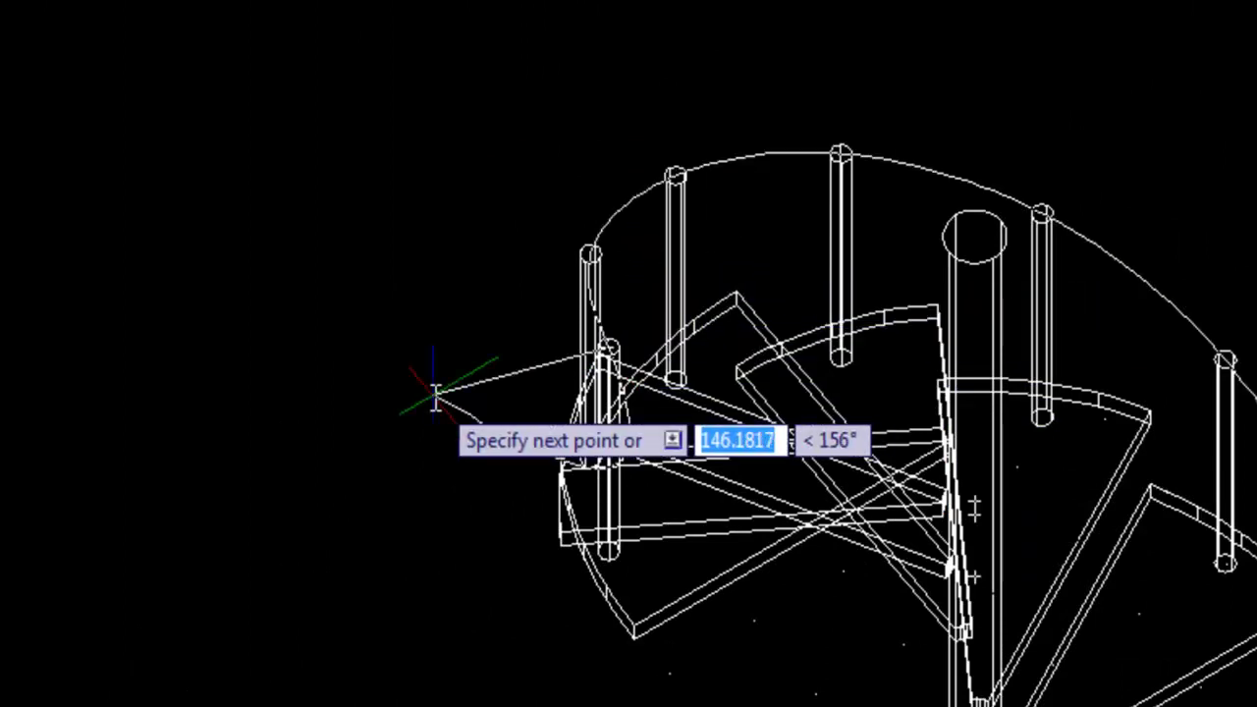
pyautogui.press('Return')
pyautogui.press('Return')
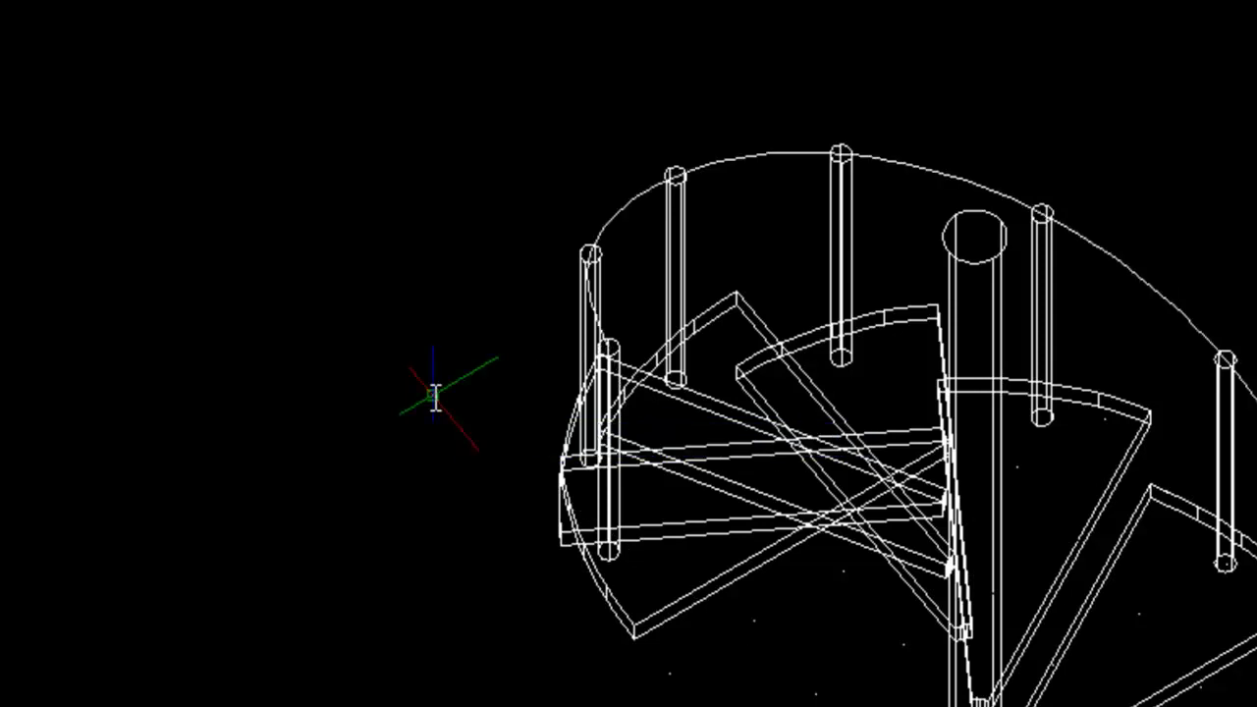
# Define a 3-point UCS at the end post: origin at the post-top centre, X toward the edge, then Y.
pyautogui.scroll(-2, 1066, 518)
pyautogui.scroll(-2, 1065, 518)
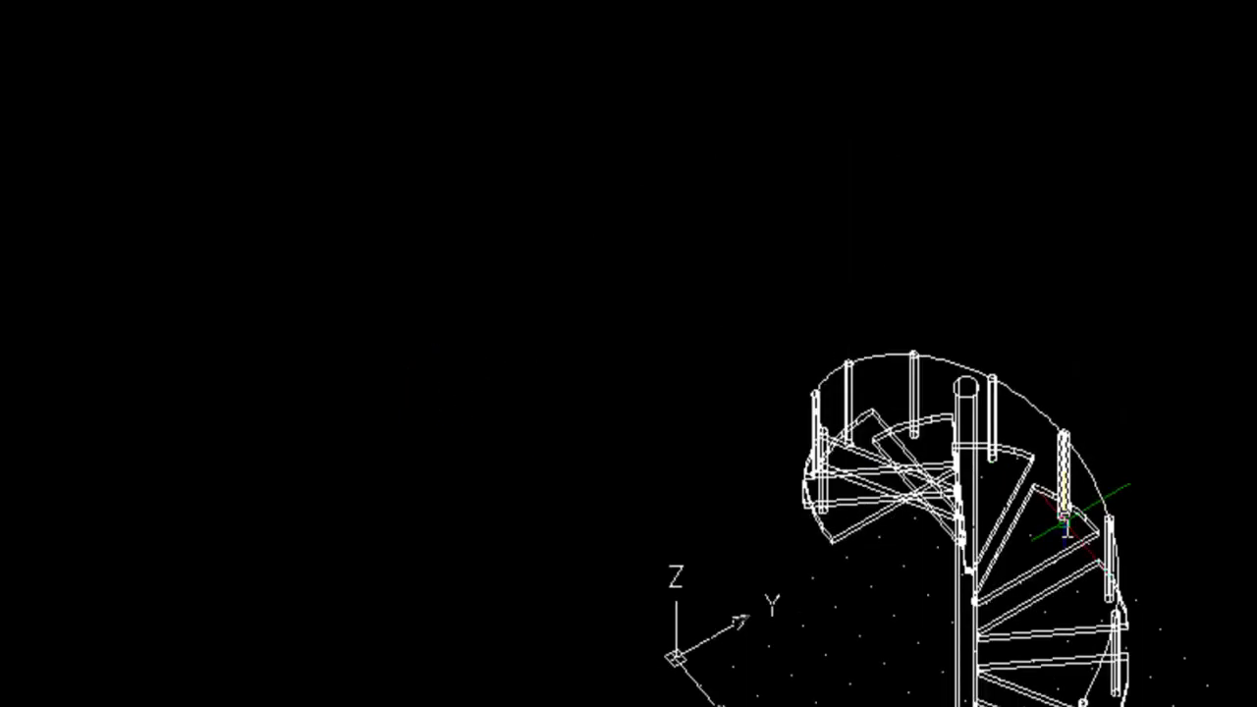
pyautogui.scroll(-2, 1065, 518)
pyautogui.scroll(3, 1075, 634)
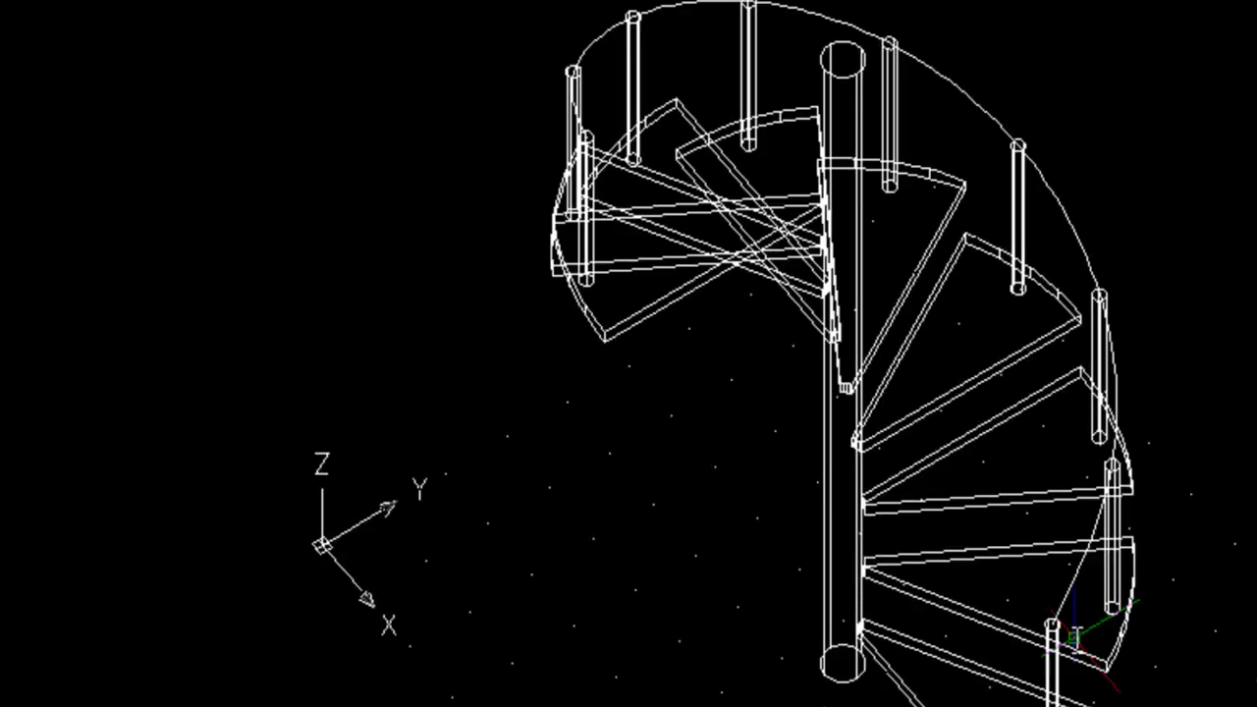
pyautogui.scroll(3, 1061, 648)
pyautogui.scroll(3, 1049, 634)
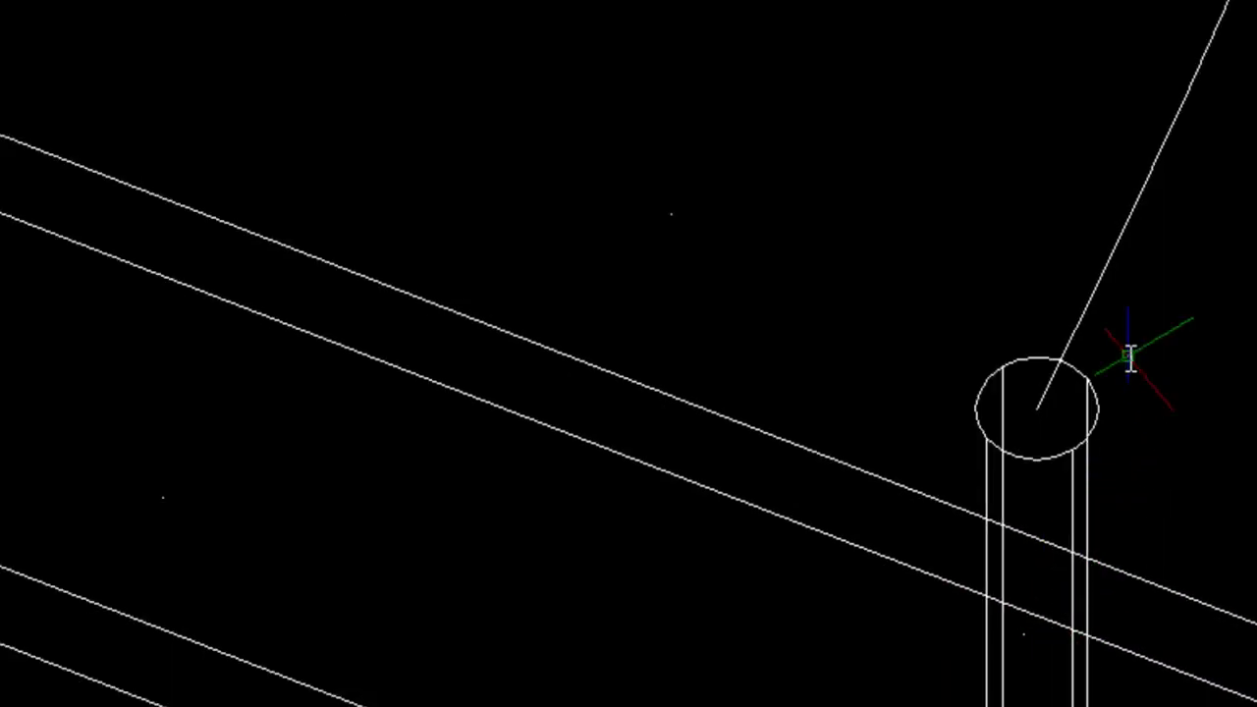
pyautogui.write('circle')
pyautogui.press('Return')
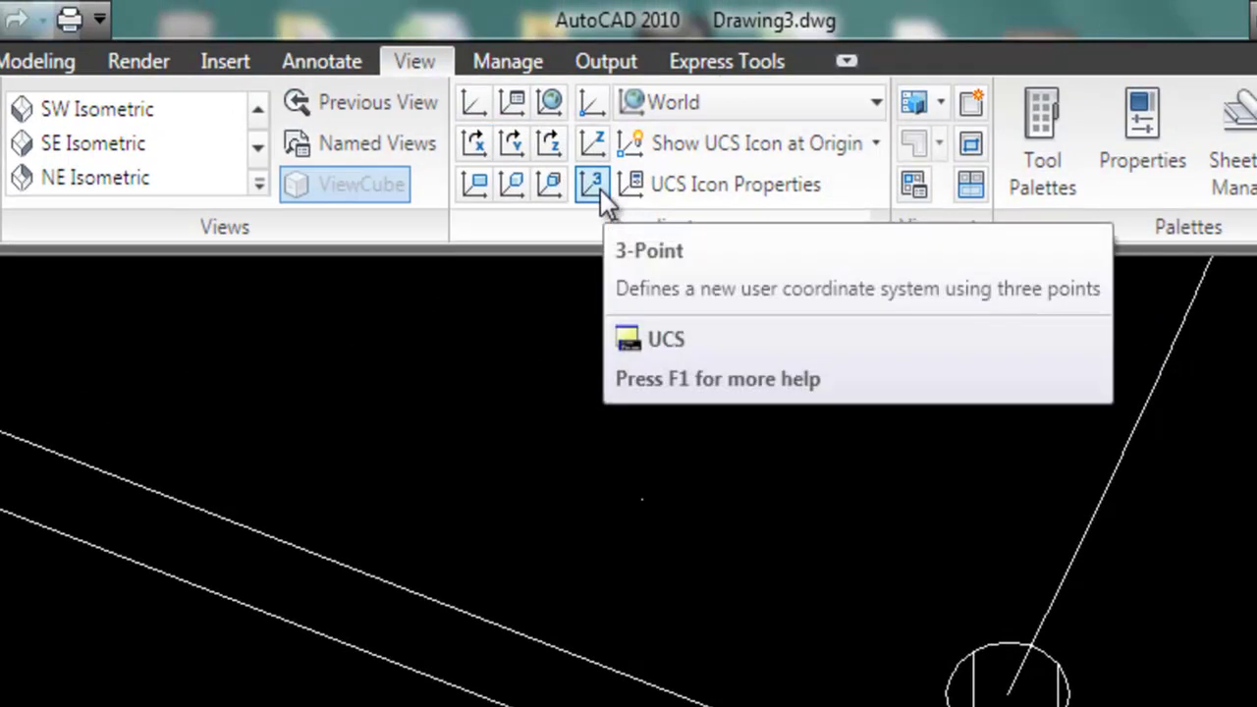
pyautogui.click(601, 189)
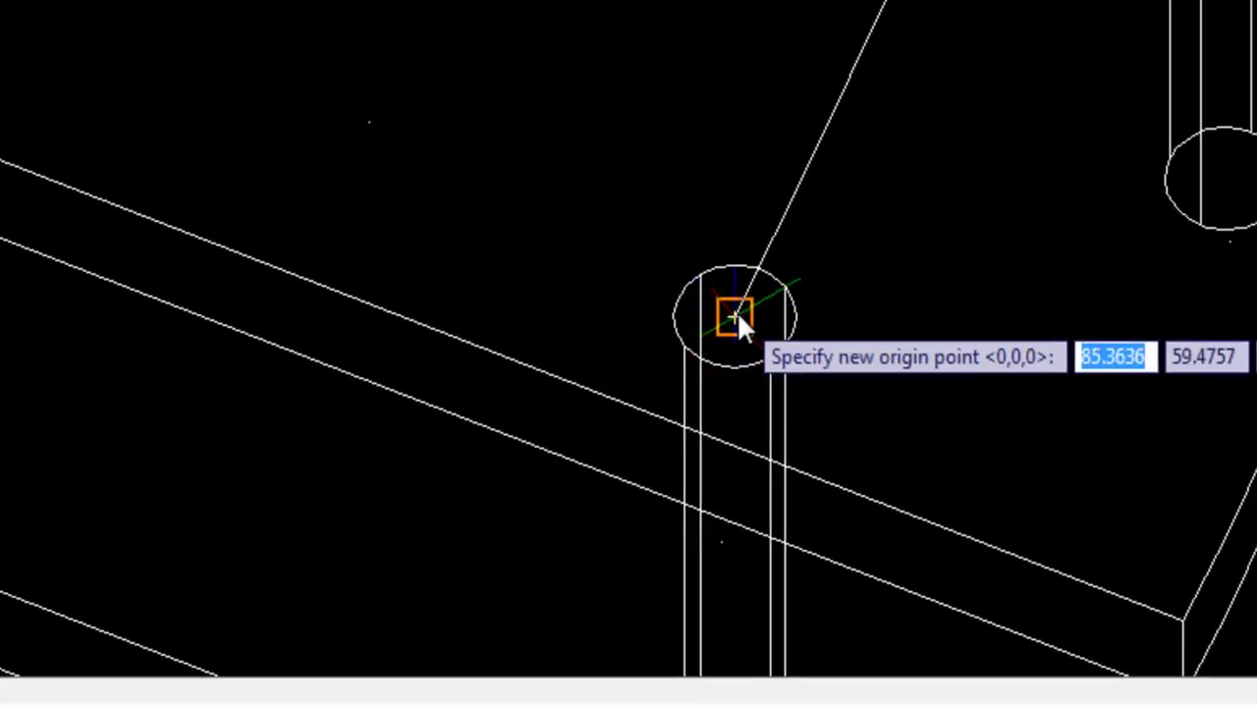
pyautogui.click(736, 311)
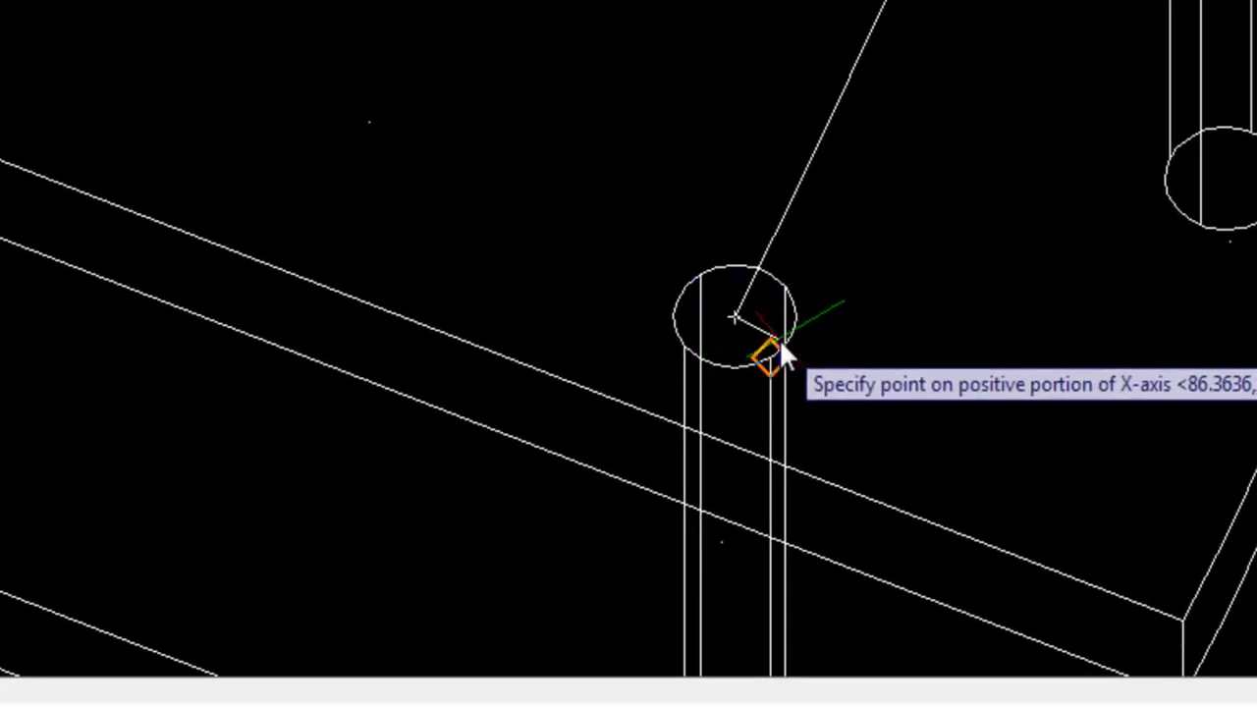
pyautogui.click(778, 341)
pyautogui.click(785, 286)
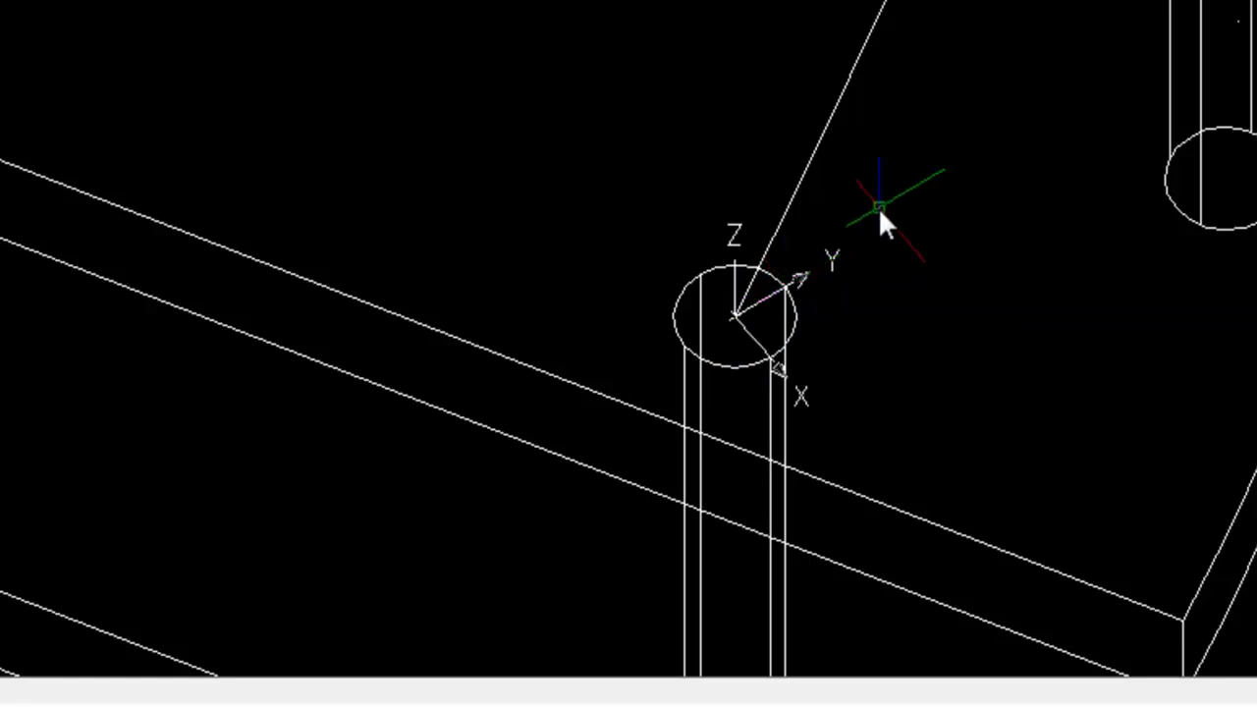
# Draw a circle of radius 2 centred on the end post's top.
pyautogui.write('circle')
pyautogui.press('Return')
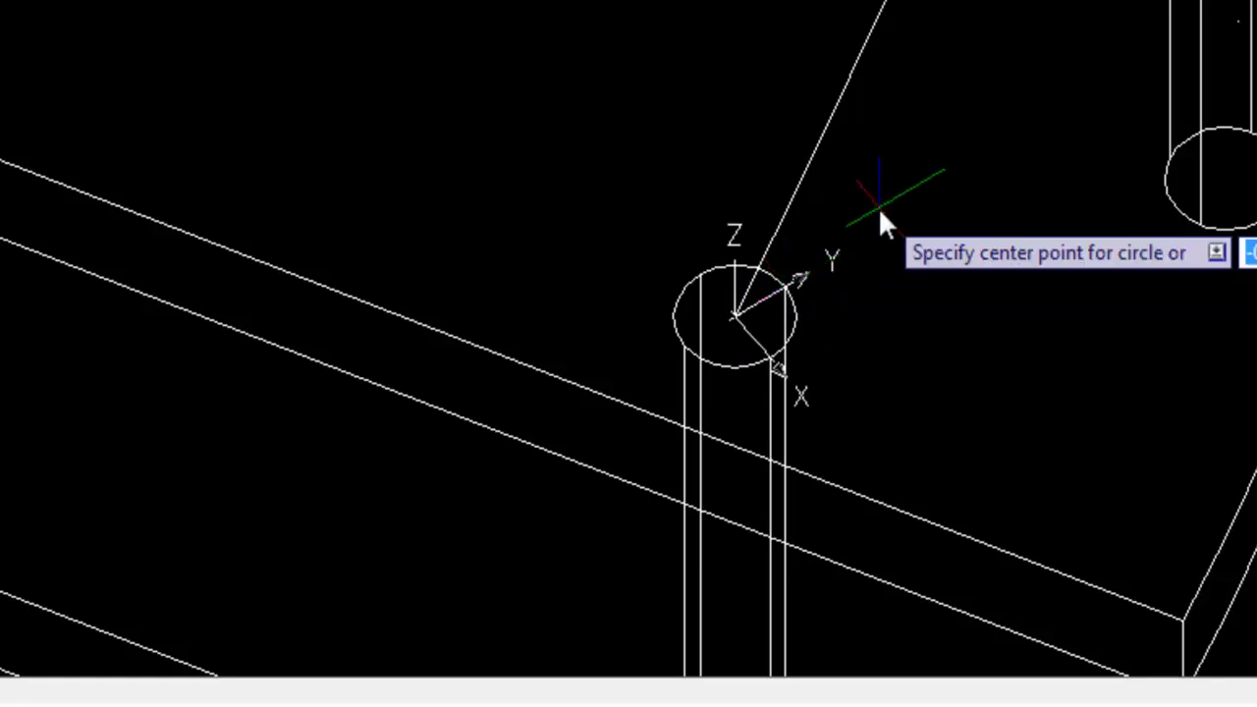
pyautogui.click(728, 311)
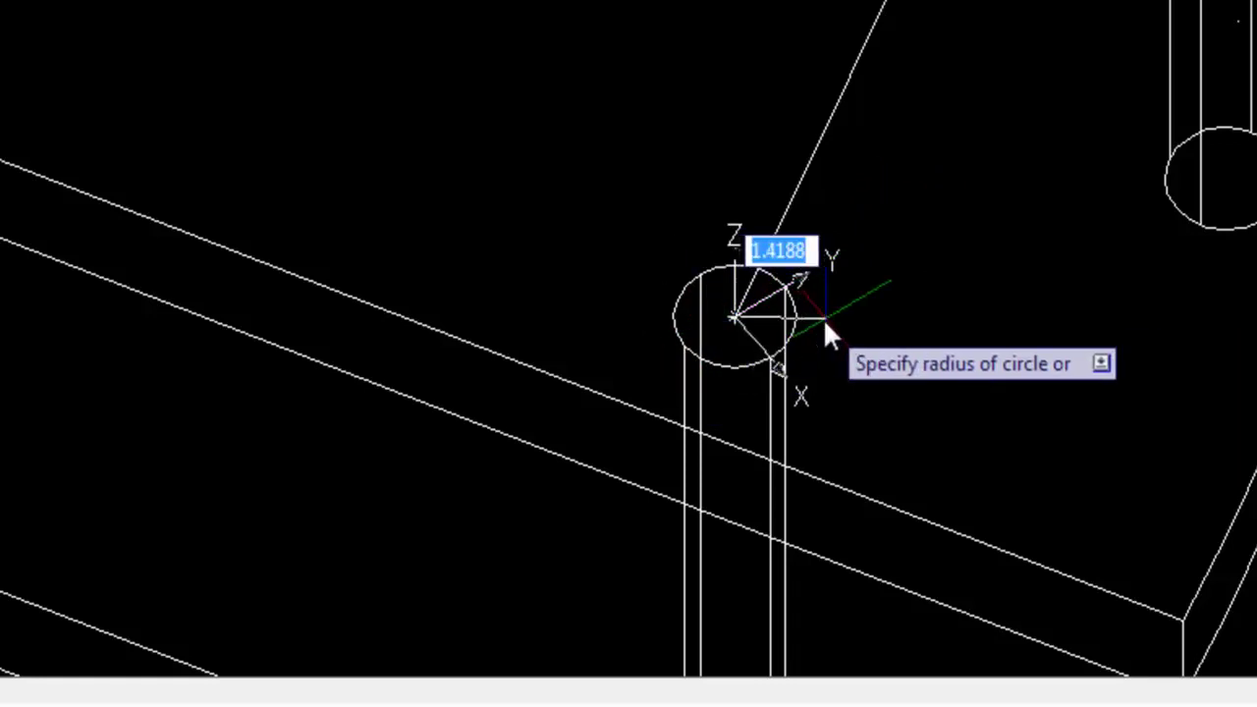
pyautogui.write('2')
pyautogui.press('Return')
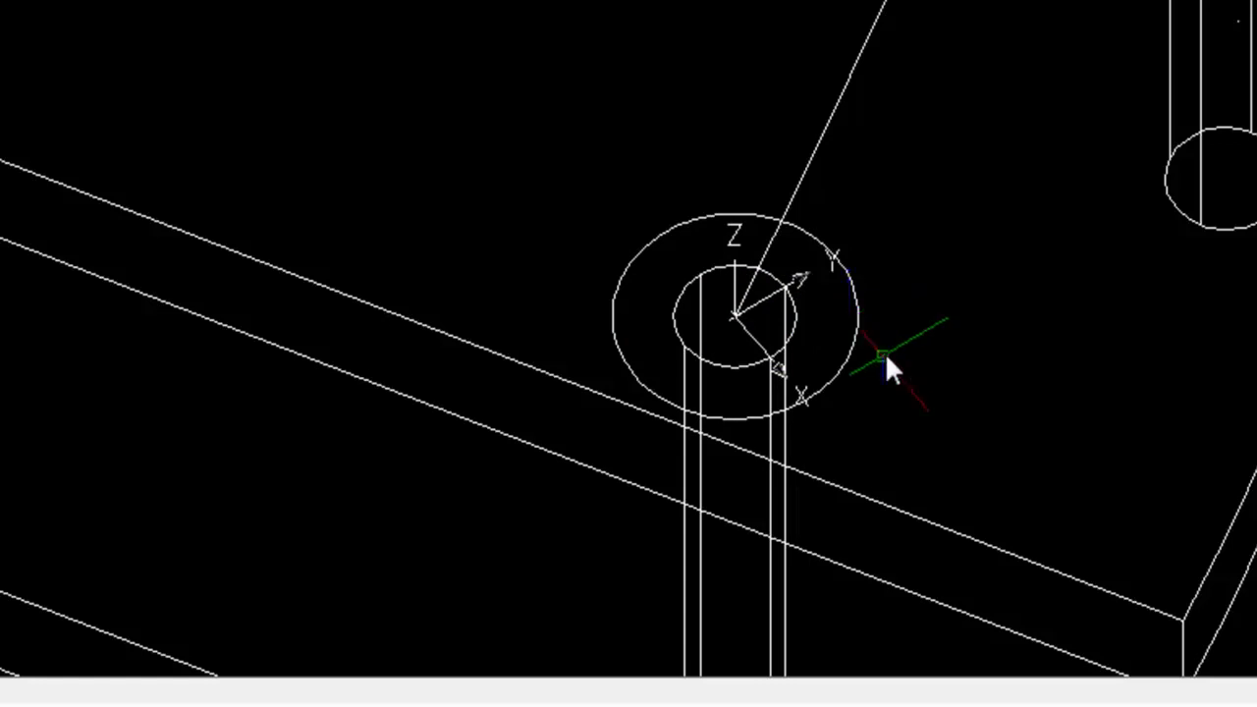
# Start ROTATE3D and cancel it without rotating anything.
pyautogui.write('rotate3d')
pyautogui.press('Return')
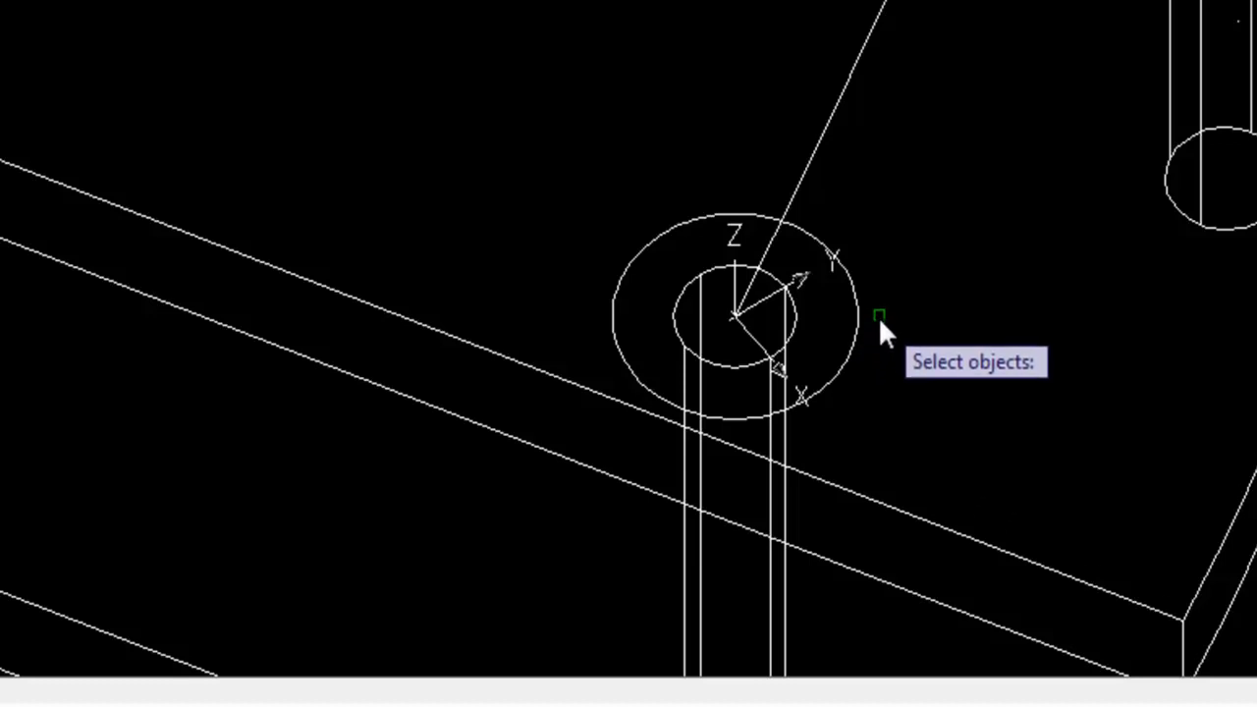
pyautogui.press('Escape')
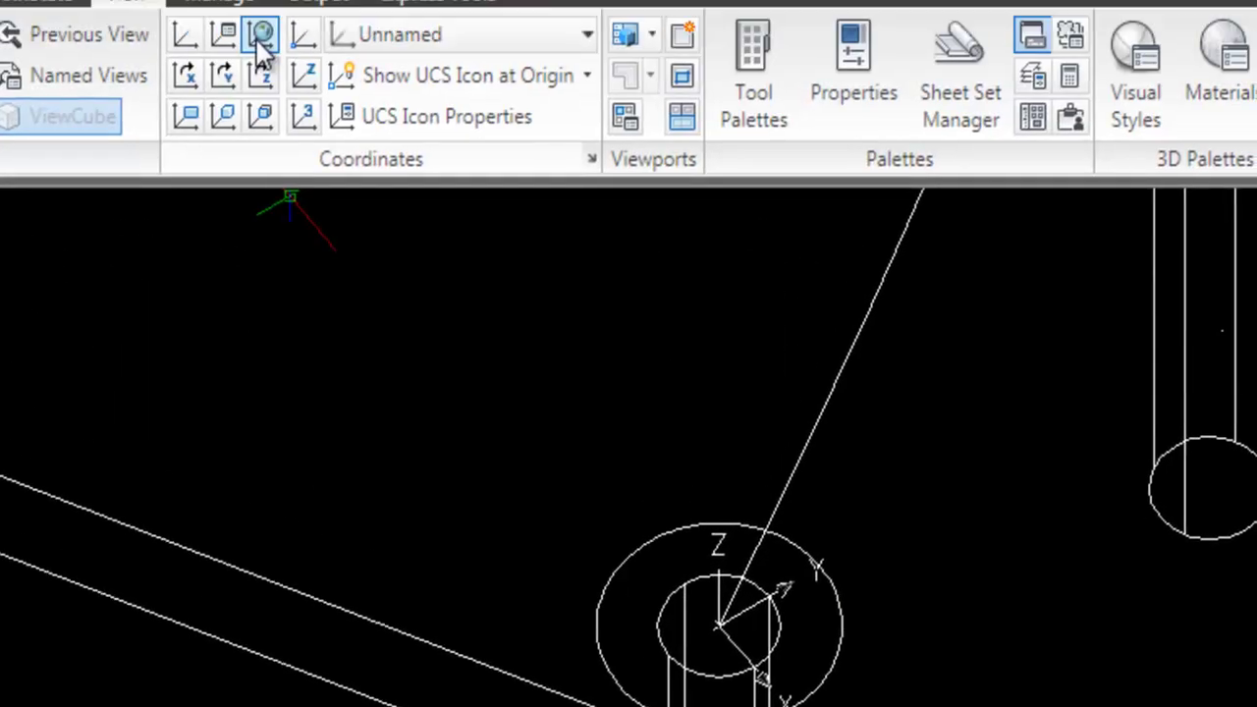
# Reset the UCS to World, then define a 3-point UCS at the rail end with X along the handrail.
pyautogui.click(256, 102)
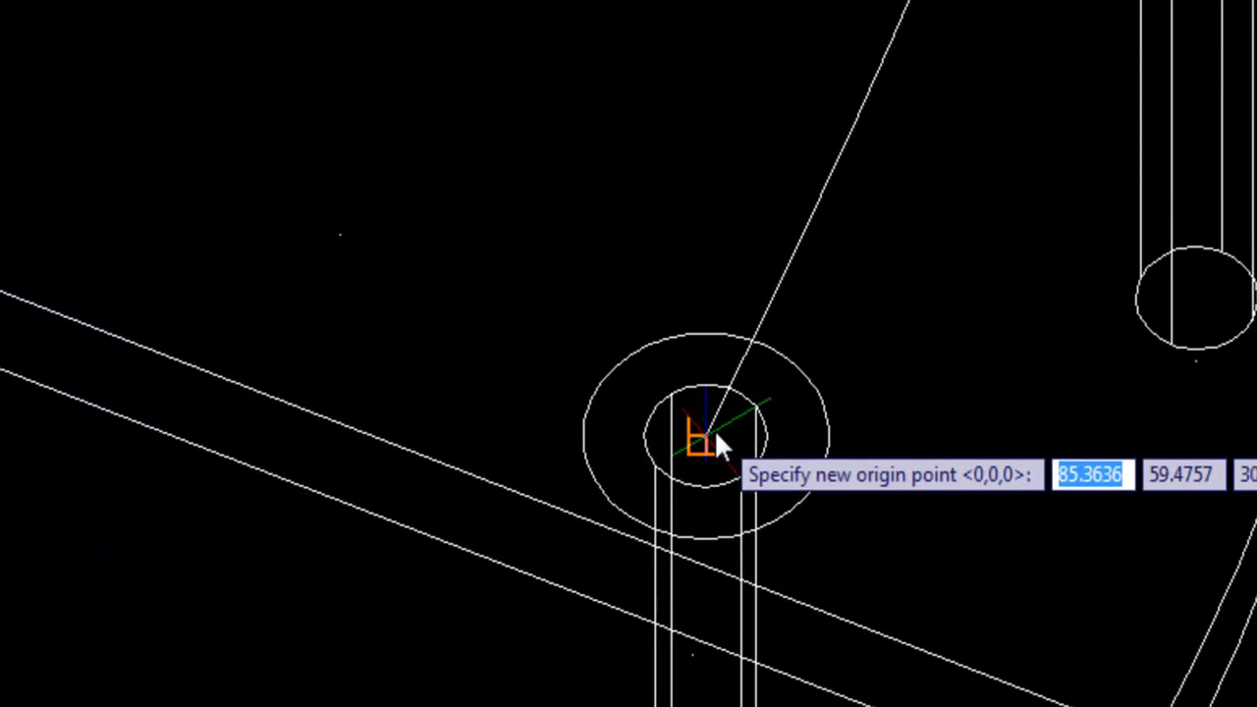
pyautogui.click(714, 444)
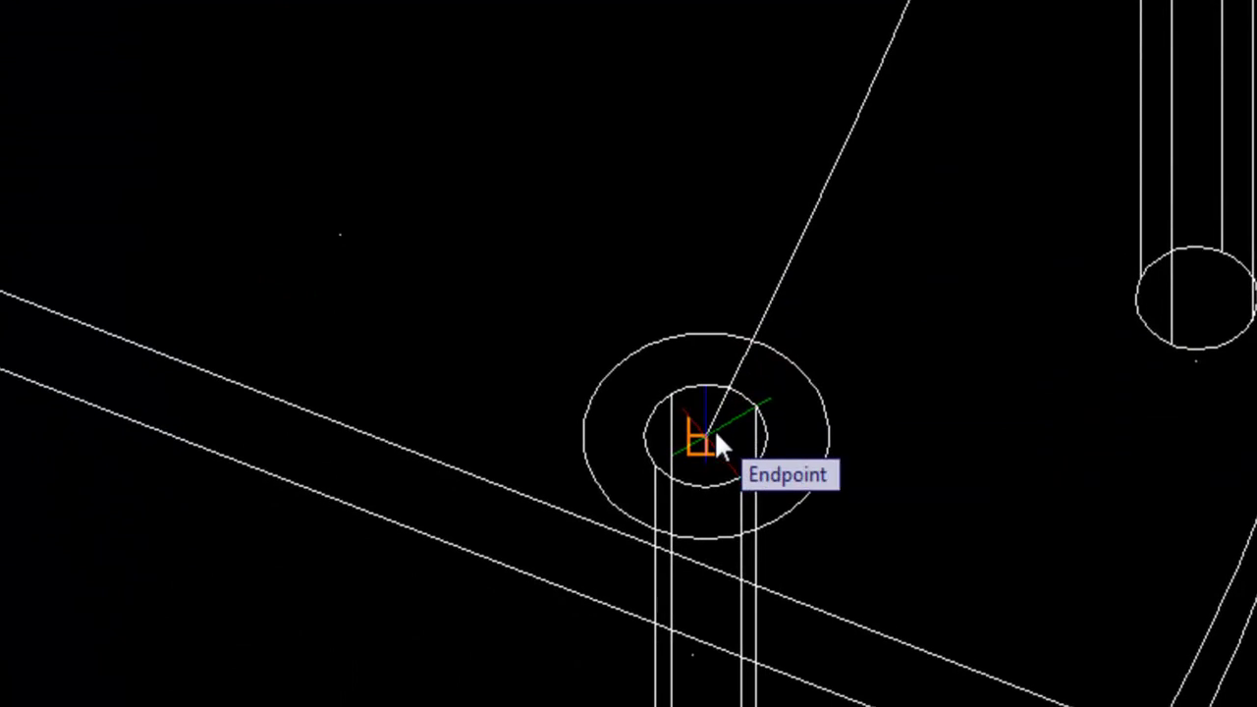
pyautogui.click(715, 436)
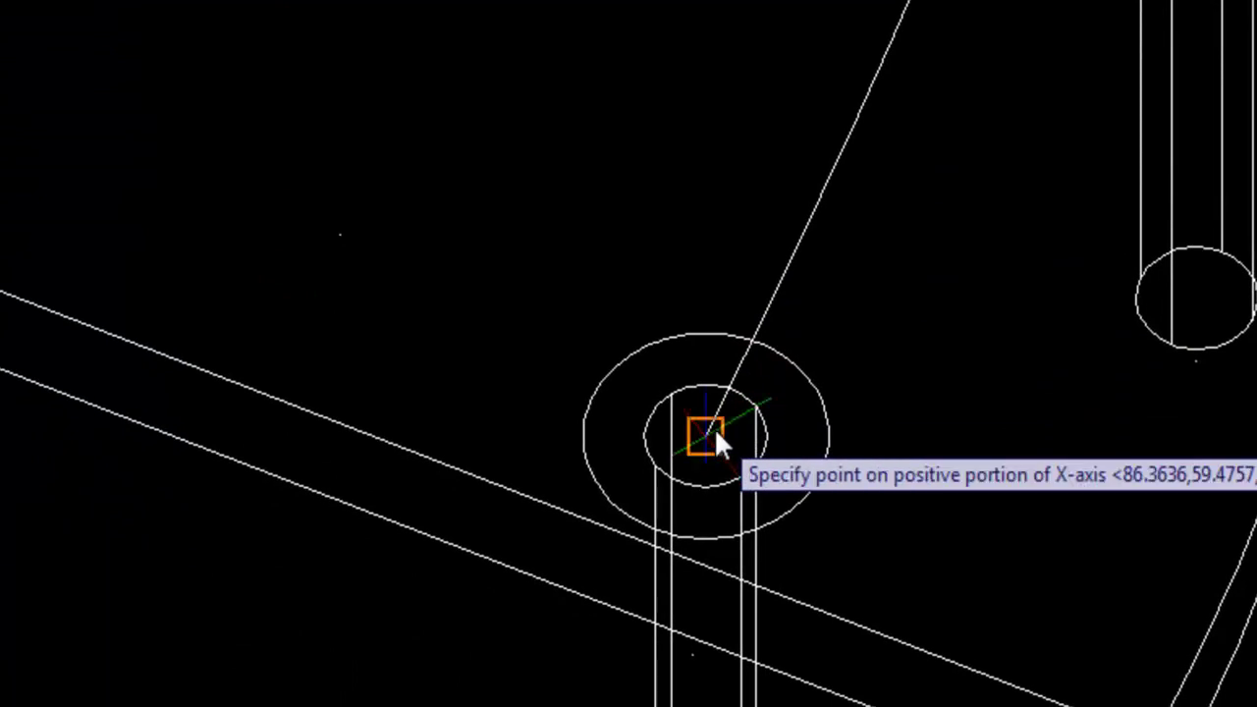
pyautogui.click(746, 337)
pyautogui.click(584, 411)
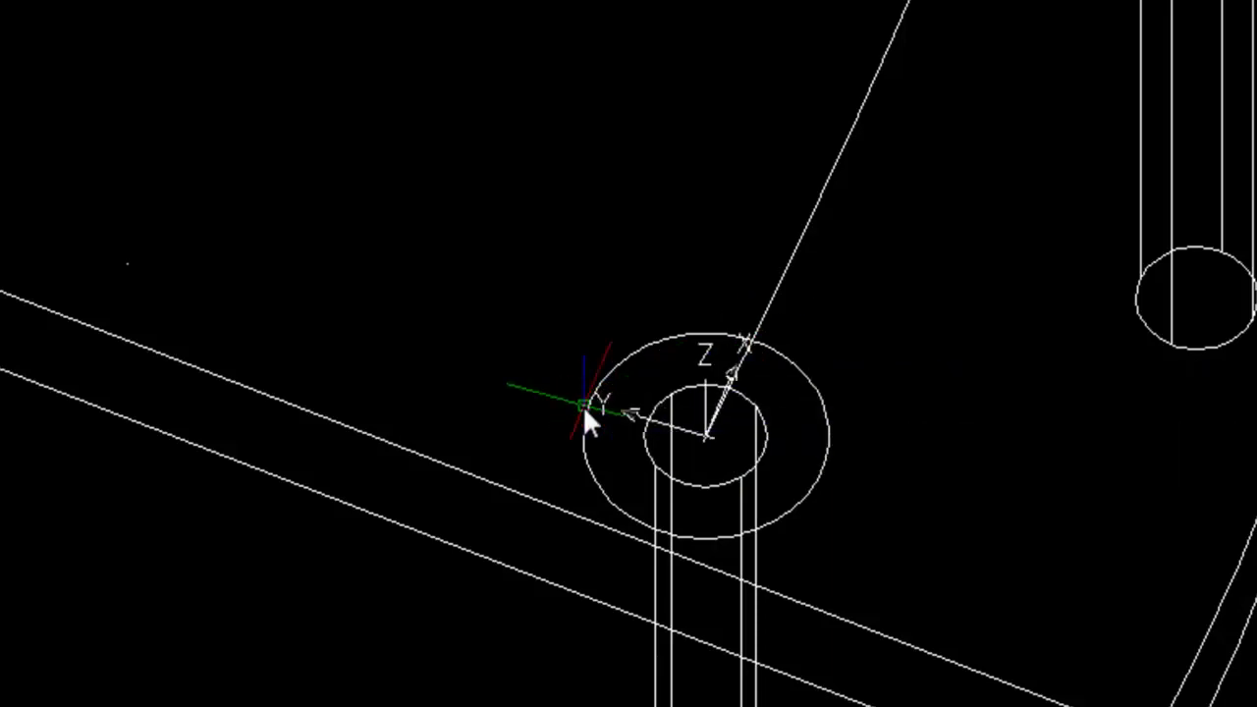
pyautogui.write('rotate3d')
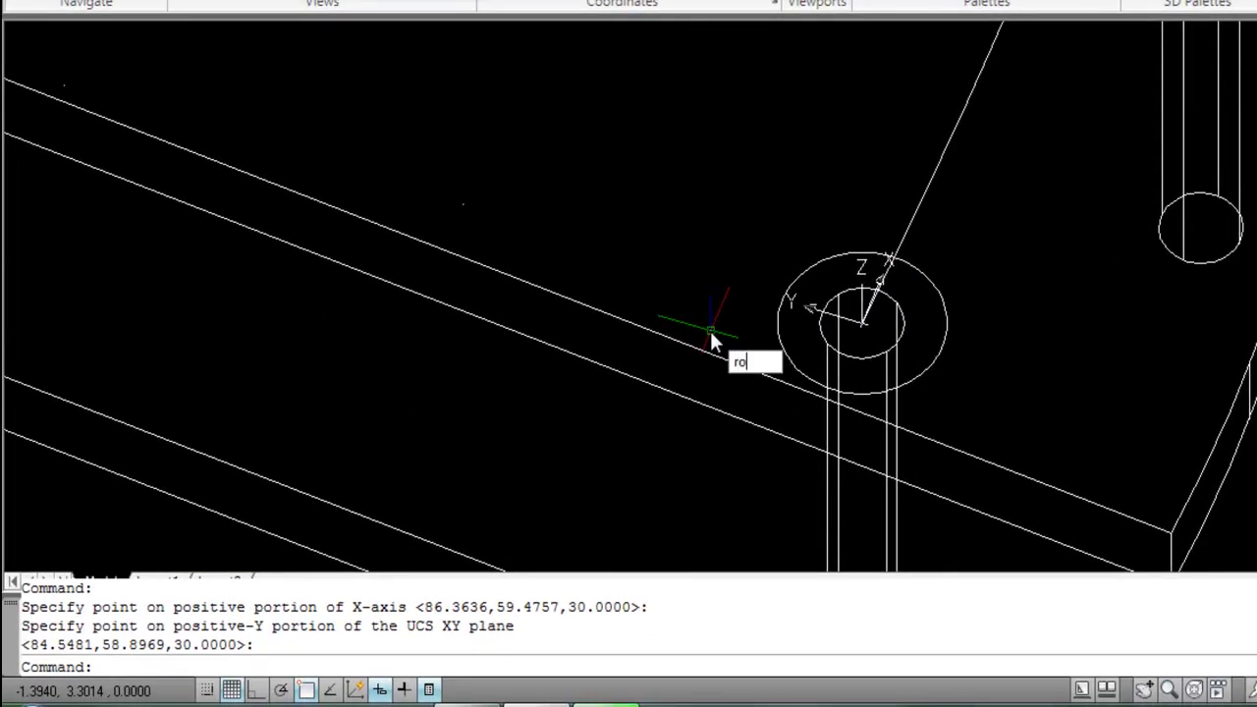
# Set up a ROTATE3D of the profile circle about the Y axis with a 90° angle.
pyautogui.press('Return')
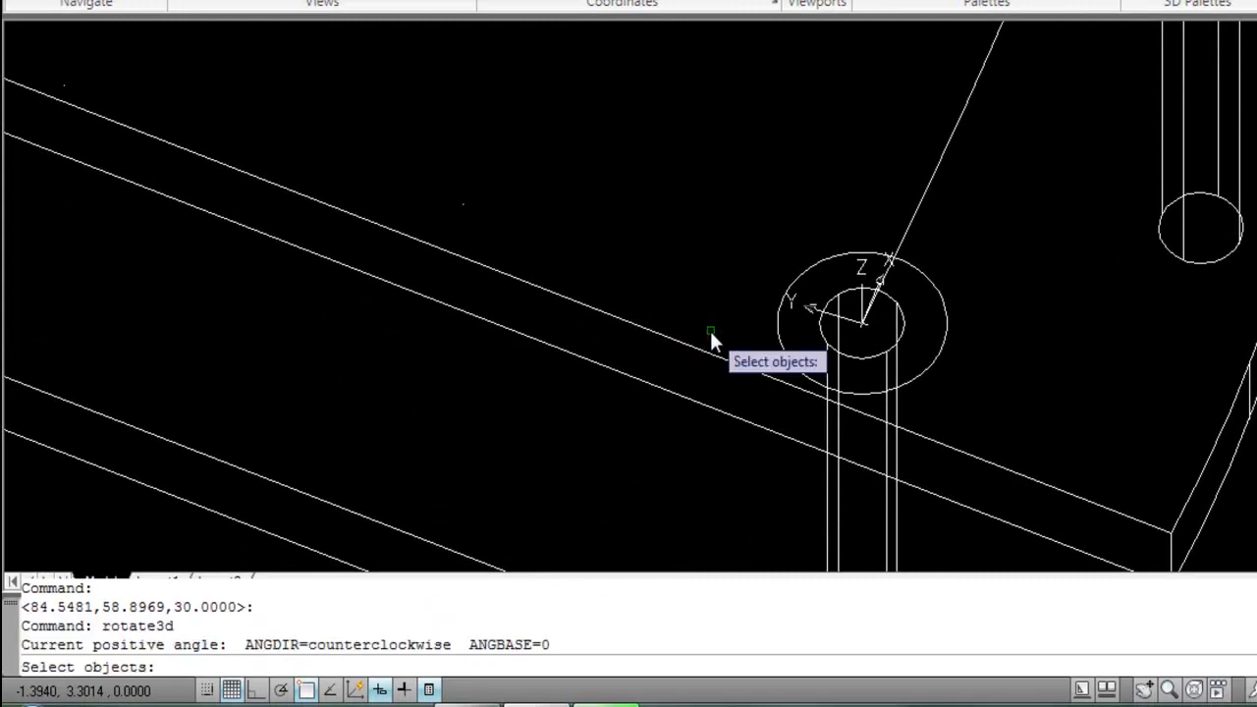
pyautogui.click(941, 295)
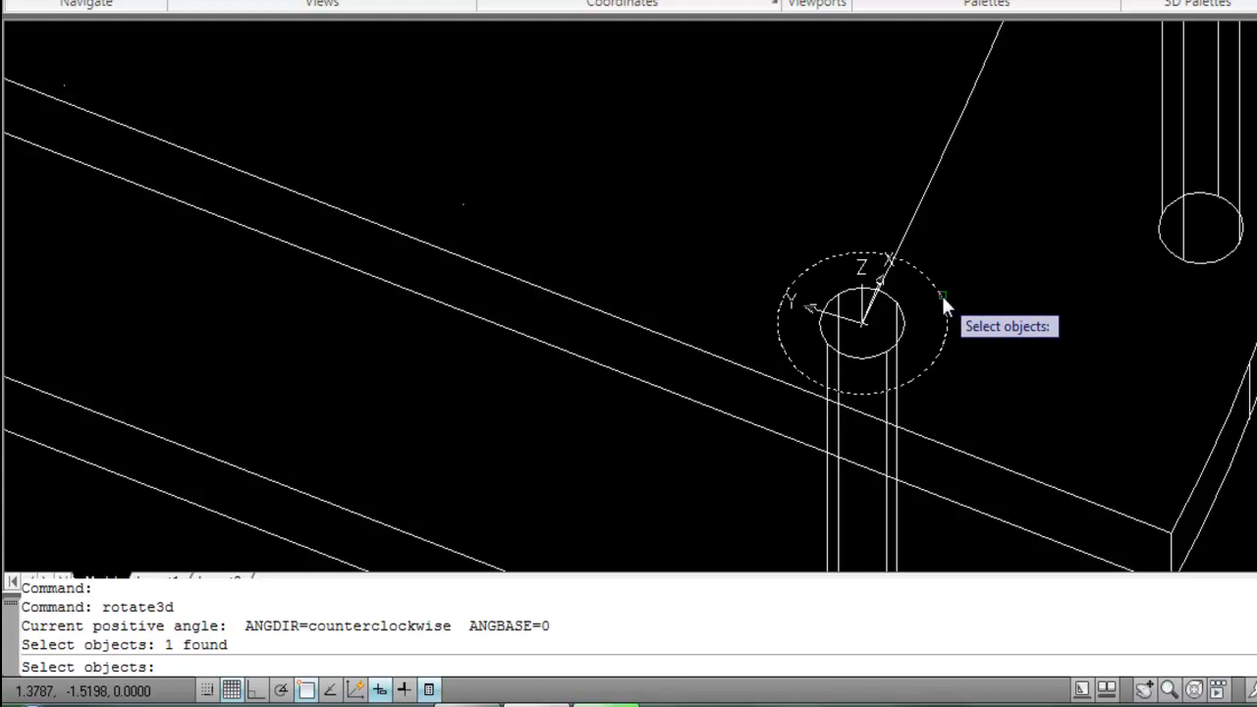
pyautogui.press('Return')
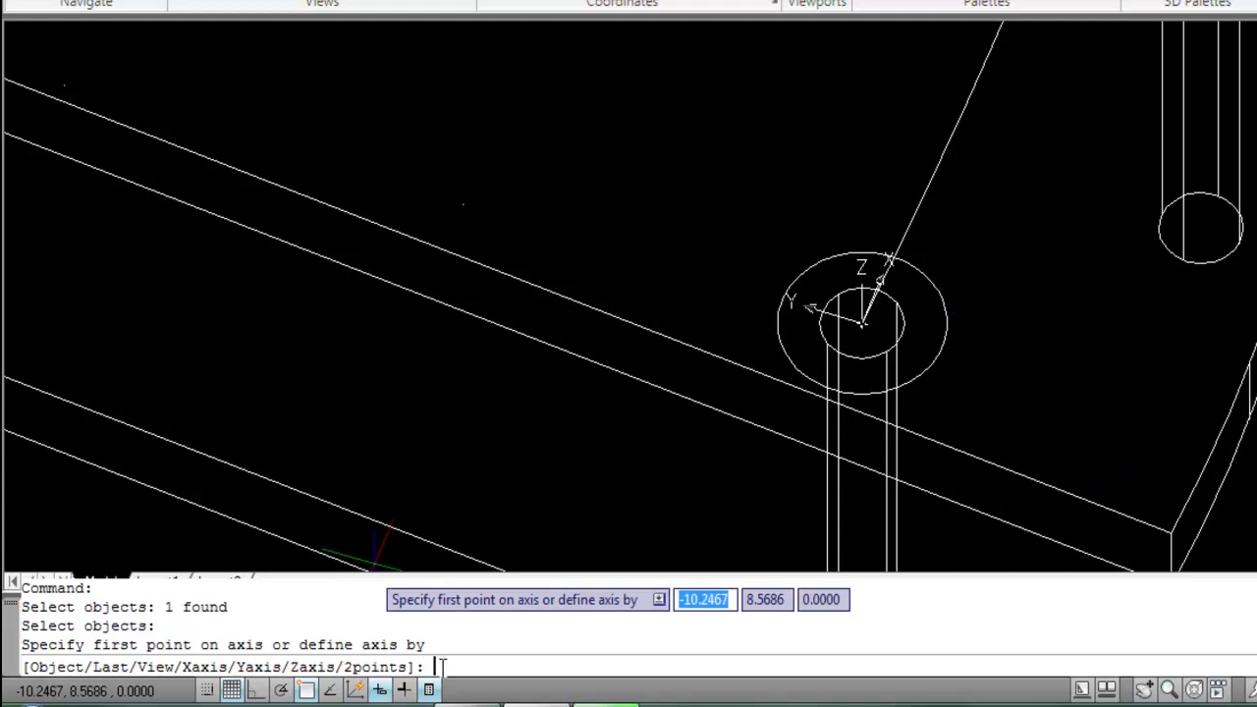
pyautogui.write('y')
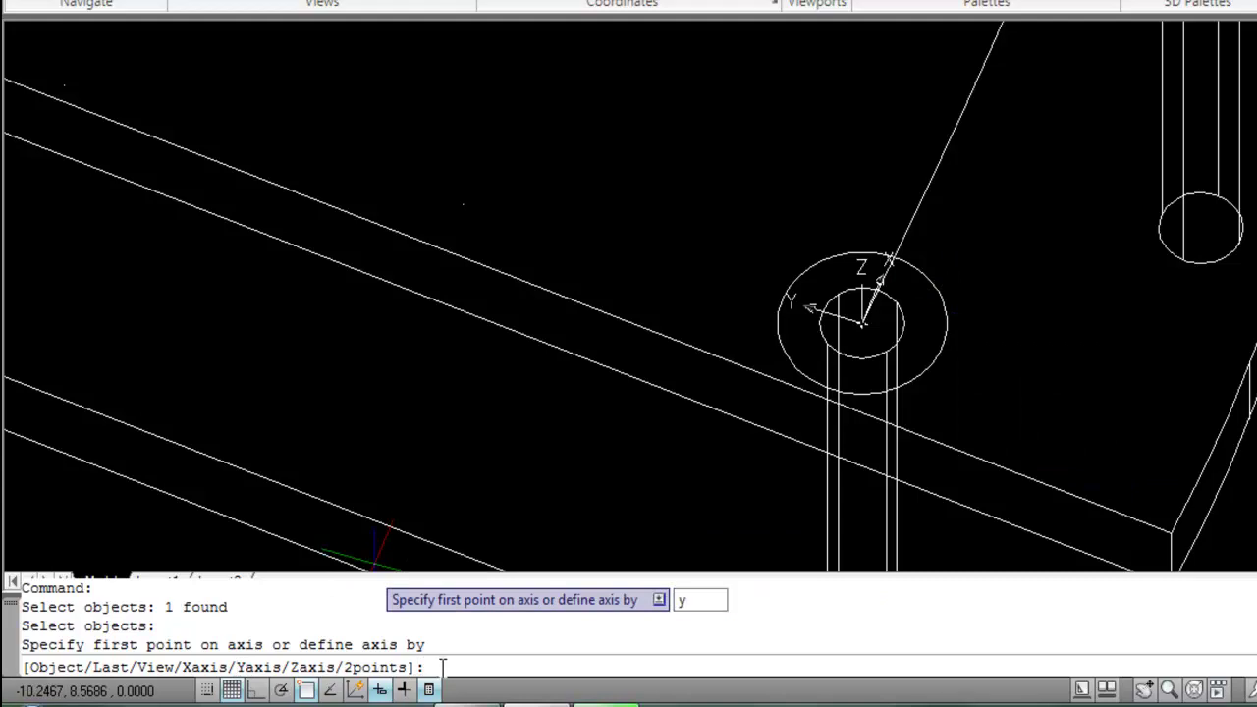
pyautogui.press('Return')
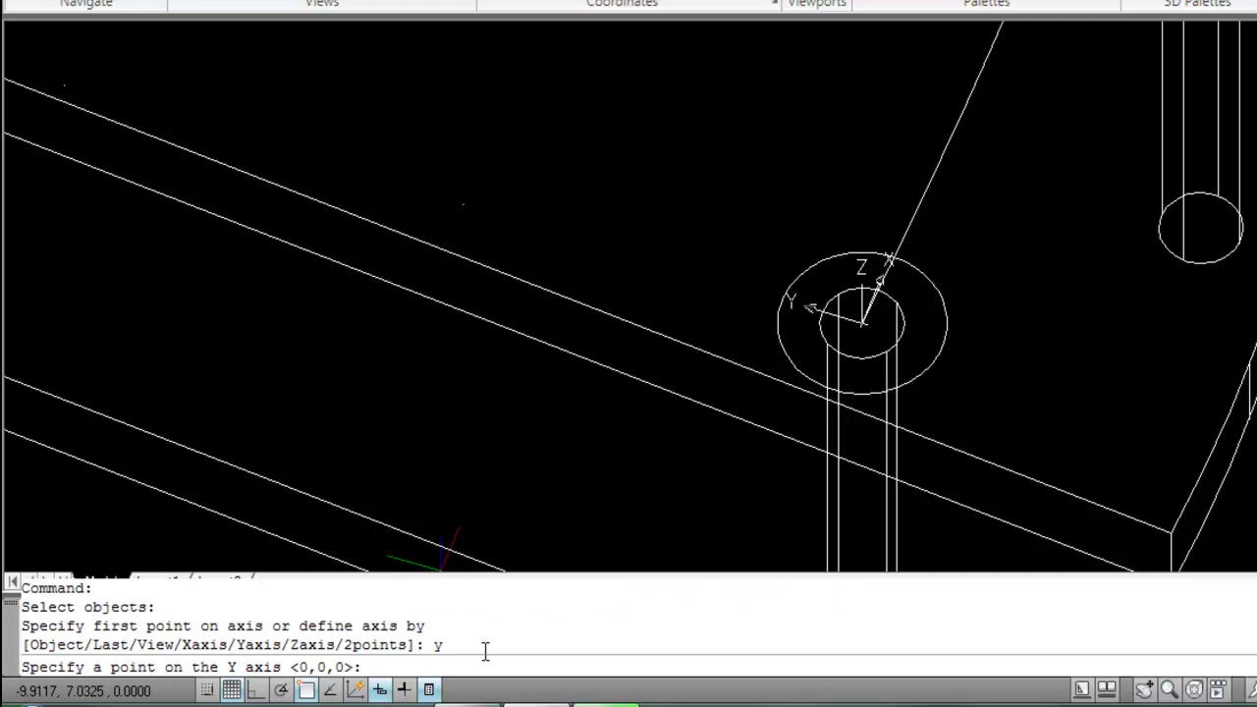
pyautogui.write('90')
pyautogui.press('Return')
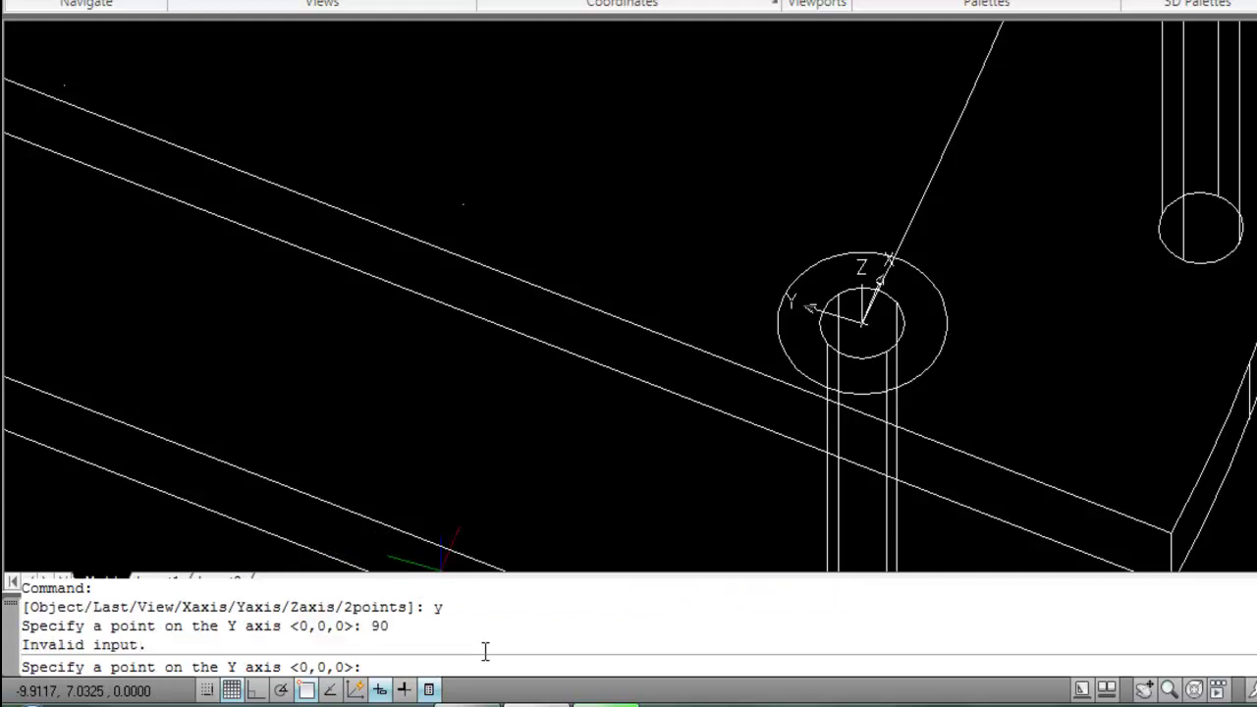
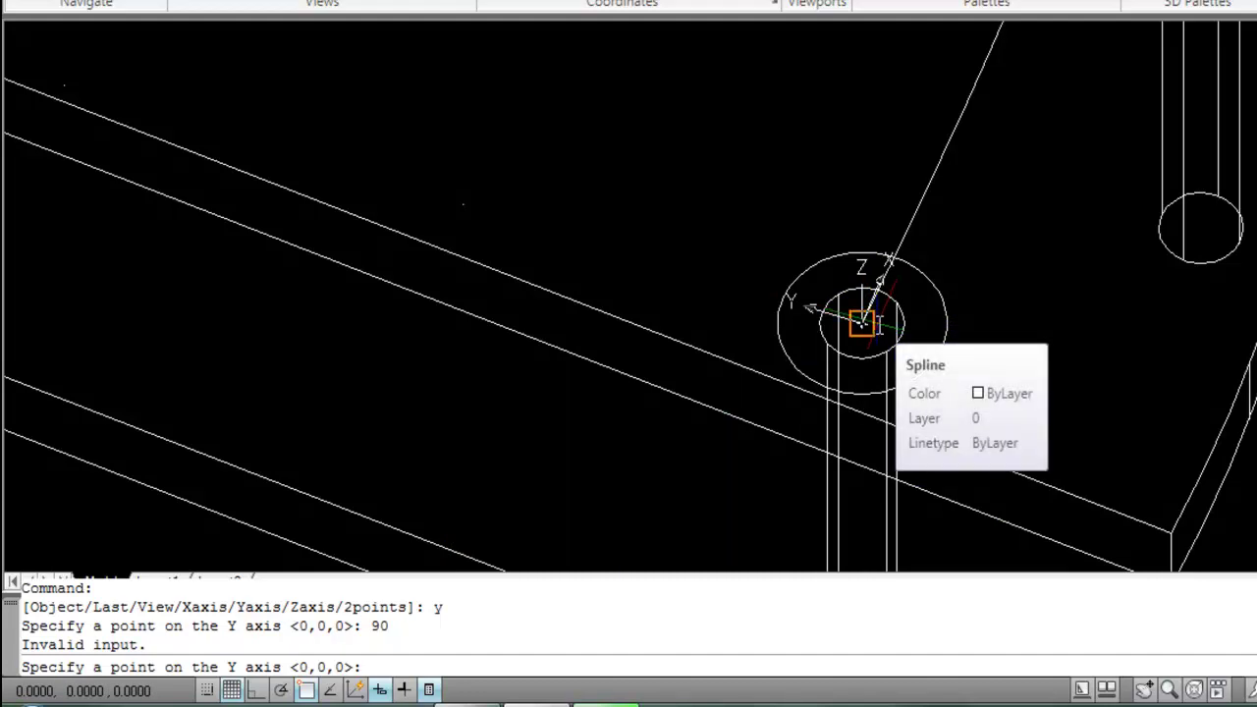
# Rotate the UCS 90° about the Y axis.
pyautogui.press('Return')
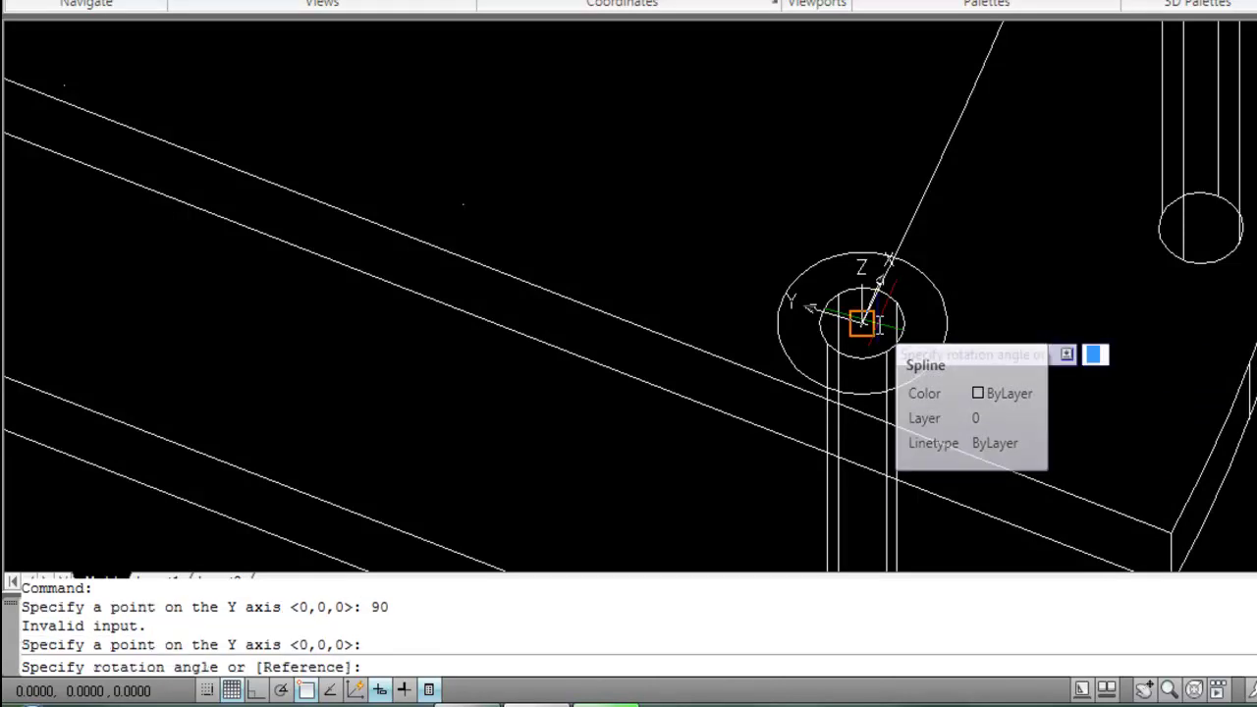
pyautogui.write('90')
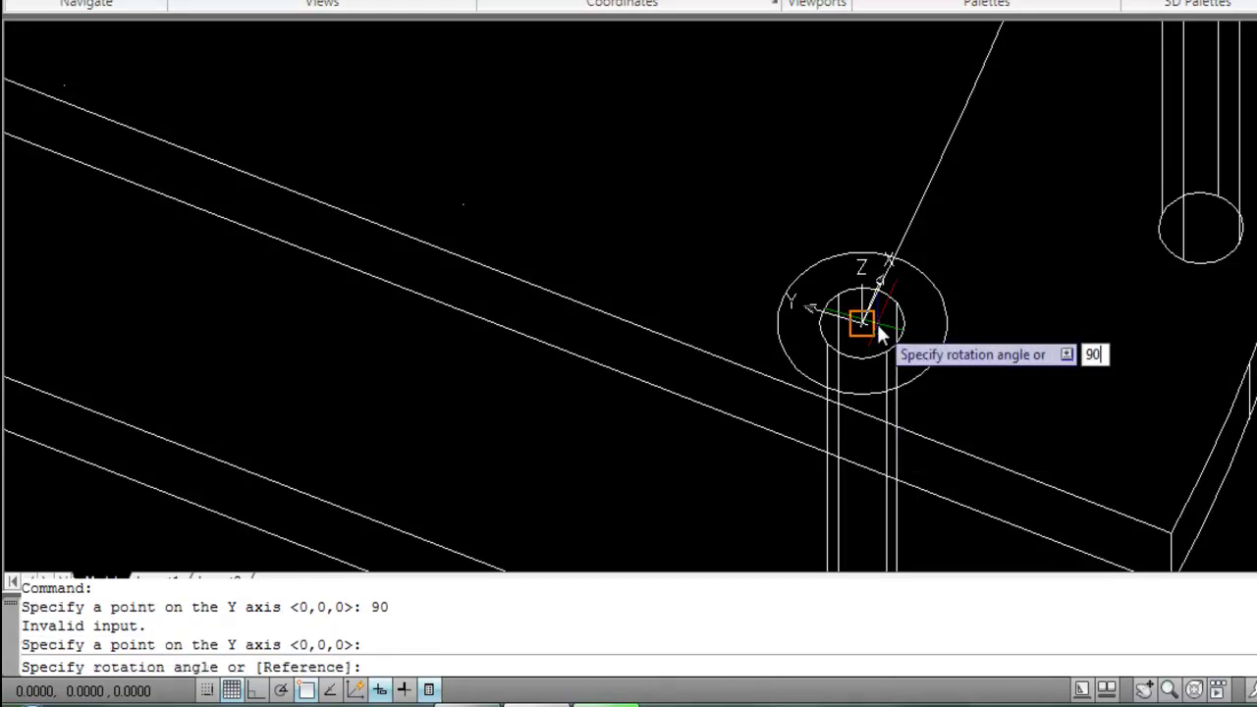
pyautogui.press('Return')
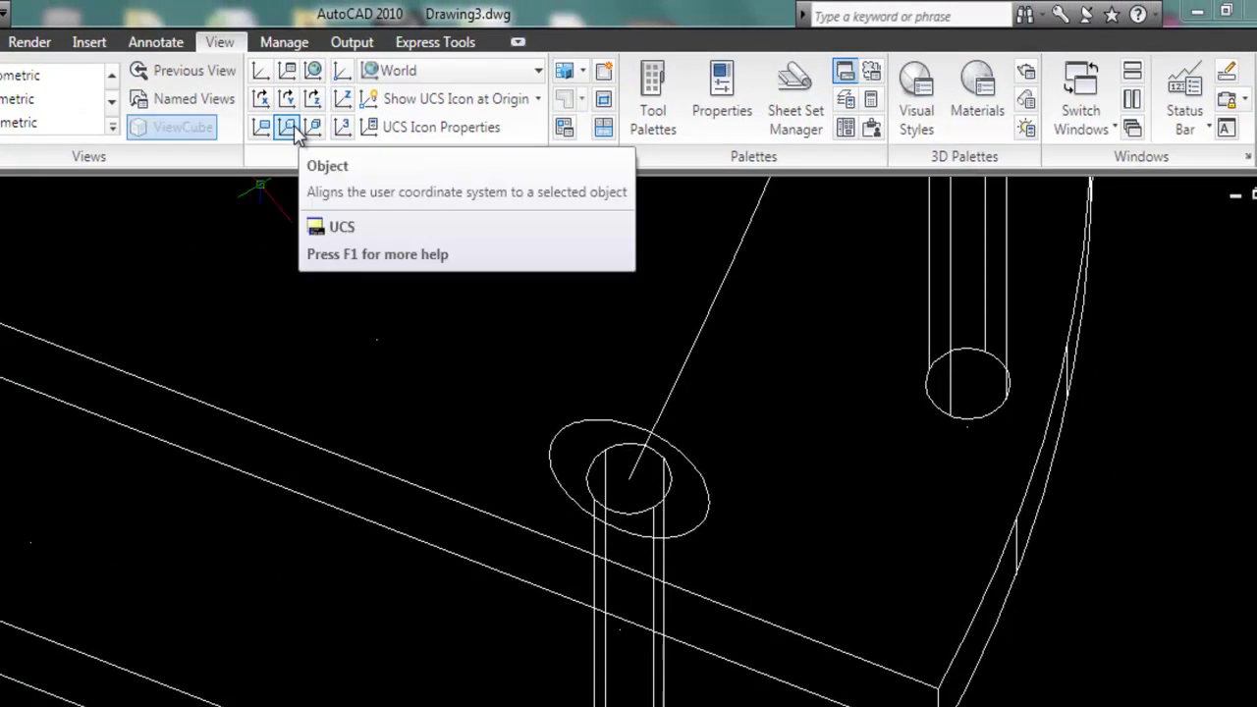
# Align the UCS to the small circle at the top of the baluster.
pyautogui.click(295, 133)
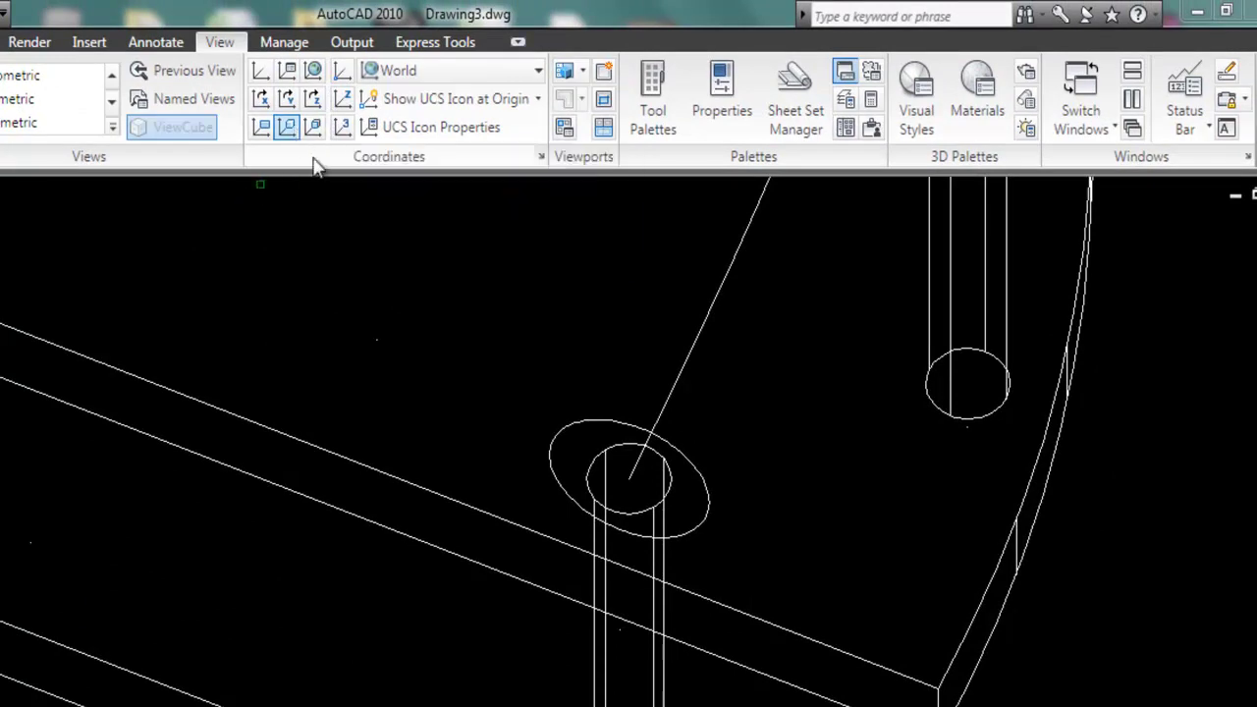
pyautogui.click(679, 534)
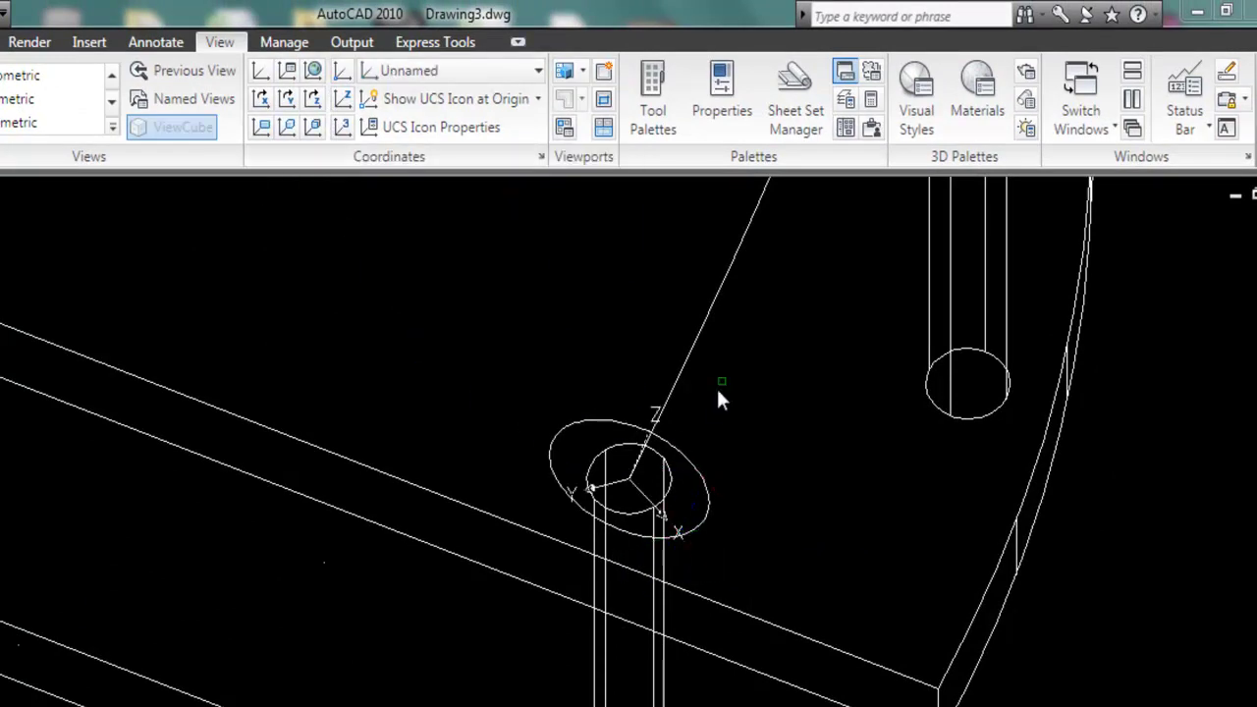
pyautogui.write('e')
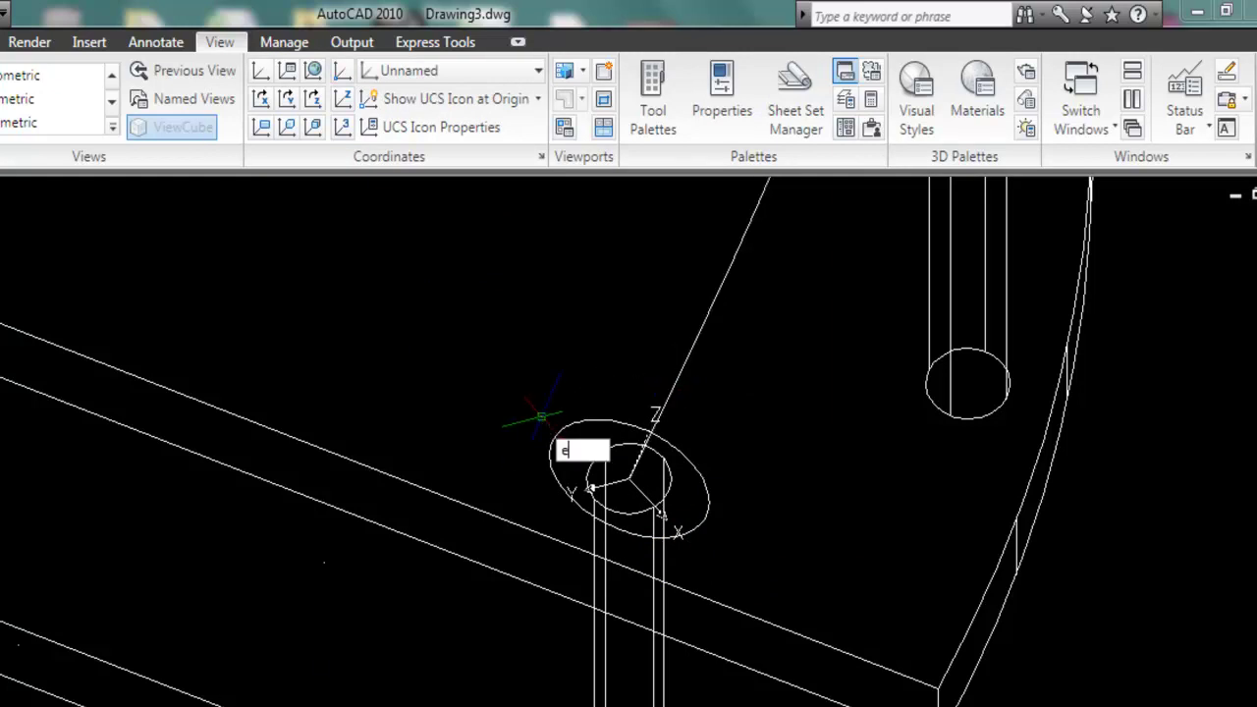
pyautogui.press('Return')
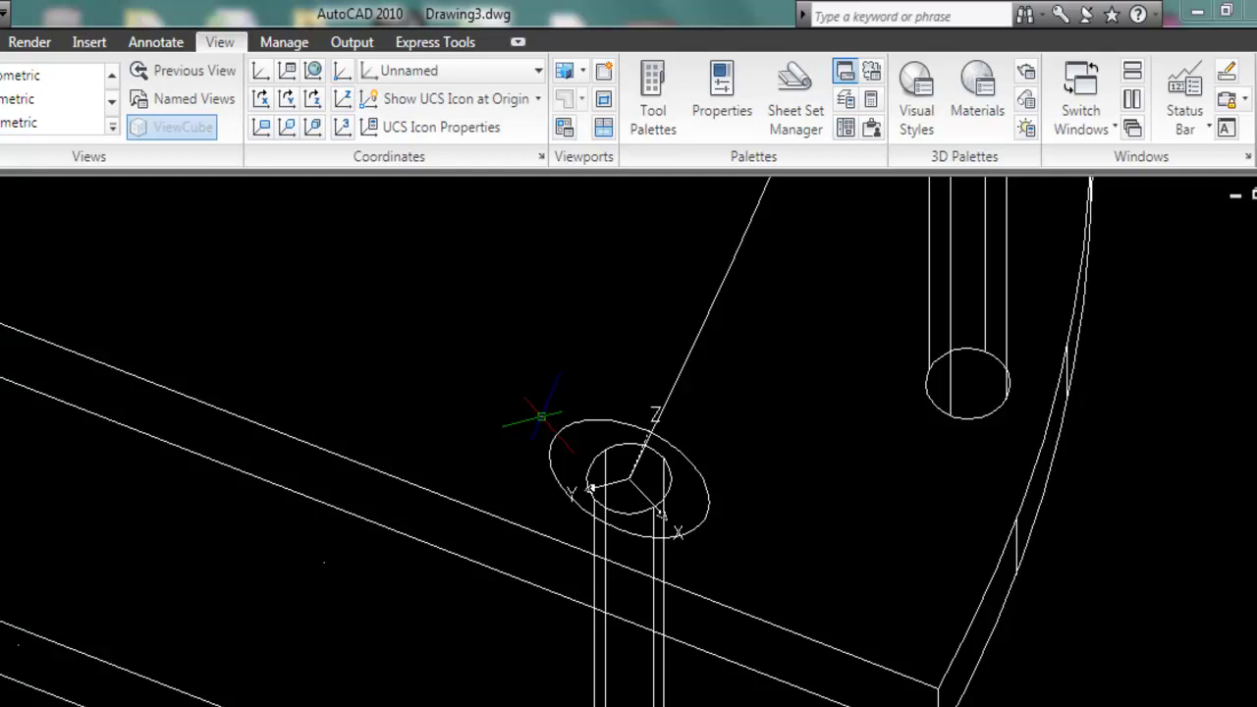
pyautogui.press('Return')
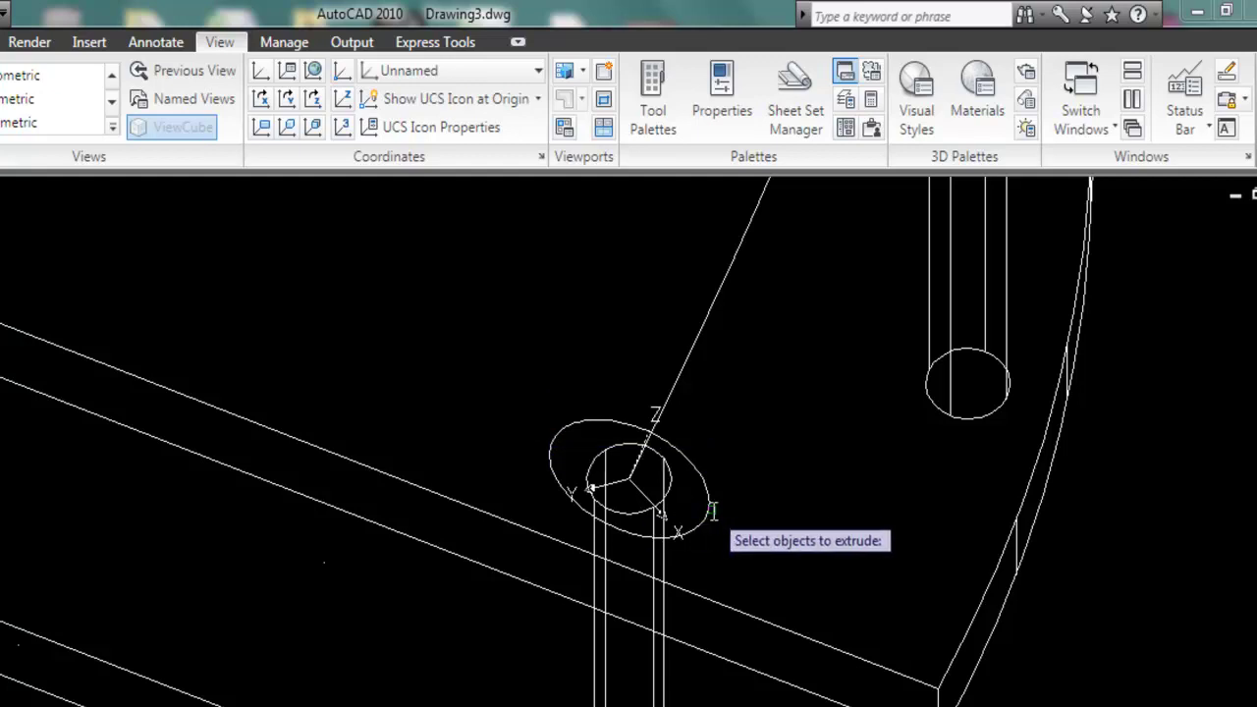
# Extrude the outer circle along the slanted spline path, then delete the spline.
pyautogui.click(713, 512)
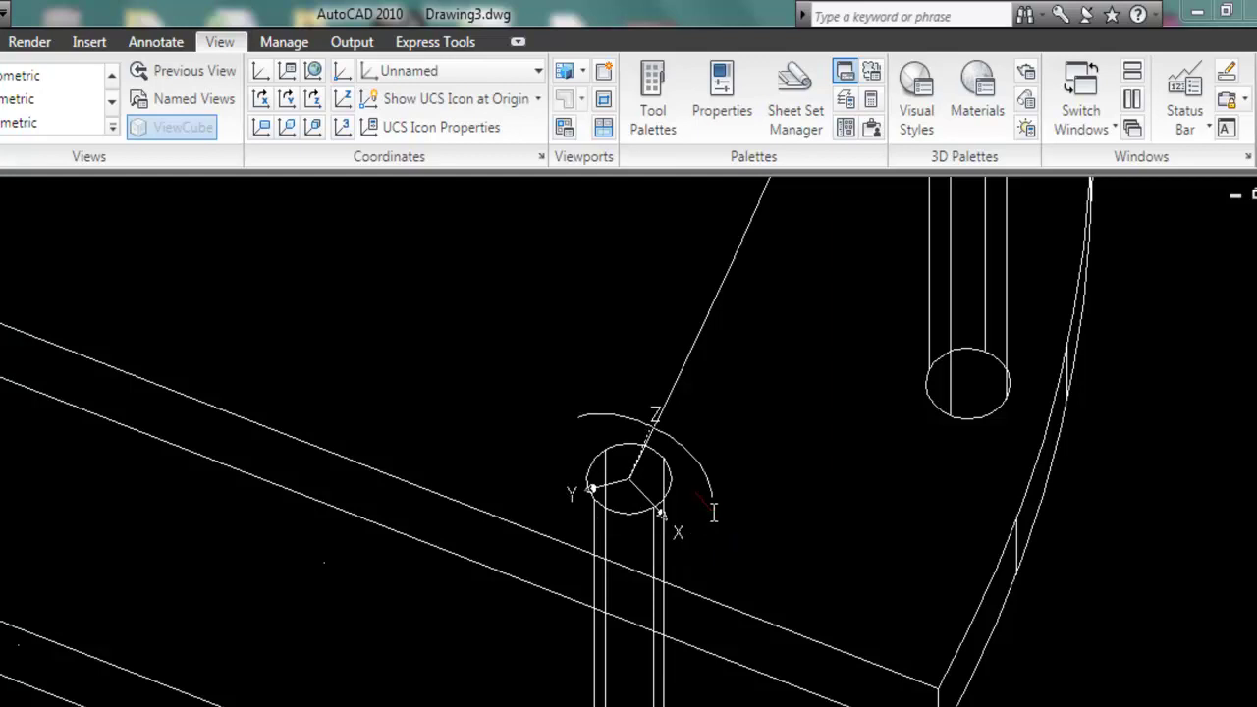
pyautogui.press('Return')
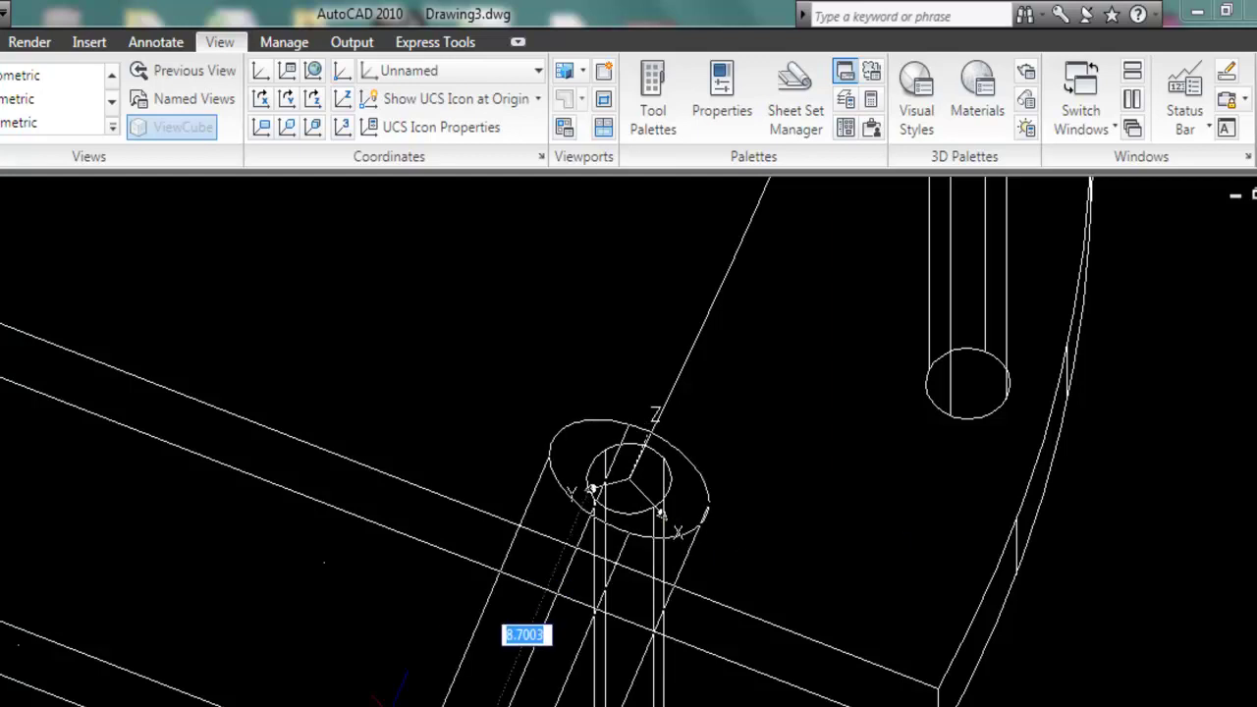
pyautogui.write('p')
pyautogui.press('Return')
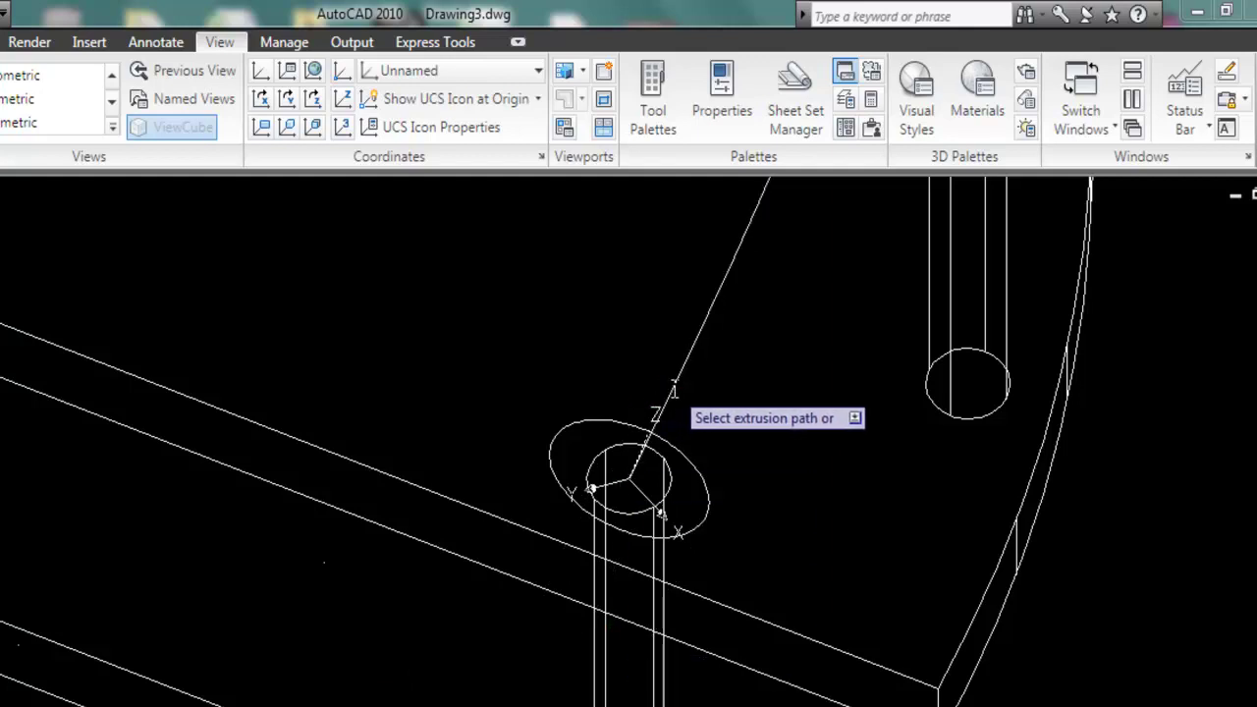
pyautogui.click(675, 389)
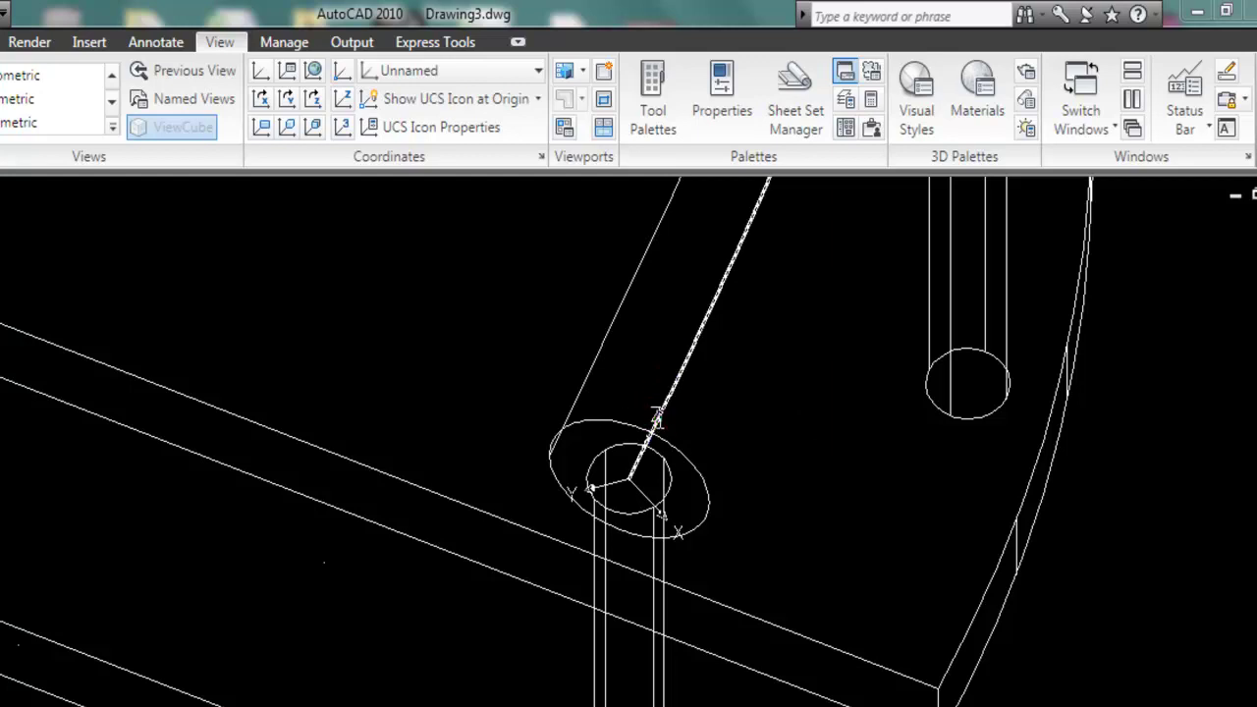
pyautogui.click(682, 373)
pyautogui.press('Delete')
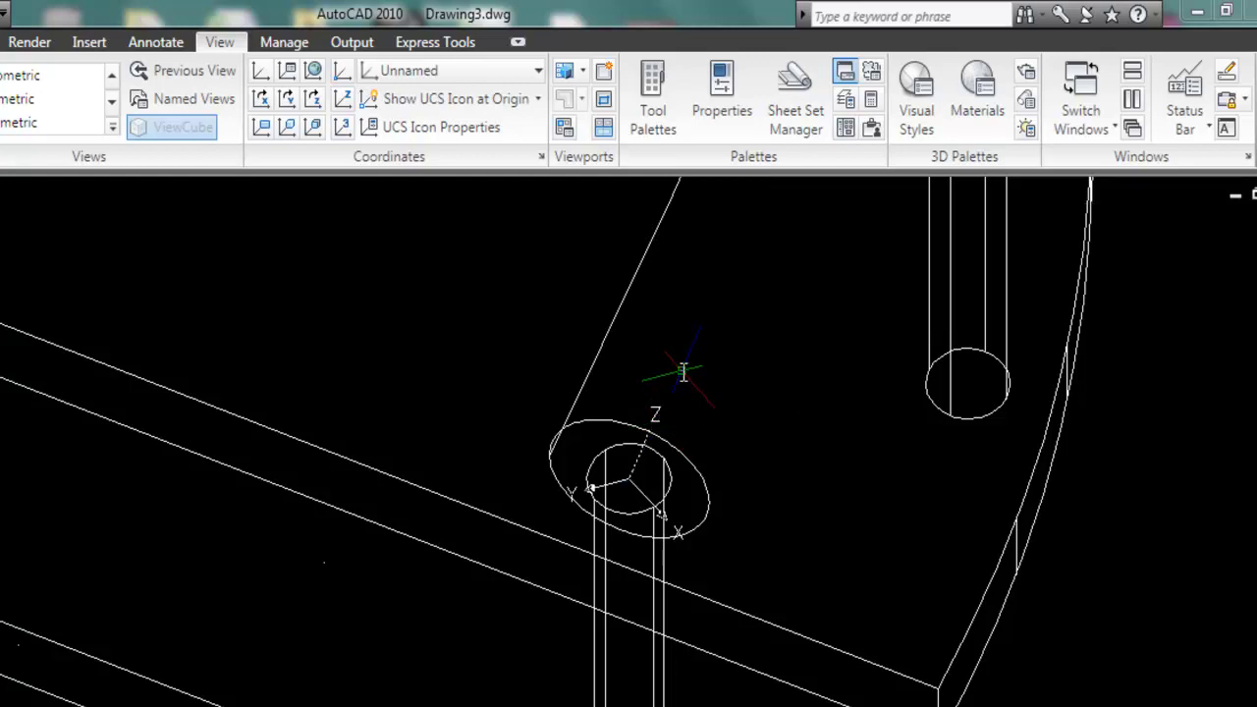
# Reset the UCS to World and apply SHADE, then HIDE, to the staircase.
pyautogui.scroll(-3, 681, 373)
pyautogui.scroll(-2, 682, 373)
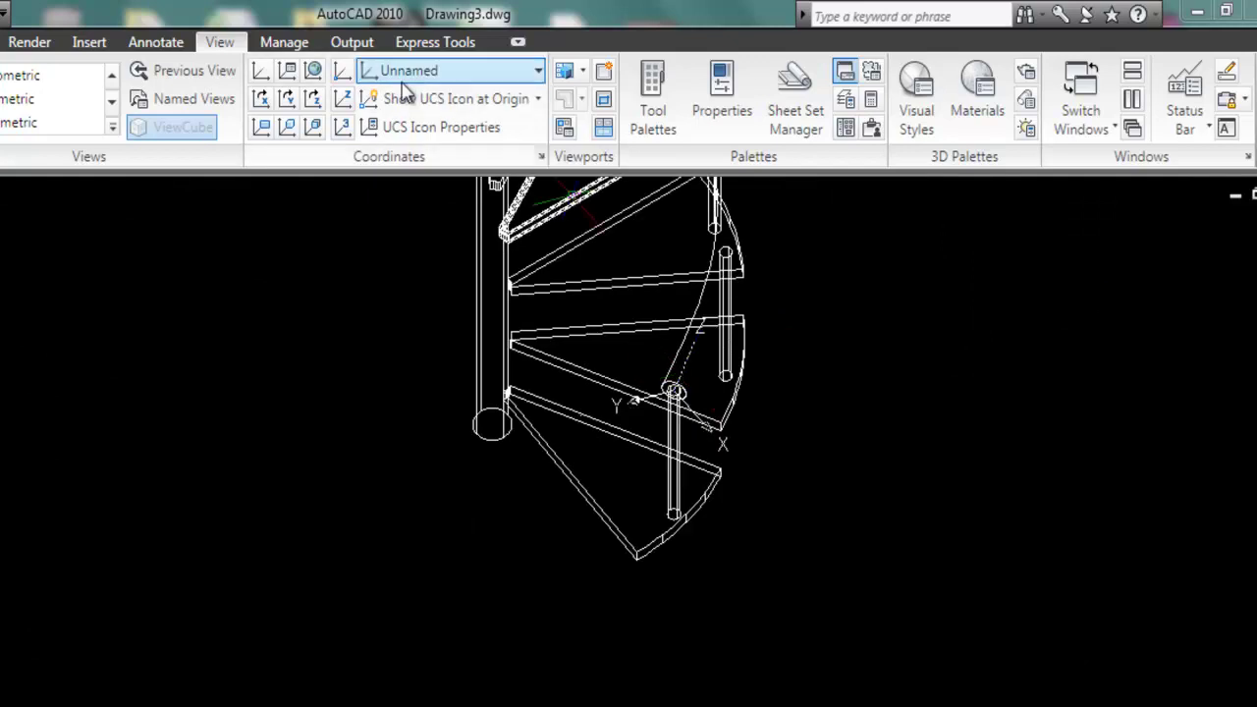
pyautogui.click(310, 75)
pyautogui.scroll(-4, 487, 442)
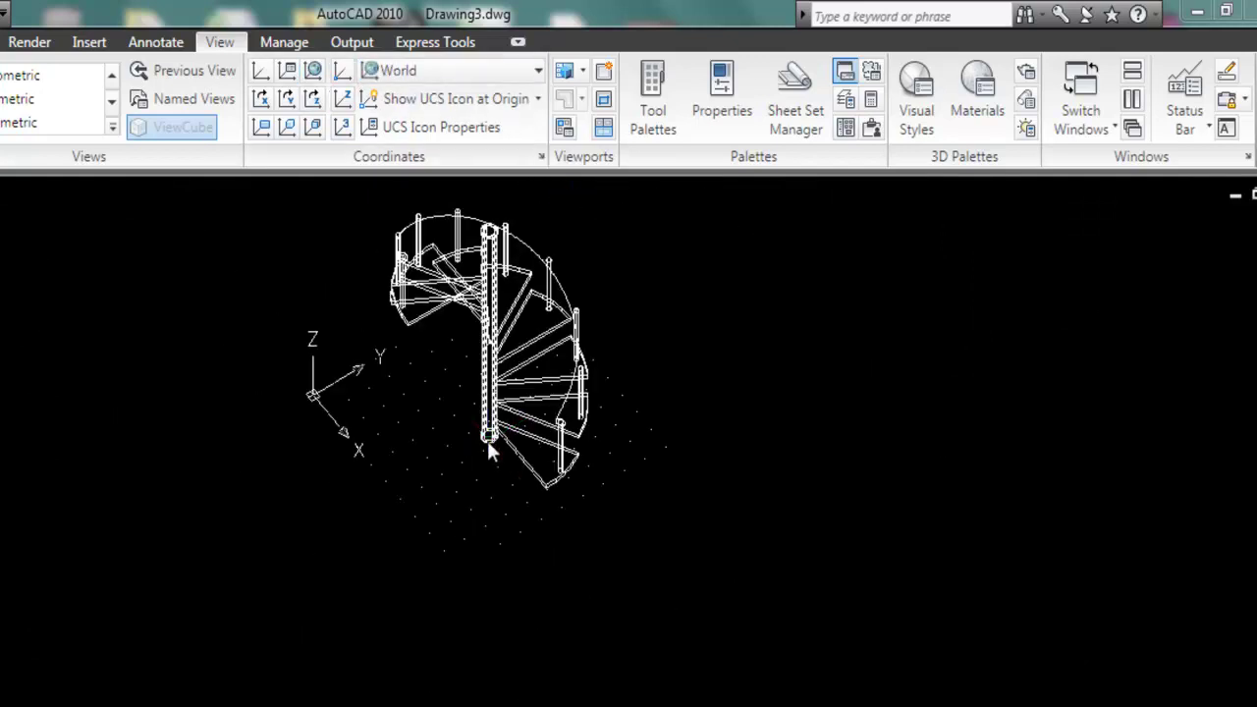
pyautogui.write('shade')
pyautogui.press('Return')
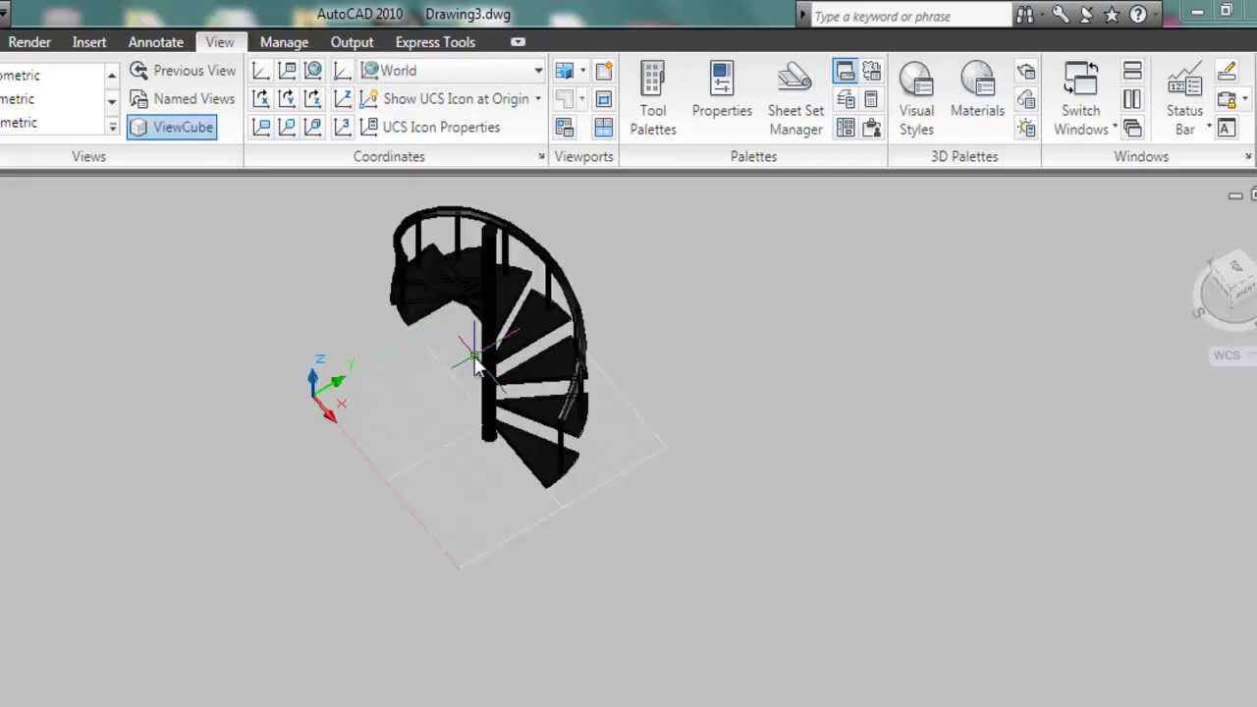
pyautogui.write('hide')
pyautogui.press('Return')
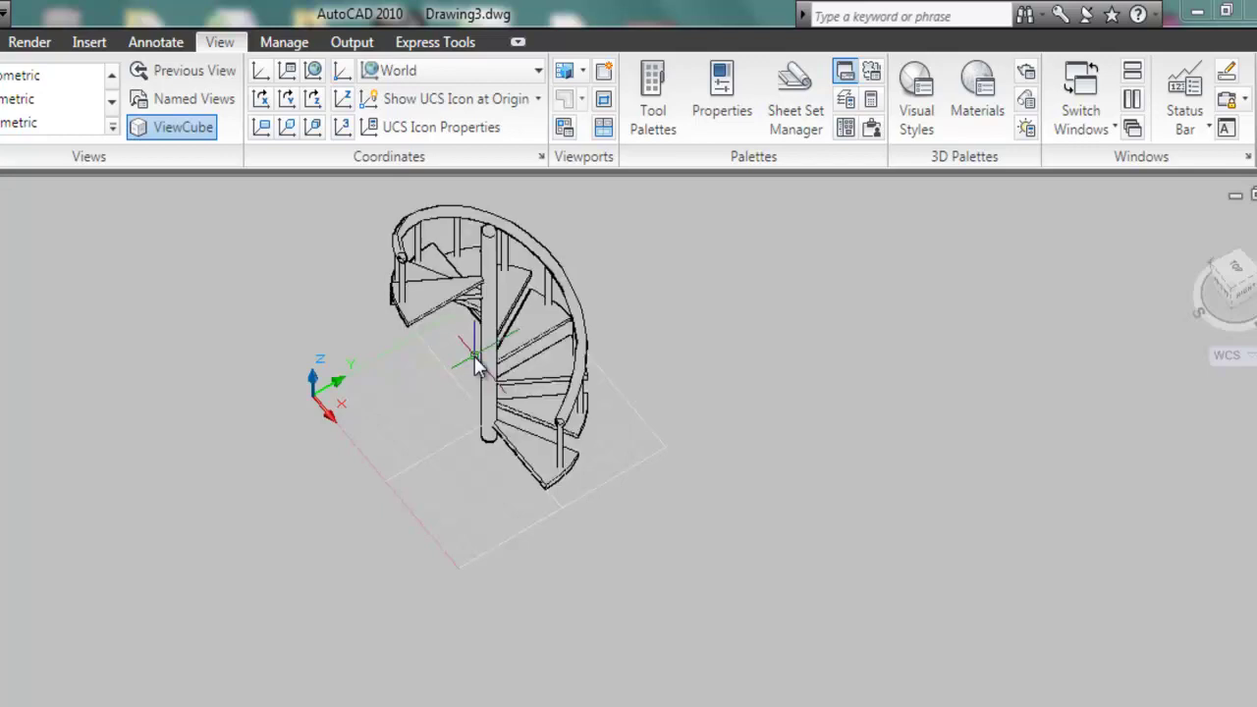
# Orbit the staircase, then switch to the SW Isometric view.
pyautogui.click(286, 127)
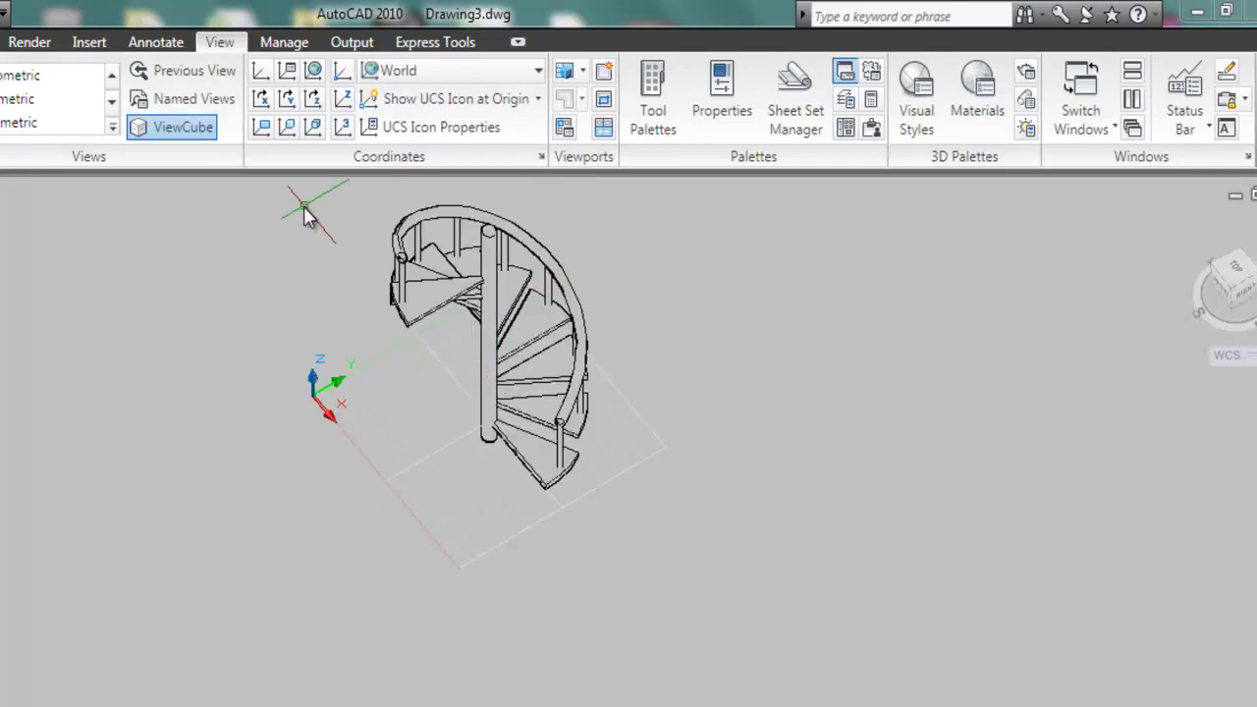
pyautogui.scroll(5, 486, 258)
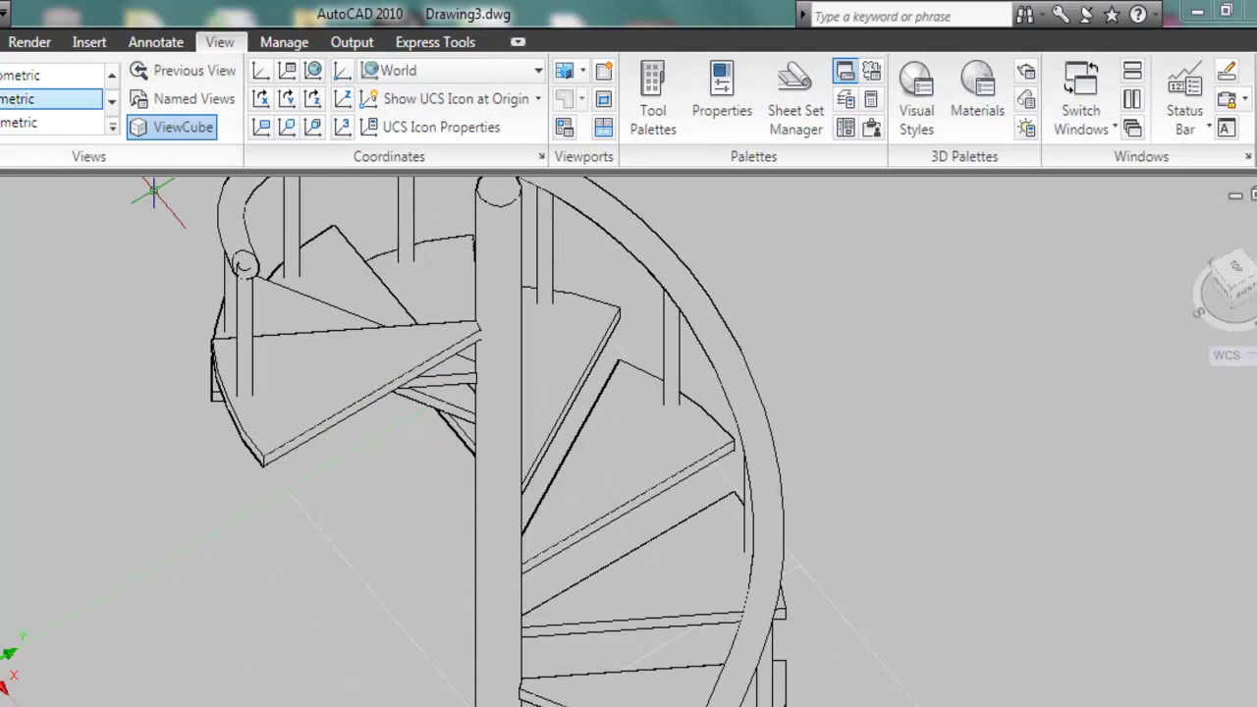
pyautogui.moveTo(443, 484)
pyautogui.keyDown('shift'); pyautogui.mouseDown(button='middle')
pyautogui.moveTo(380, 496)
pyautogui.moveTo(278, 480)
pyautogui.moveTo(42, 519)
pyautogui.moveTo(66, 464)
pyautogui.moveTo(127, 387)
pyautogui.moveTo(197, 413)
pyautogui.moveTo(261, 416)
pyautogui.moveTo(414, 367)
pyautogui.moveTo(491, 323)
pyautogui.moveTo(549, 151)
pyautogui.moveTo(567, 261)
pyautogui.mouseUp(button='middle'); pyautogui.keyUp('shift')
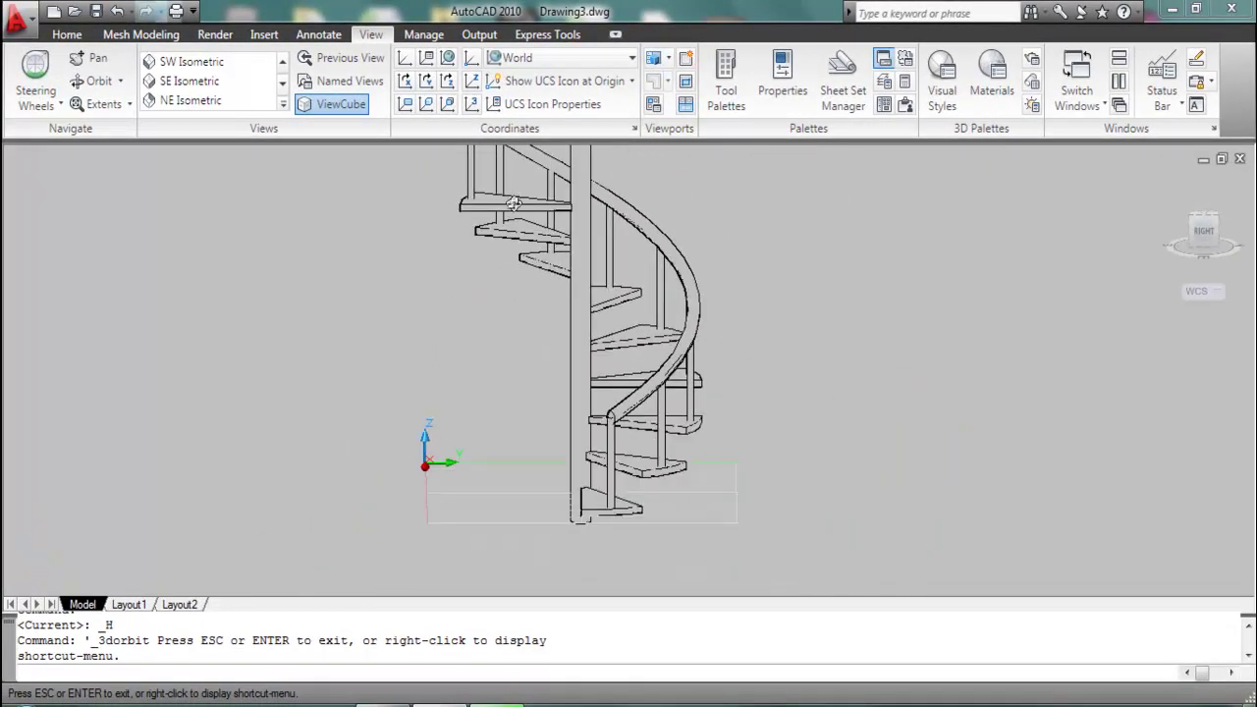
pyautogui.scroll(-2, 513, 203)
pyautogui.scroll(-1, 513, 206)
pyautogui.scroll(2, 521, 175)
pyautogui.scroll(3, 522, 175)
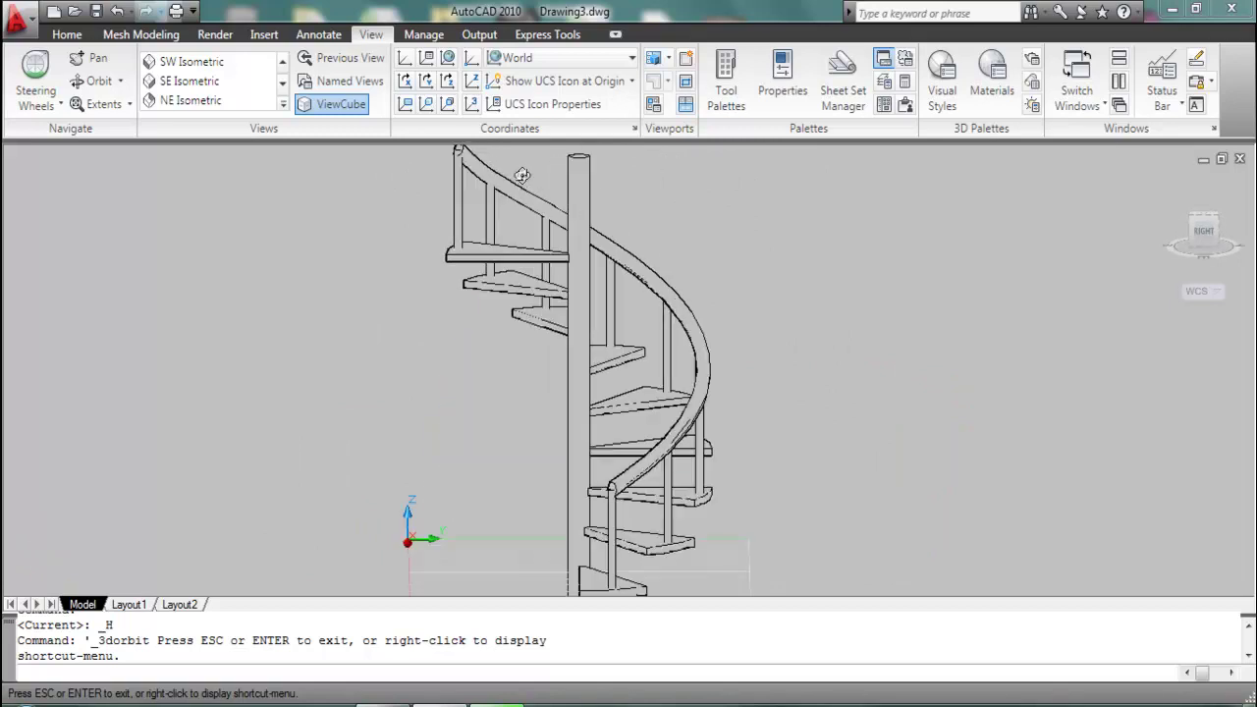
pyautogui.moveTo(569, 324)
pyautogui.keyDown('shift'); pyautogui.mouseDown(button='middle')
pyautogui.moveTo(522, 449)
pyautogui.moveTo(546, 445)
pyautogui.mouseUp(button='middle'); pyautogui.keyUp('shift')
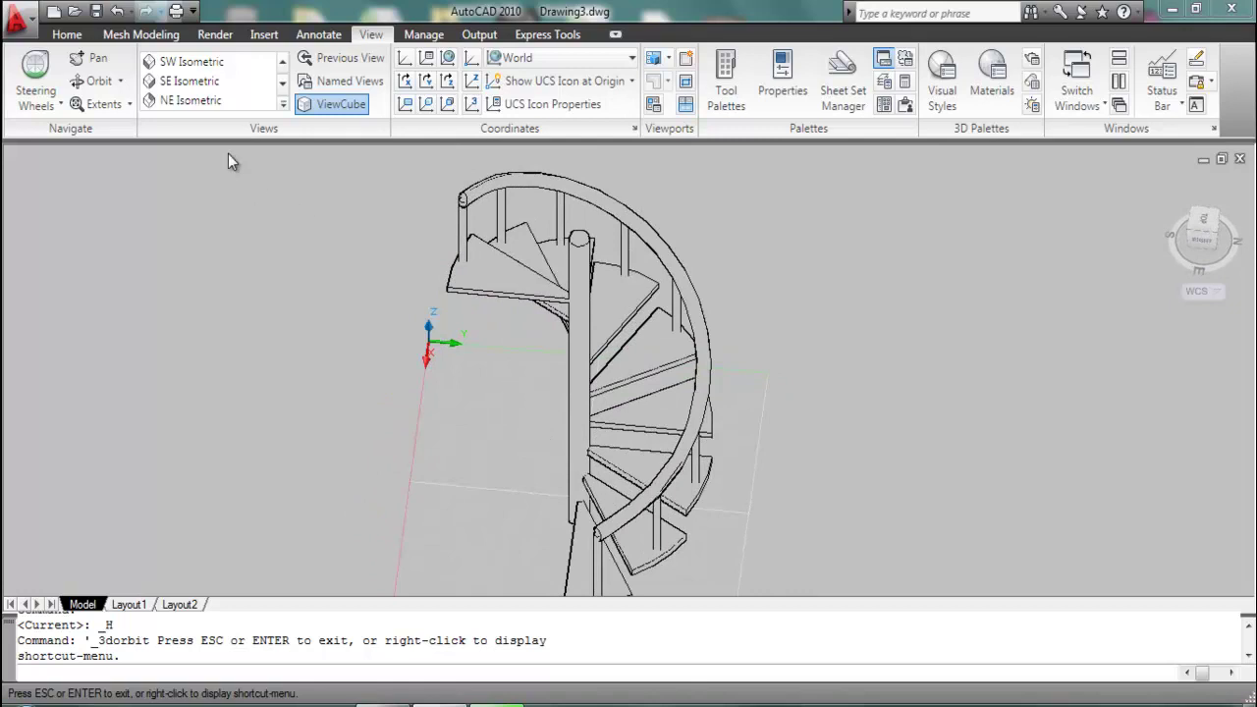
pyautogui.click(191, 65)
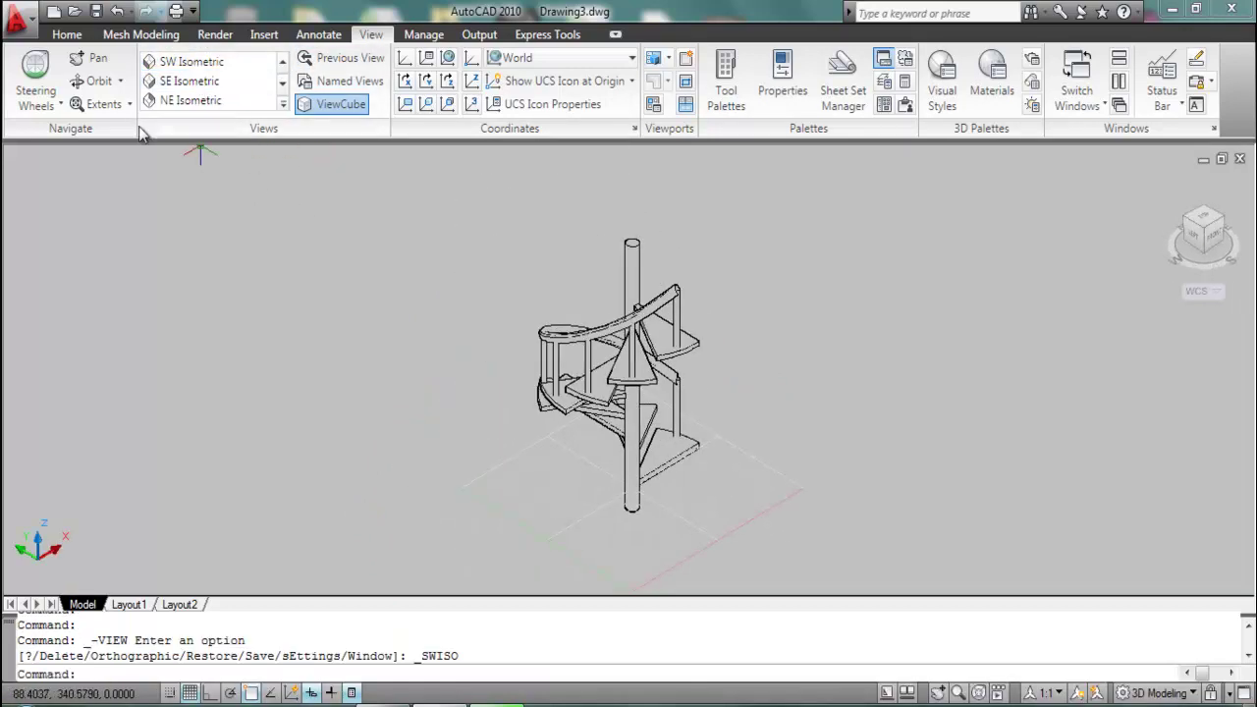
pyautogui.press('Escape')
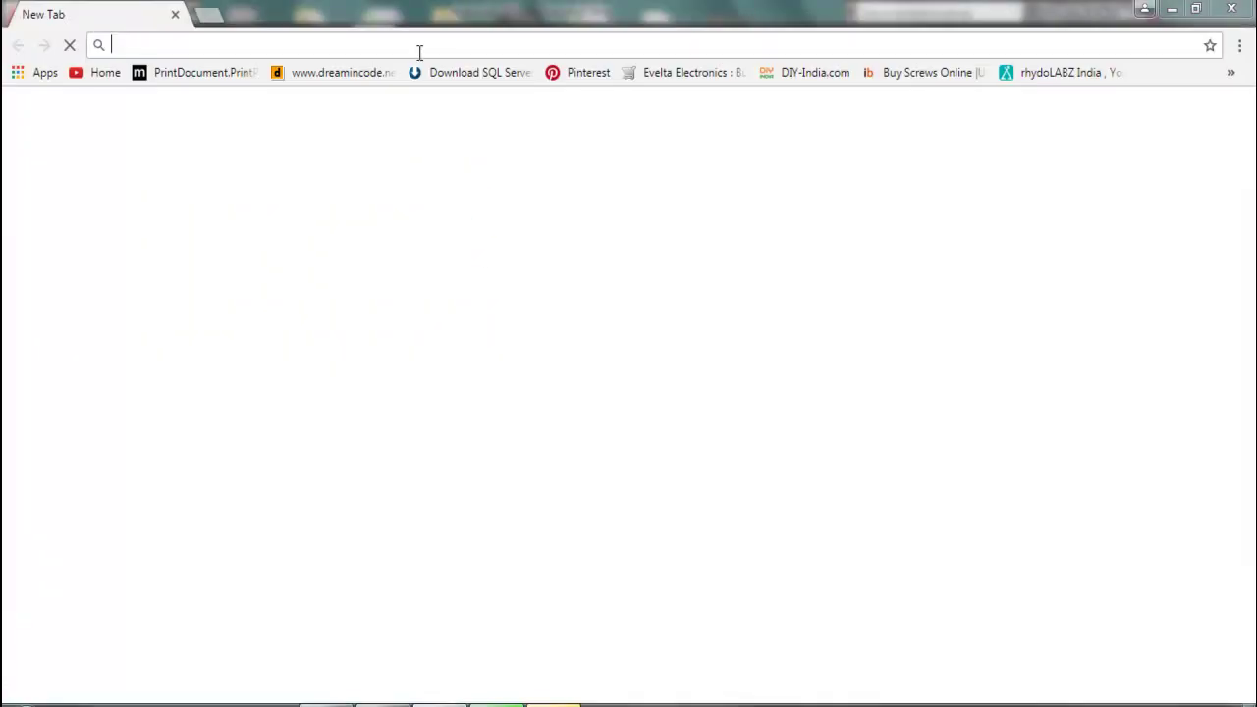
# Search google.co.in for 'marble' and preview a white marble image.
pyautogui.write('google')
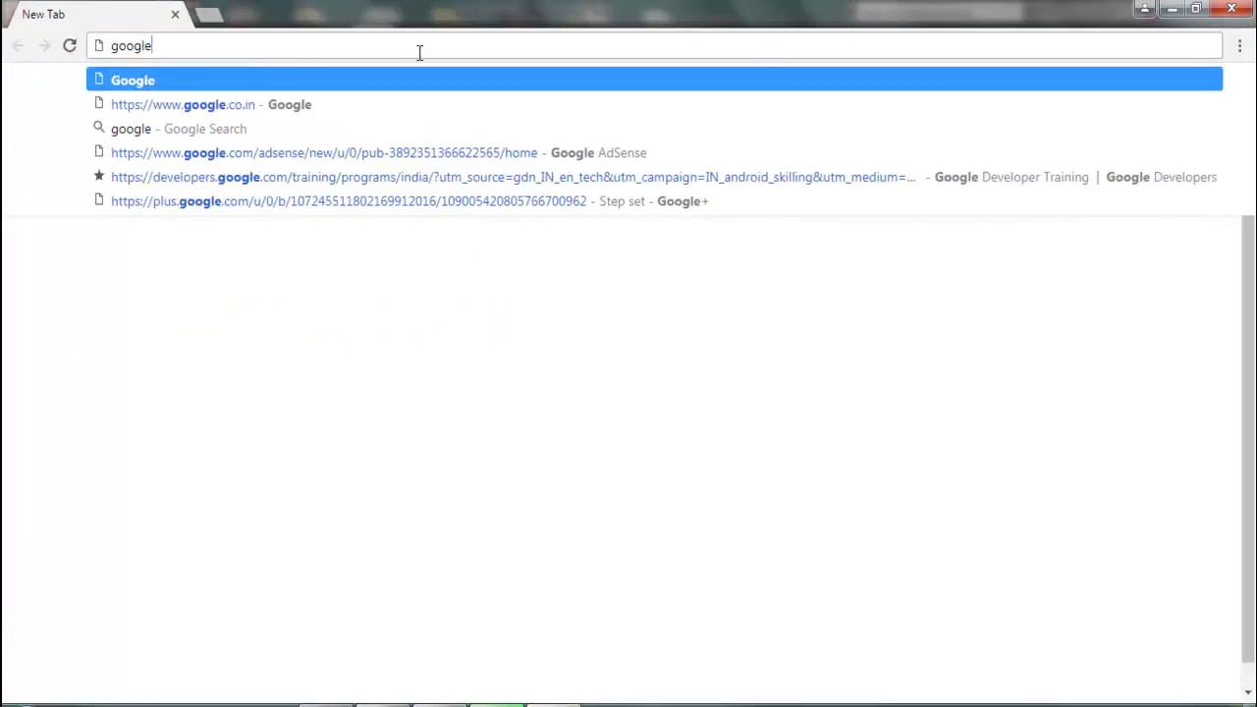
pyautogui.write('.co.in')
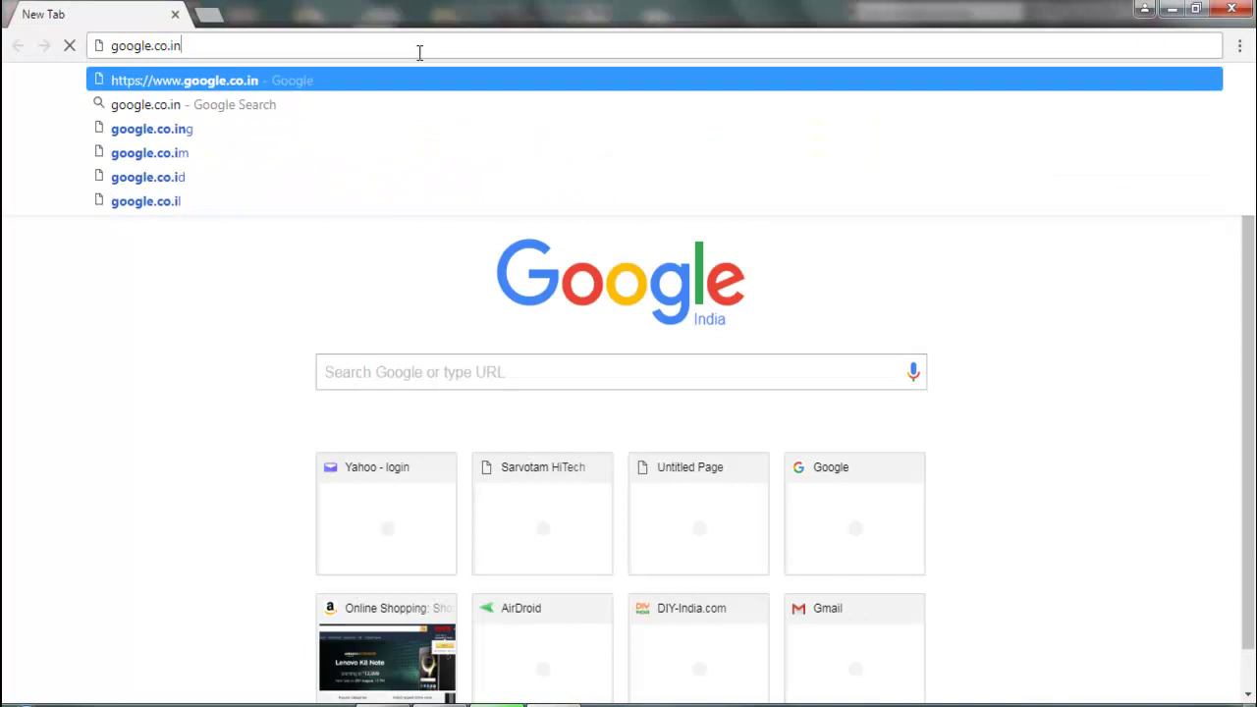
pyautogui.press('Return')
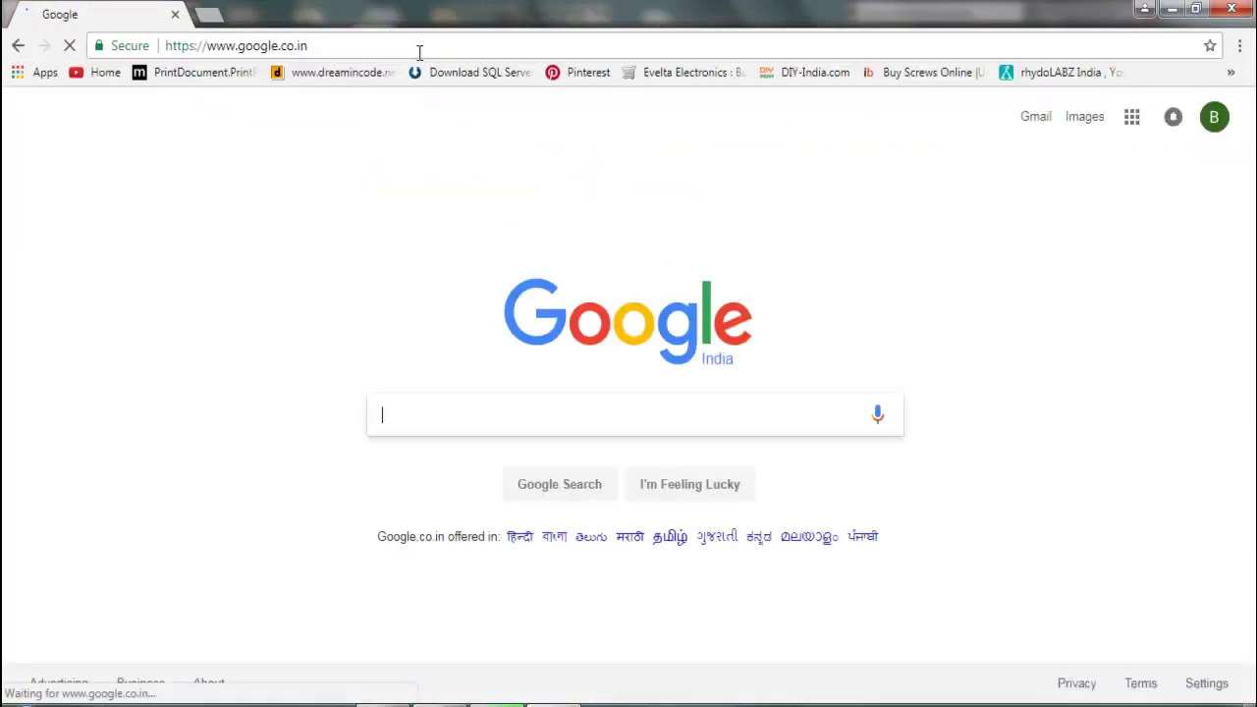
pyautogui.write('marble')
pyautogui.press('Return')
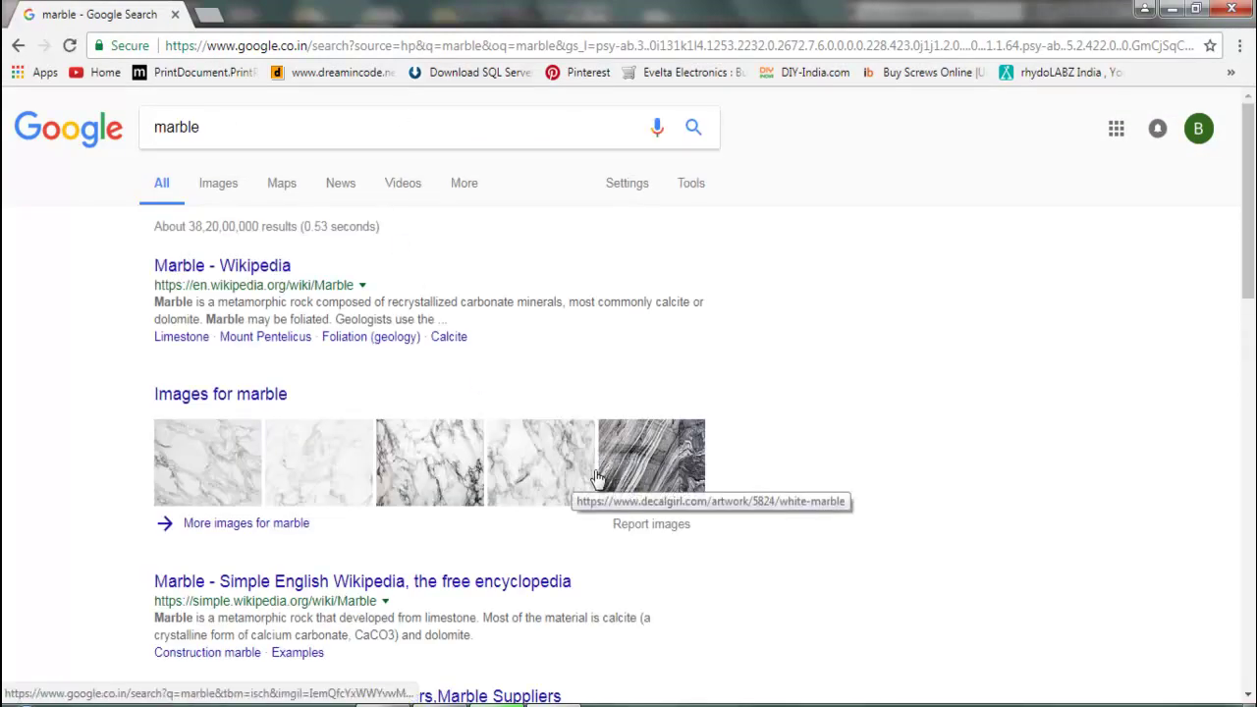
pyautogui.click(554, 472)
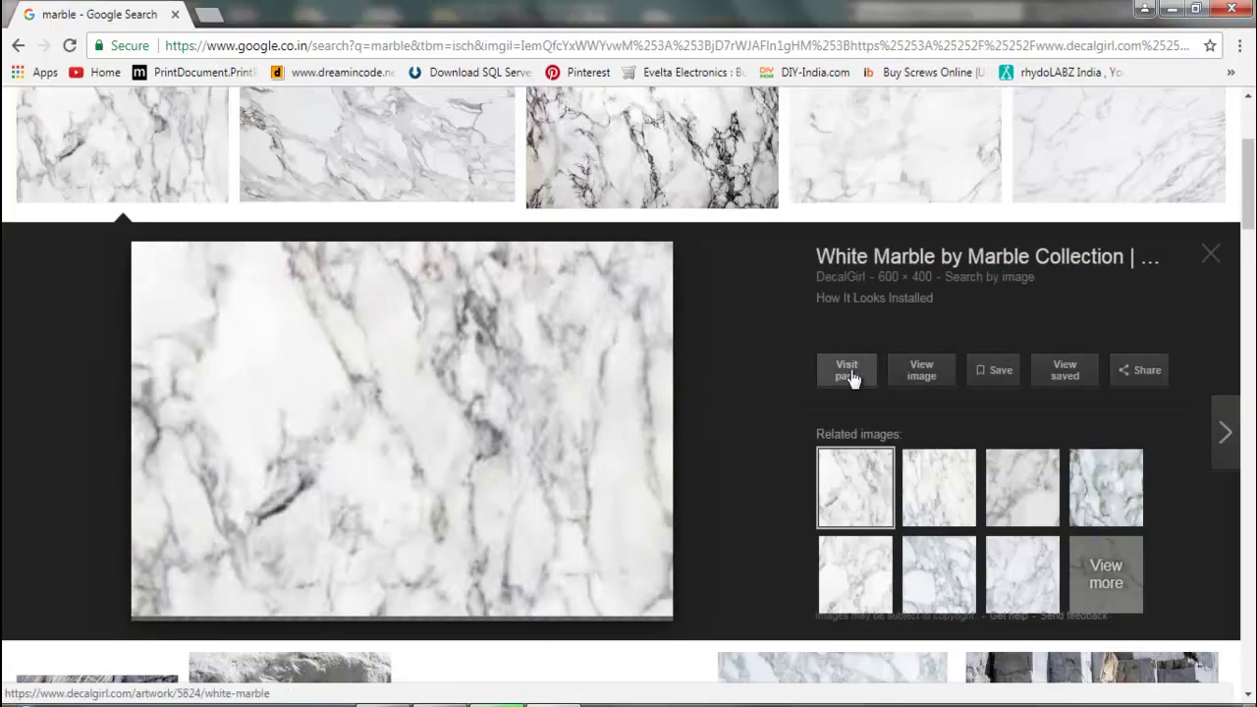
pyautogui.click(672, 176)
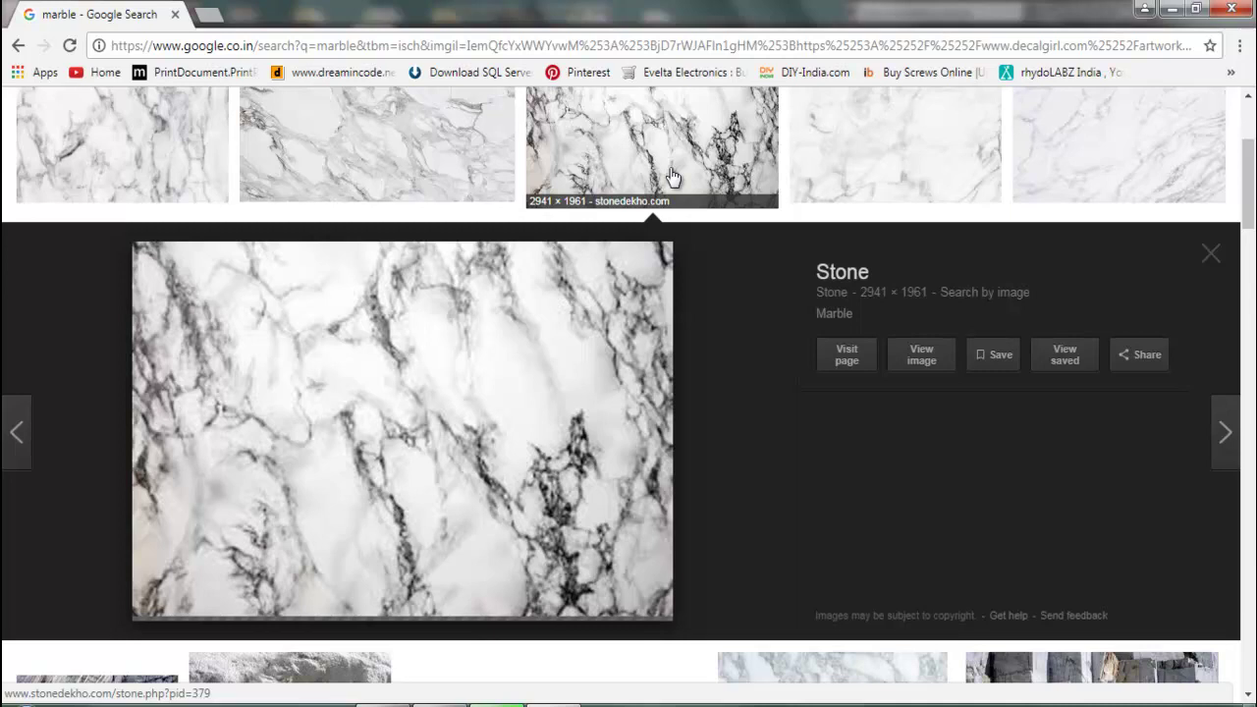
# Save the white marble image to the Desktop as marble.jpg.
pyautogui.rightClick(509, 397)
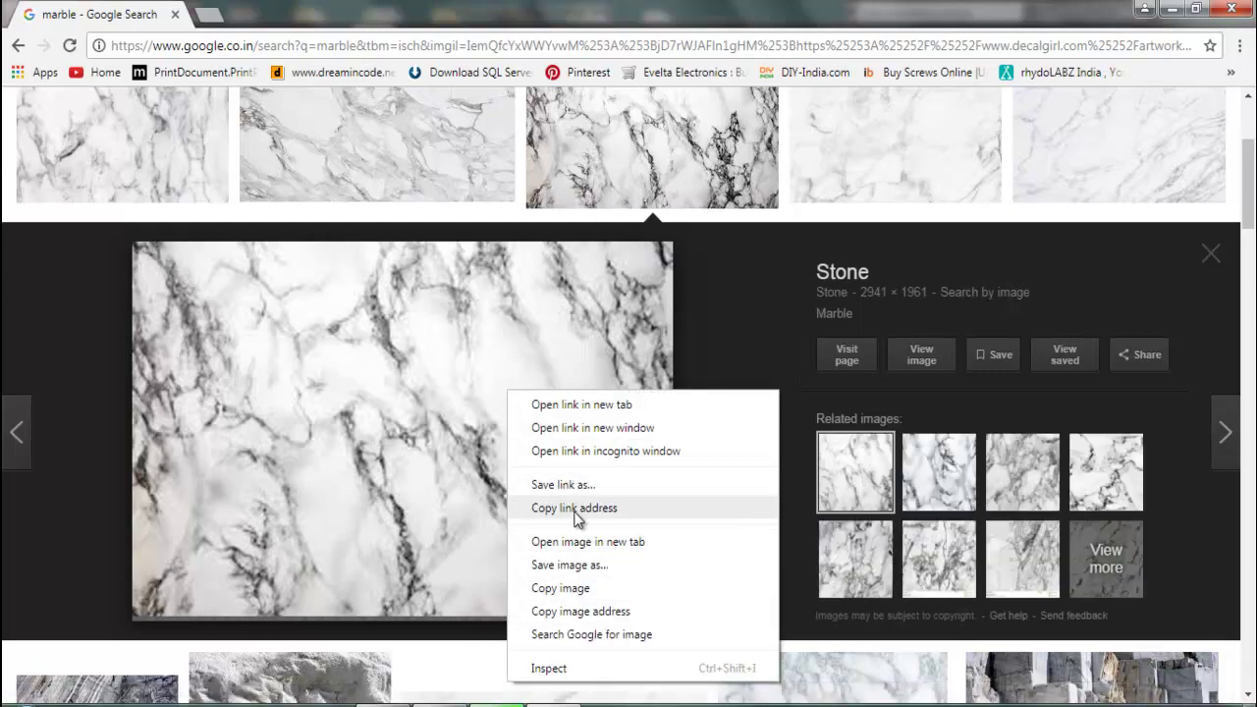
pyautogui.click(578, 566)
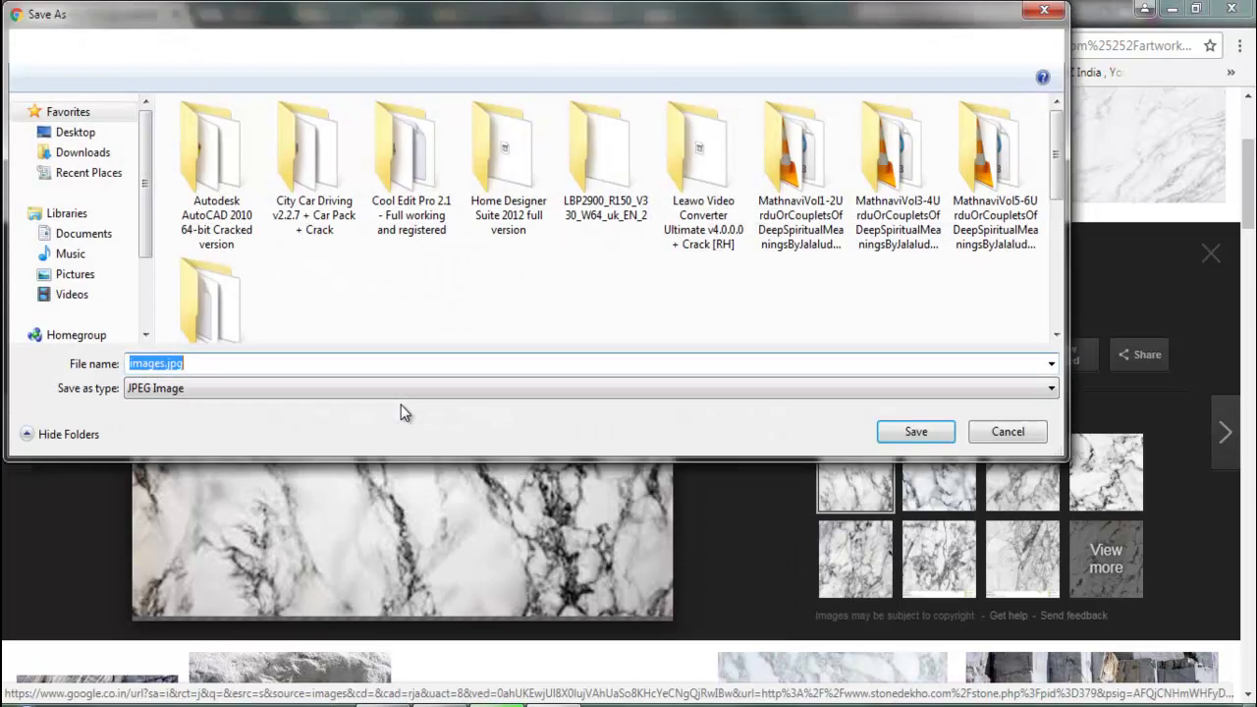
pyautogui.click(77, 132)
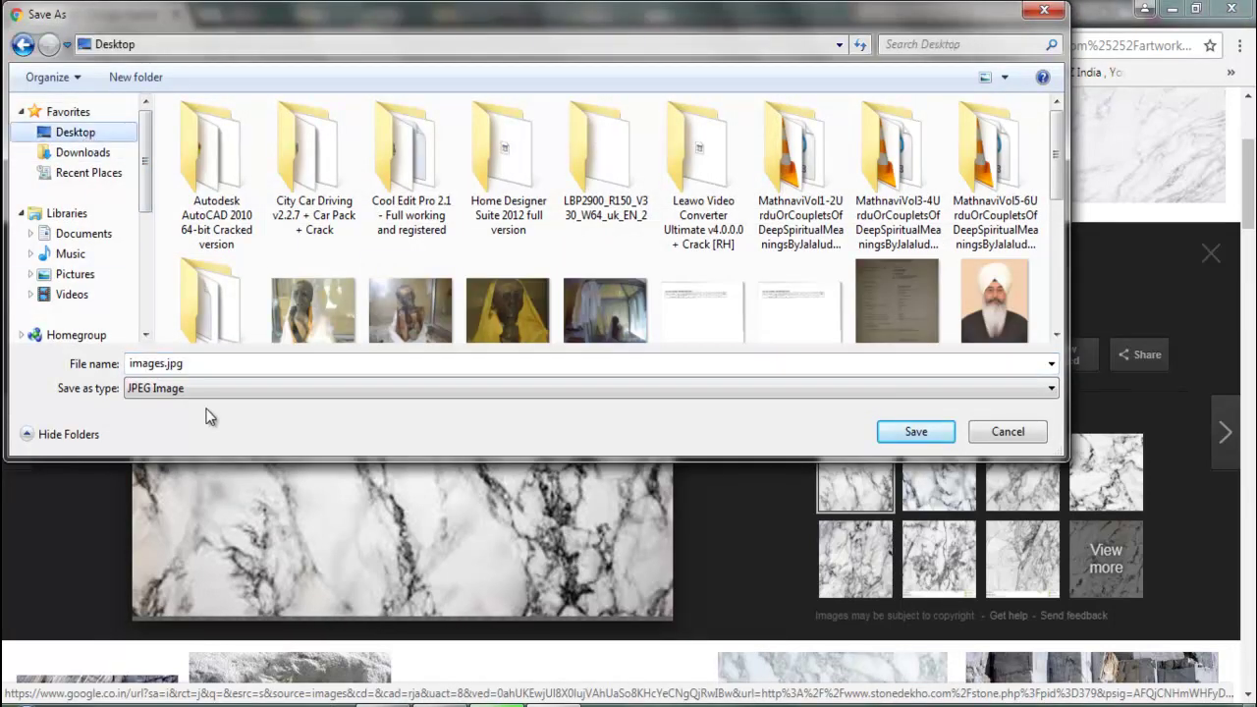
pyautogui.click(223, 364)
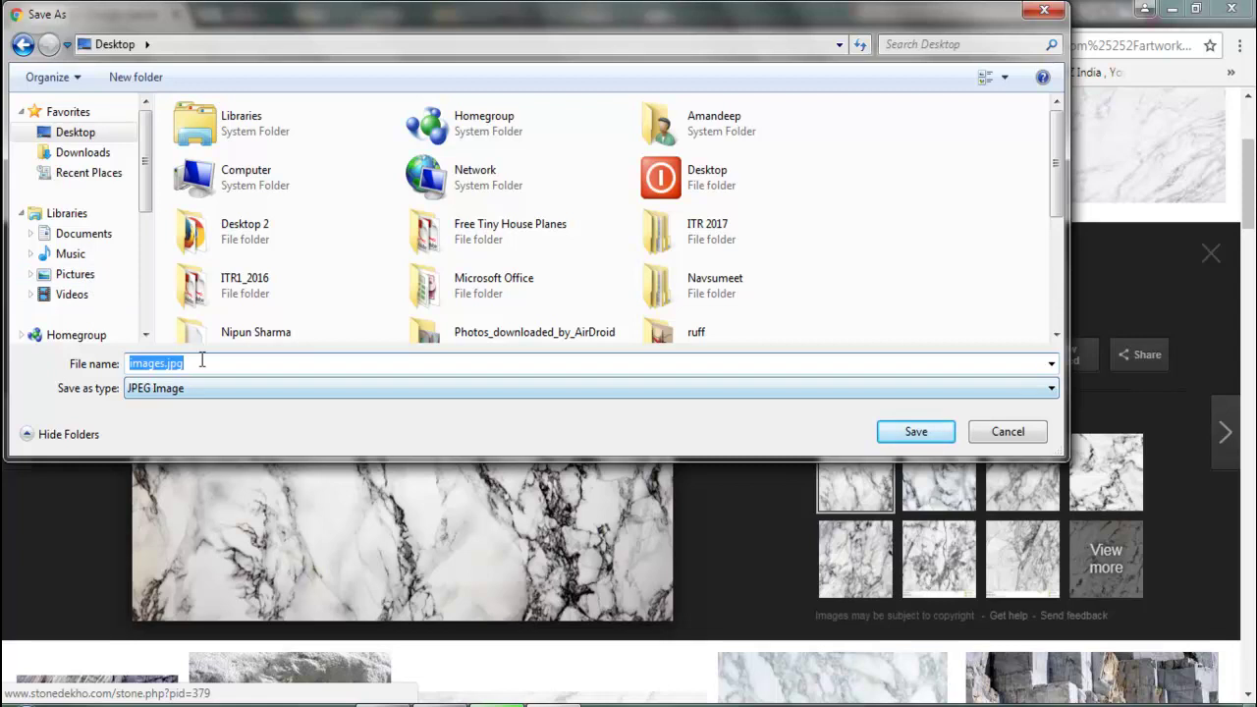
pyautogui.write('marble')
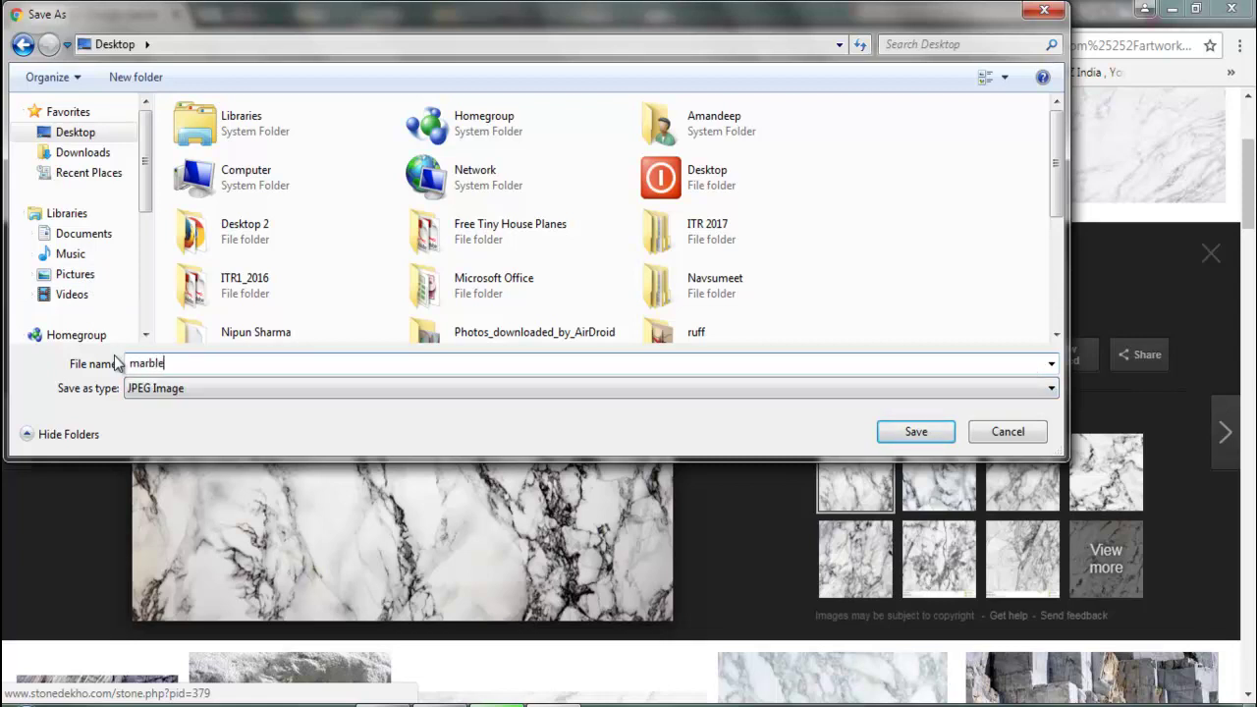
pyautogui.press('Return')
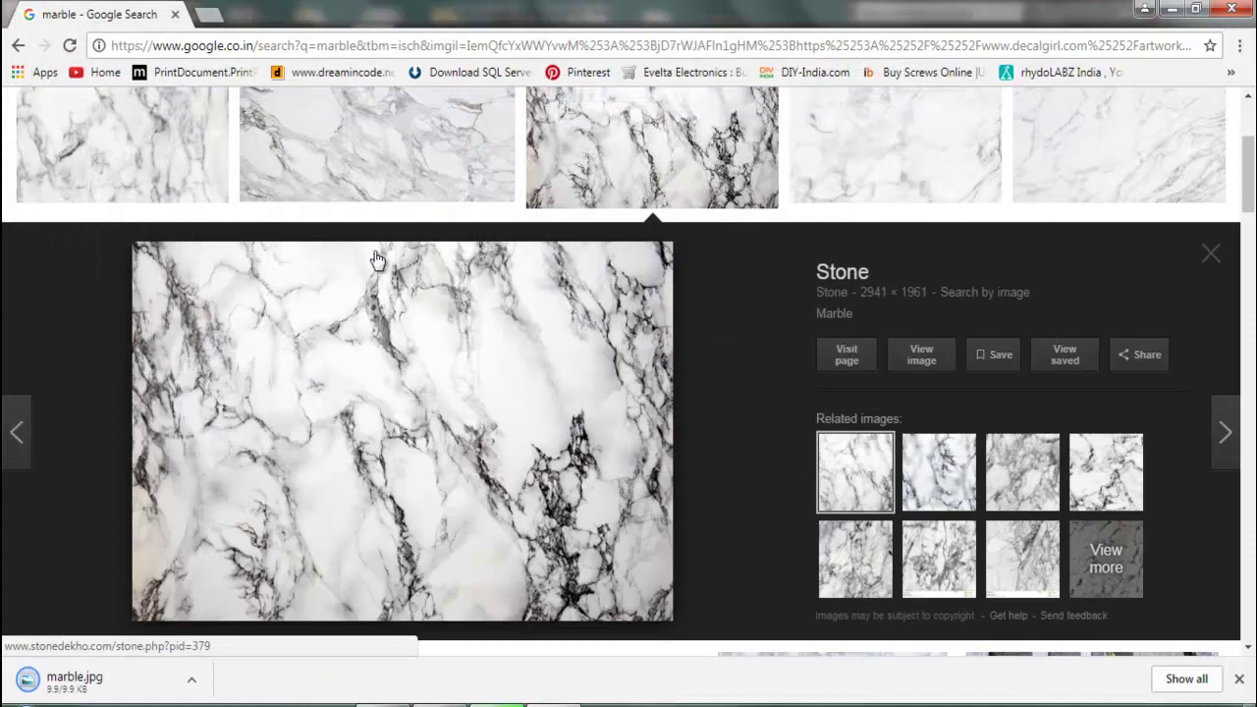
# Change the search to 'black marble' and show the image results.
pyautogui.click(18, 46)
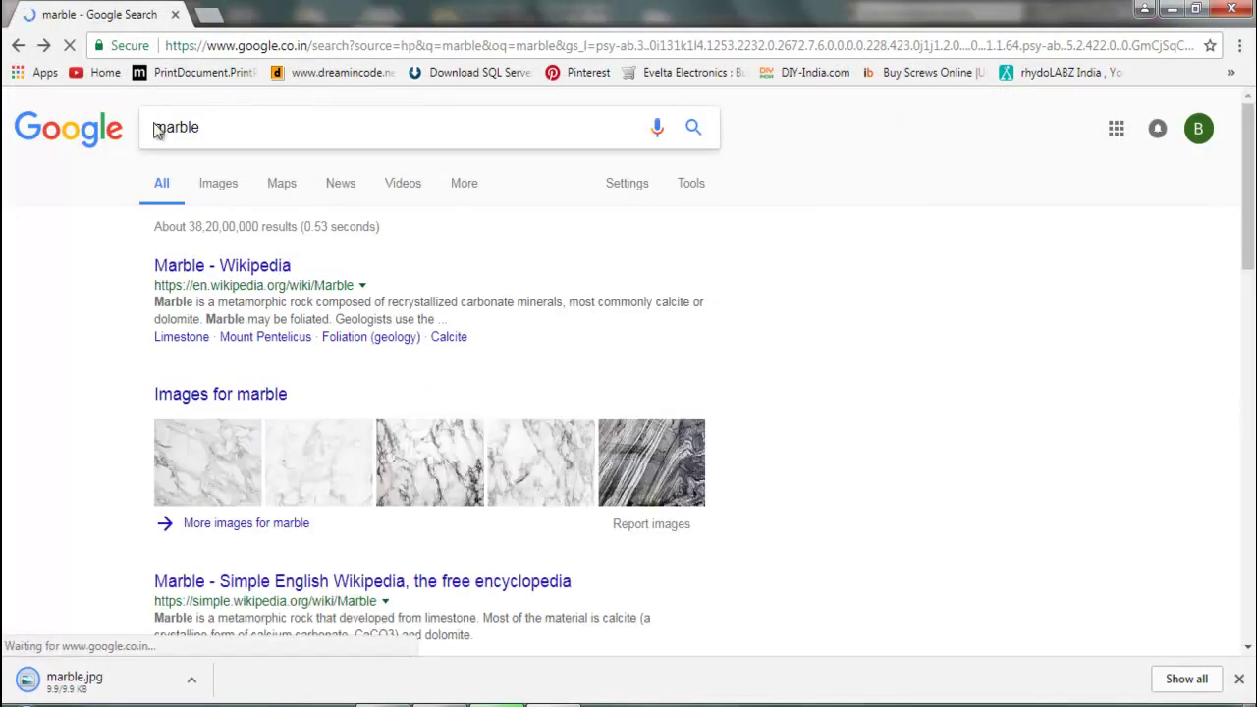
pyautogui.click(157, 127)
pyautogui.write('black')
pyautogui.press('Return')
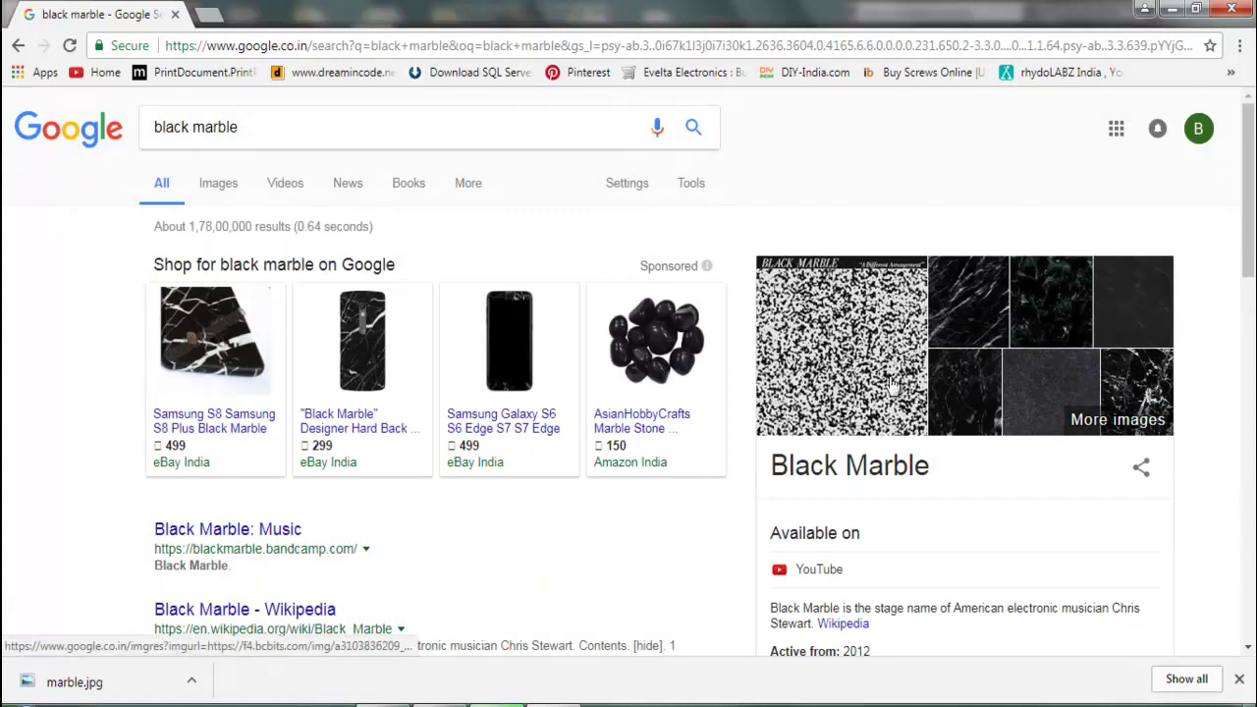
pyautogui.click(218, 185)
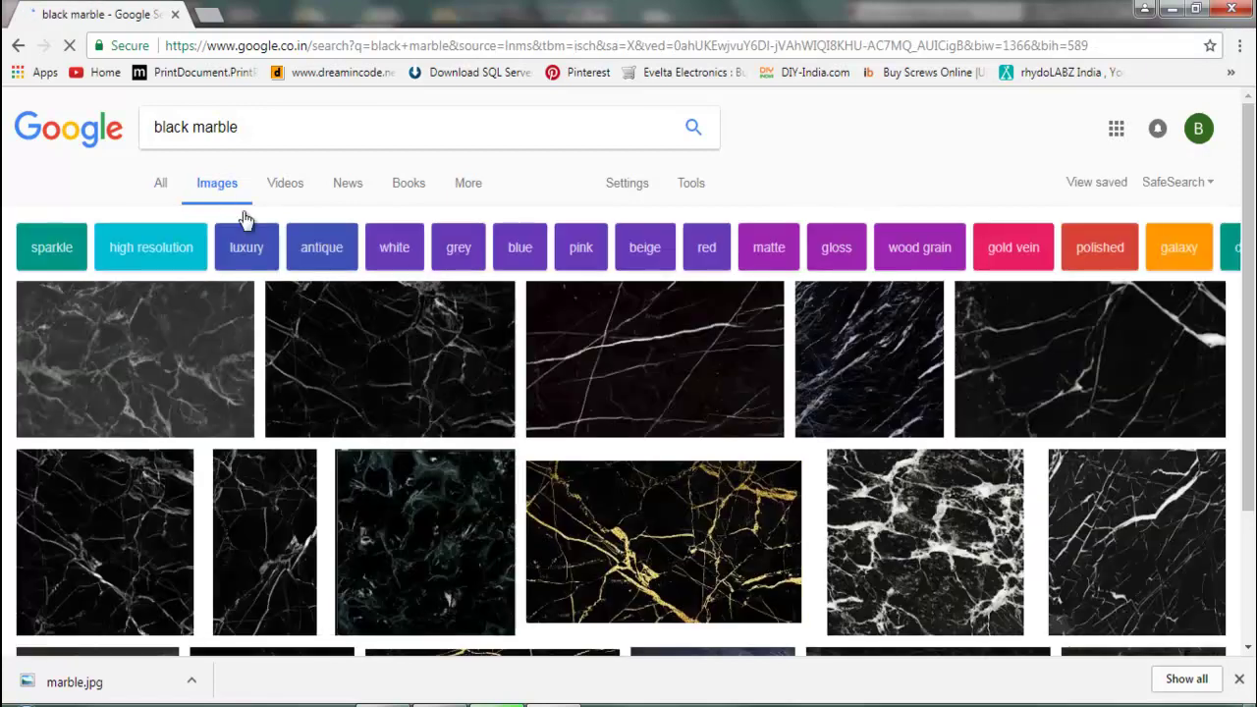
# Preview the Basic Black Marble image and choose Save image as.
pyautogui.click(924, 531)
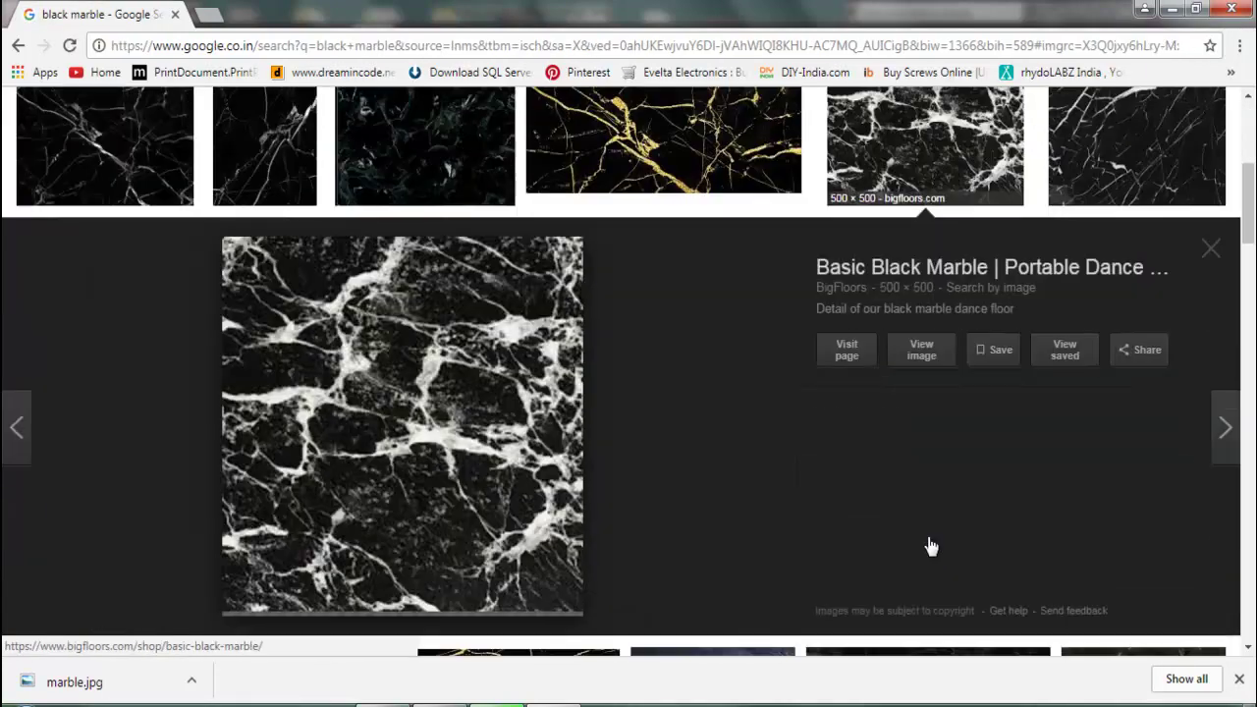
pyautogui.click(447, 391)
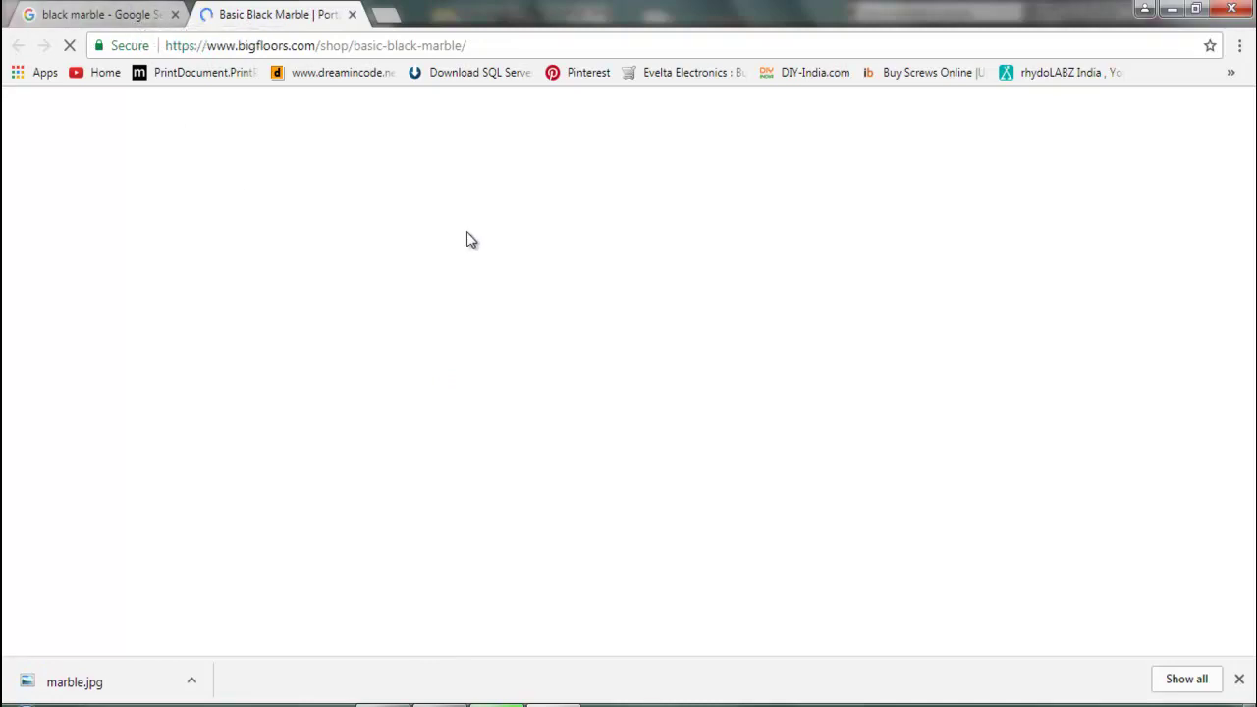
pyautogui.click(134, 18)
pyautogui.rightClick(472, 354)
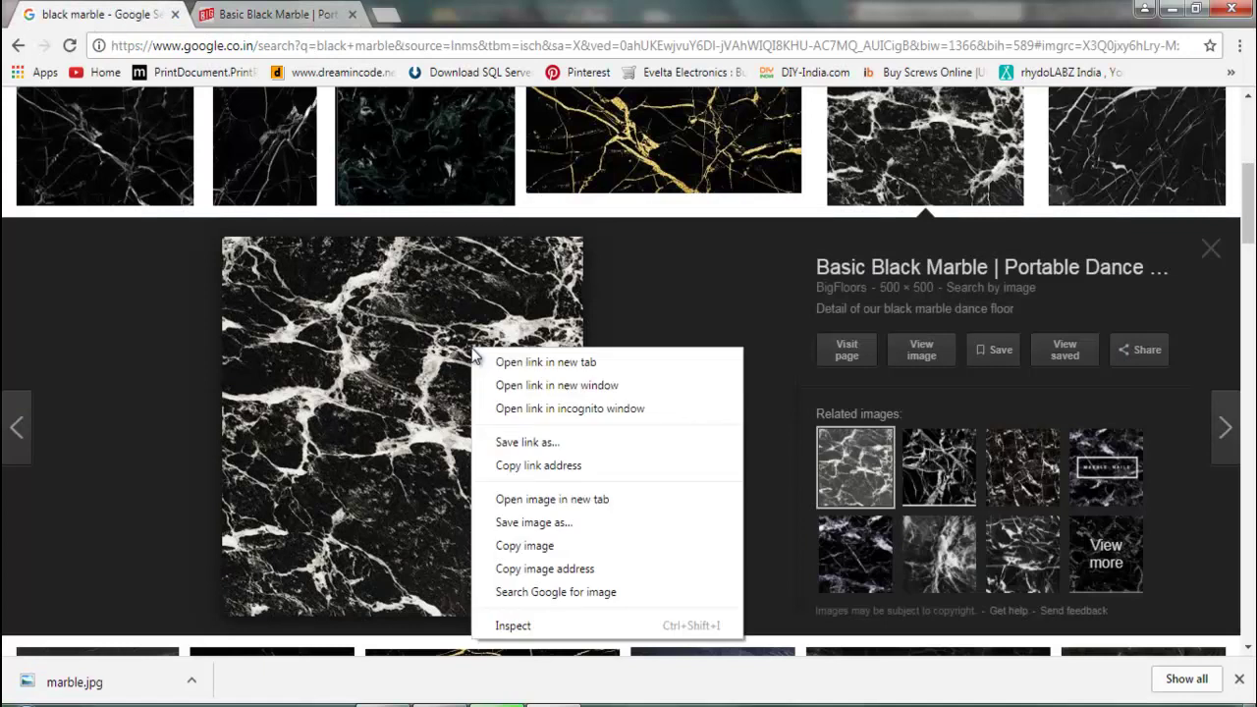
pyautogui.click(533, 522)
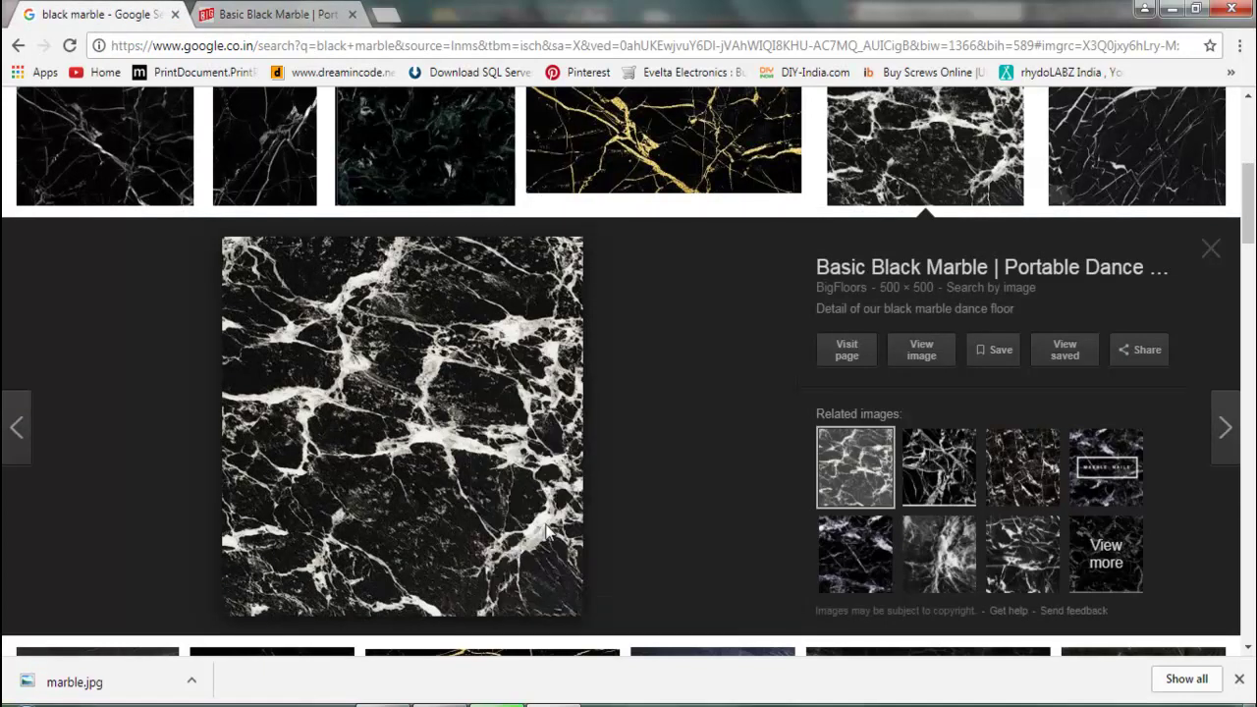
pyautogui.moveTo(71, 253)
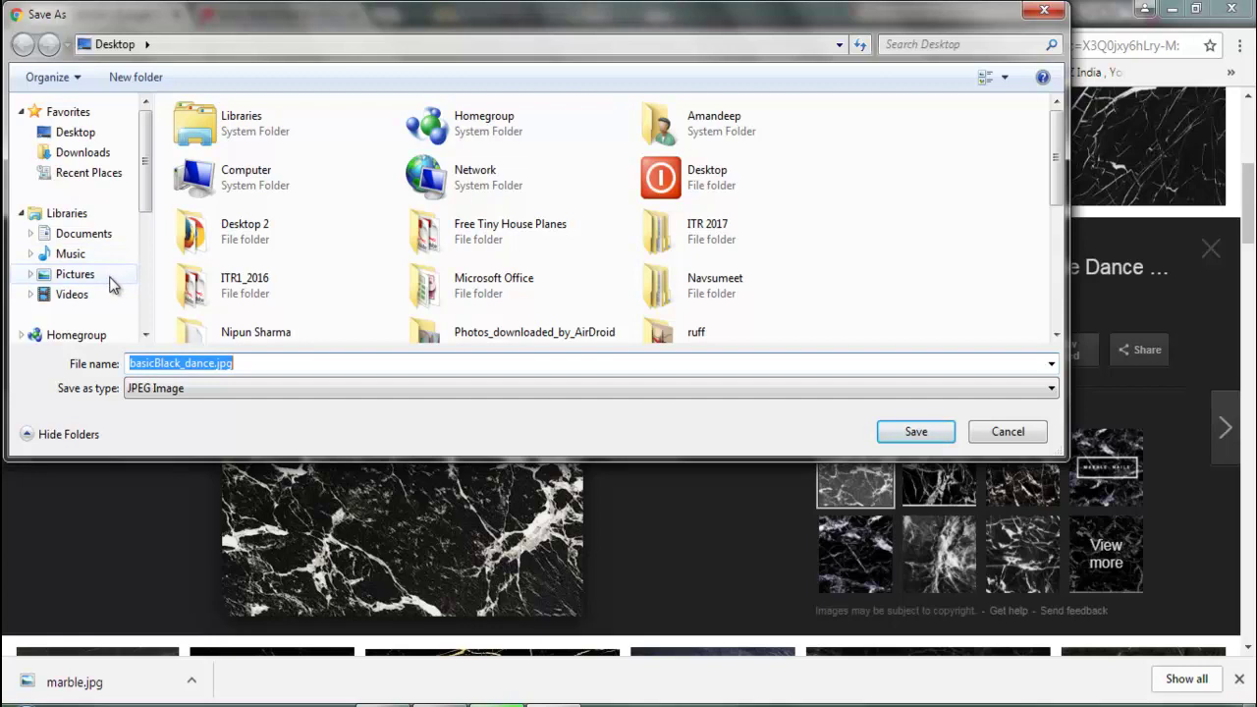
# Save the image to the Desktop as black marble.jpg.
pyautogui.click(257, 364)
pyautogui.moveTo(254, 366); pyautogui.dragTo(169, 366)
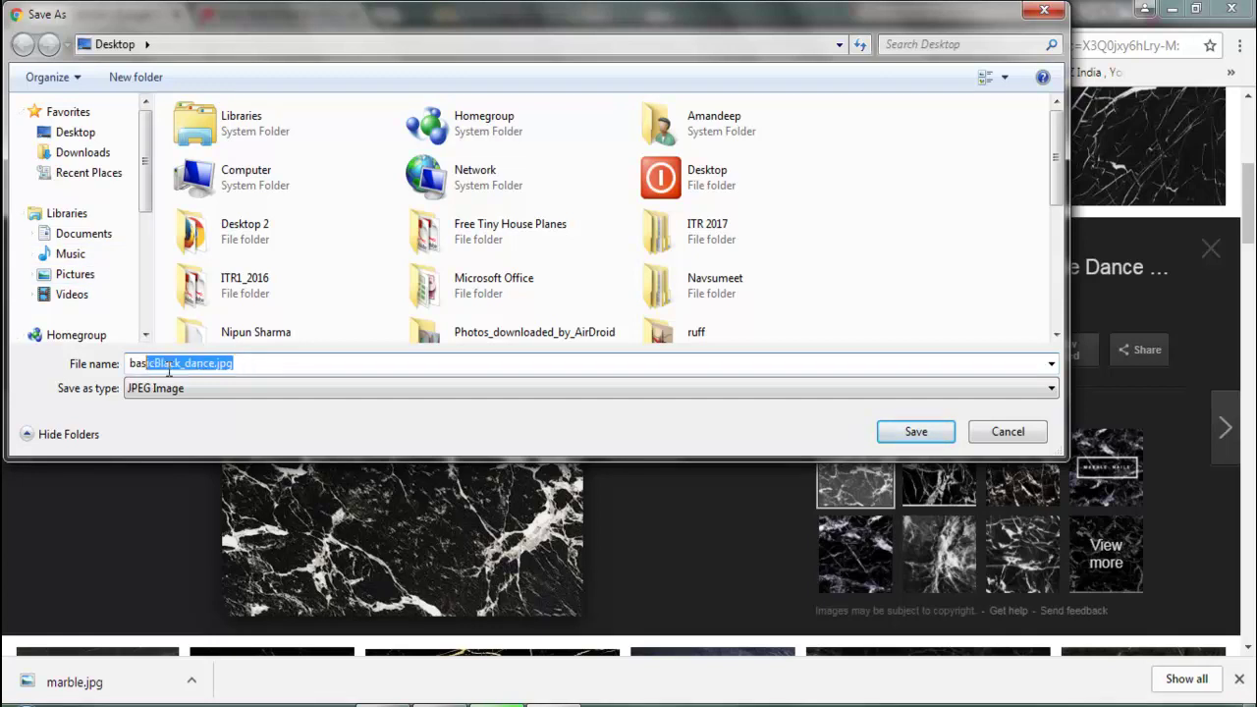
pyautogui.write('black marble')
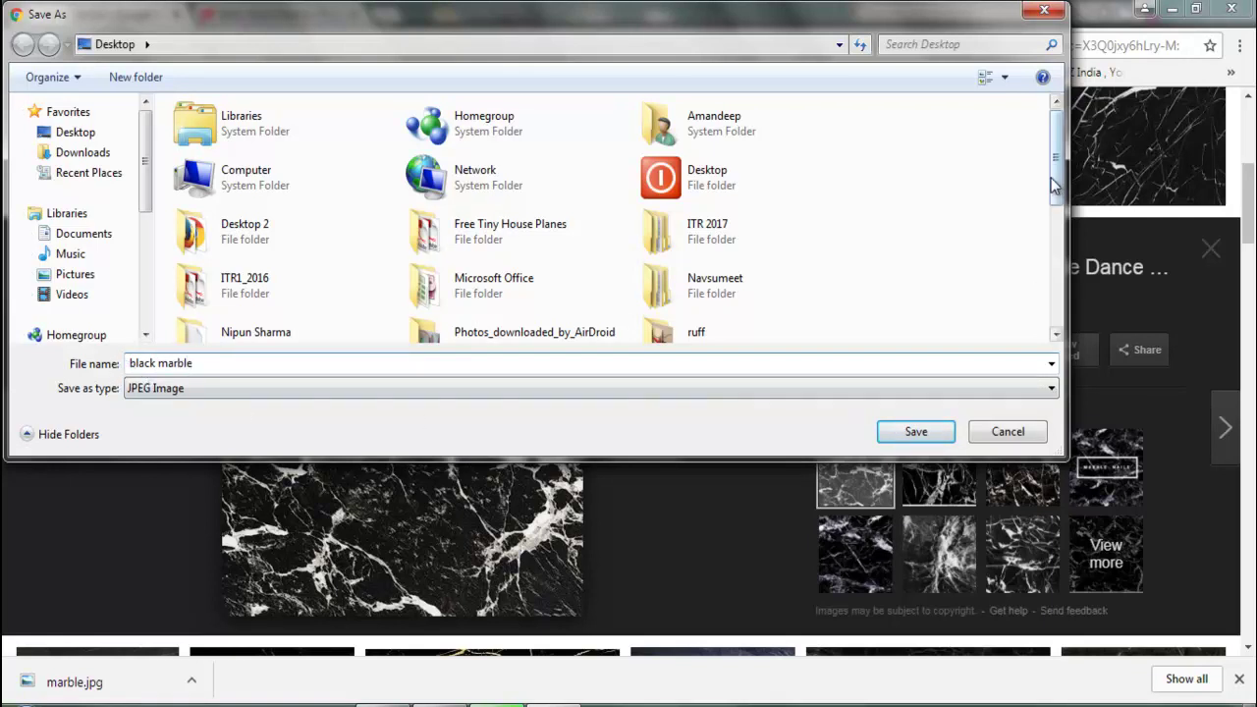
pyautogui.moveTo(1053, 187); pyautogui.dragTo(1057, 255)
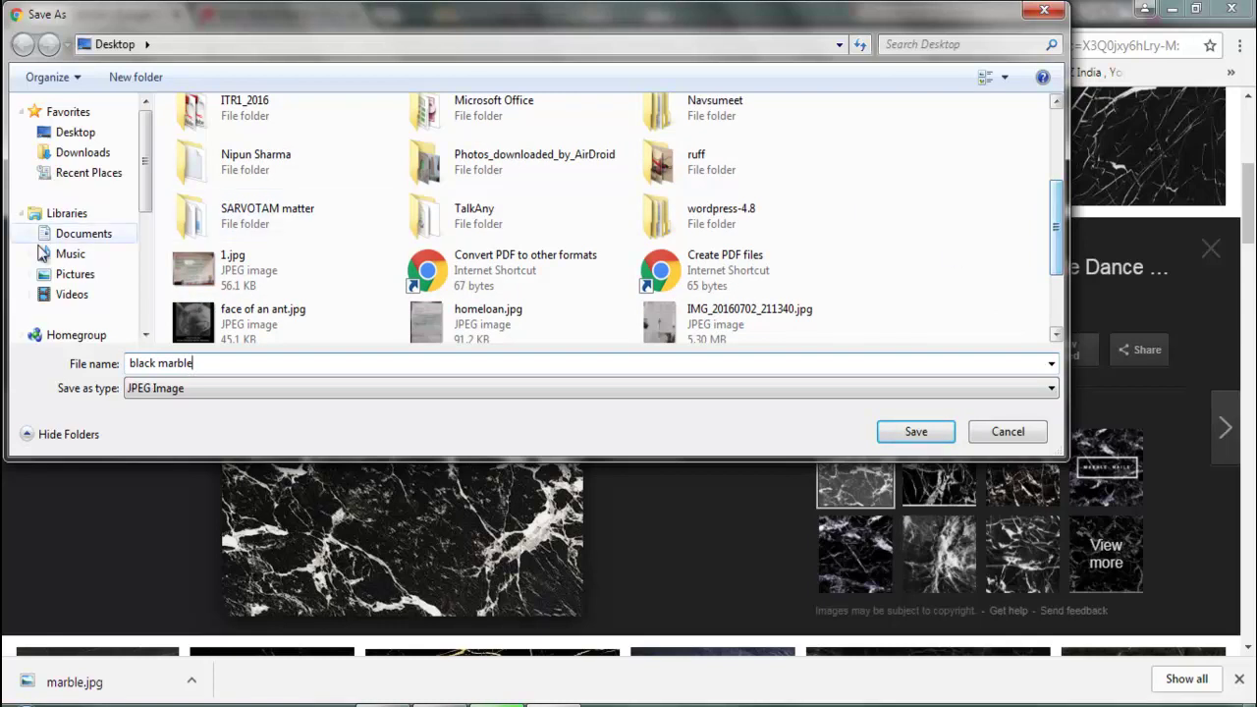
pyautogui.click(72, 279)
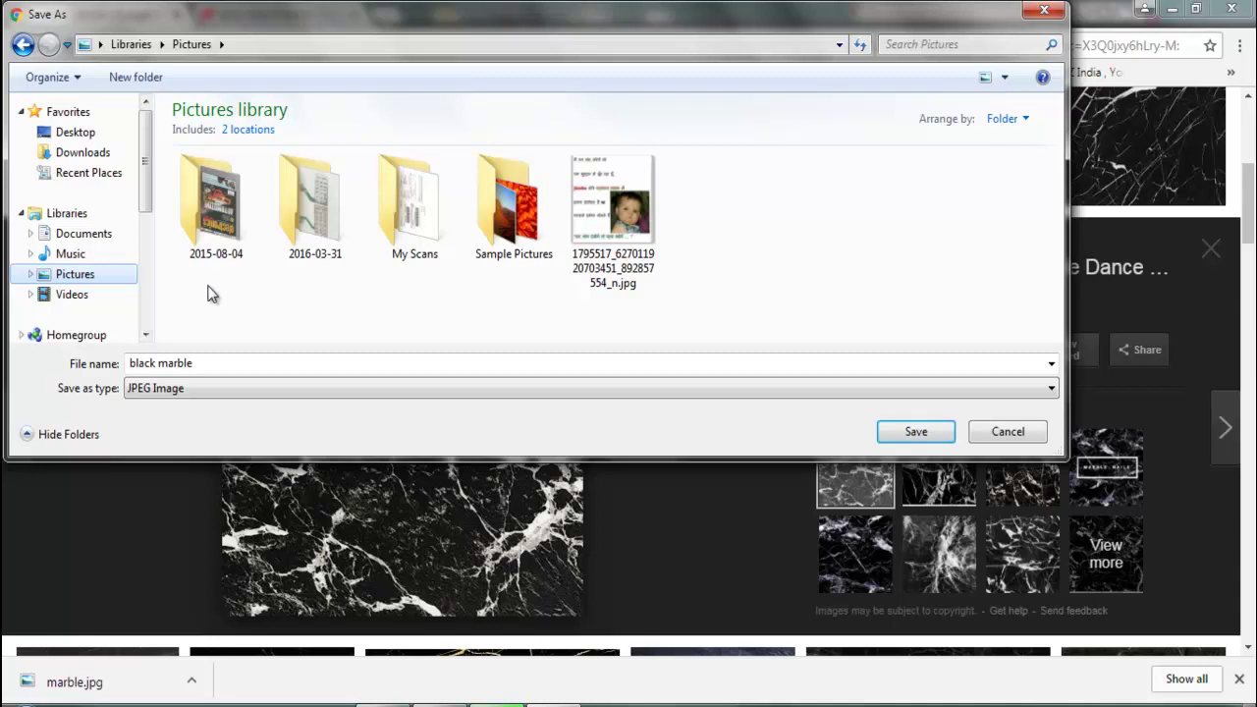
pyautogui.click(97, 138)
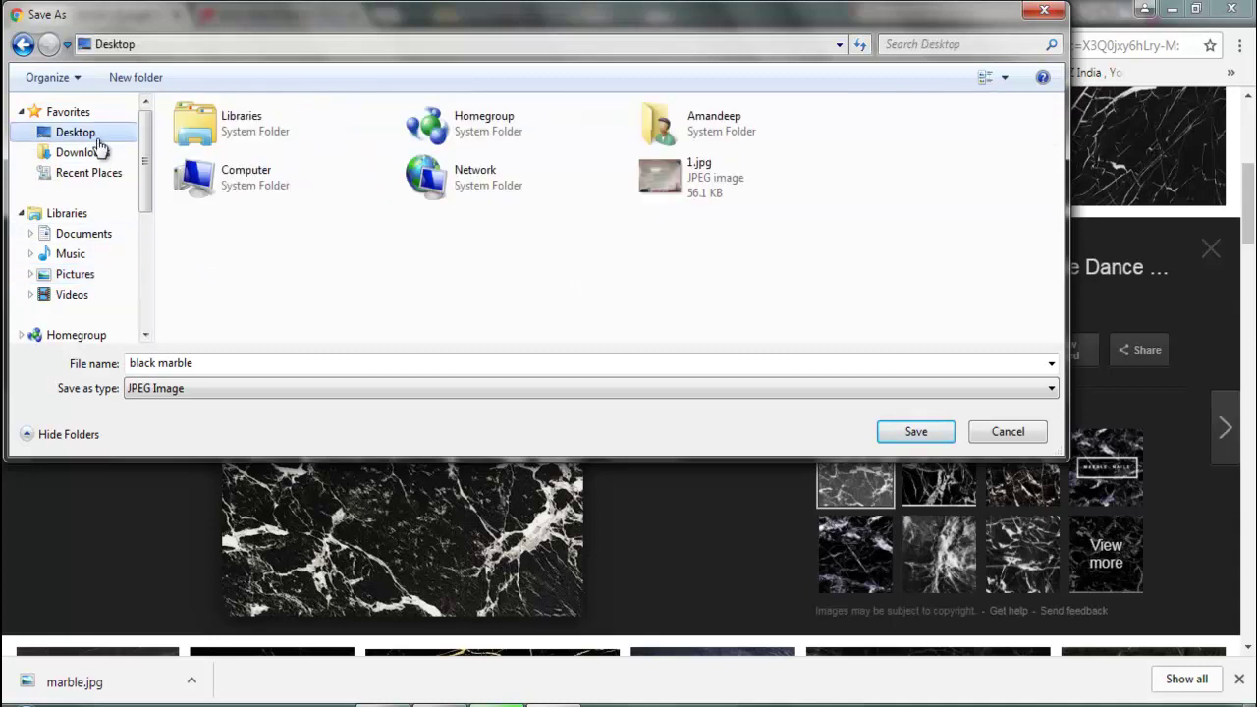
pyautogui.moveTo(1062, 179); pyautogui.dragTo(1066, 291)
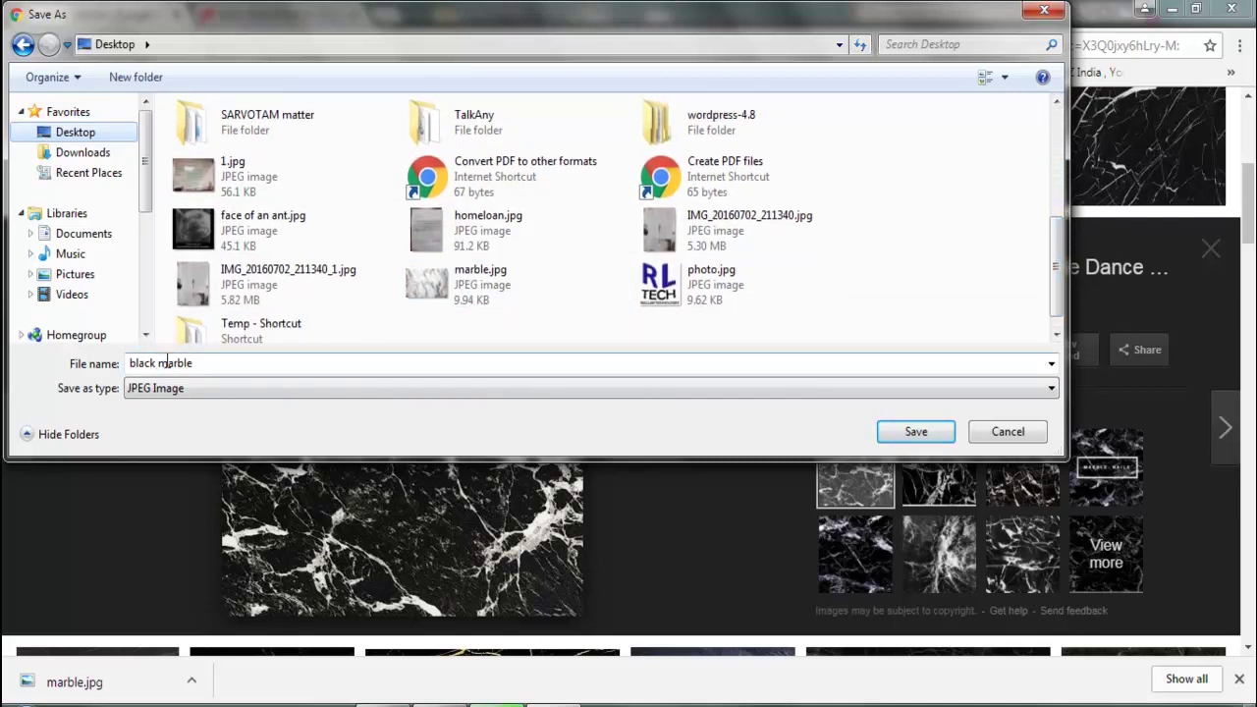
pyautogui.click(923, 434)
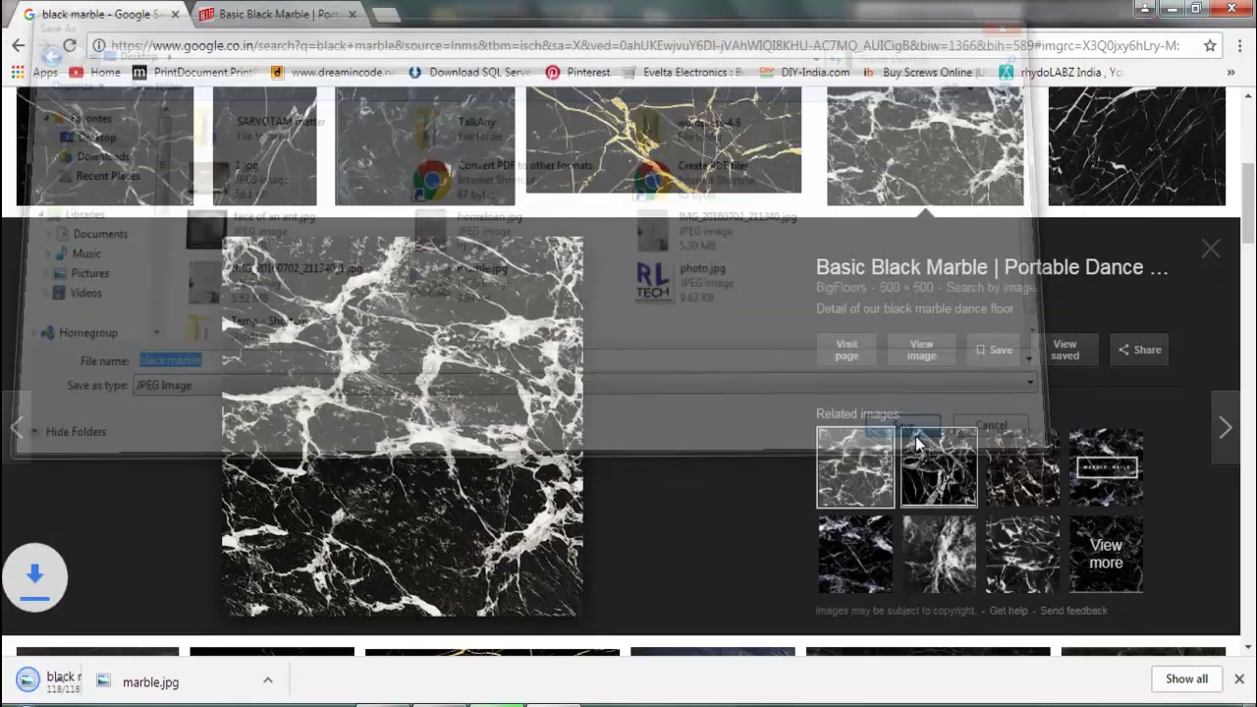
# Dismiss the download warning and close all Chrome tabs and the browser.
pyautogui.click(1233, 10)
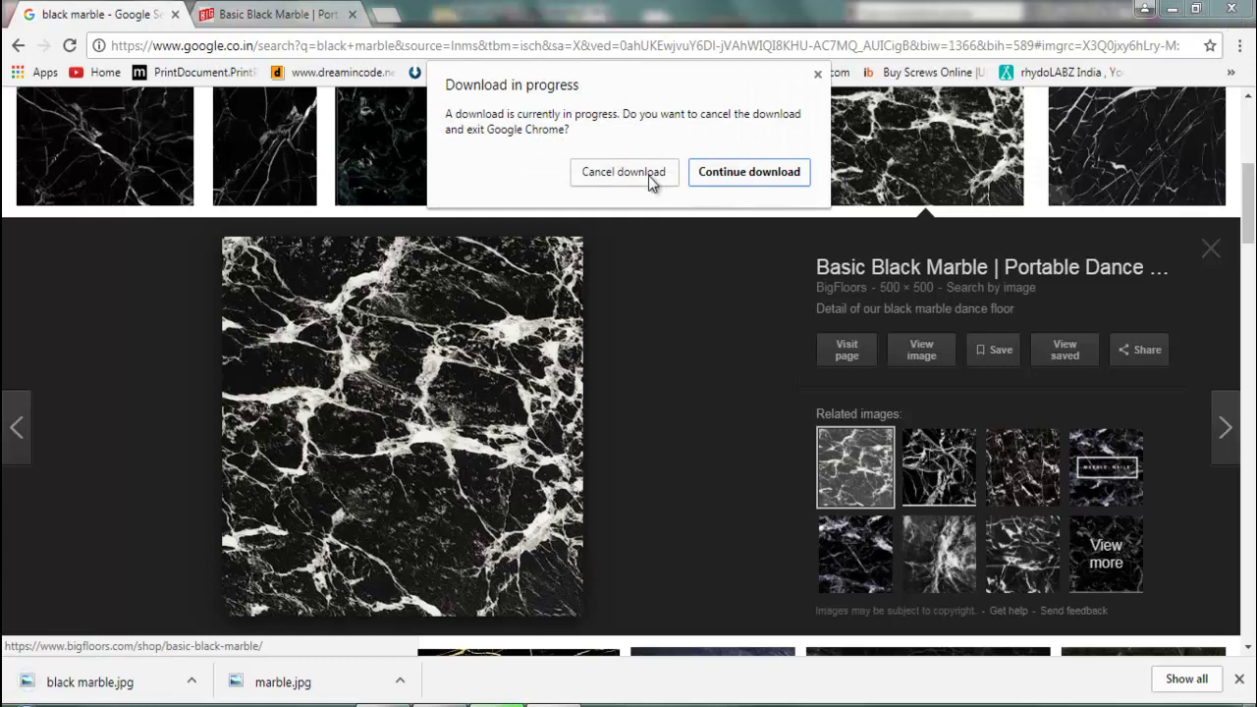
pyautogui.click(727, 182)
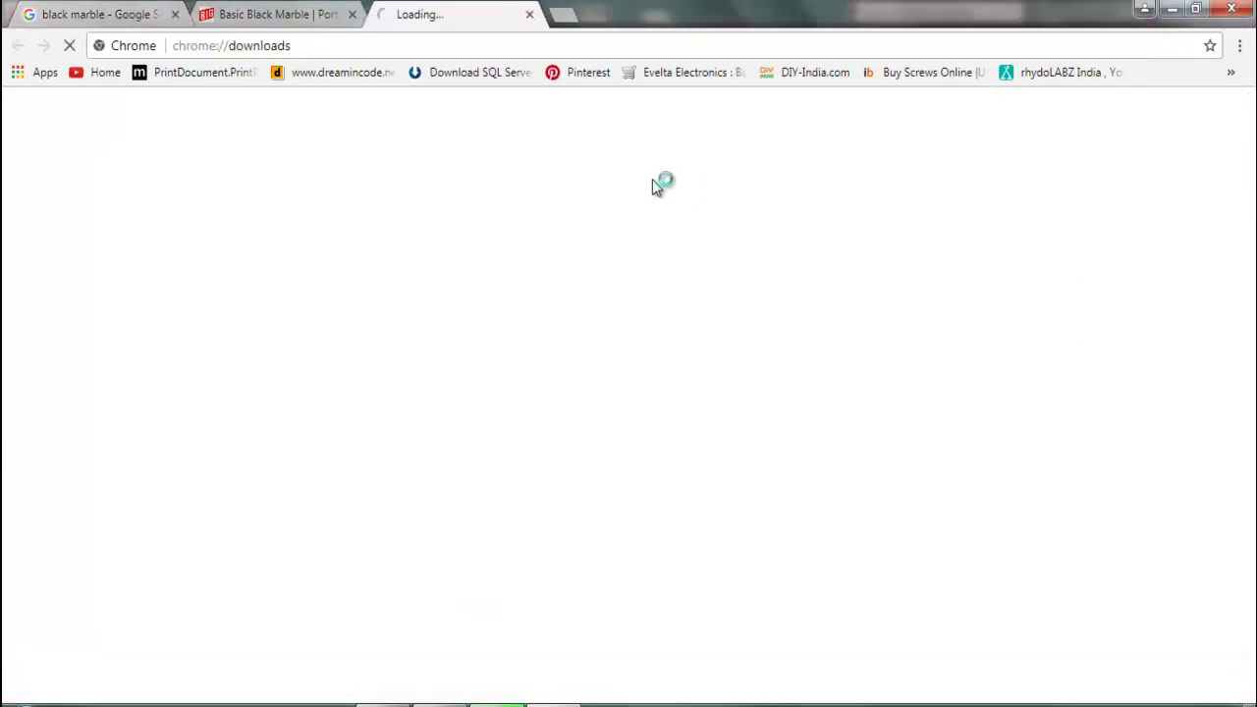
pyautogui.click(528, 15)
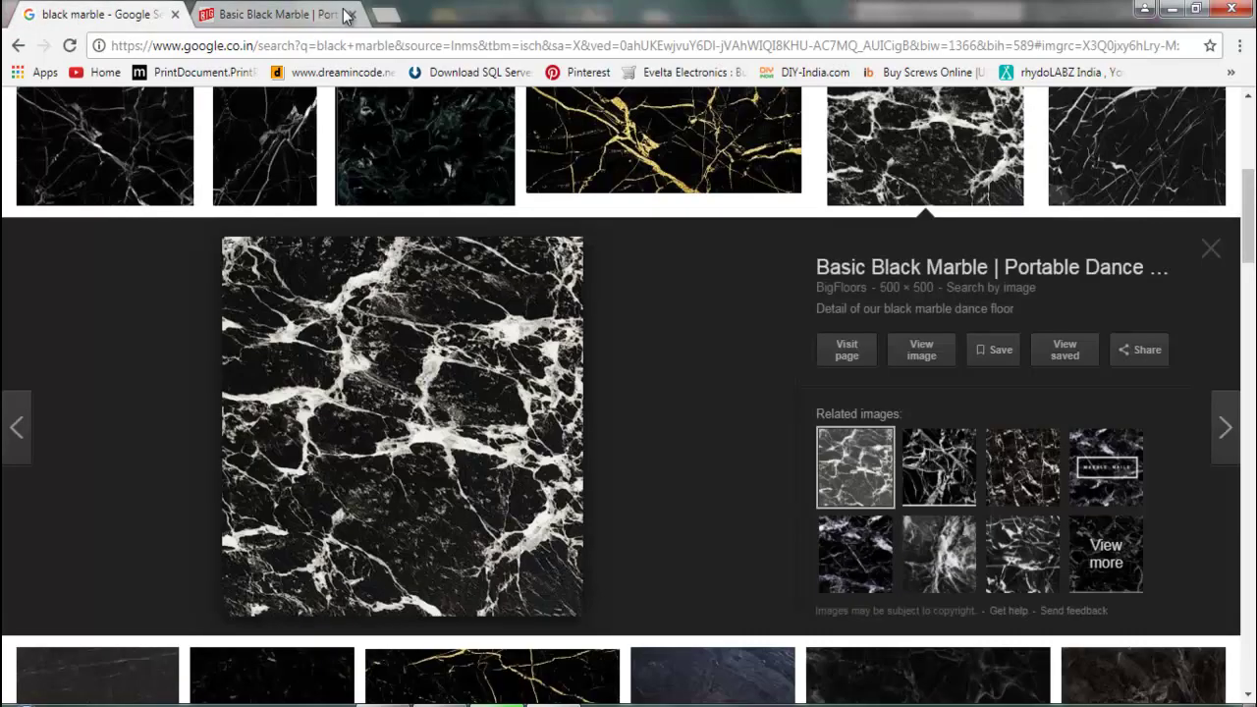
pyautogui.click(352, 15)
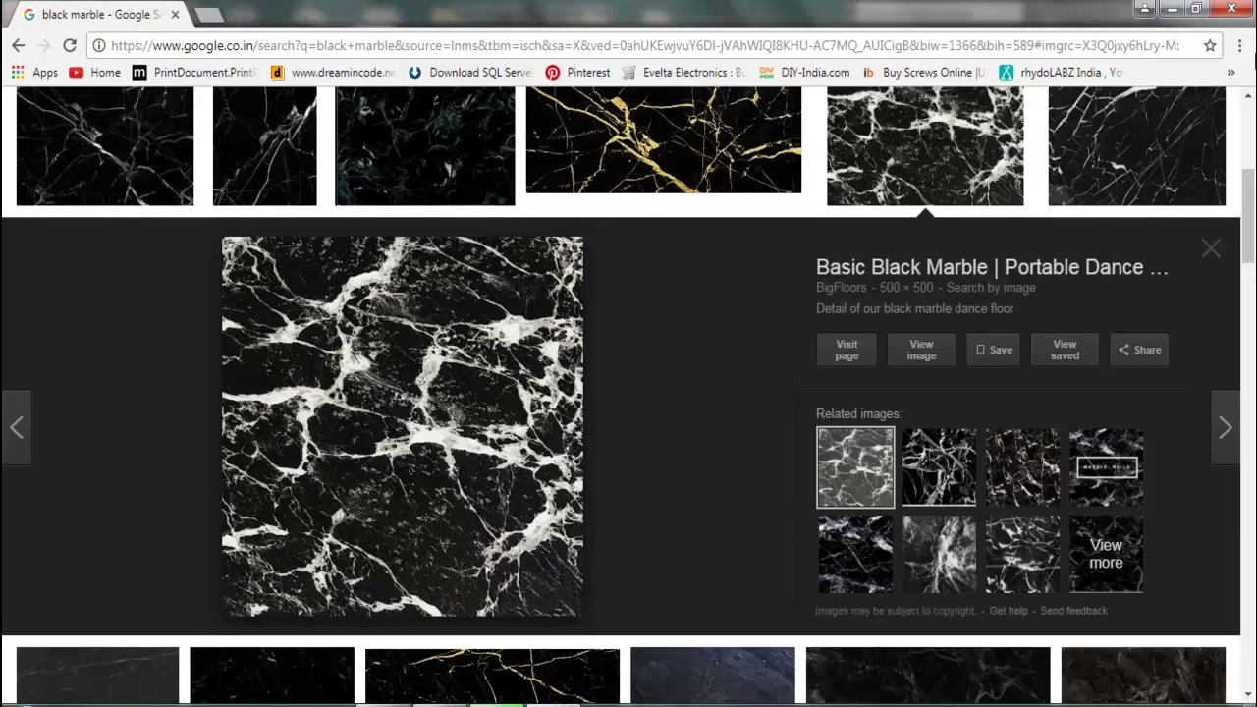
pyautogui.click(1245, 11)
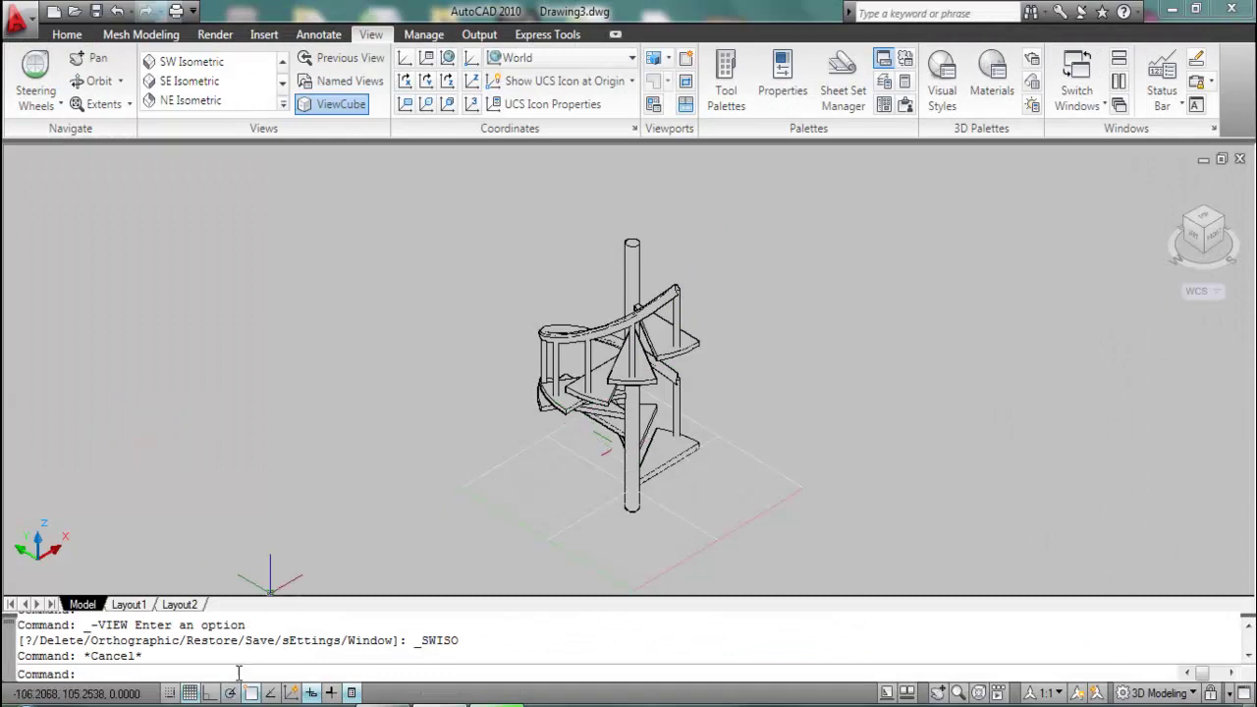
# Using RMAT, create a new material named and described 'white marble'.
pyautogui.write('rmat')
pyautogui.press('Return')
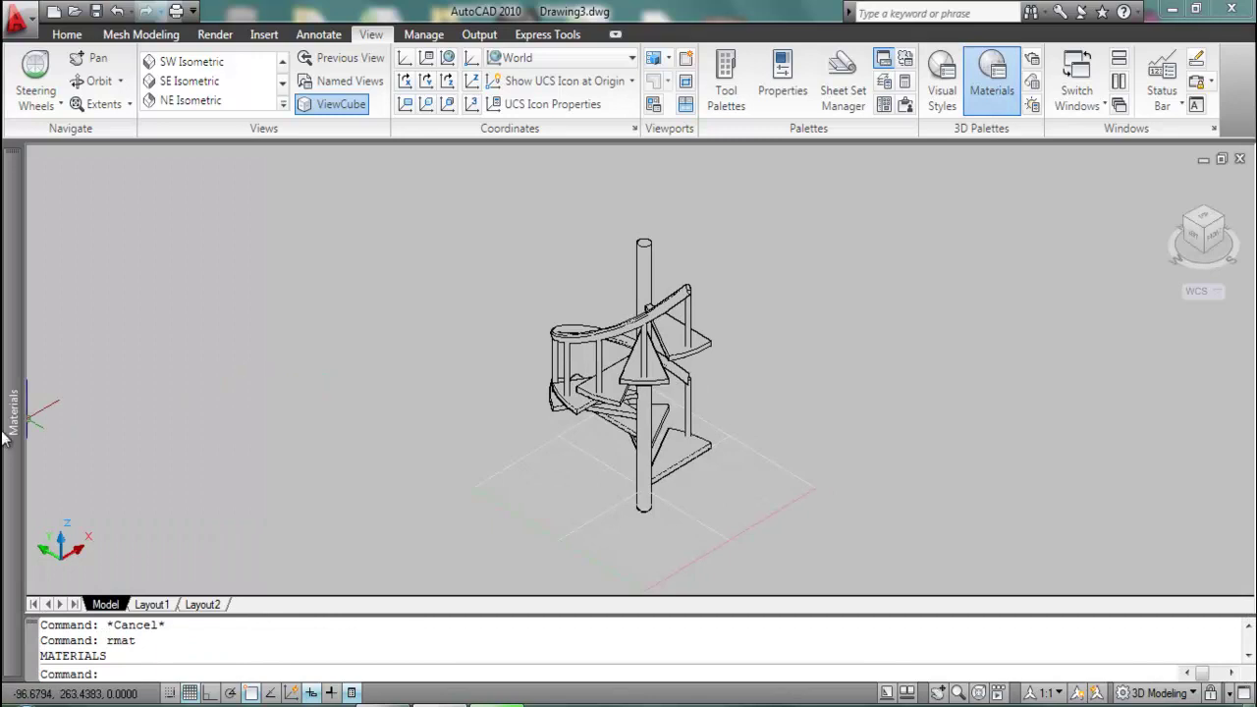
pyautogui.rightClick(193, 229)
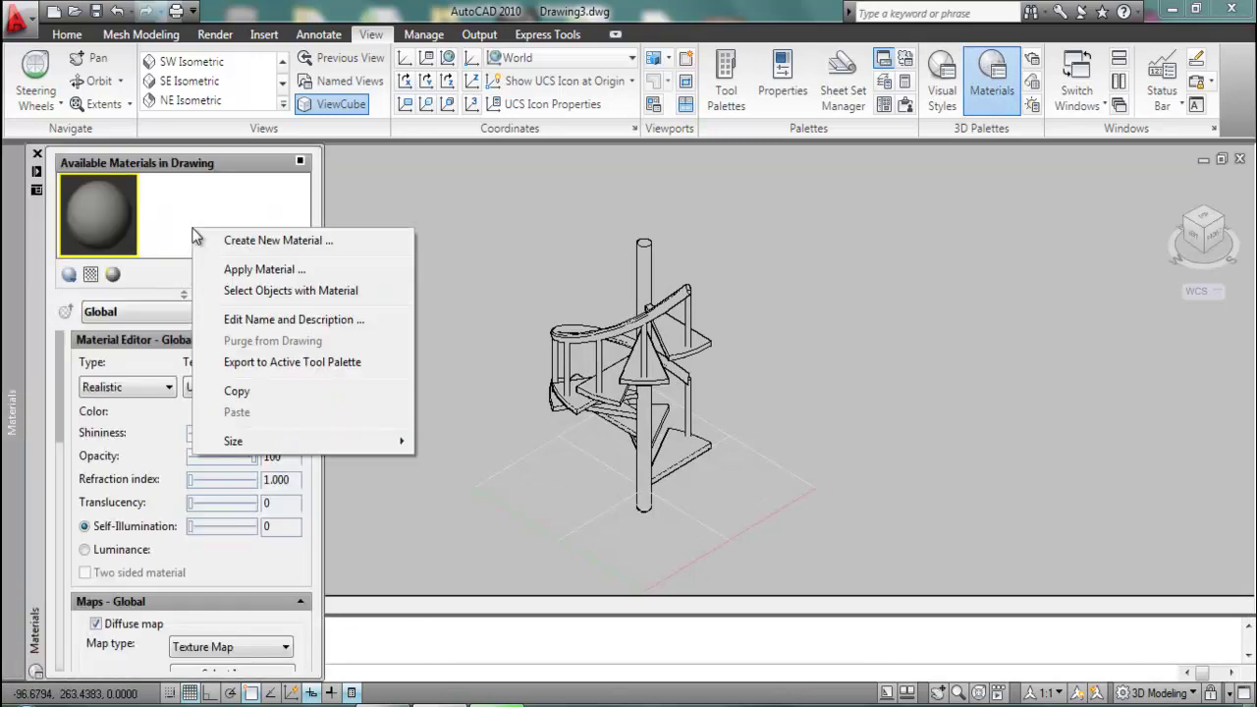
pyautogui.click(263, 240)
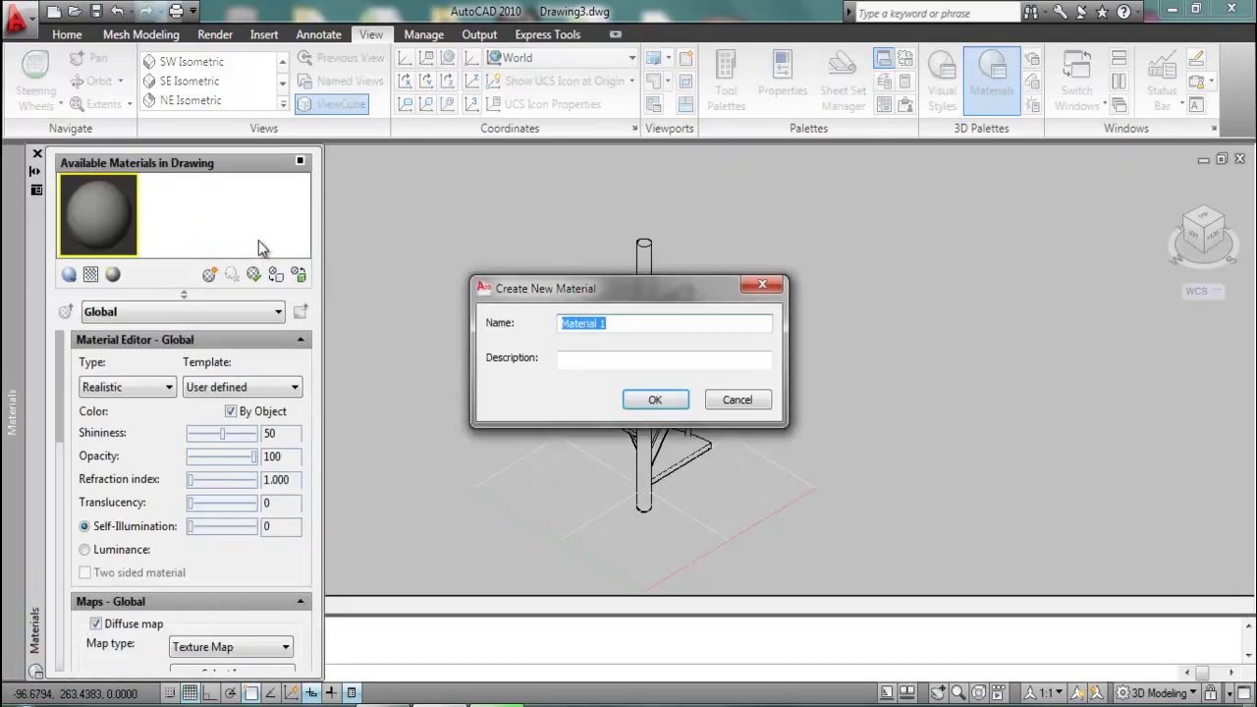
pyautogui.write('white marble')
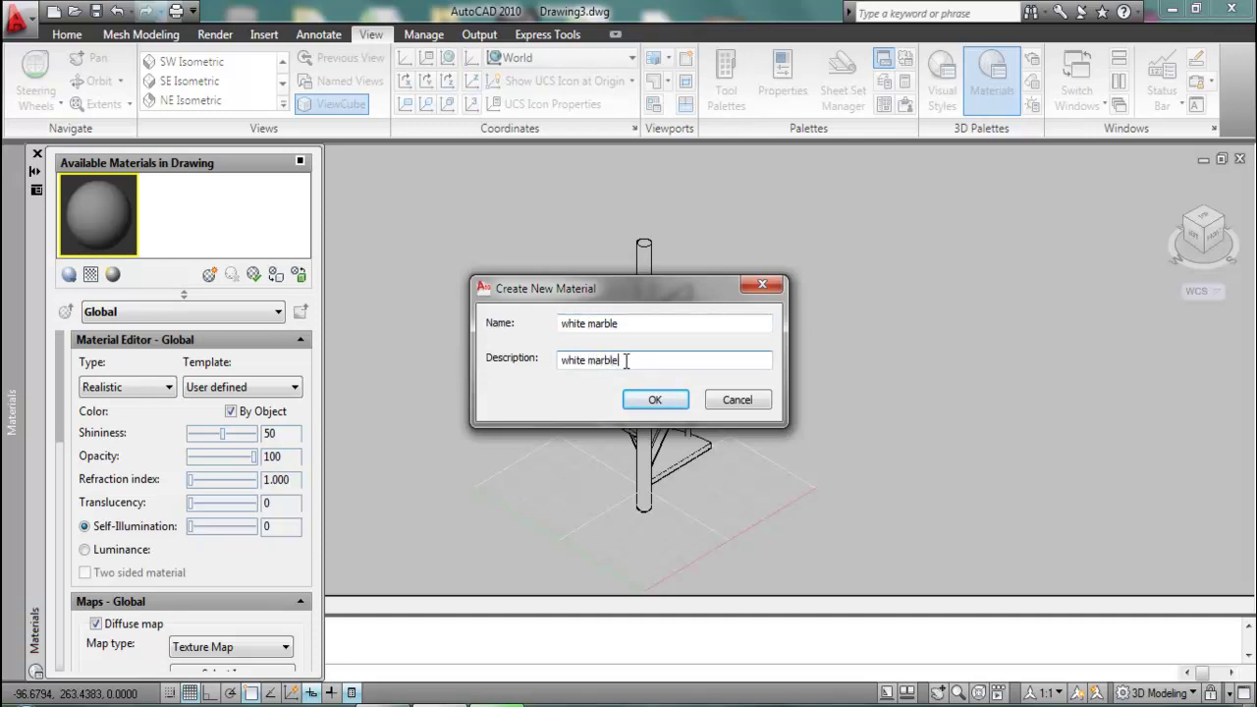
pyautogui.click(640, 403)
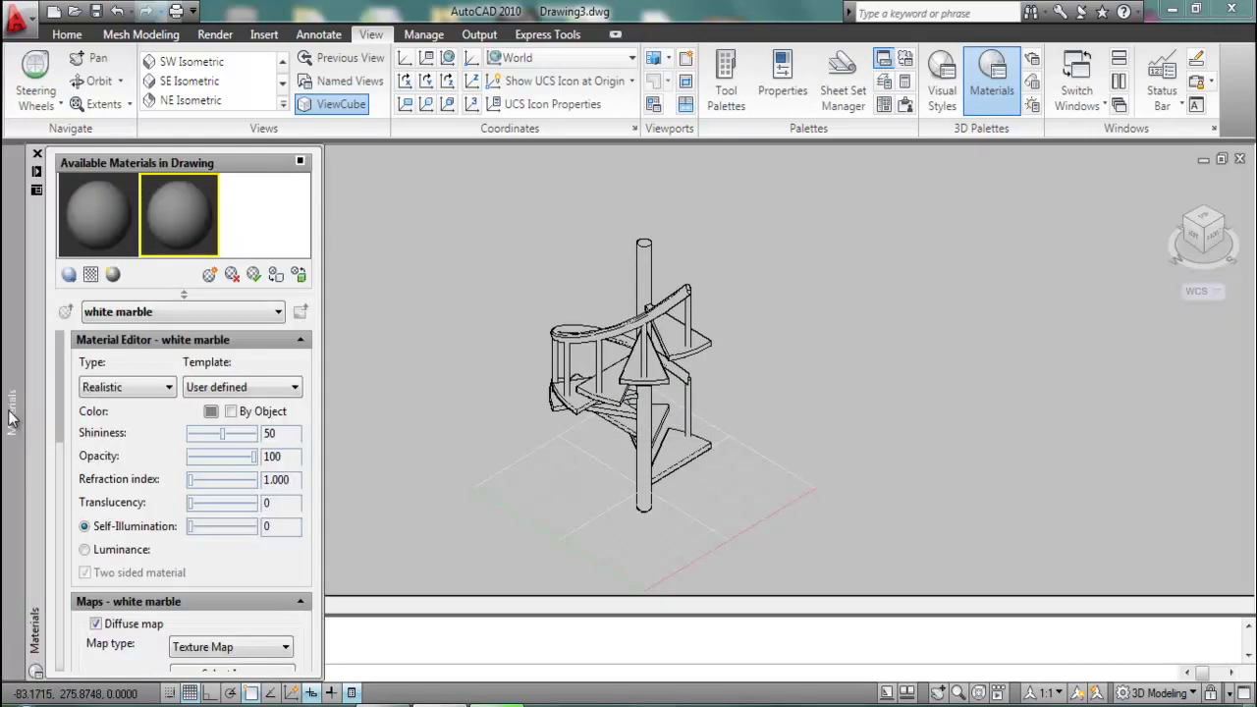
# Open the image browser for the white marble diffuse map on the Desktop.
pyautogui.click(211, 393)
pyautogui.moveTo(61, 385); pyautogui.dragTo(60, 423)
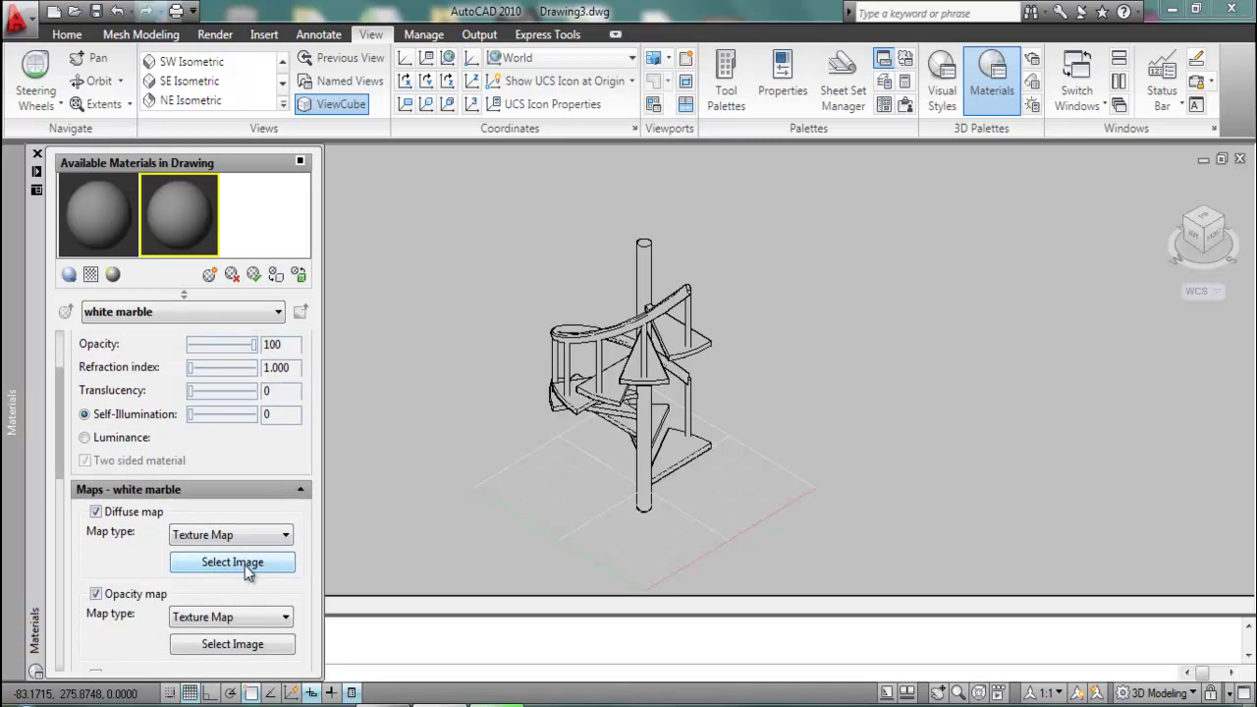
pyautogui.click(244, 565)
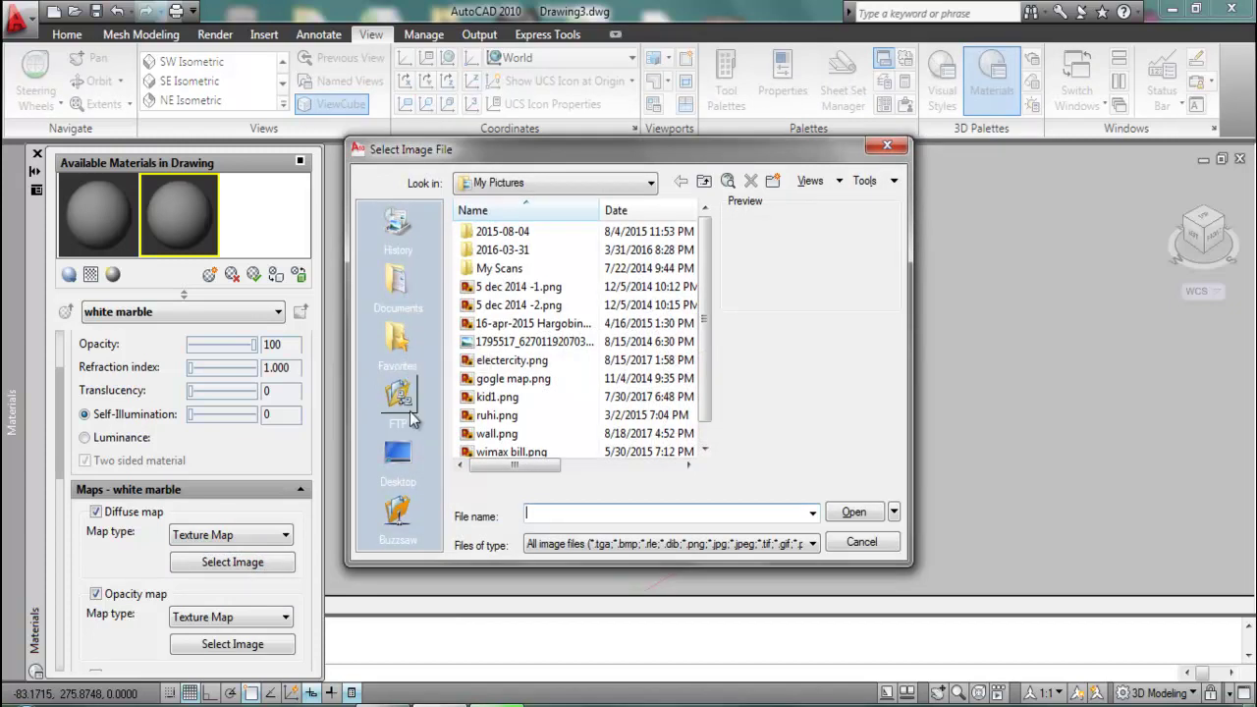
pyautogui.click(399, 455)
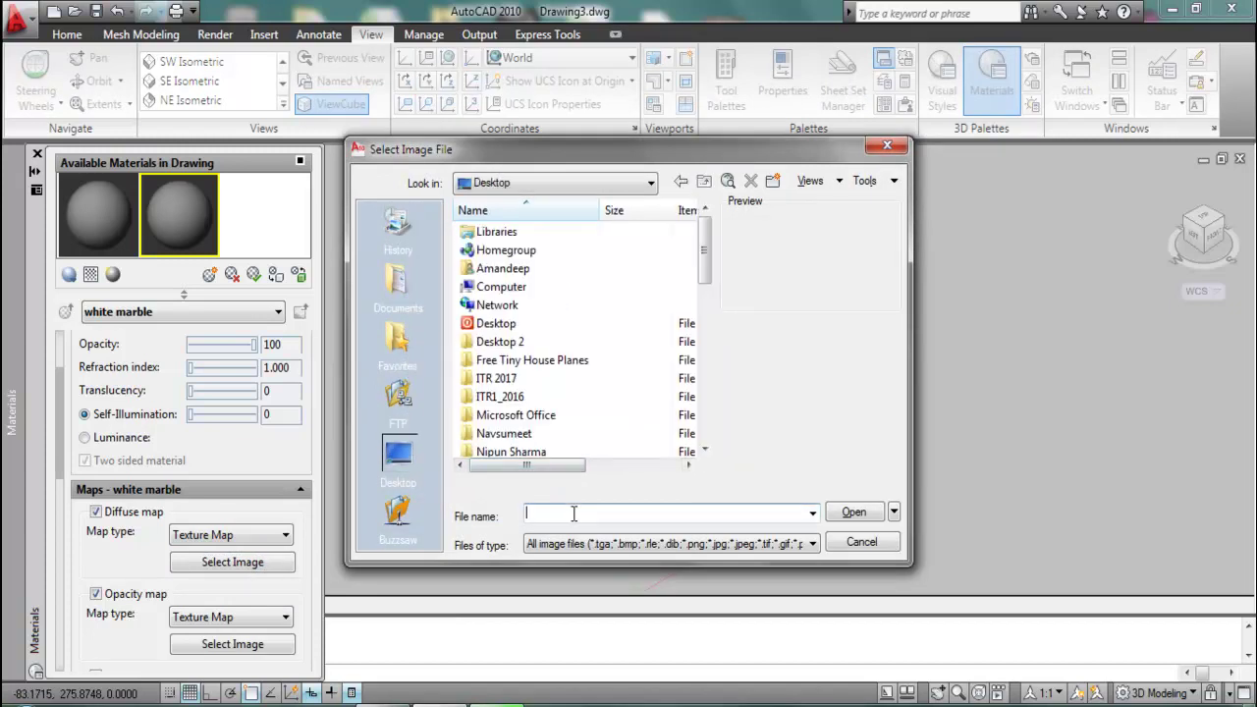
# Pick marble.jpg from the Desktop as the diffuse map image.
pyautogui.write('white*.*')
pyautogui.press('Return')
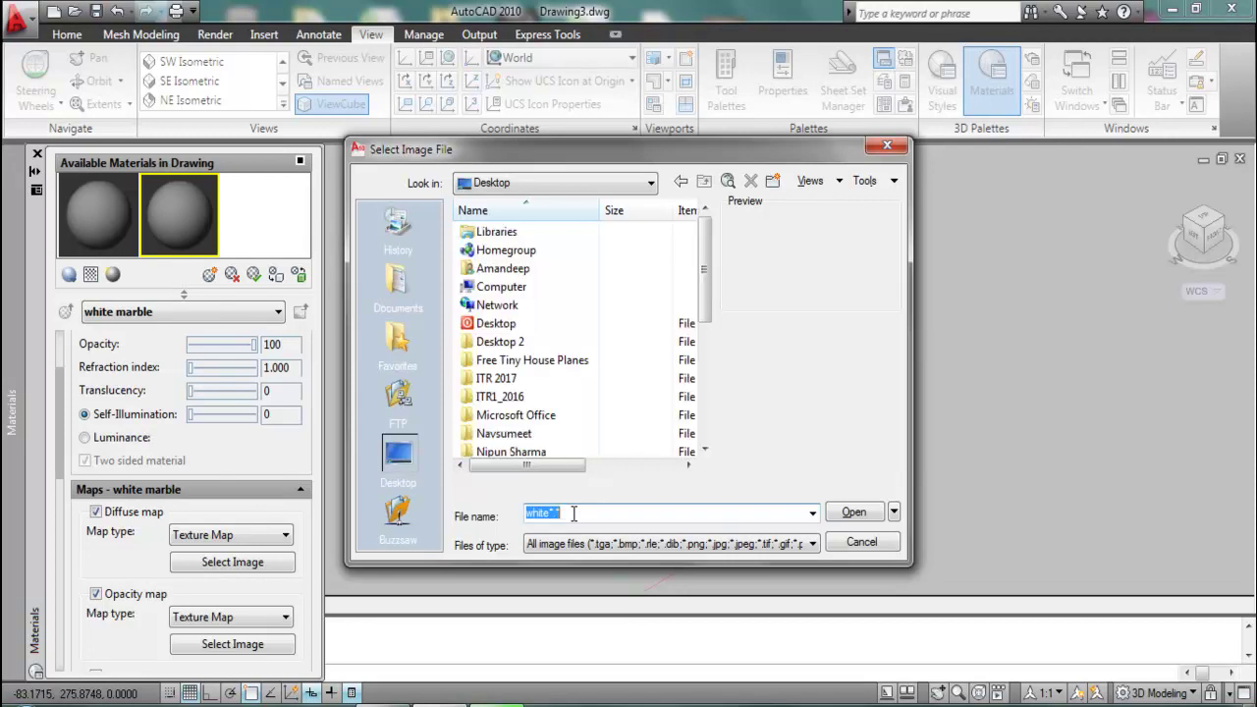
pyautogui.moveTo(704, 270)
pyautogui.mouseDown()
pyautogui.moveTo(705, 414)
pyautogui.moveTo(711, 295)
pyautogui.mouseUp()
pyautogui.write('marbl')
pyautogui.press('Return')
pyautogui.moveTo(707, 302); pyautogui.dragTo(709, 403)
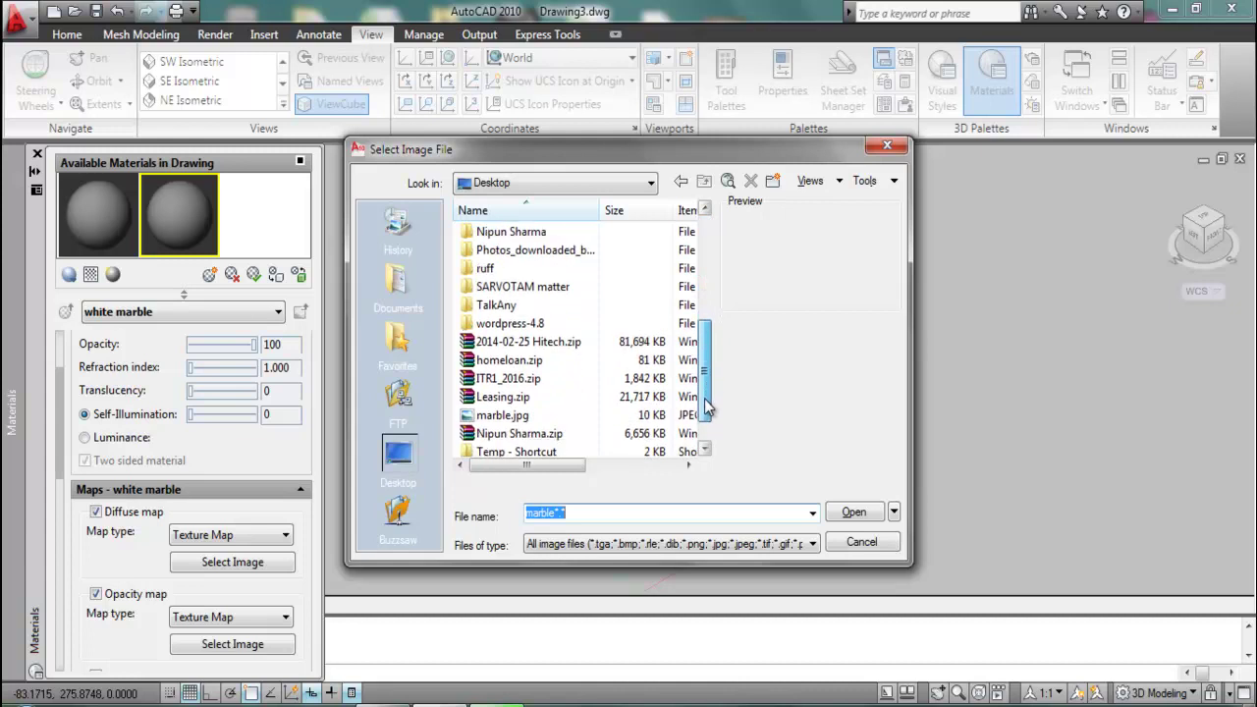
pyautogui.click(536, 417)
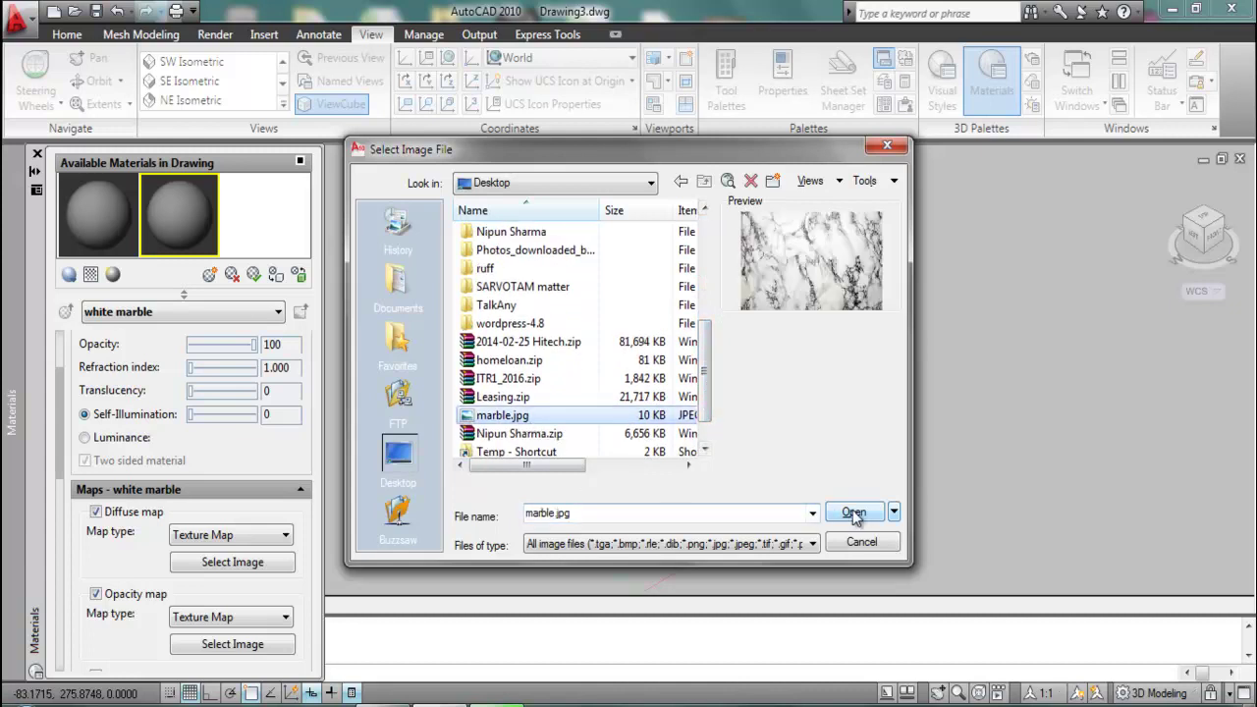
pyautogui.click(835, 516)
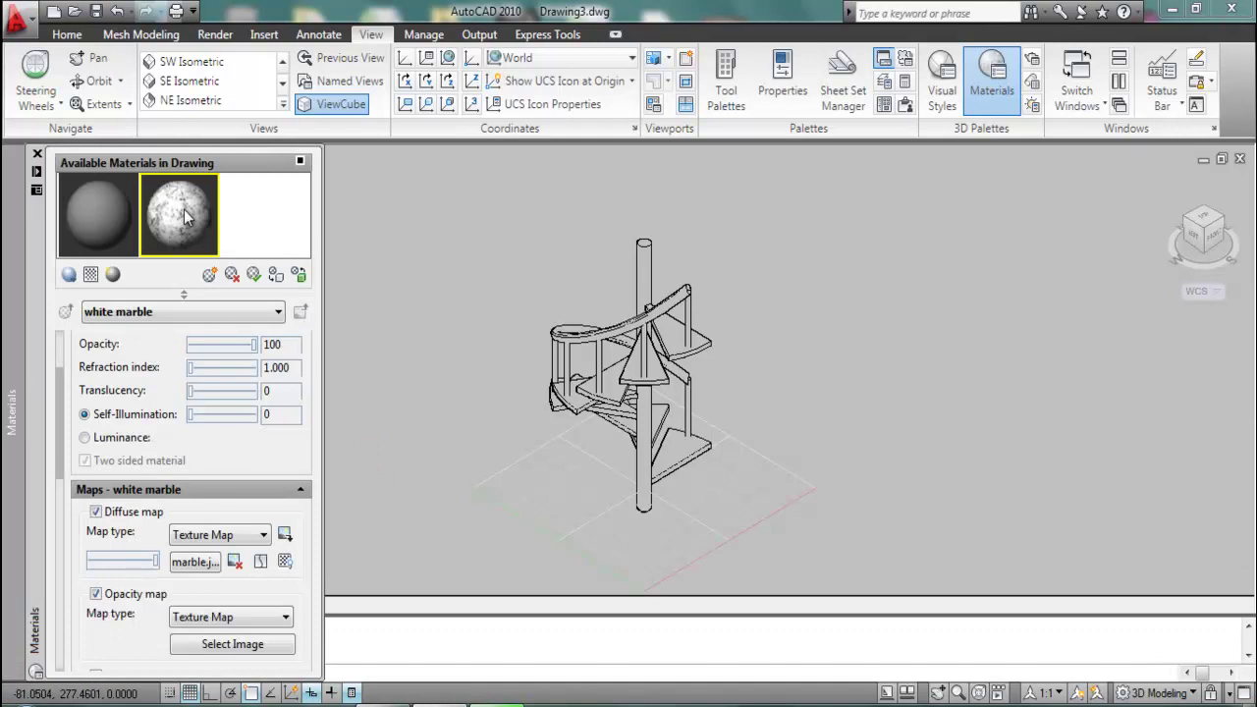
# Apply the white marble material to four staircase treads.
pyautogui.click(208, 274)
pyautogui.scroll(5, 709, 450)
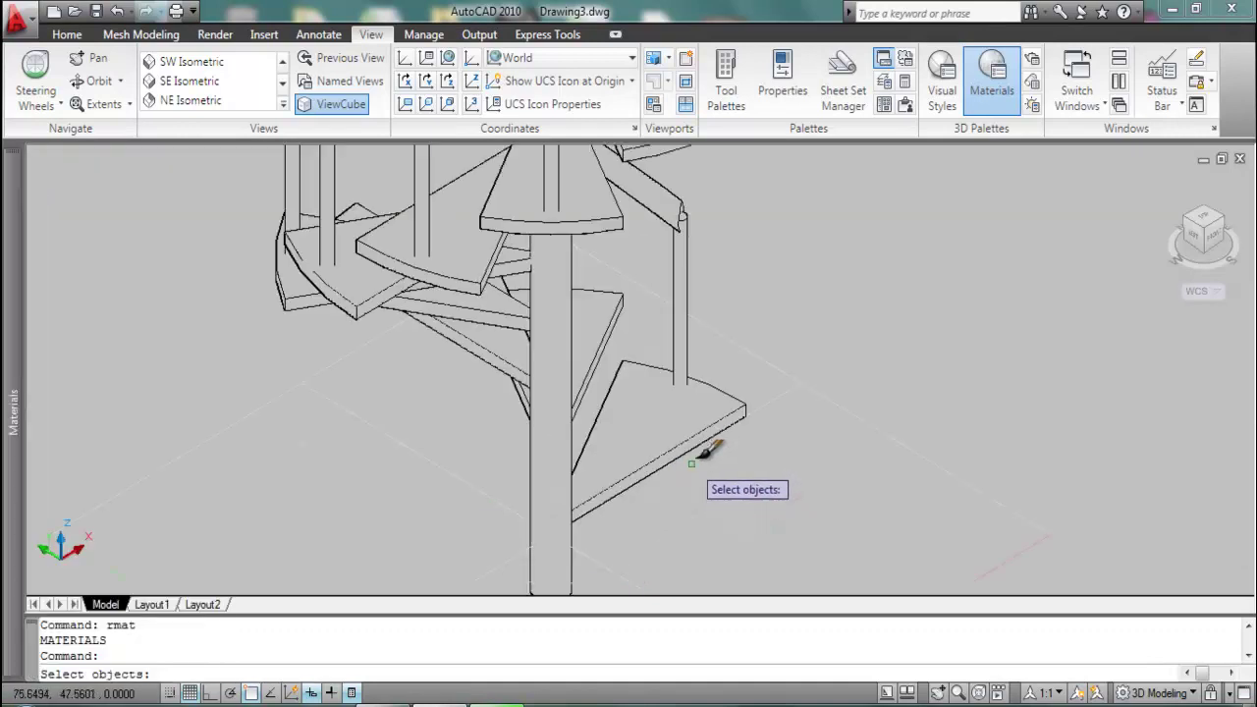
pyautogui.scroll(2, 707, 447)
pyautogui.click(690, 424)
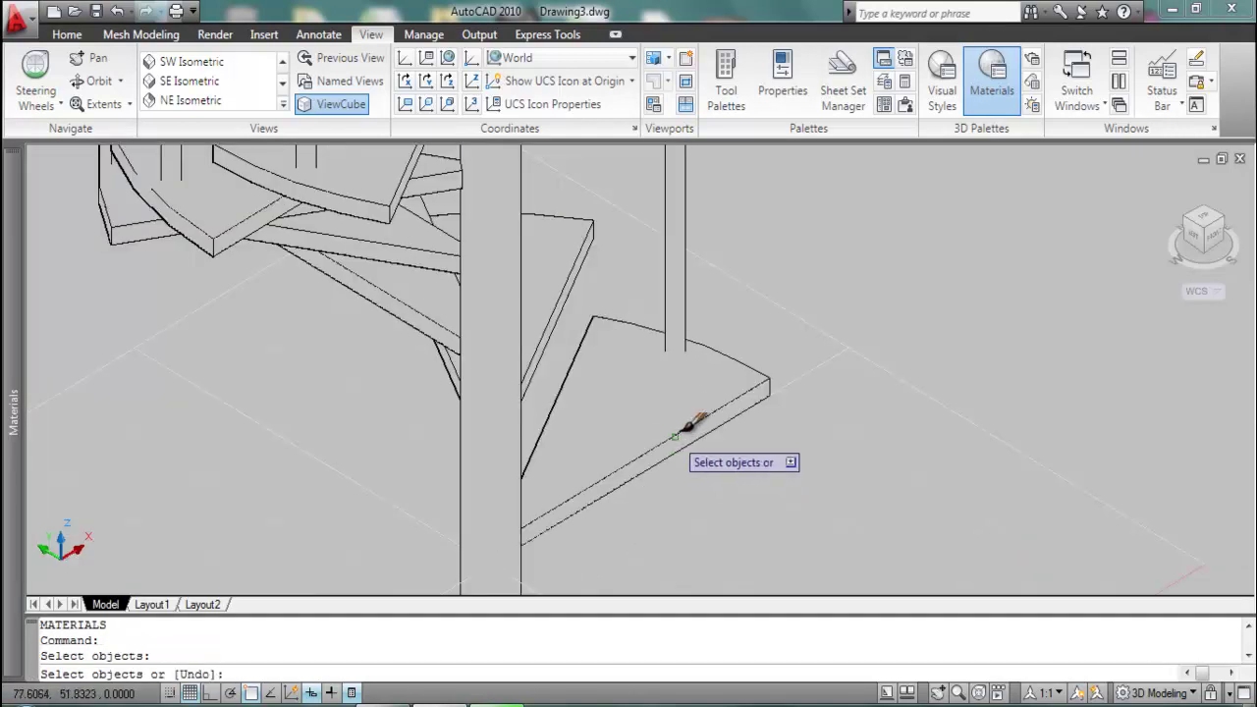
pyautogui.click(664, 444)
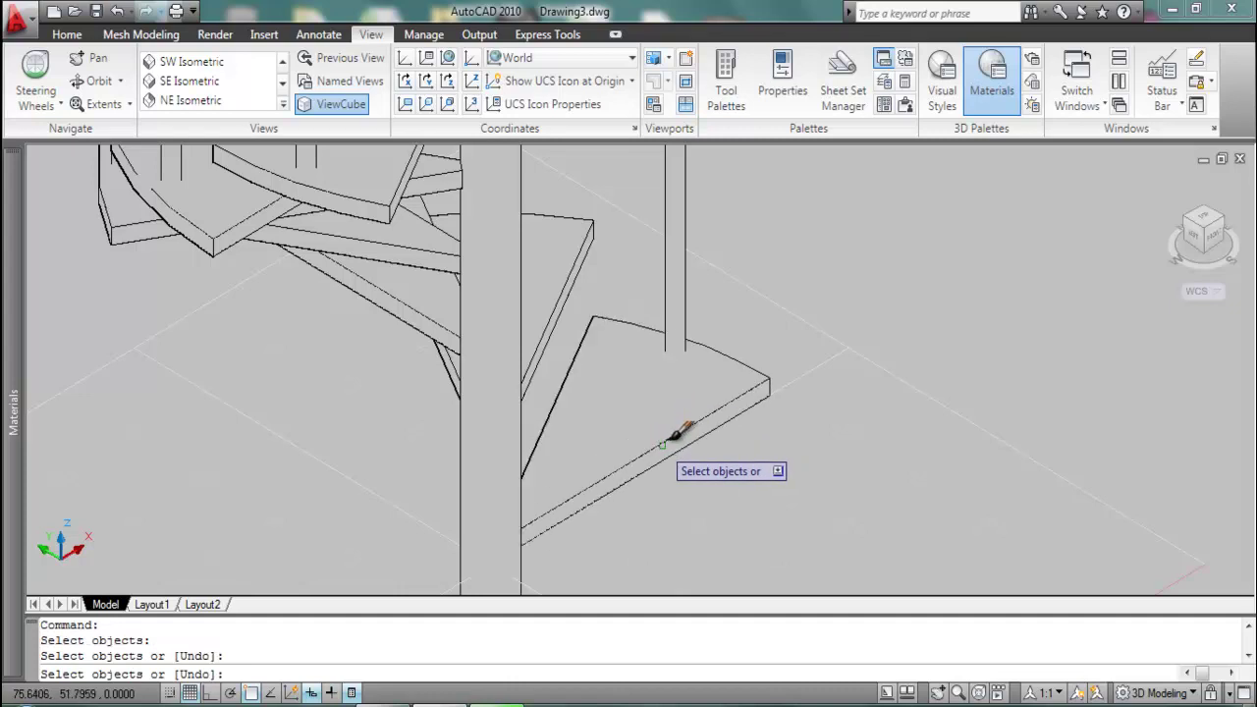
pyautogui.click(568, 289)
pyautogui.scroll(-2, 555, 383)
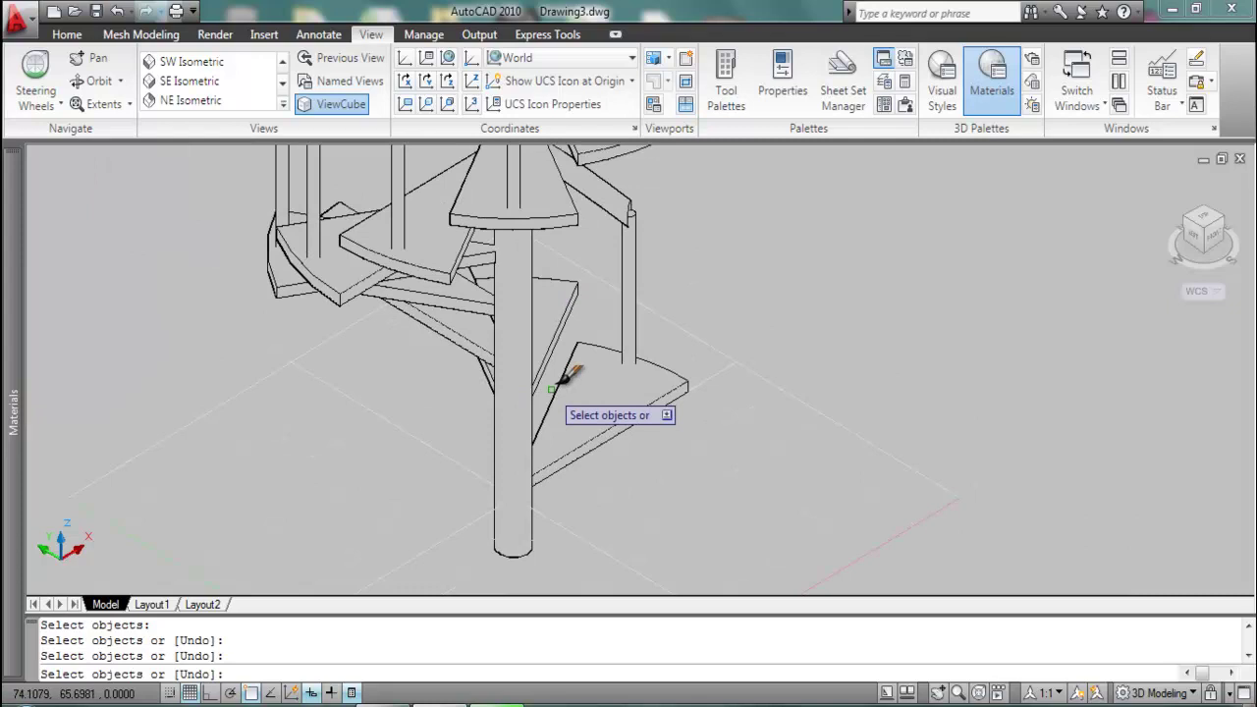
pyautogui.click(480, 344)
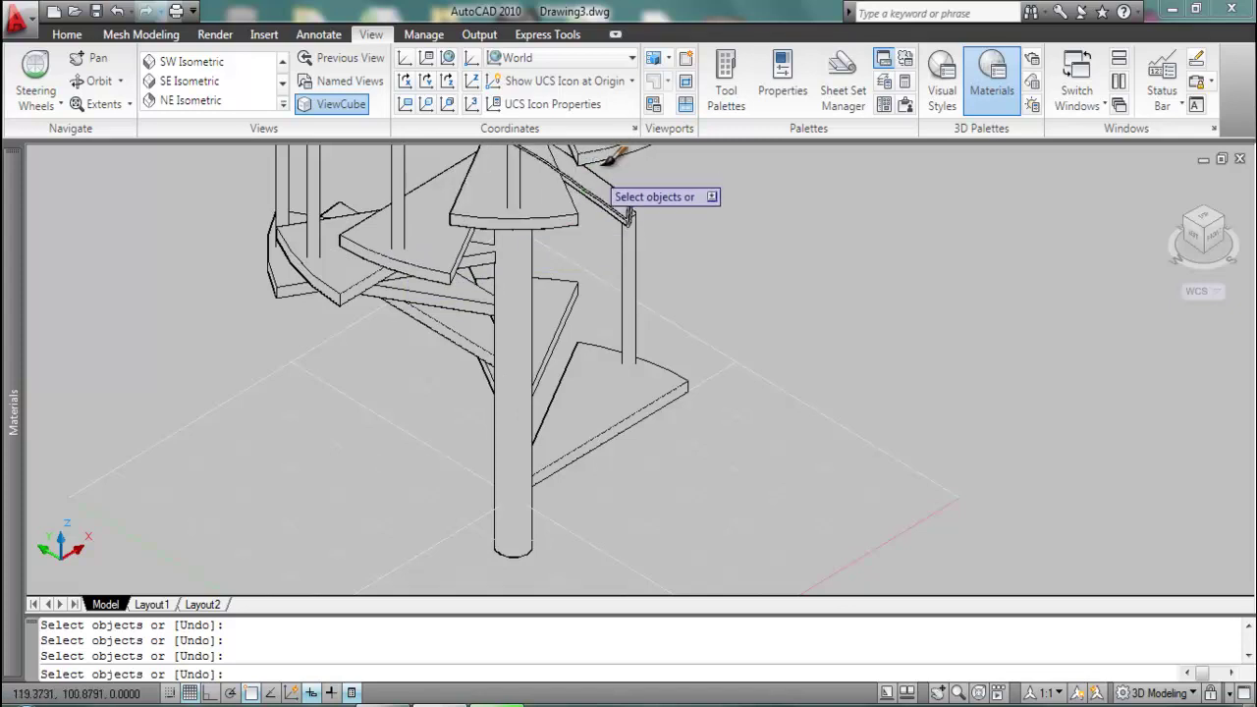
pyautogui.press('Return')
pyautogui.scroll(-4, 855, 339)
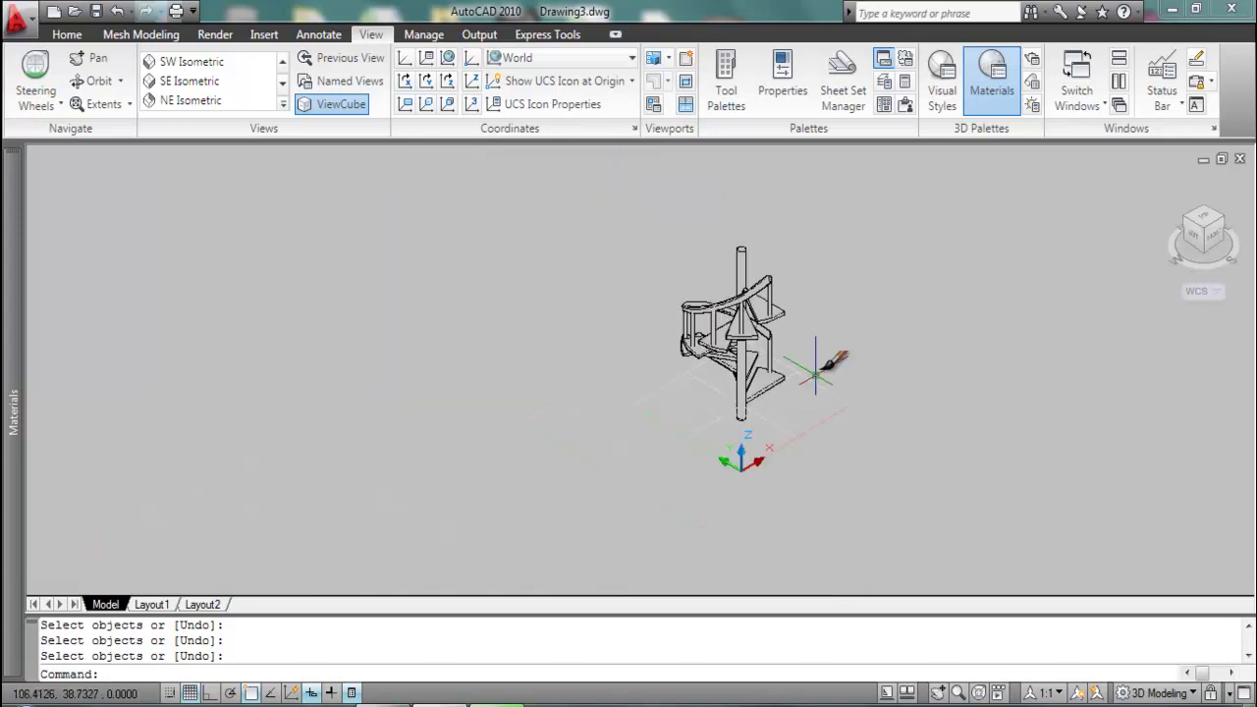
pyautogui.scroll(2, 850, 286)
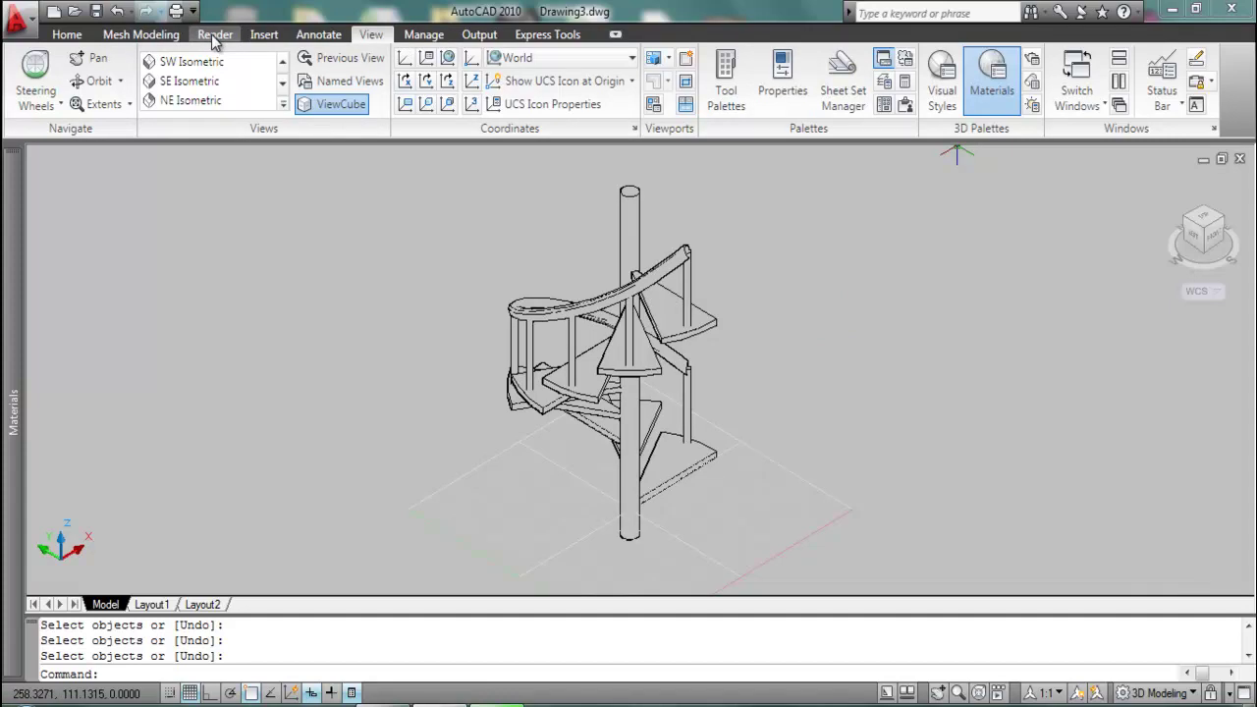
# Switch the display to the Realistic visual style.
pyautogui.click(214, 36)
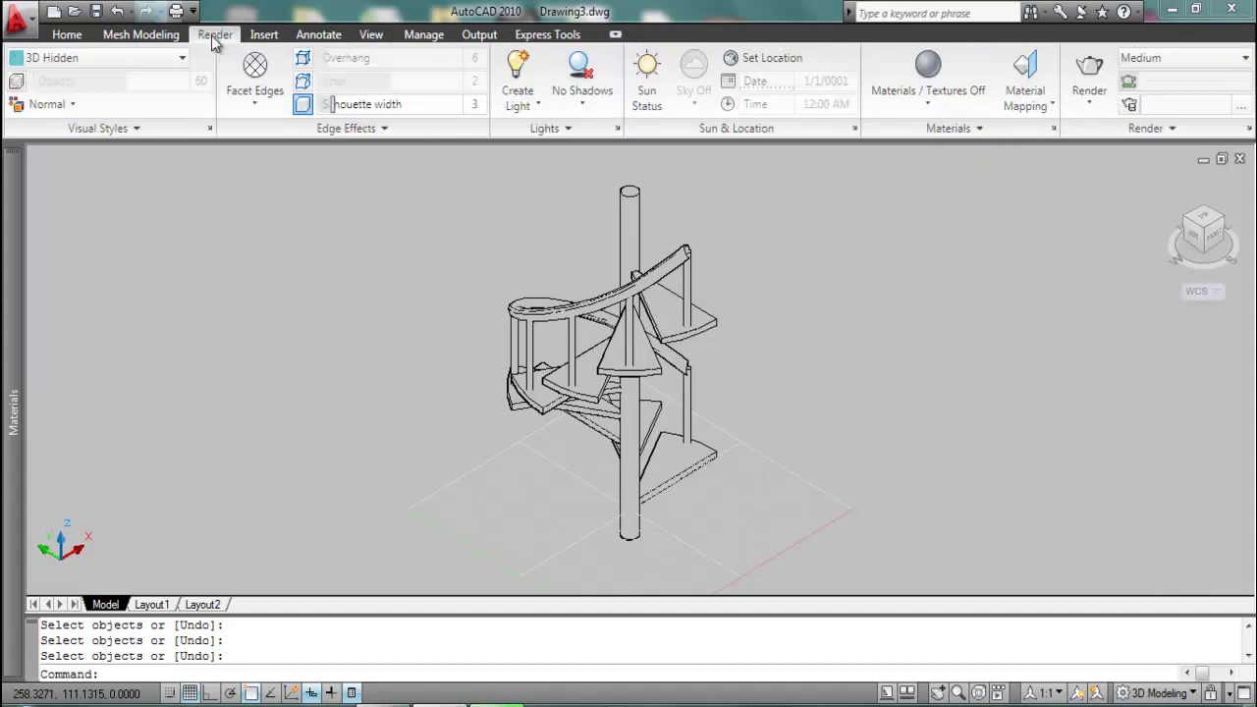
pyautogui.click(183, 59)
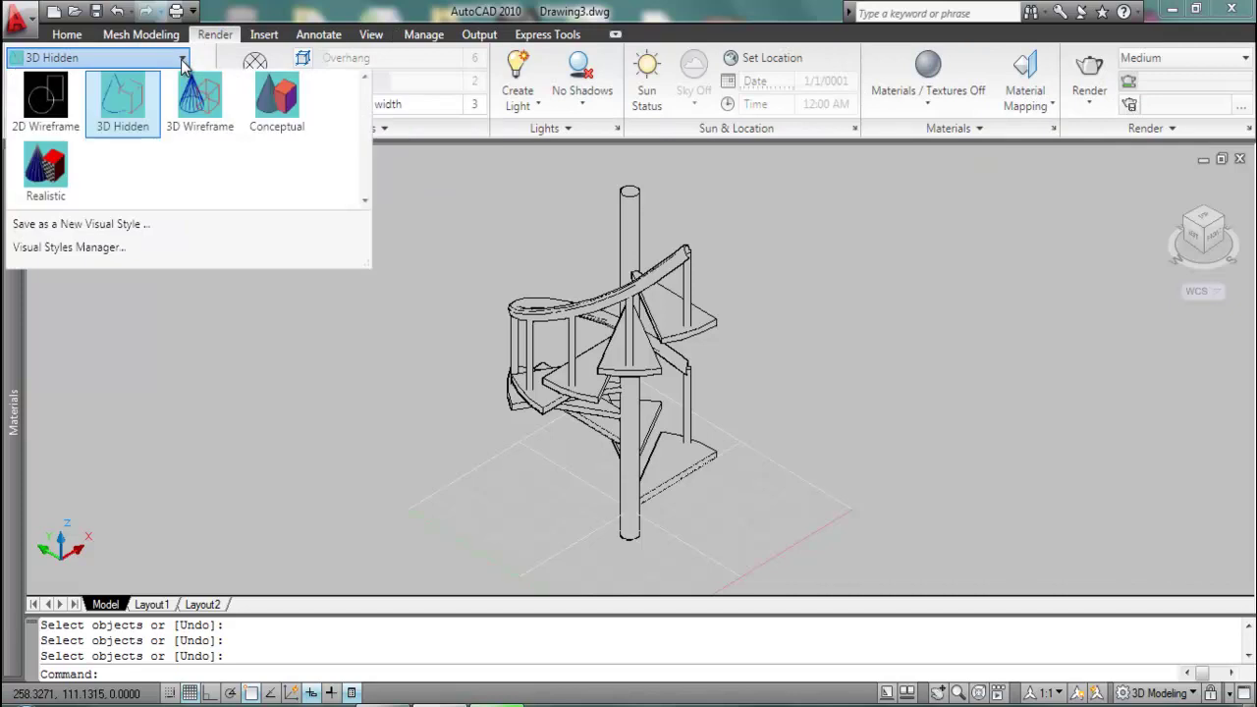
pyautogui.click(30, 188)
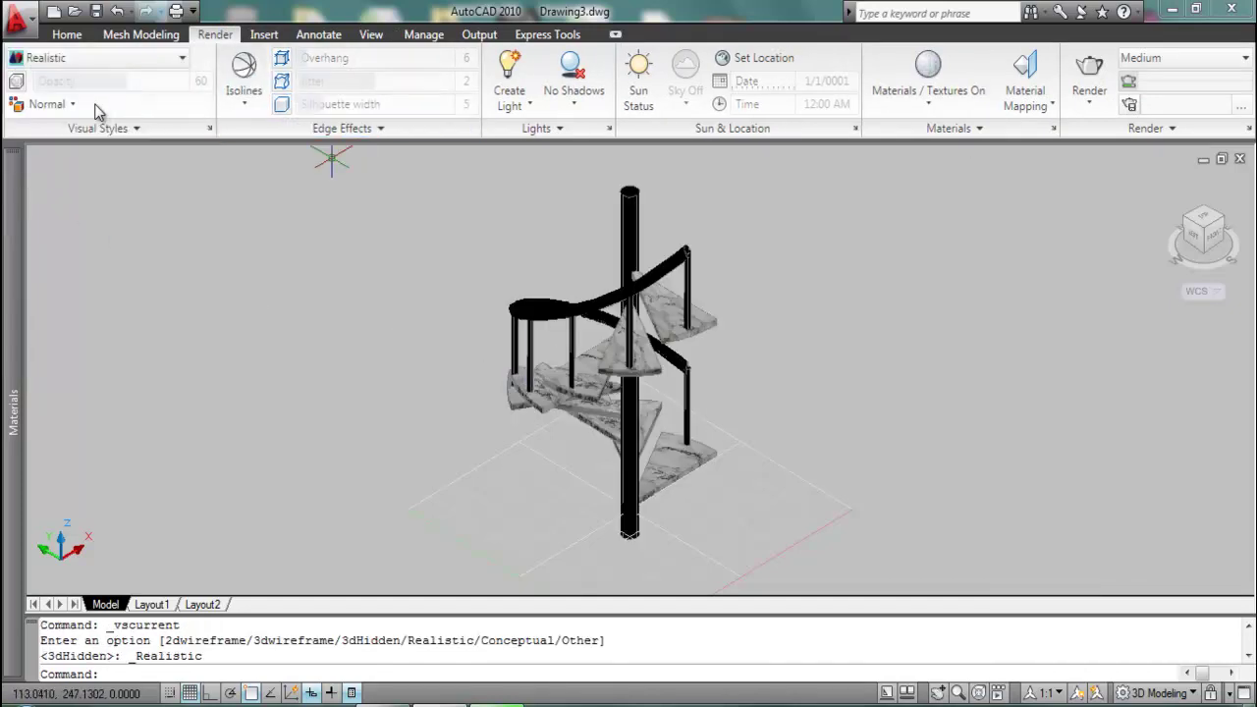
# Orbit the staircase to look down on it from above.
pyautogui.click(369, 36)
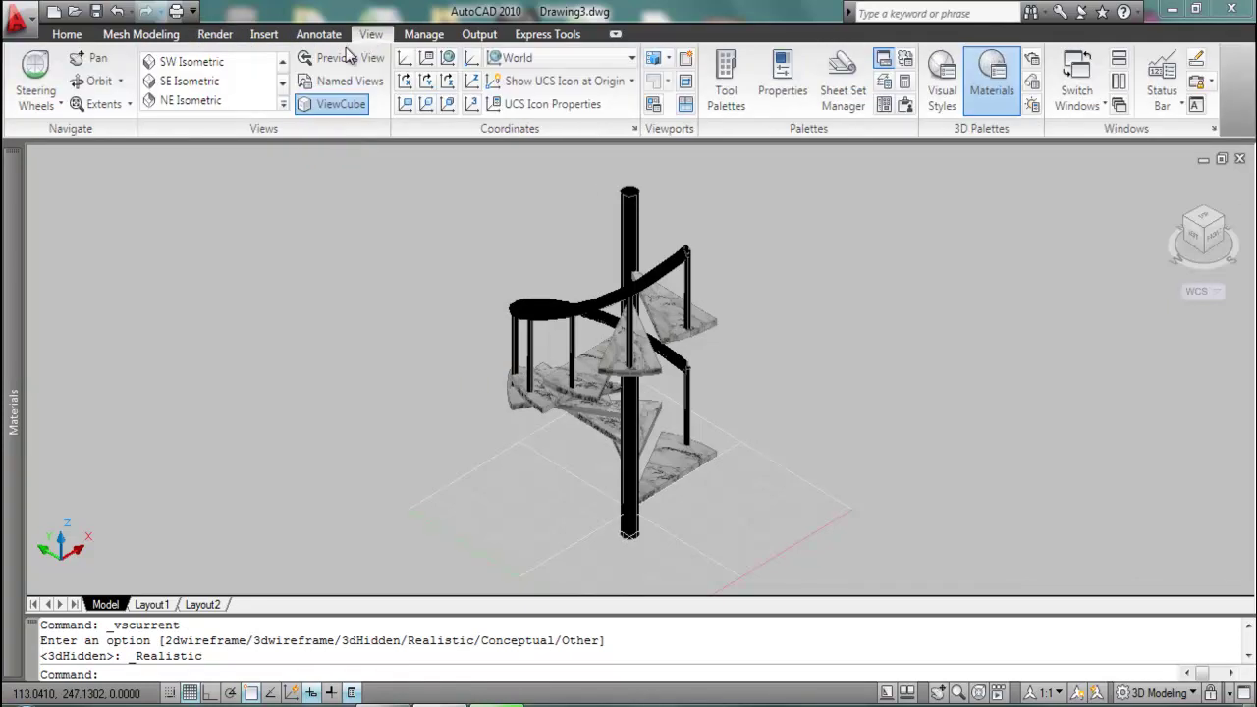
pyautogui.click(98, 81)
pyautogui.moveTo(572, 388)
pyautogui.mouseDown()
pyautogui.moveTo(356, 399)
pyautogui.moveTo(292, 396)
pyautogui.moveTo(275, 379)
pyautogui.moveTo(275, 410)
pyautogui.moveTo(311, 438)
pyautogui.moveTo(314, 419)
pyautogui.mouseUp()
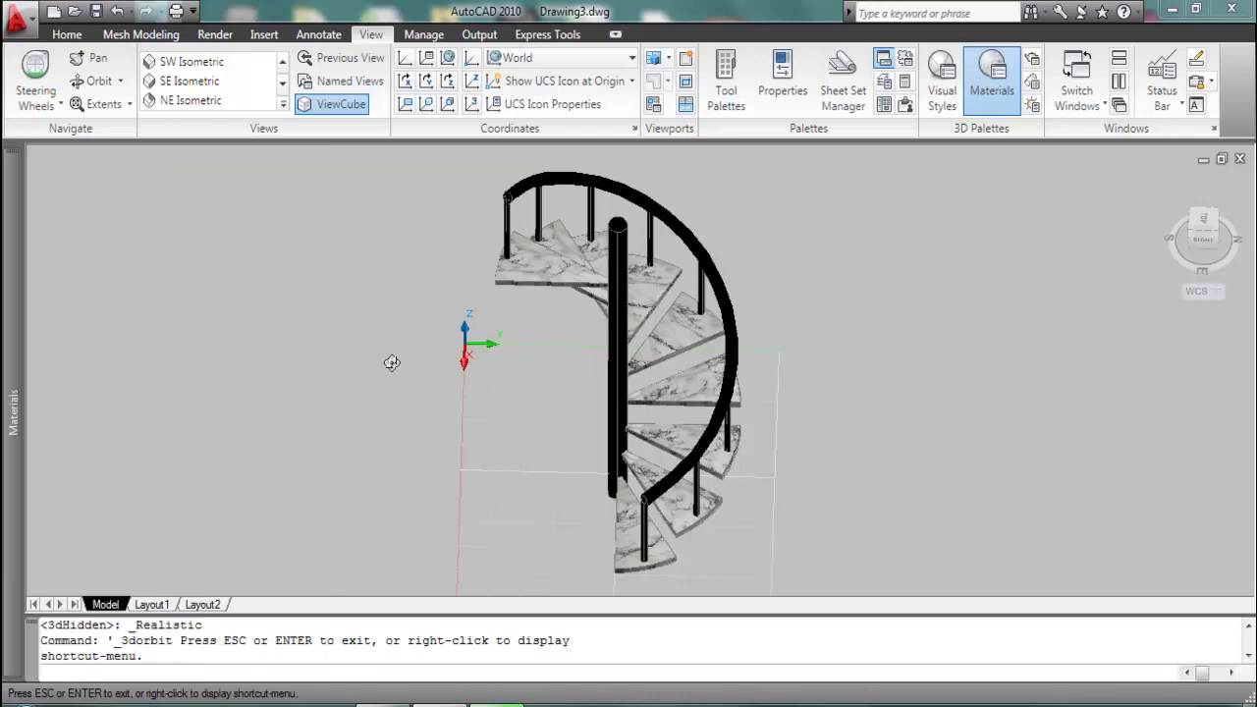
pyautogui.press('Escape')
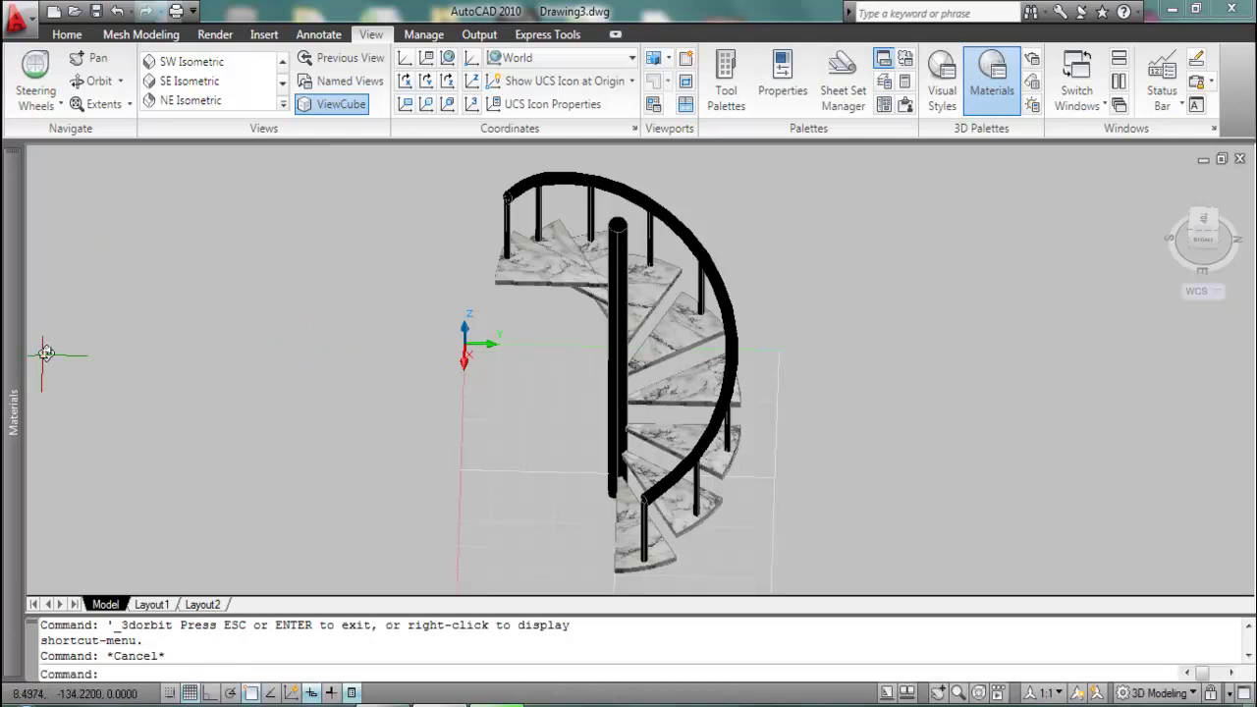
pyautogui.rightClick(226, 202)
pyautogui.click(299, 212)
pyautogui.write('Black Marble')
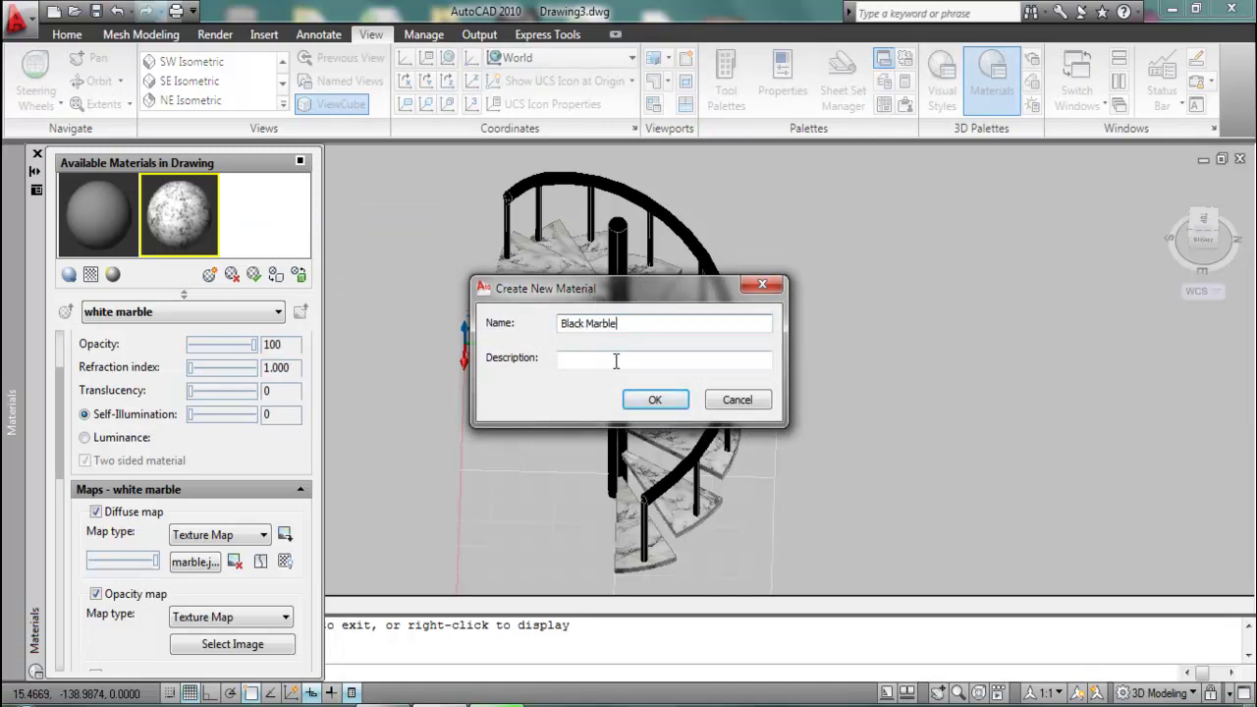
# Create a new material named Black Marble with the description blackmarble.
pyautogui.click(616, 360)
pyautogui.write('blackmarble')
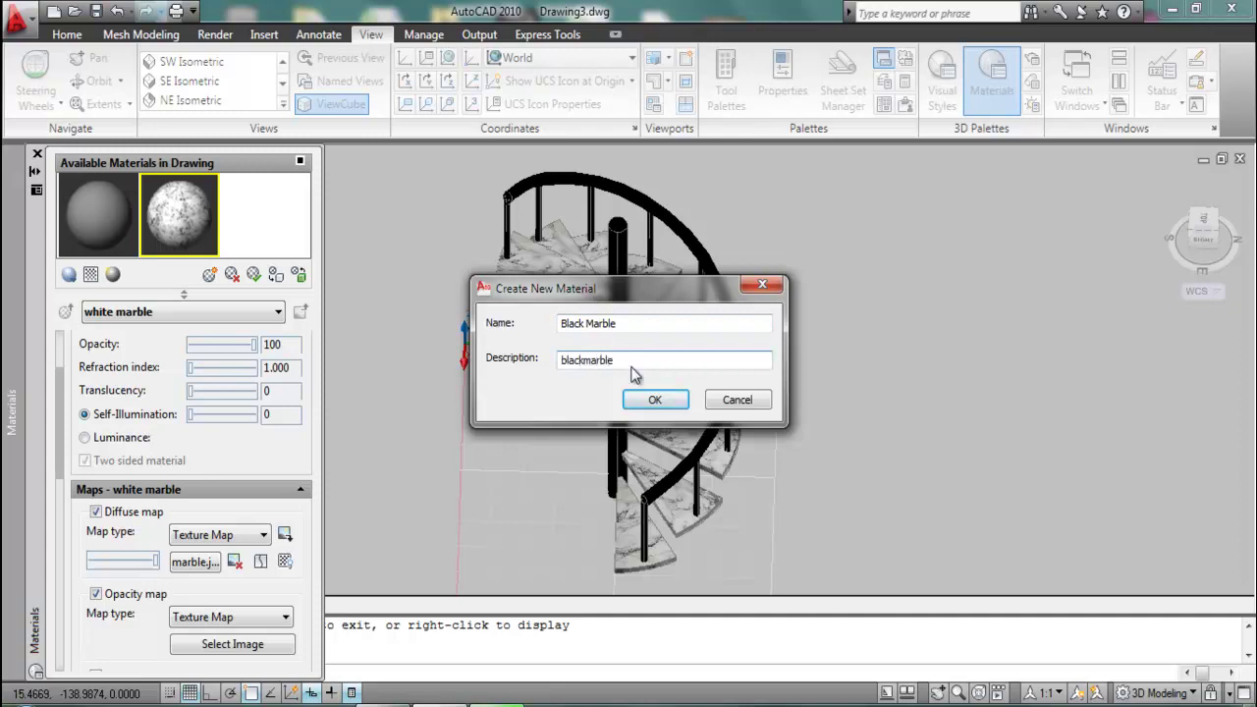
pyautogui.click(655, 399)
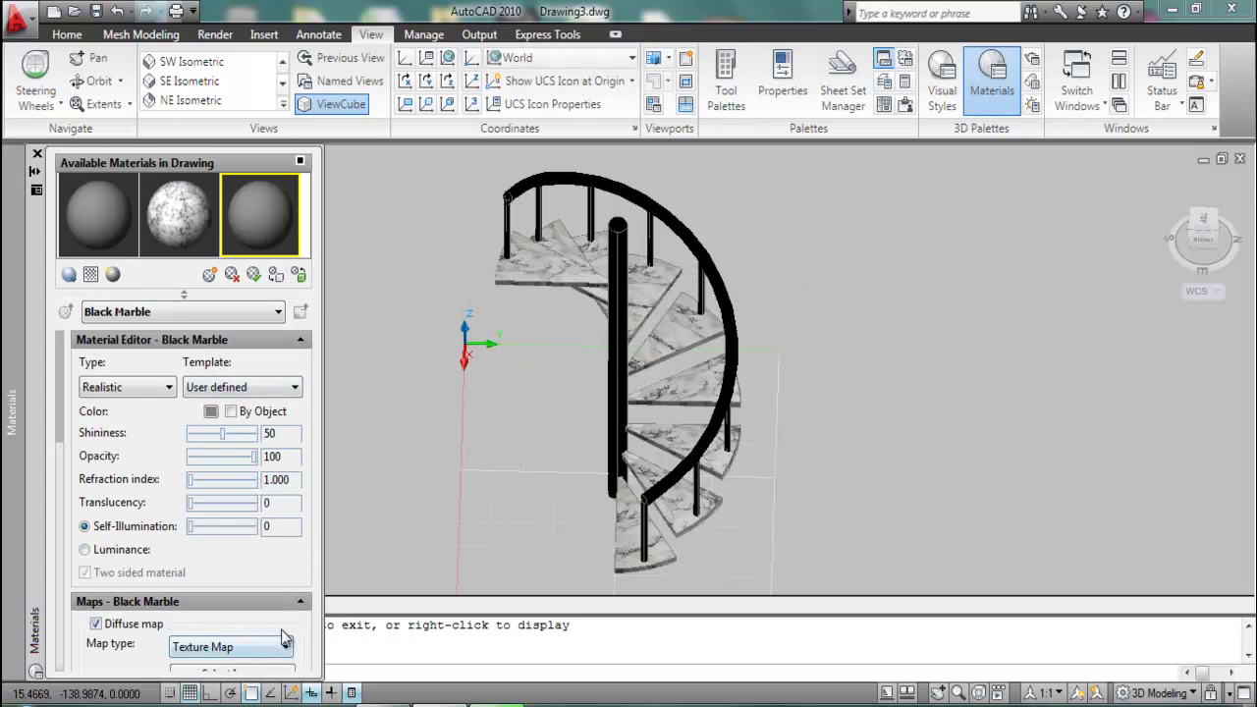
pyautogui.moveTo(56, 416); pyautogui.dragTo(69, 449)
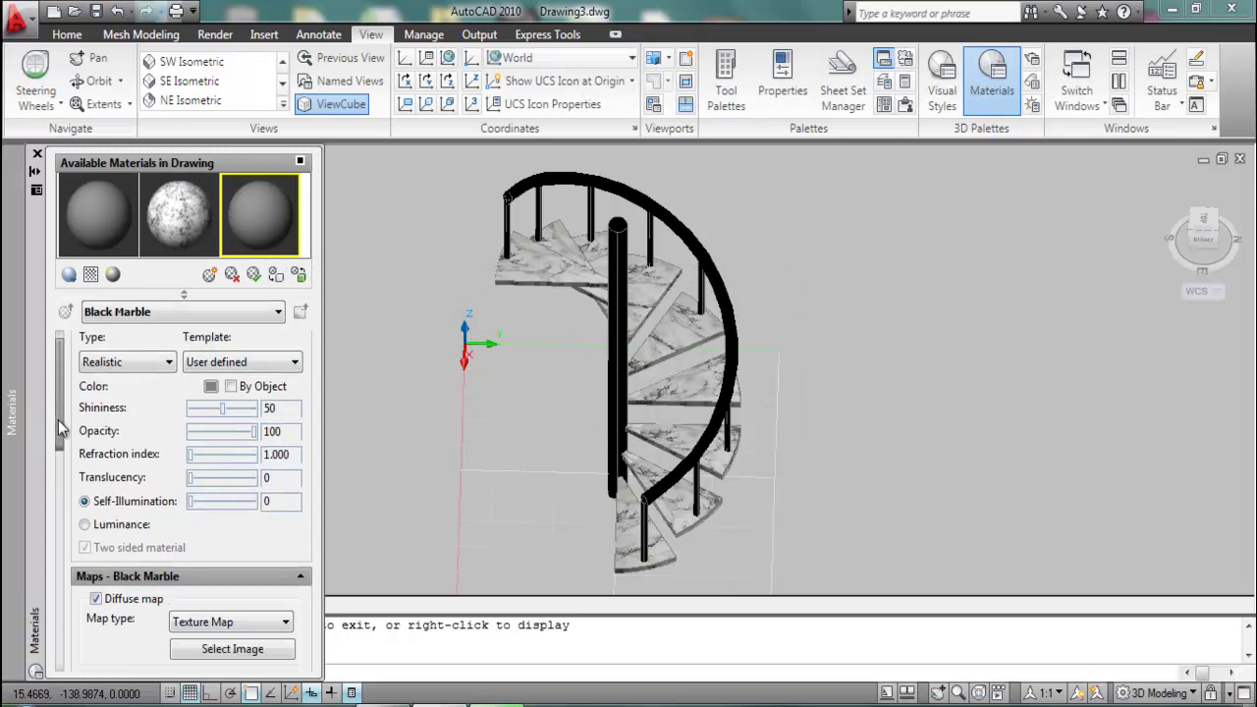
# Load black marble.jpg from the Desktop as the Black Marble diffuse map image.
pyautogui.click(262, 595)
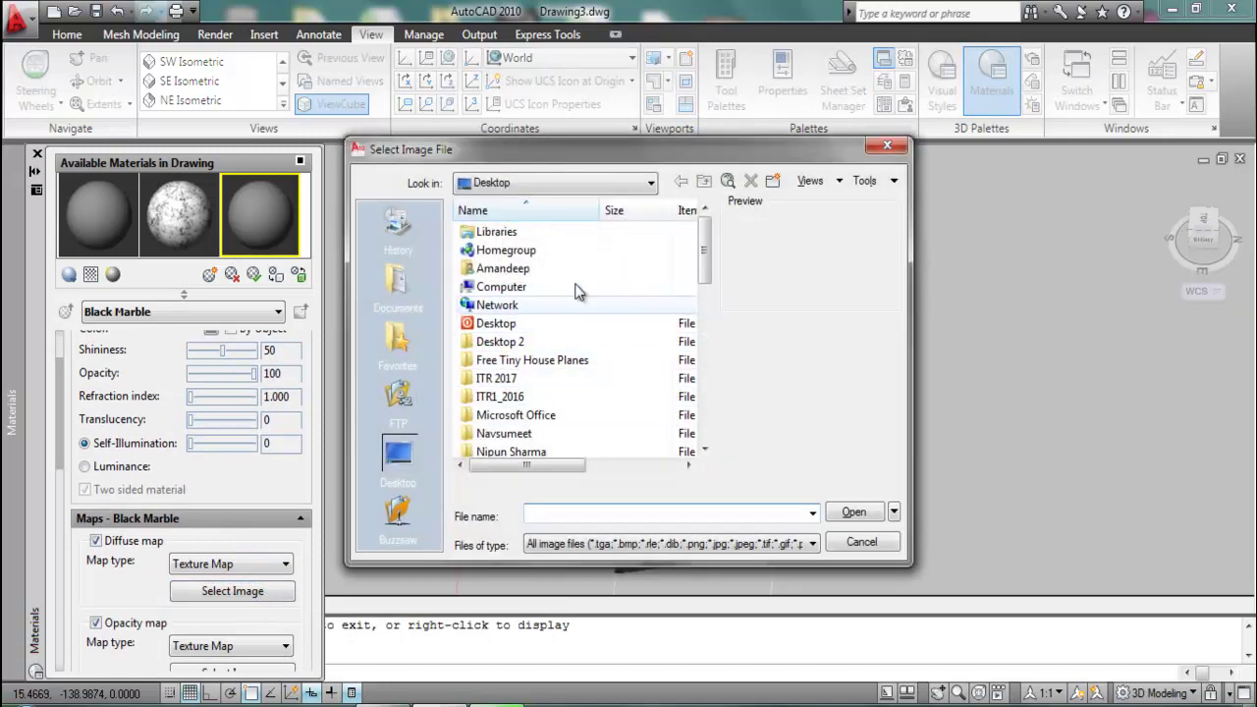
pyautogui.moveTo(705, 265); pyautogui.dragTo(704, 317)
pyautogui.write('black*')
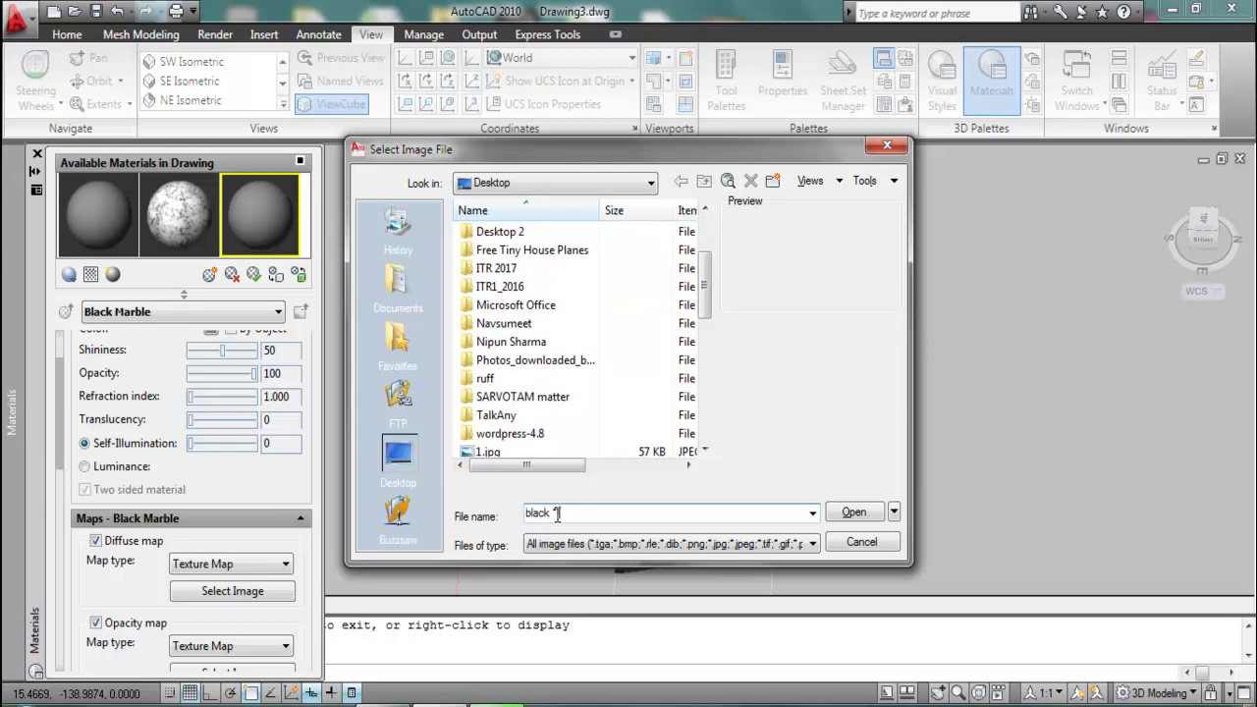
pyautogui.press('Return')
pyautogui.moveTo(709, 312); pyautogui.dragTo(707, 396)
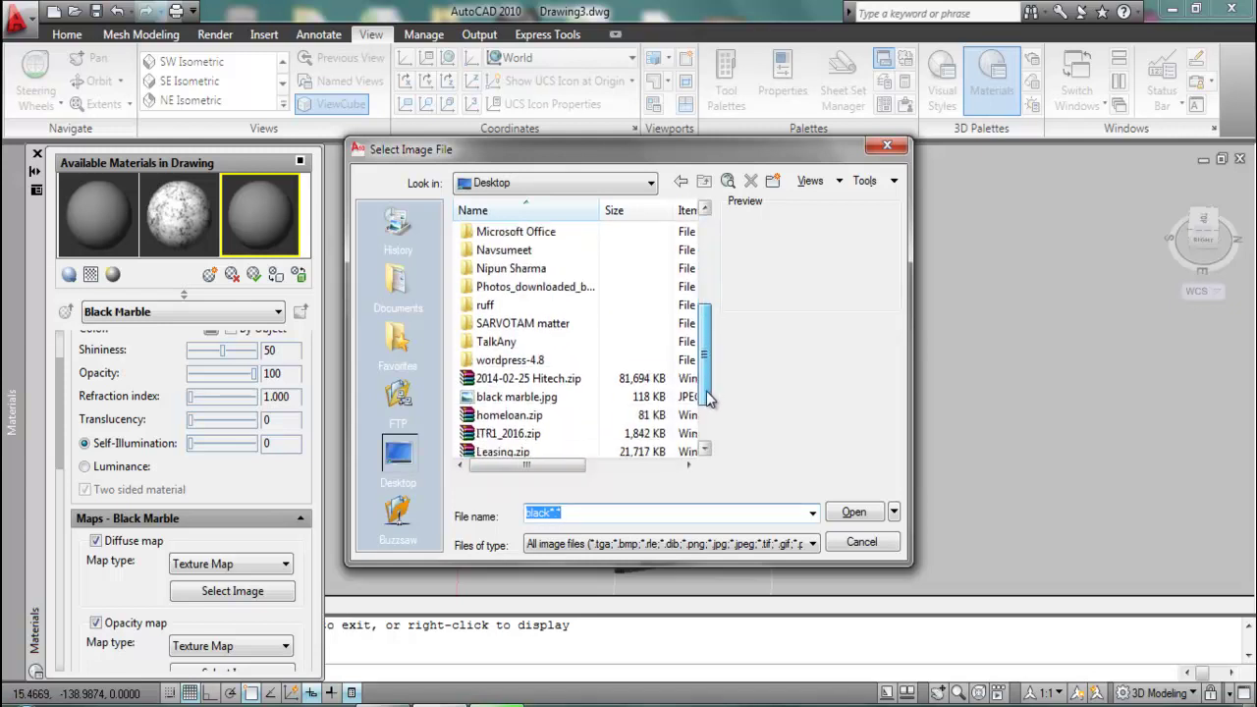
pyautogui.click(551, 402)
pyautogui.click(851, 512)
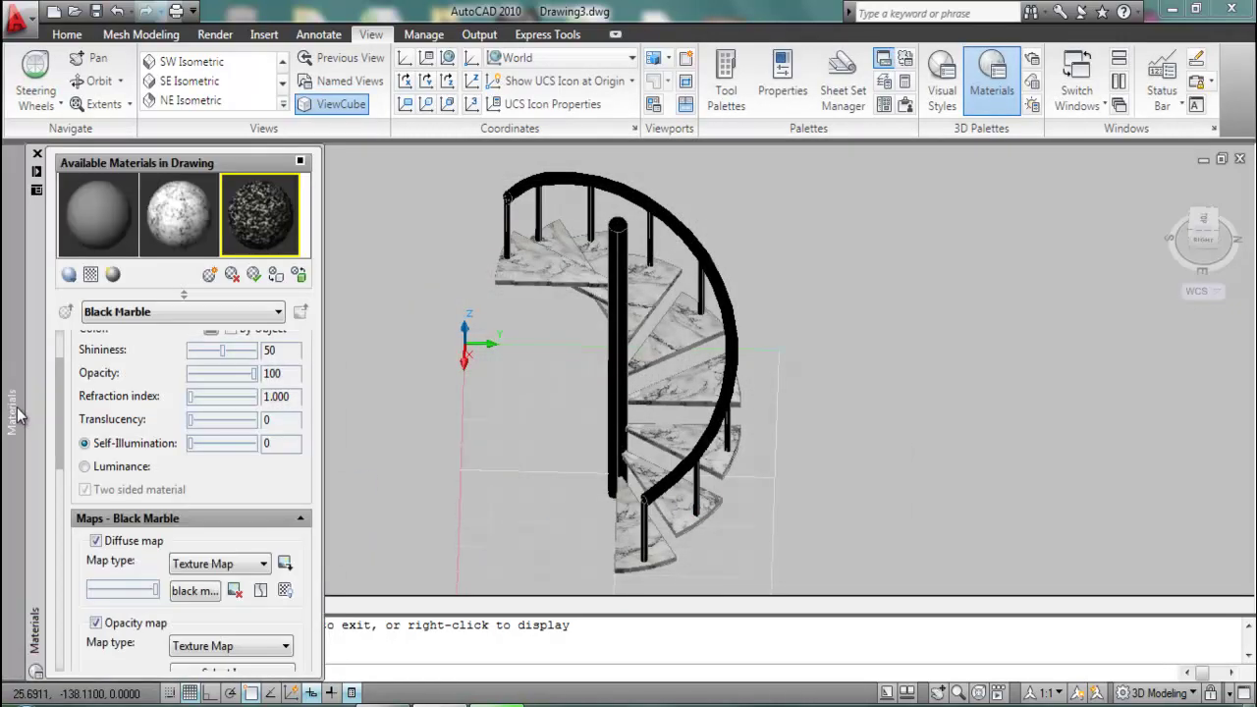
# Paint the central pole, handrail and lowest baluster with Black Marble.
pyautogui.click(255, 224)
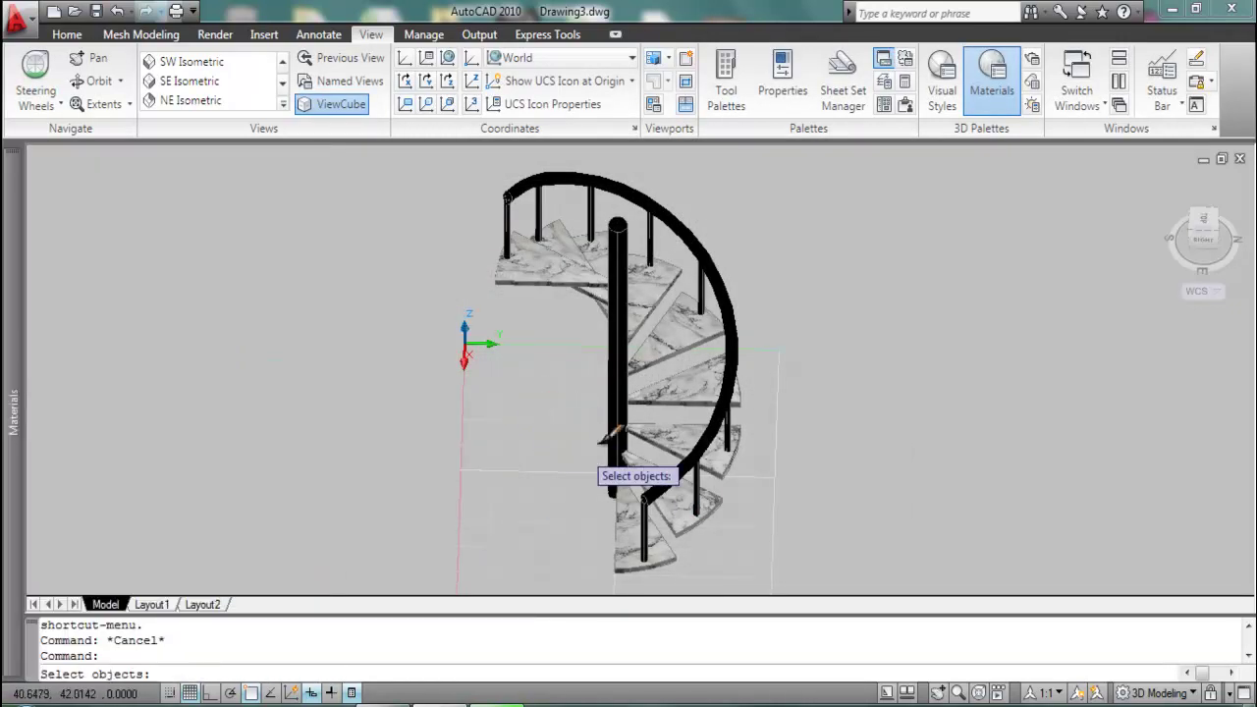
pyautogui.click(622, 407)
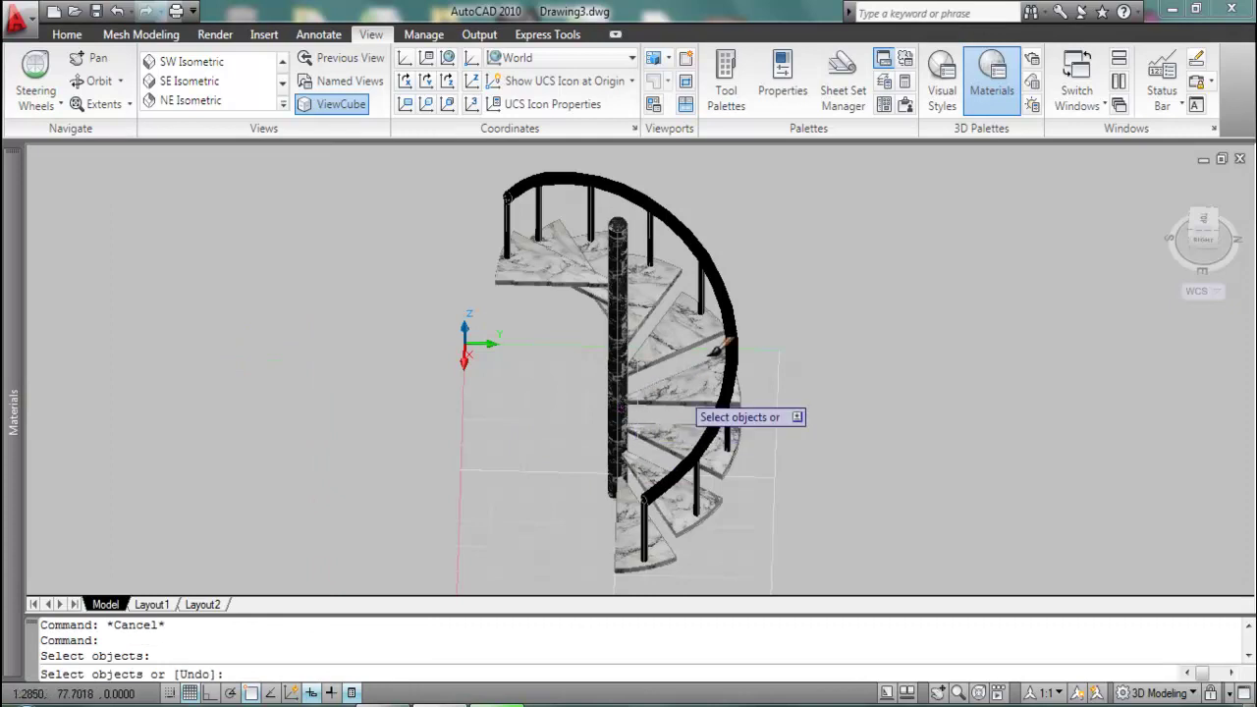
pyautogui.click(705, 241)
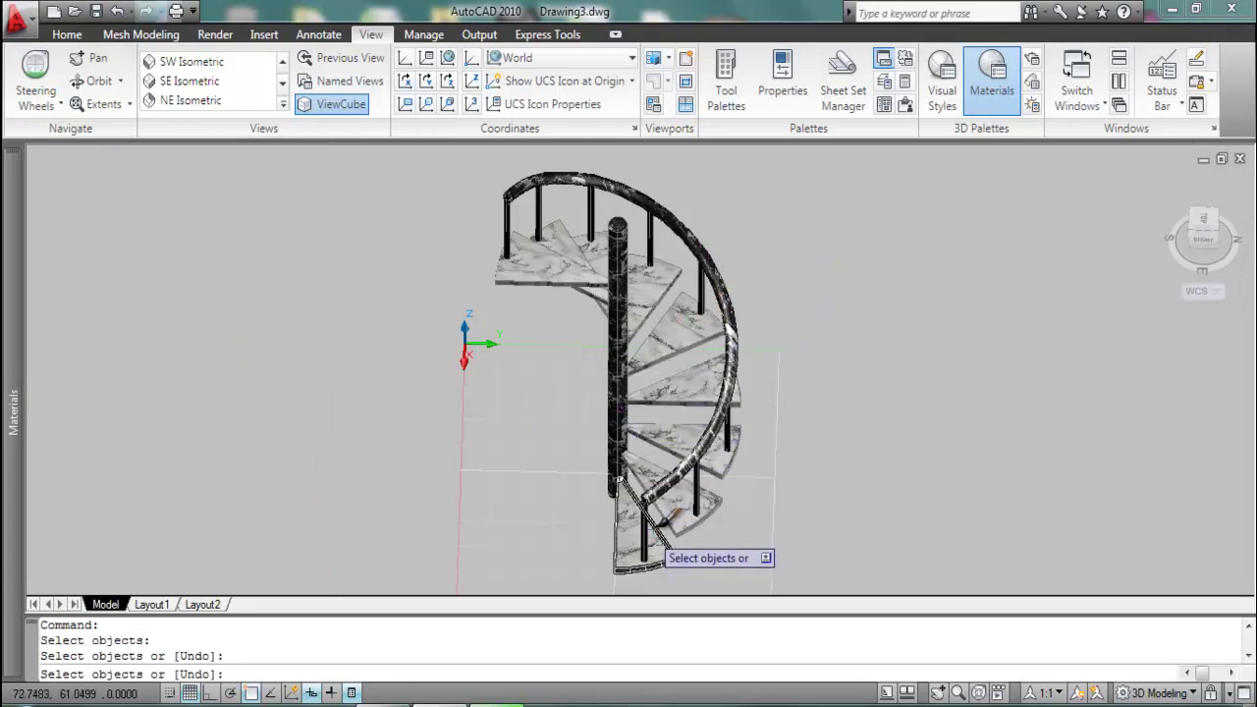
pyautogui.scroll(4, 665, 519)
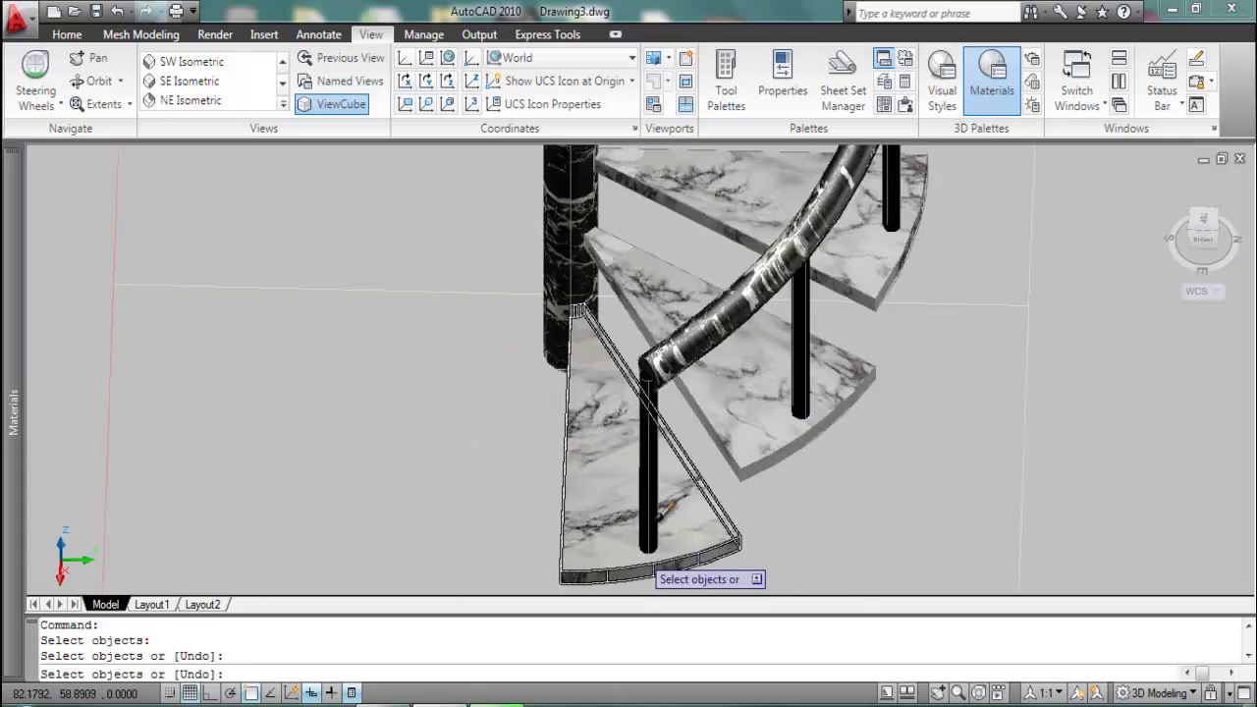
pyautogui.click(655, 454)
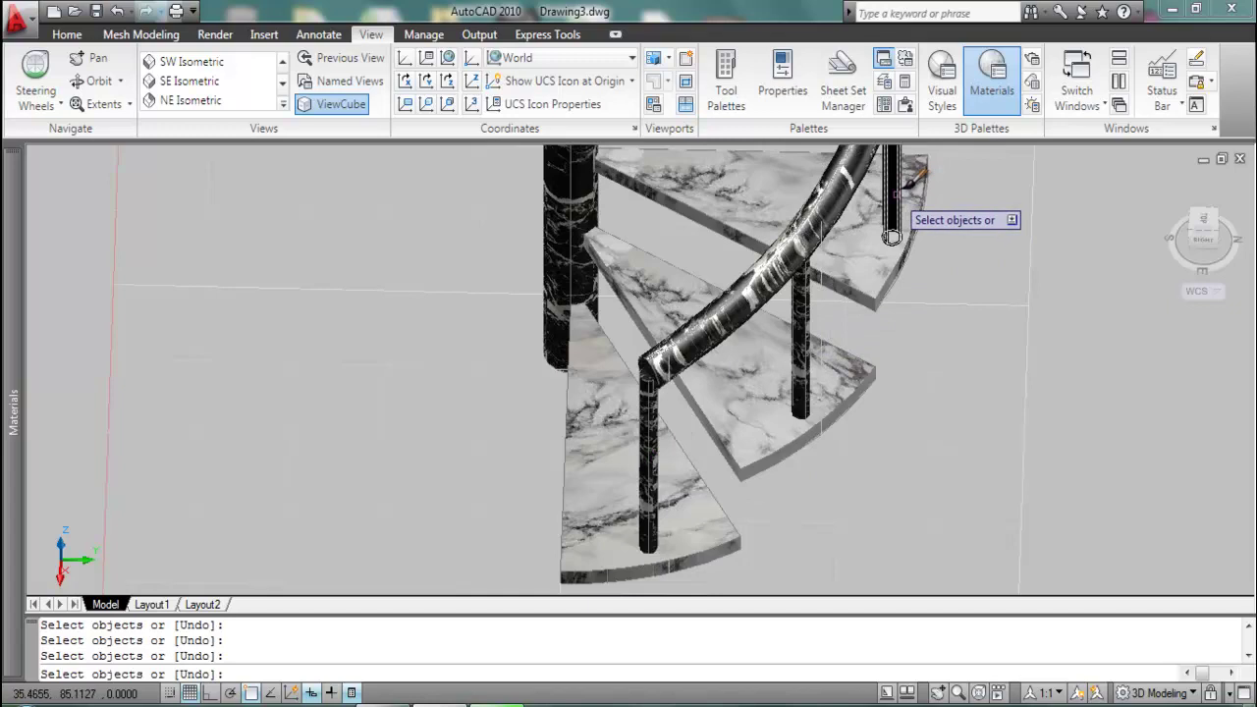
# Paint the leftmost and next balusters with Black Marble and end the material command.
pyautogui.scroll(-3, 894, 423)
pyautogui.scroll(-2, 894, 422)
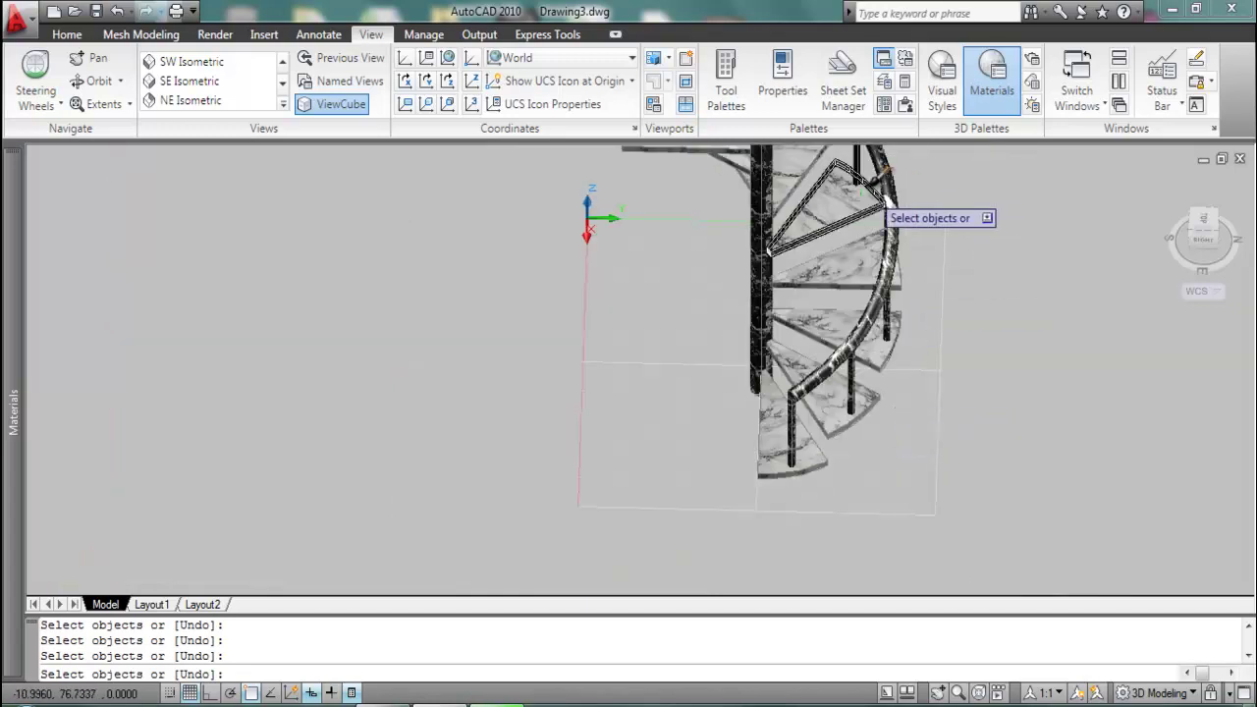
pyautogui.scroll(-1, 786, 329)
pyautogui.scroll(1, 727, 221)
pyautogui.scroll(2, 761, 224)
pyautogui.scroll(2, 754, 258)
pyautogui.click(767, 282)
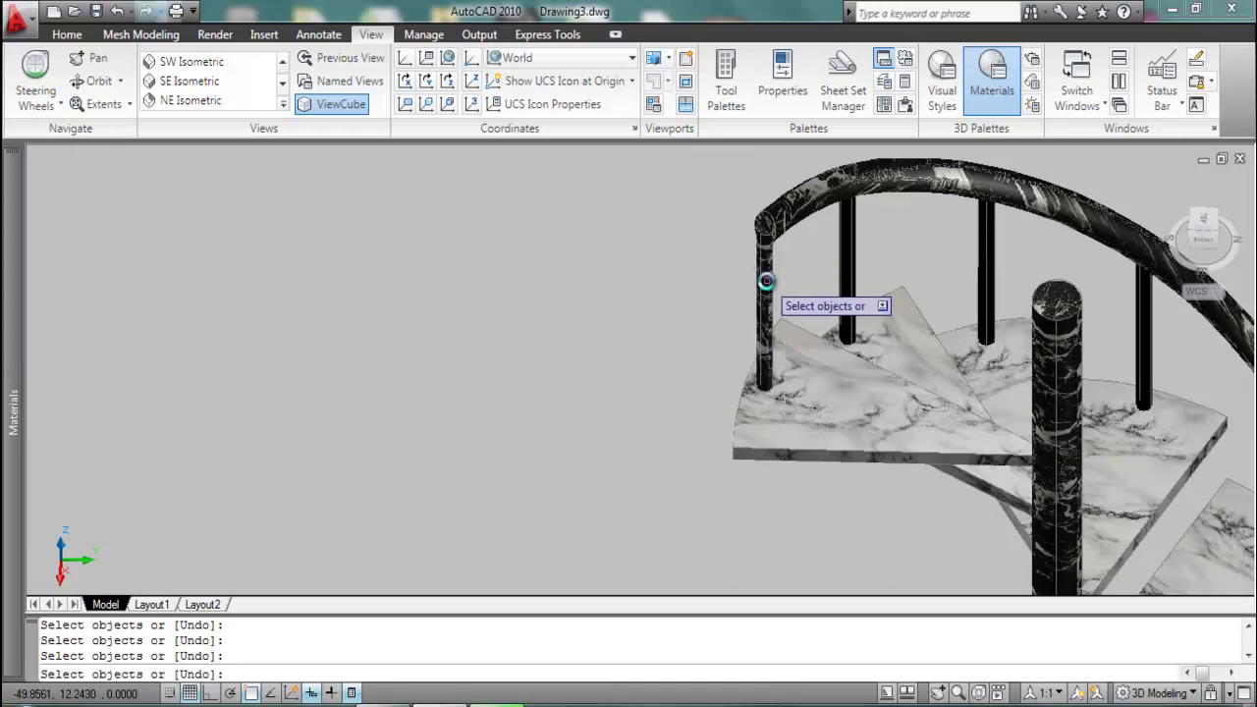
pyautogui.click(848, 251)
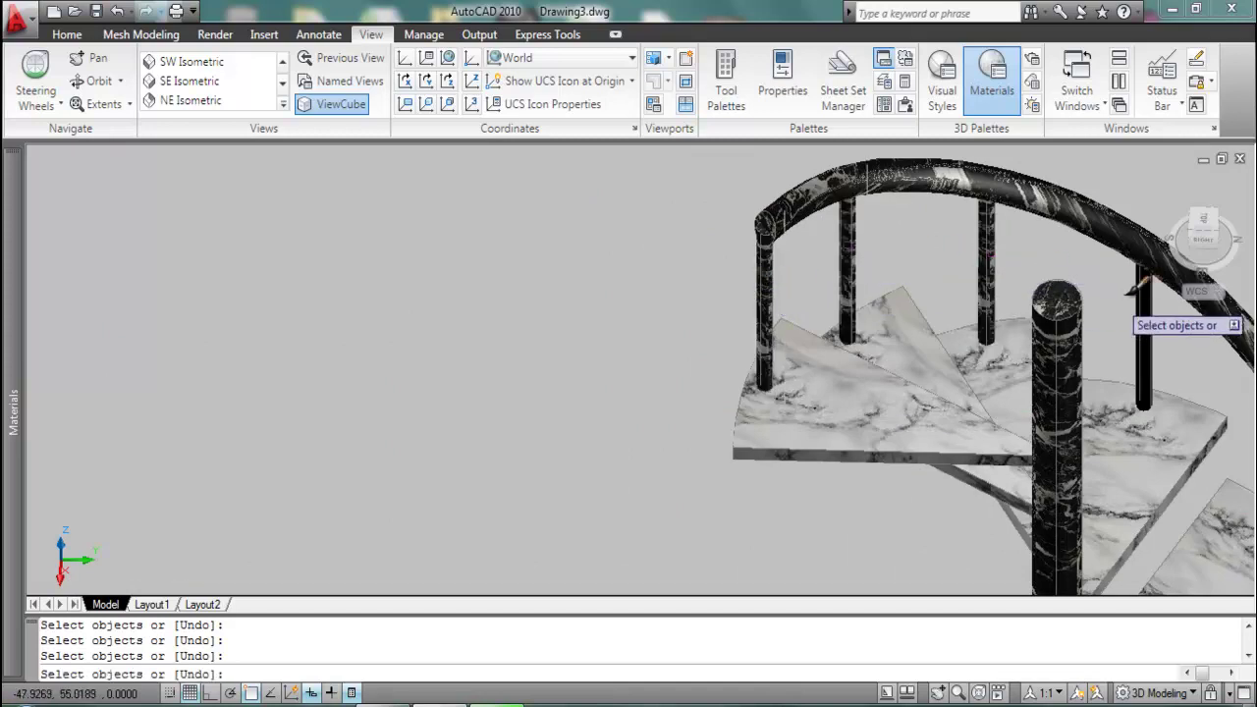
pyautogui.scroll(-2, 1120, 368)
pyautogui.scroll(-2, 1129, 403)
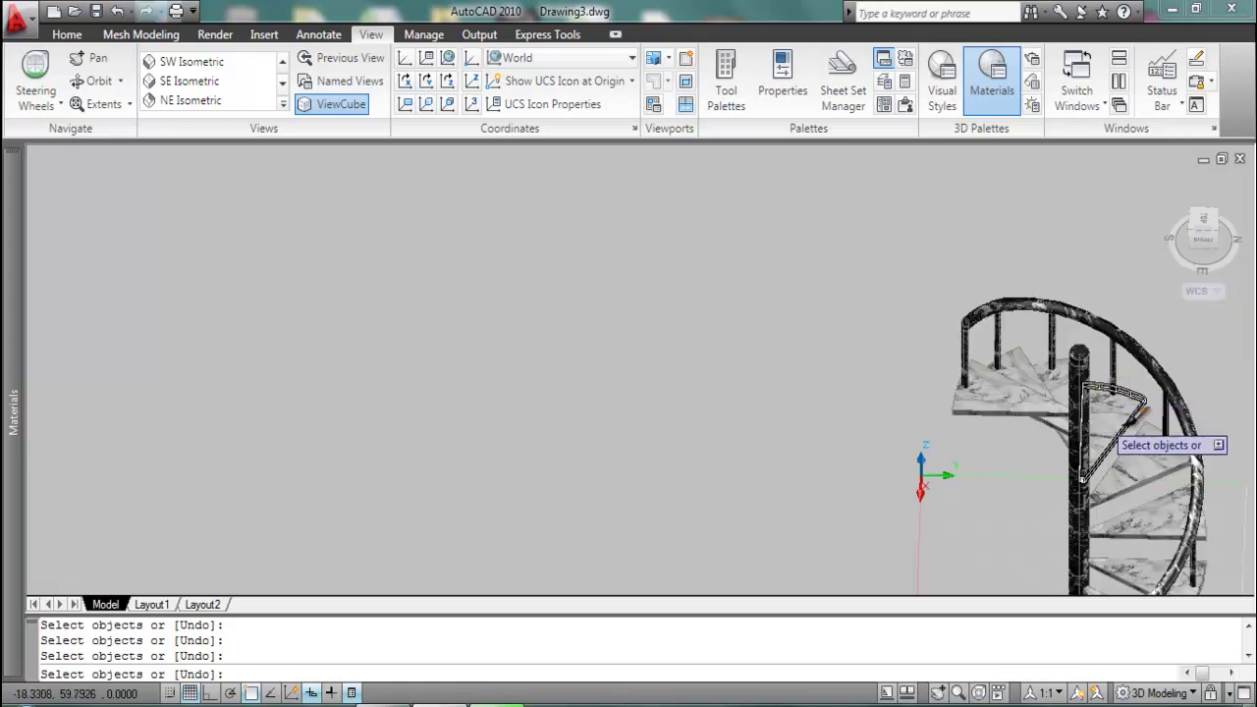
pyautogui.scroll(2, 1189, 420)
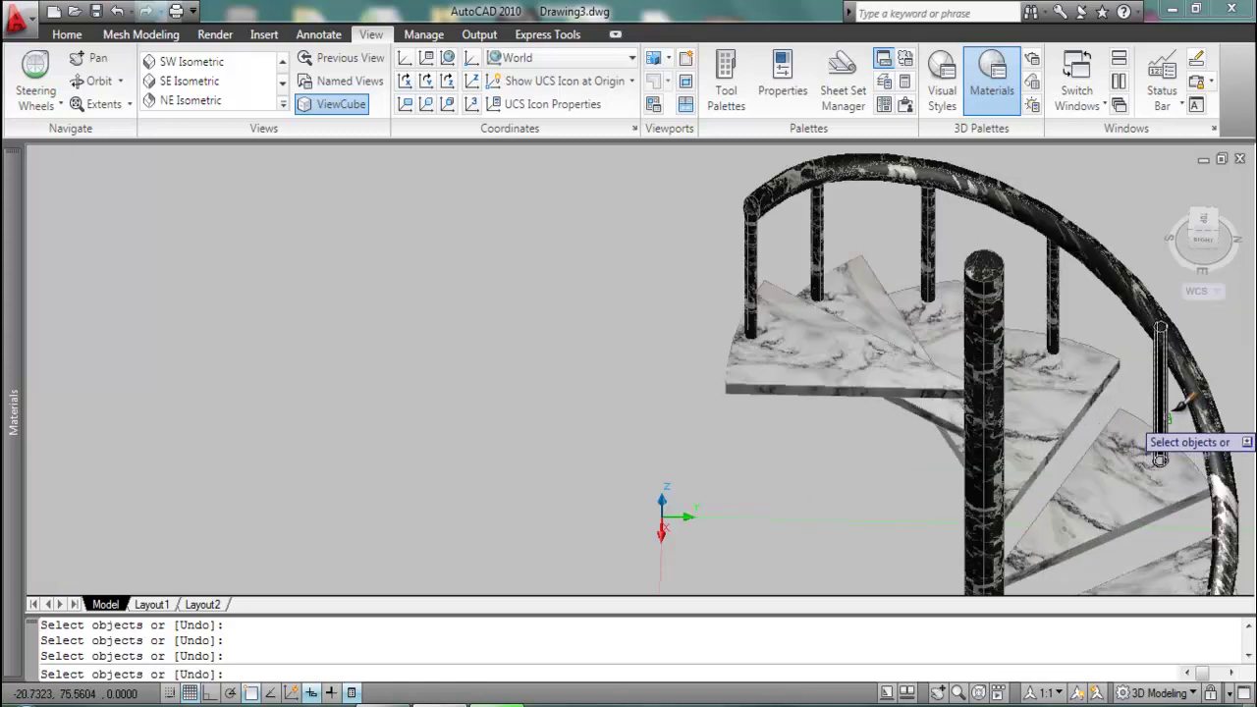
pyautogui.scroll(-2, 1041, 574)
pyautogui.scroll(-1, 1120, 567)
pyautogui.scroll(-1, 1144, 564)
pyautogui.scroll(3, 1155, 568)
pyautogui.scroll(2, 1144, 552)
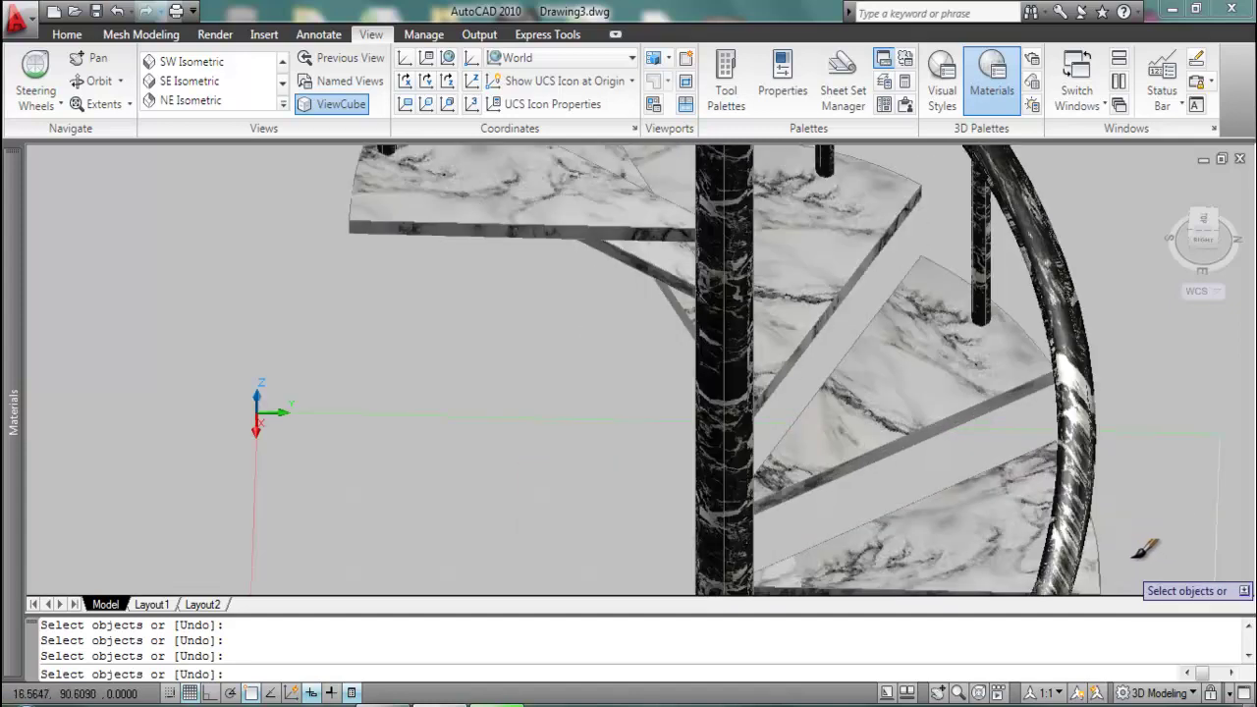
pyautogui.press('Escape')
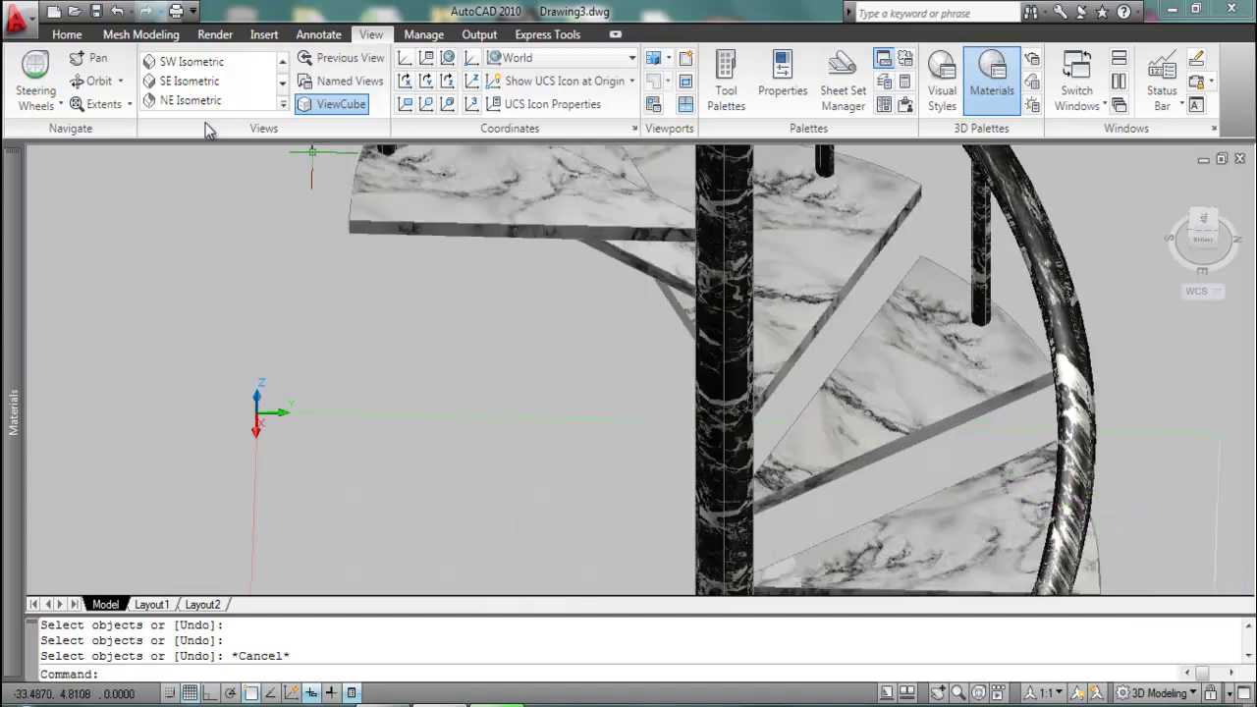
# Orbit the view toward the back of the staircase to reveal the unpainted baluster.
pyautogui.click(94, 84)
pyautogui.moveTo(790, 425); pyautogui.dragTo(602, 399)
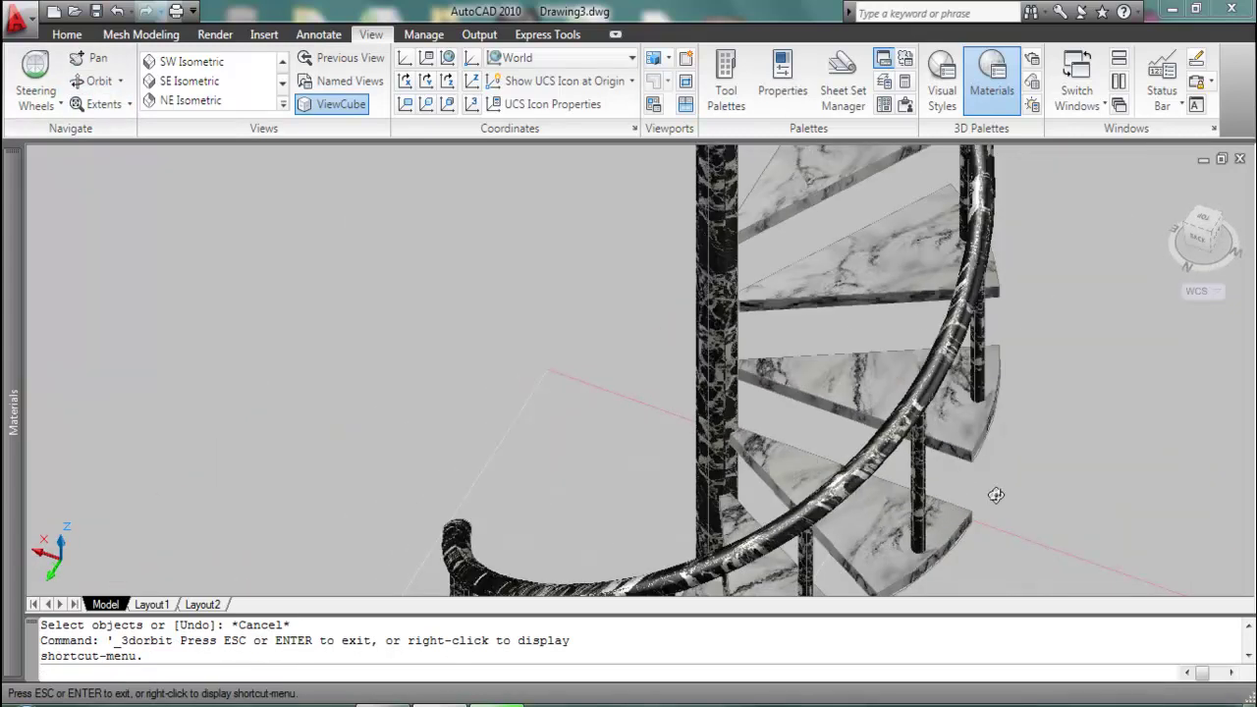
pyautogui.moveTo(997, 519)
pyautogui.mouseDown()
pyautogui.moveTo(923, 474)
pyautogui.moveTo(908, 495)
pyautogui.mouseUp()
pyautogui.moveTo(689, 555); pyautogui.dragTo(771, 483)
pyautogui.press('Escape')
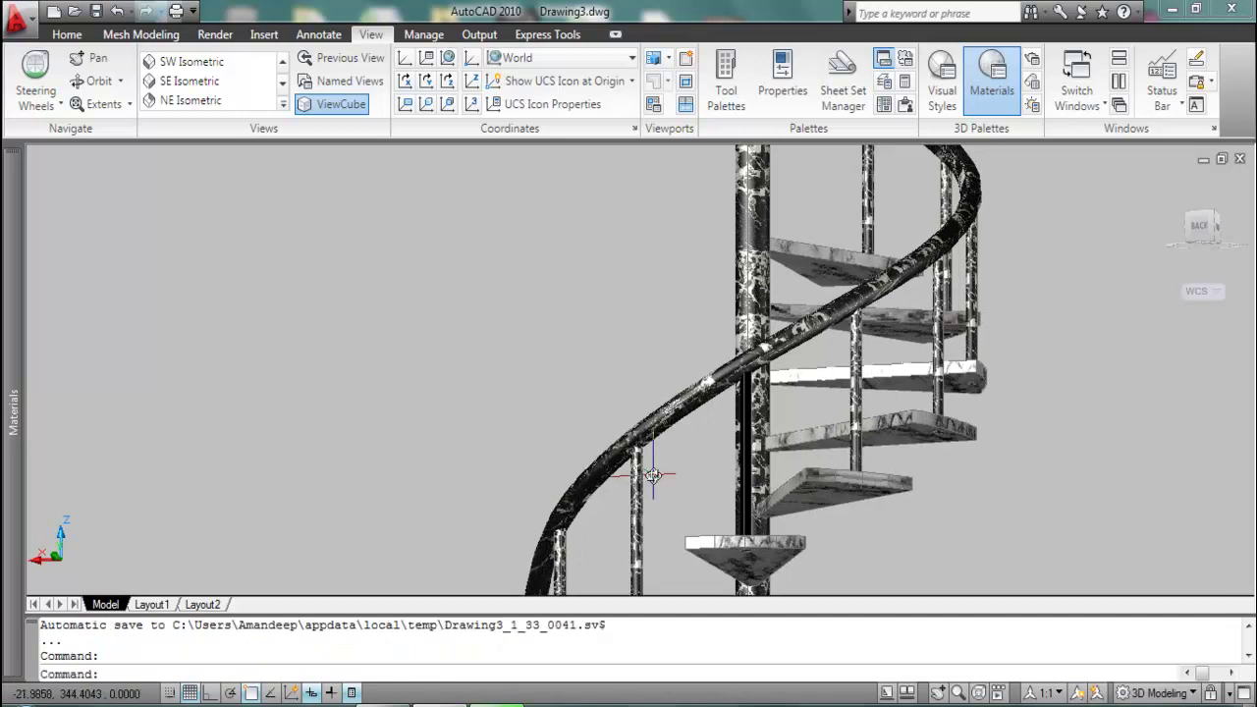
pyautogui.click(102, 84)
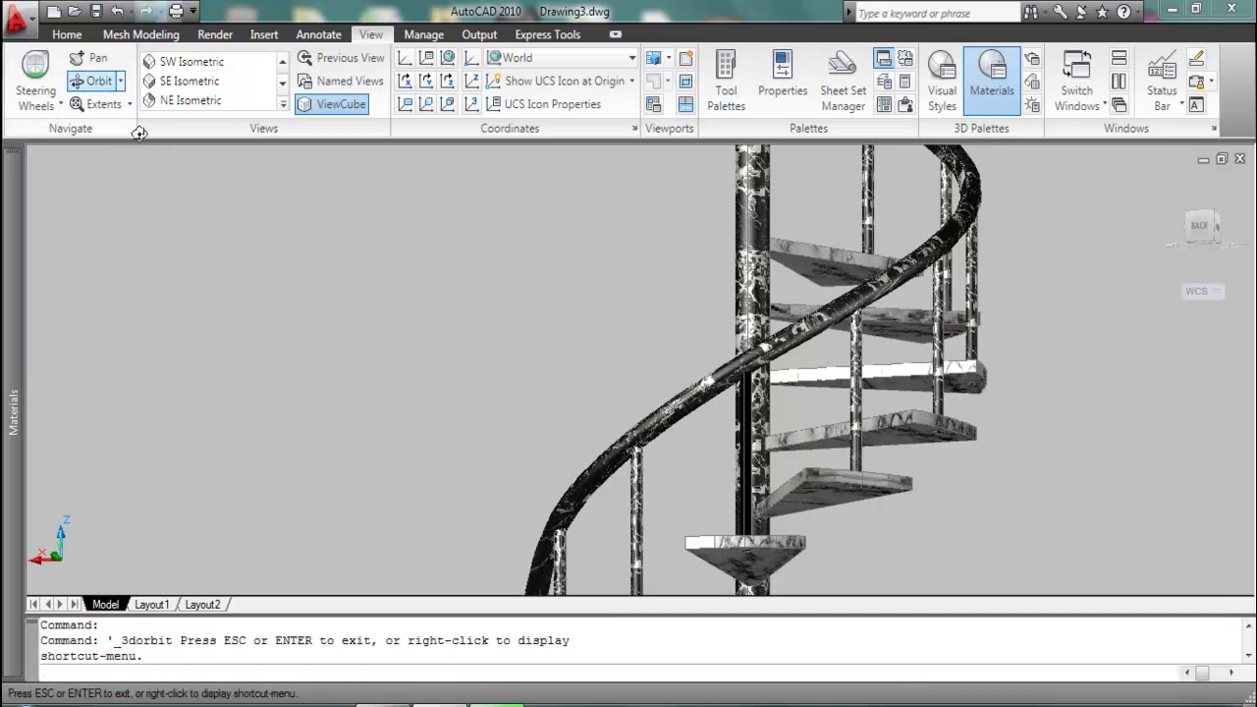
pyautogui.moveTo(683, 450); pyautogui.dragTo(721, 455)
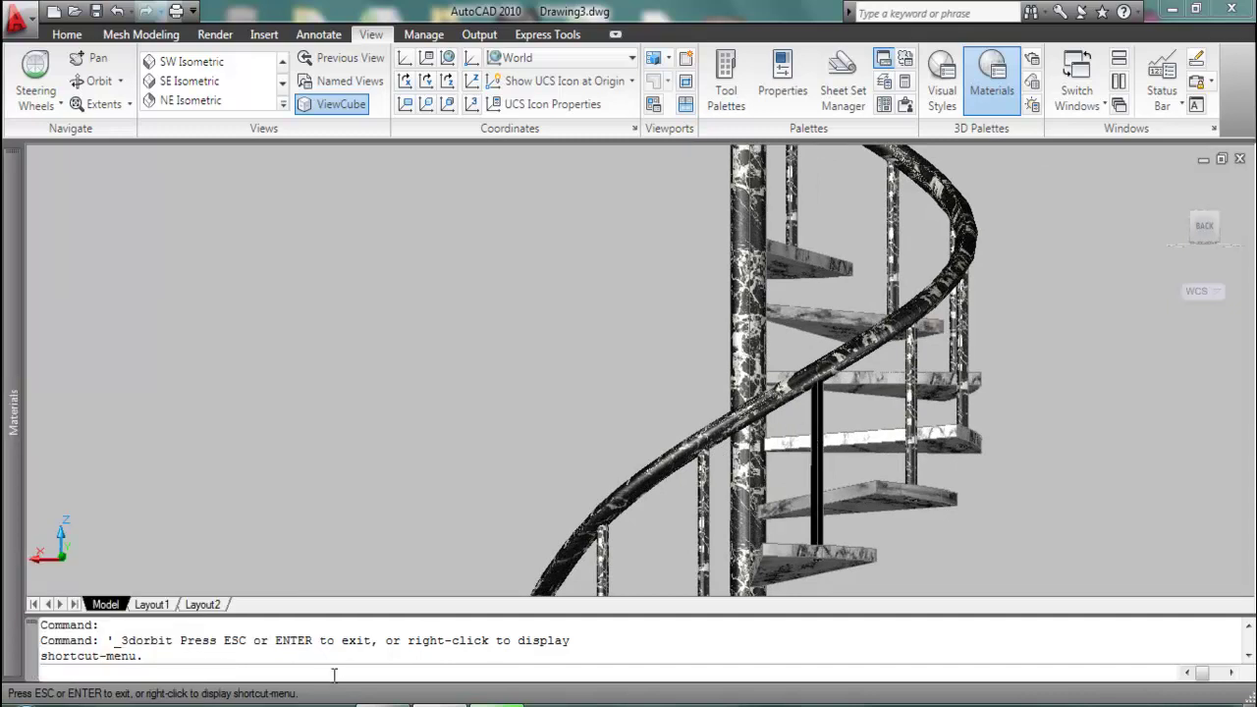
pyautogui.press('Escape')
# Apply Black Marble to the last plain baluster and zoom out.
pyautogui.moveTo(14, 410)
pyautogui.click(236, 225)
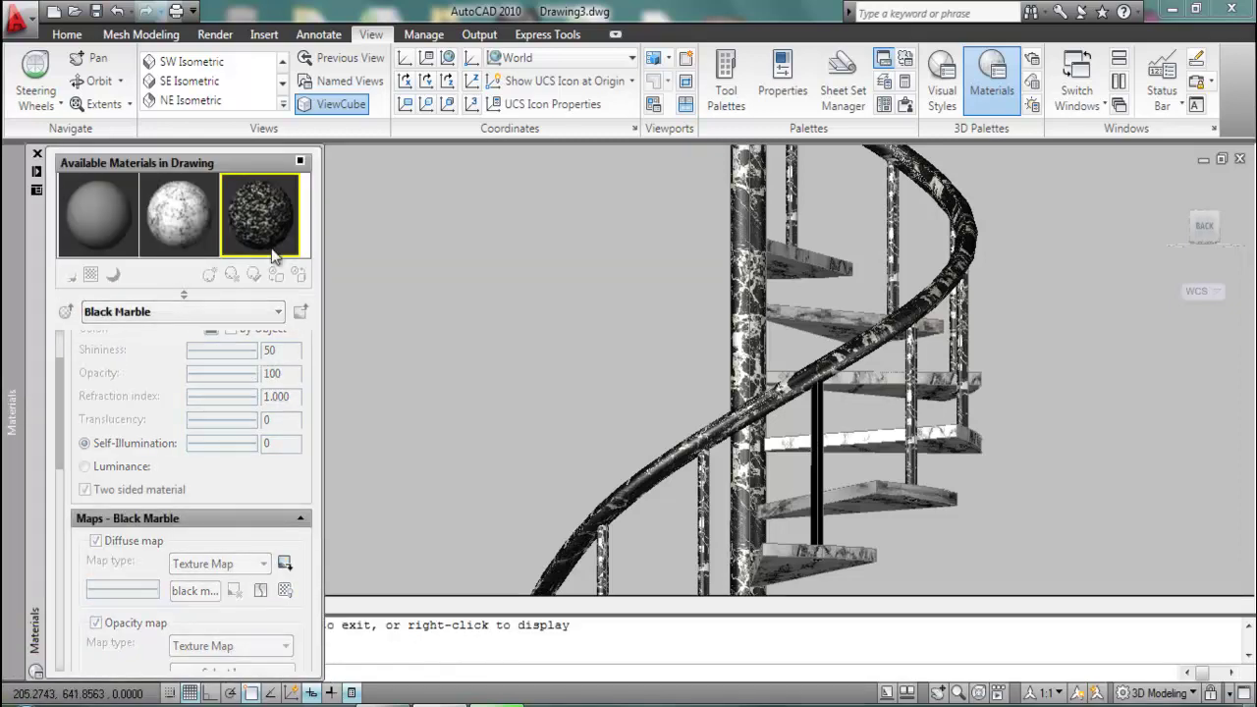
pyautogui.click(819, 413)
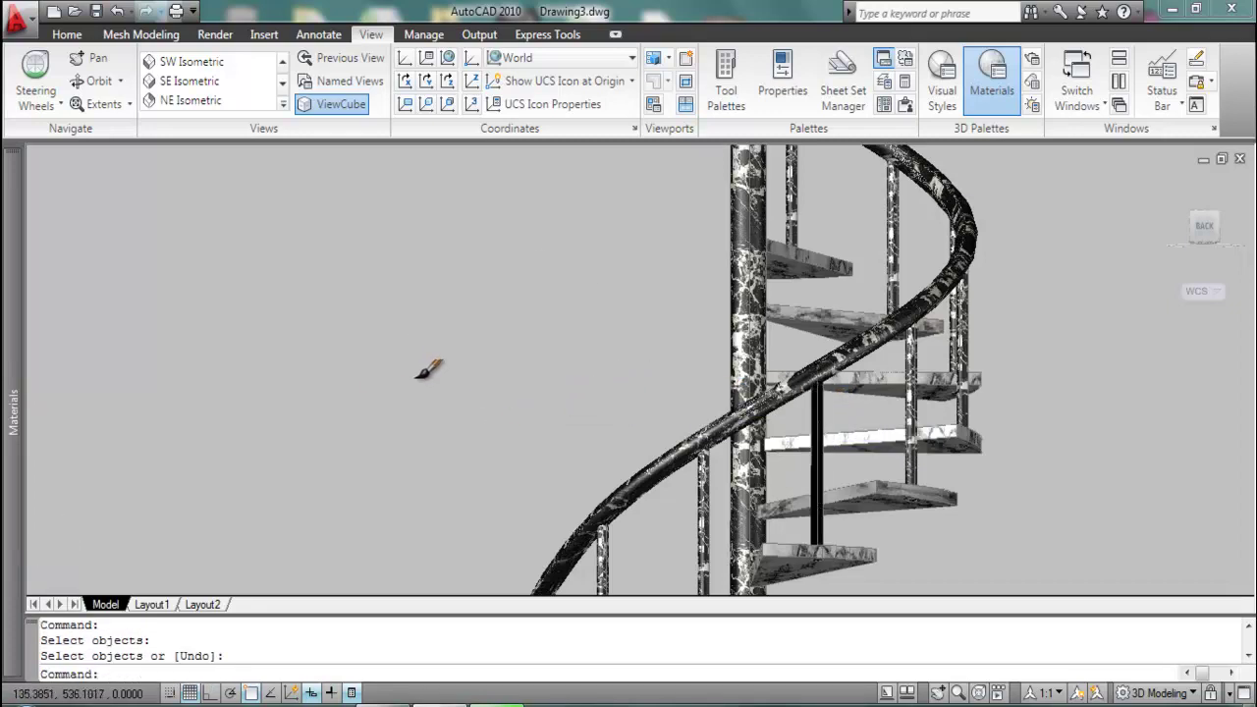
pyautogui.scroll(-4, 419, 374)
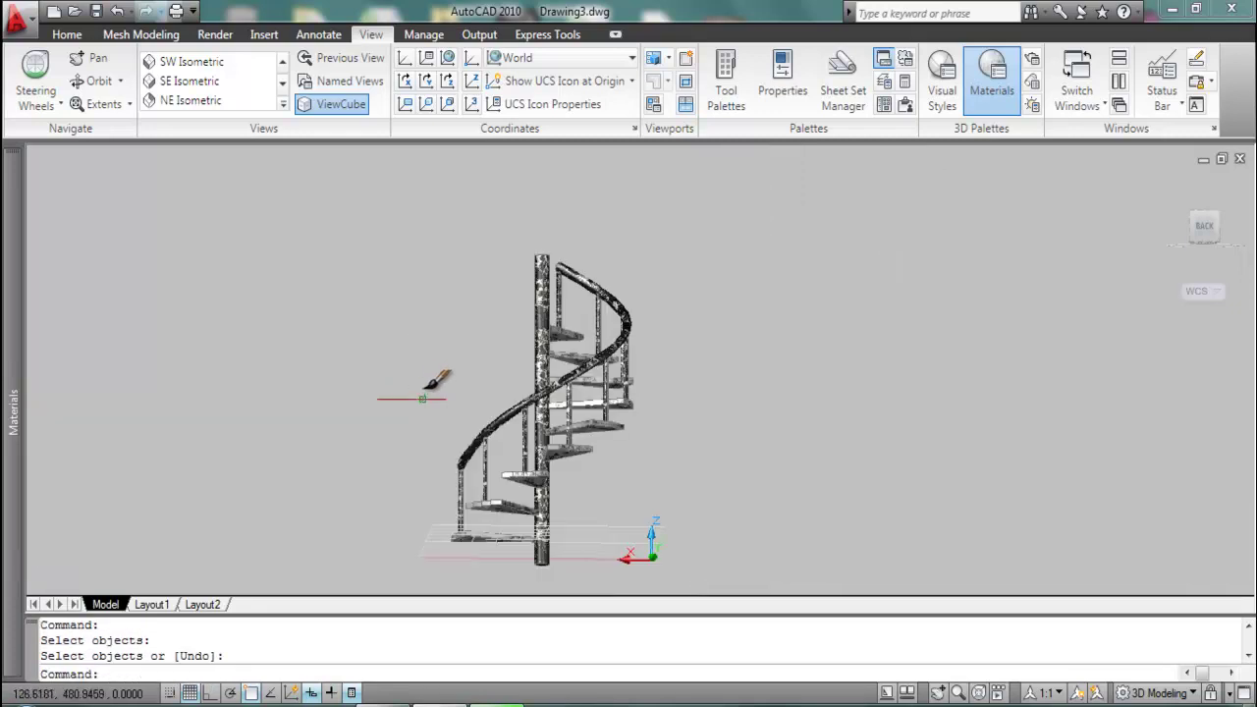
# Orbit to an oblique, isometric-like view of the whole staircase.
pyautogui.click(106, 83)
pyautogui.moveTo(428, 421); pyautogui.dragTo(511, 462)
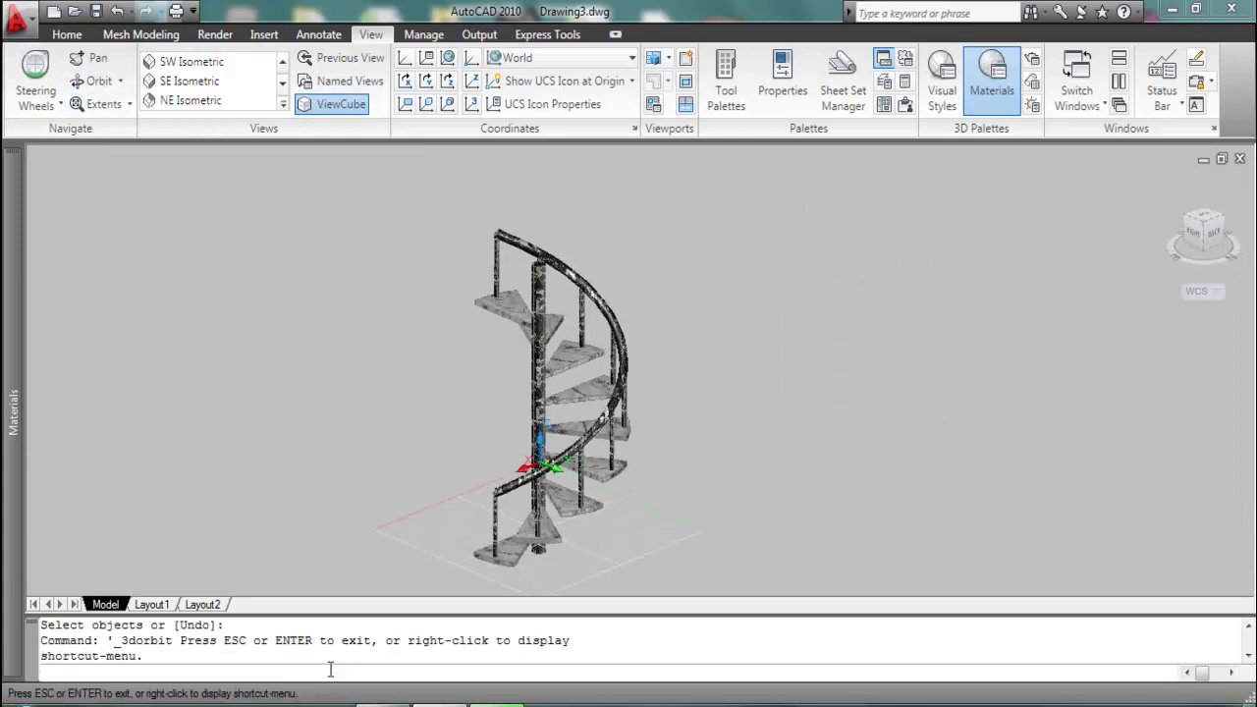
pyautogui.press('Escape')
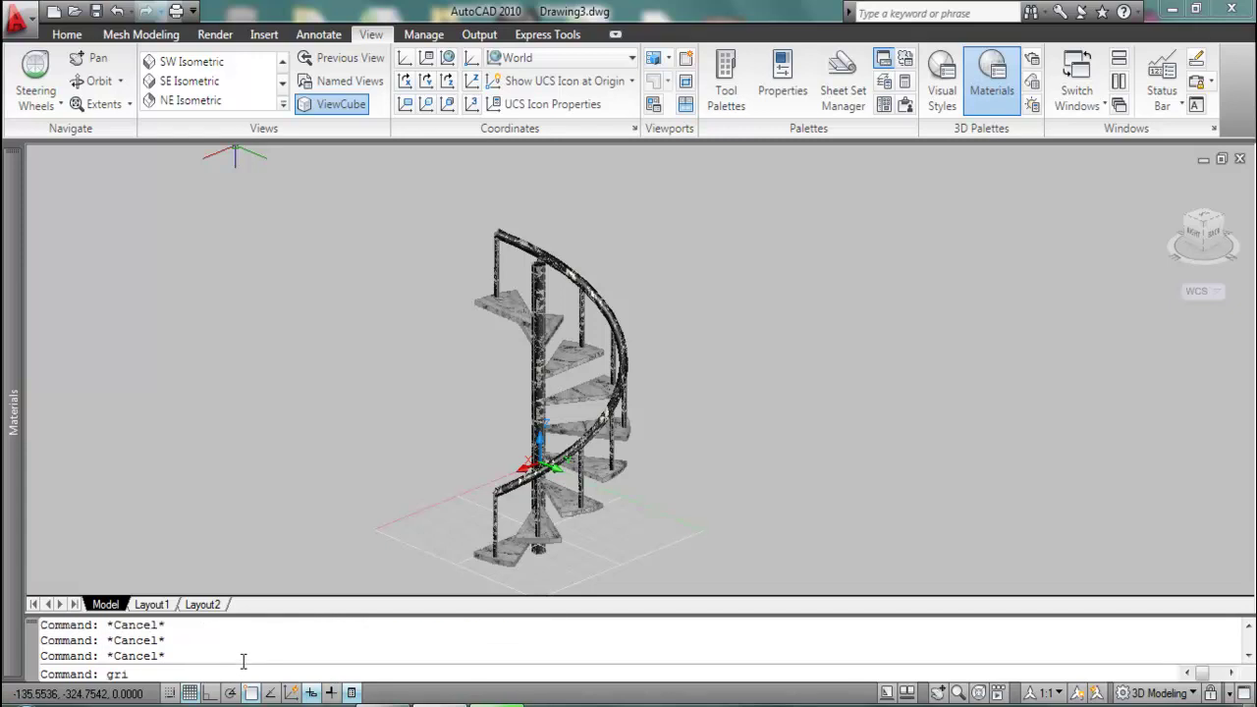
# Turn the grid off and hide the UCS icon with UCSICON OFF.
pyautogui.press('Return')
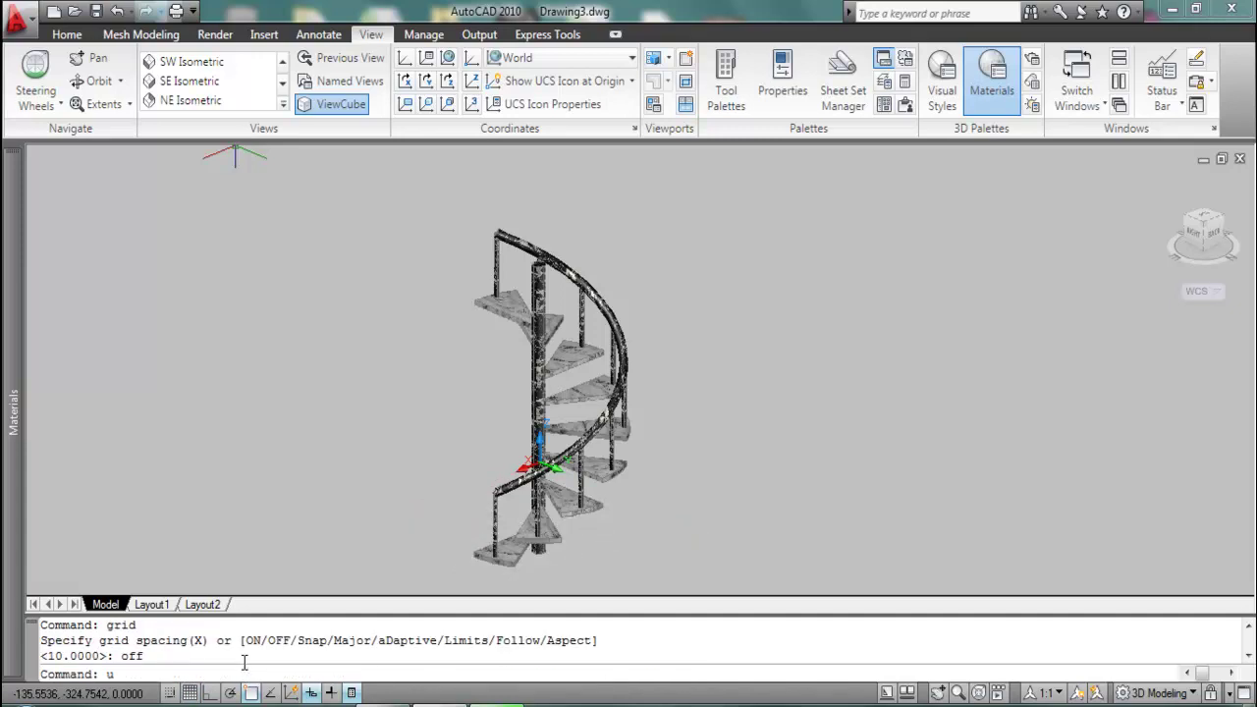
pyautogui.press('Return')
pyautogui.write('off')
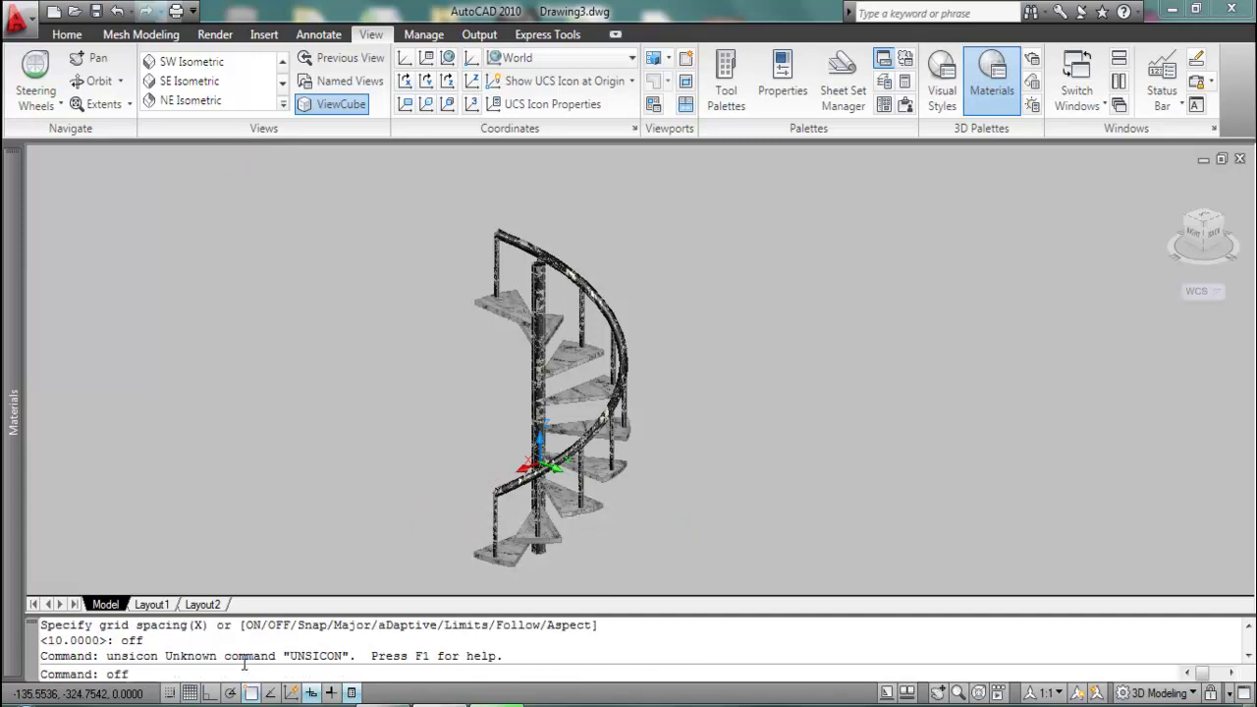
pyautogui.press('Return')
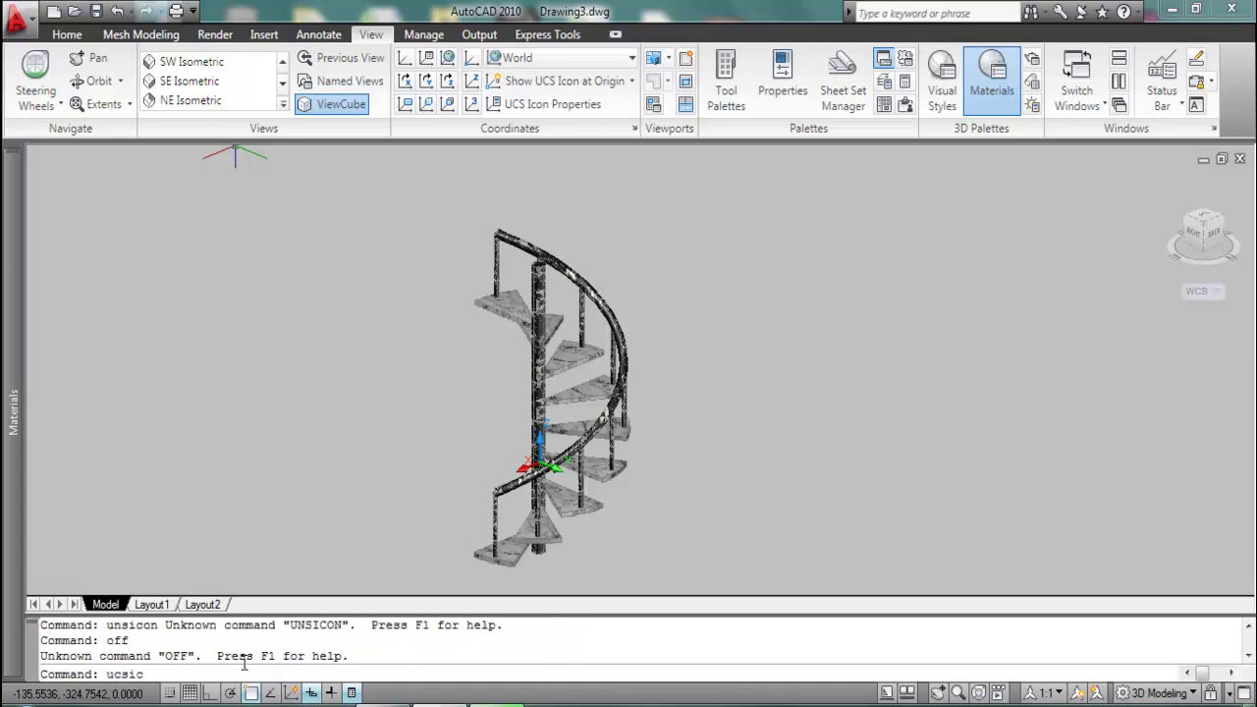
pyautogui.write('on')
pyautogui.press('Return')
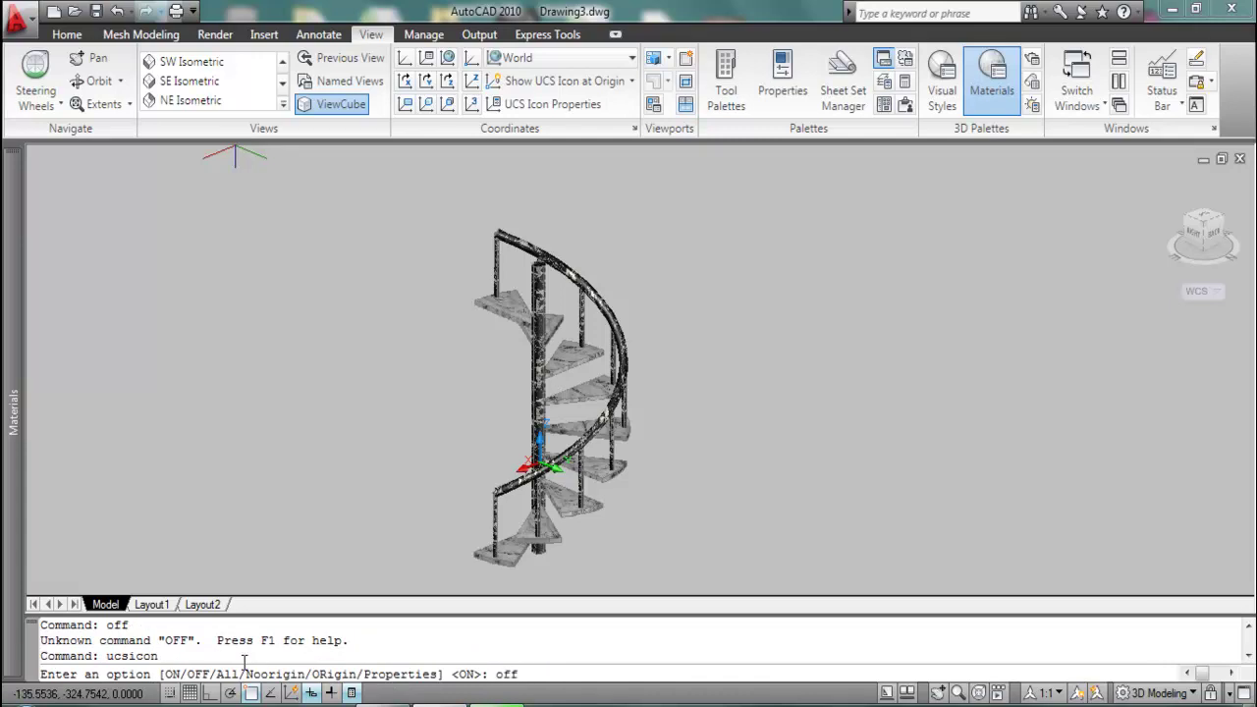
pyautogui.press('Return')
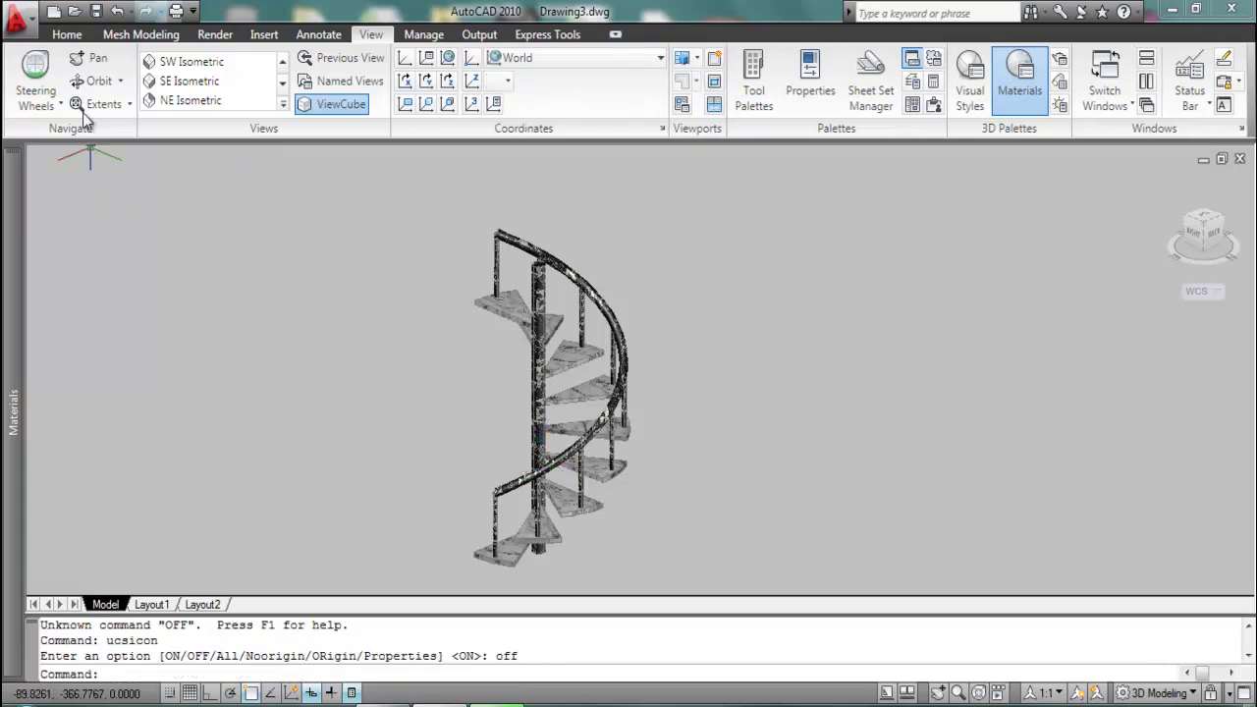
# Orbit around the finished staircase to inspect it, ending on a right-side view.
pyautogui.click(99, 82)
pyautogui.moveTo(534, 437)
pyautogui.mouseDown()
pyautogui.moveTo(619, 430)
pyautogui.moveTo(642, 480)
pyautogui.moveTo(509, 496)
pyautogui.moveTo(512, 366)
pyautogui.moveTo(622, 361)
pyautogui.moveTo(600, 242)
pyautogui.moveTo(274, 281)
pyautogui.moveTo(261, 342)
pyautogui.moveTo(303, 441)
pyautogui.moveTo(368, 422)
pyautogui.moveTo(441, 281)
pyautogui.moveTo(429, 241)
pyautogui.moveTo(429, 254)
pyautogui.mouseUp()
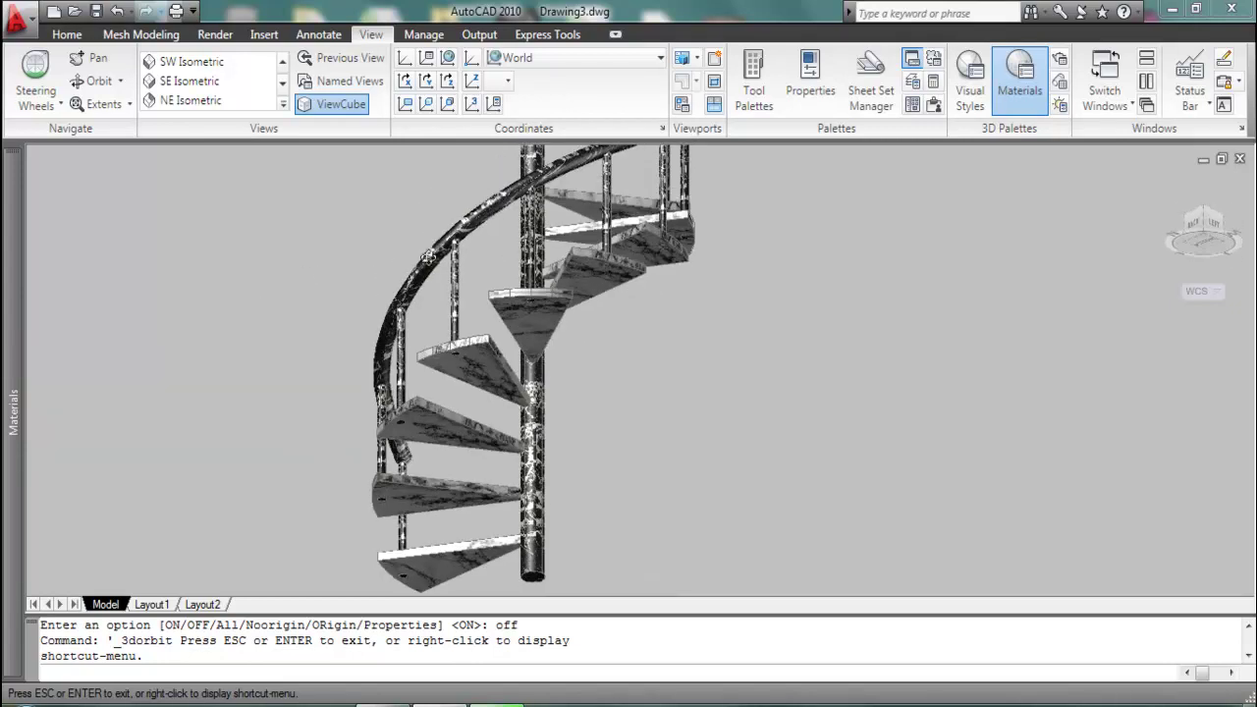
pyautogui.moveTo(517, 335)
pyautogui.mouseDown()
pyautogui.moveTo(349, 236)
pyautogui.moveTo(350, 320)
pyautogui.moveTo(393, 390)
pyautogui.moveTo(592, 416)
pyautogui.moveTo(814, 396)
pyautogui.moveTo(814, 432)
pyautogui.moveTo(614, 396)
pyautogui.mouseUp()
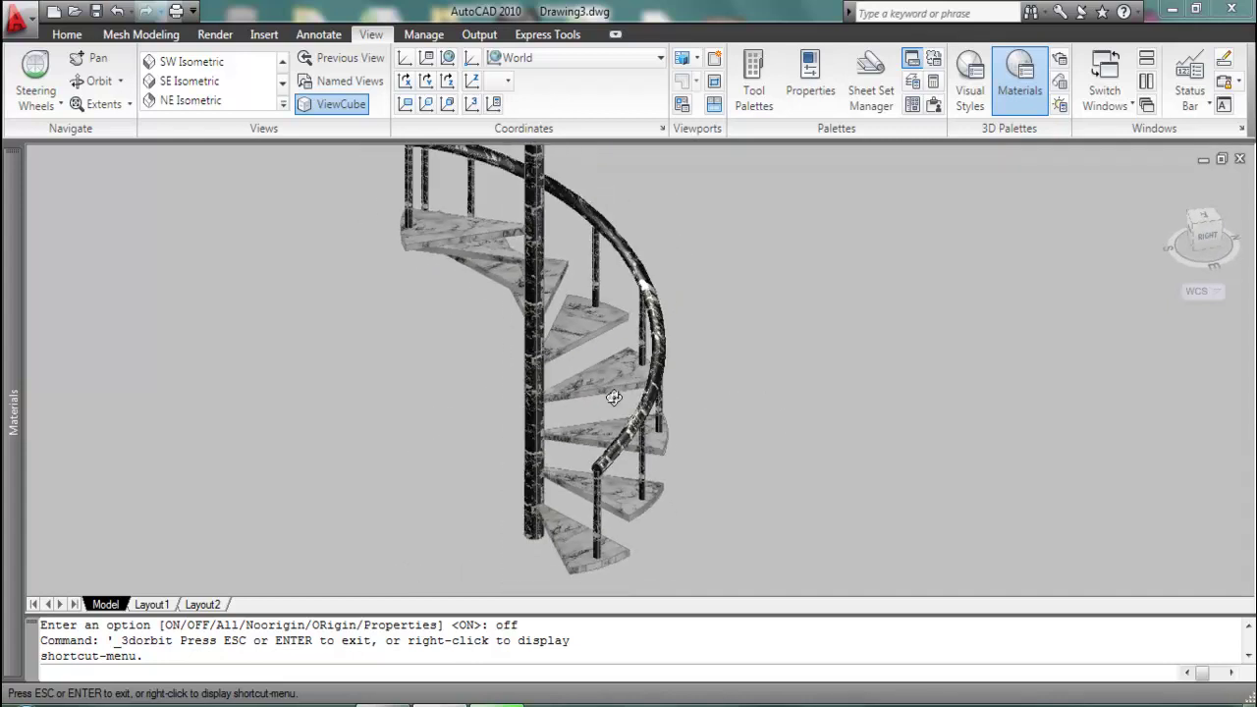
pyautogui.moveTo(598, 340)
pyautogui.mouseDown()
pyautogui.moveTo(553, 355)
pyautogui.moveTo(522, 343)
pyautogui.moveTo(539, 309)
pyautogui.mouseUp()
pyautogui.moveTo(596, 273); pyautogui.dragTo(621, 250)
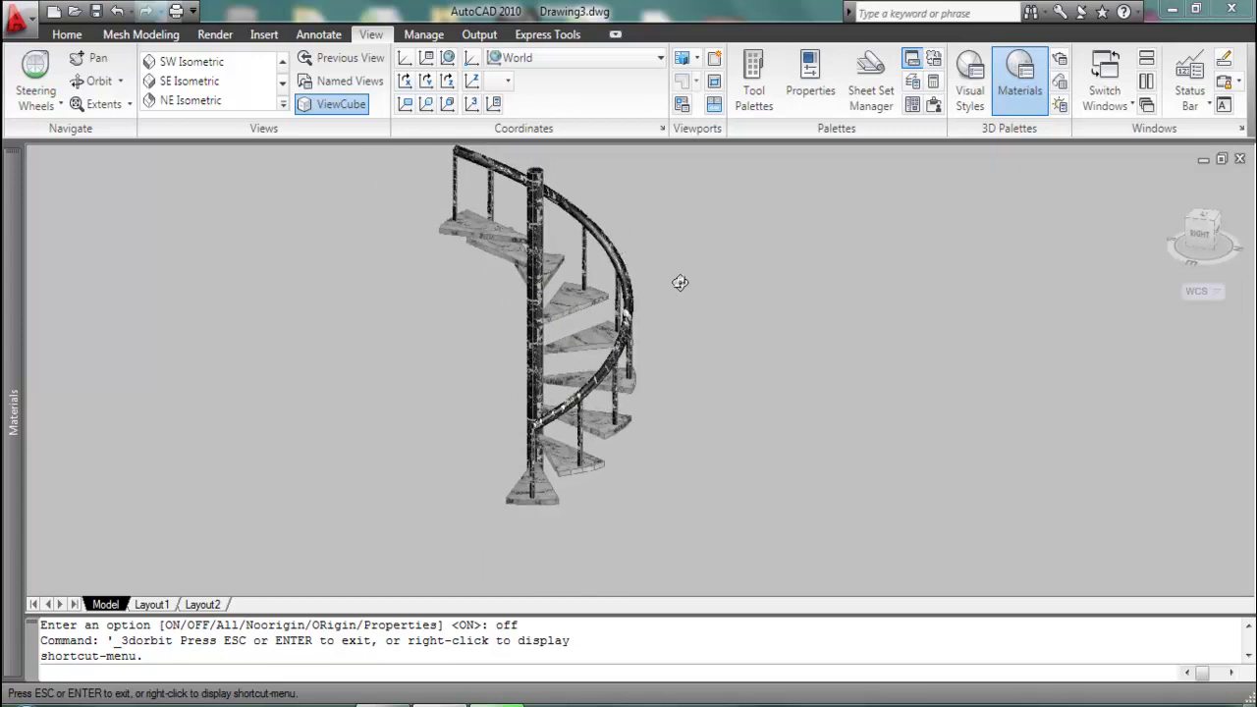